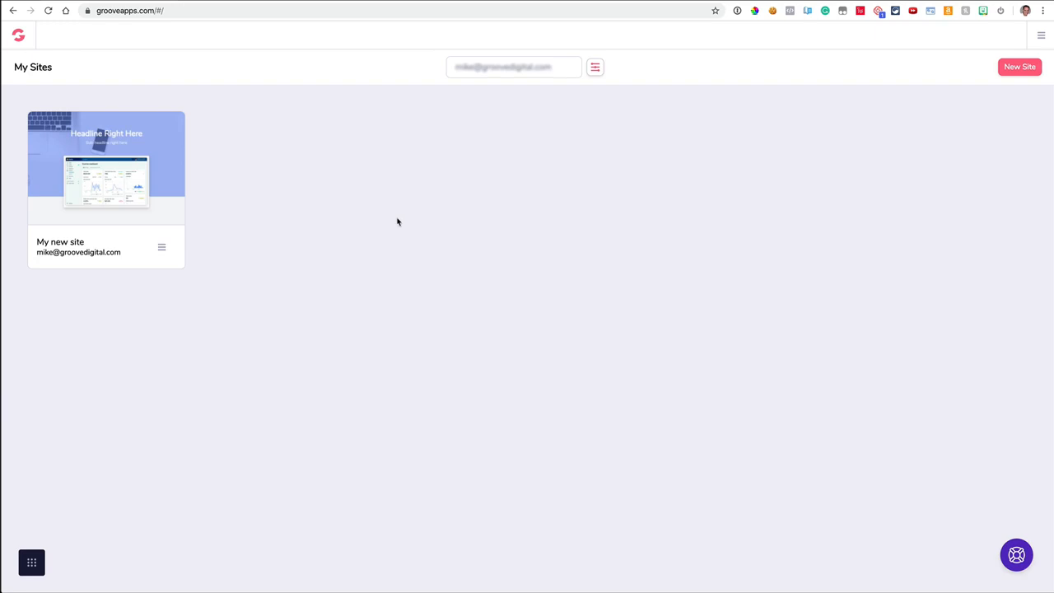
Step: Look over the product switcher and the account options on the My Sites page
left_click(33, 565)
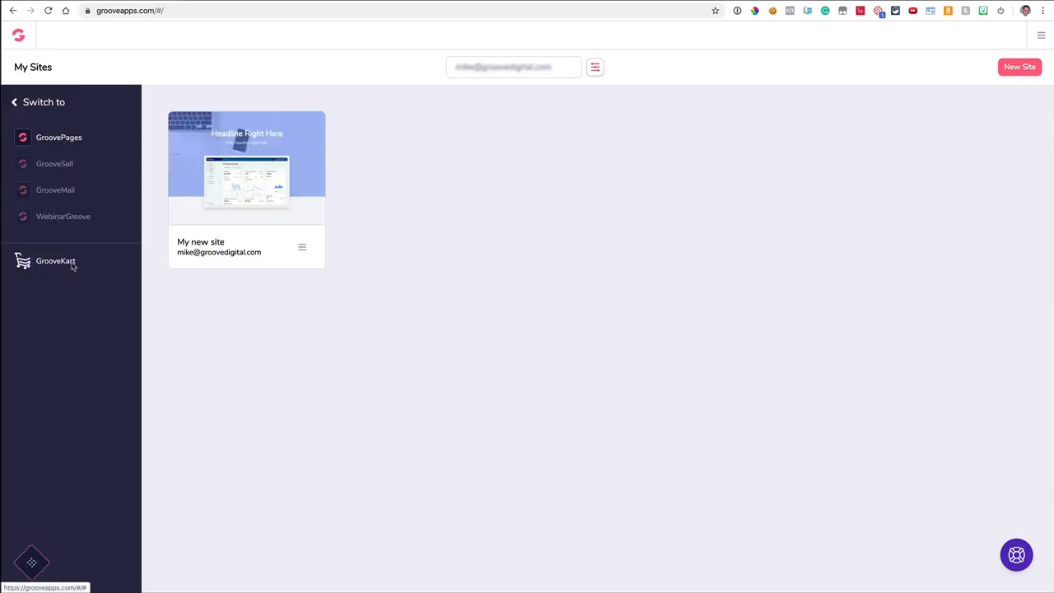
left_click(32, 562)
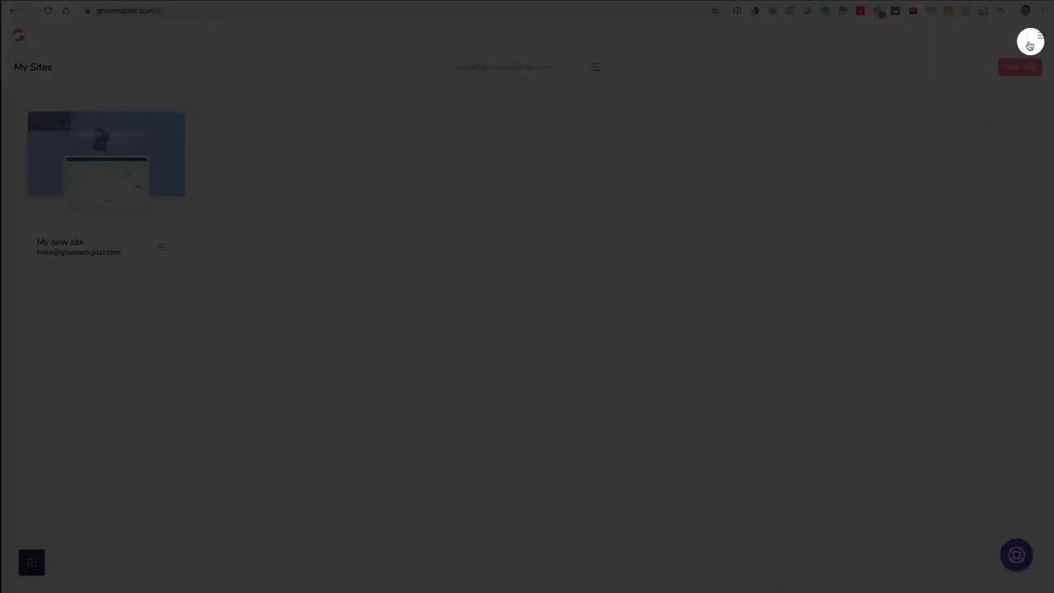
left_click(1040, 37)
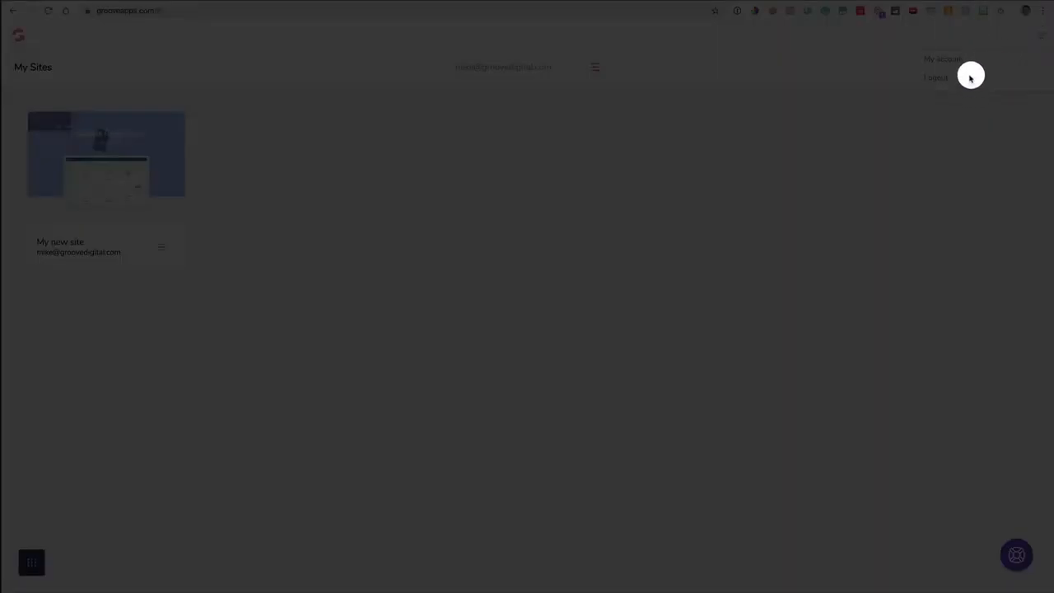
left_click(1041, 38)
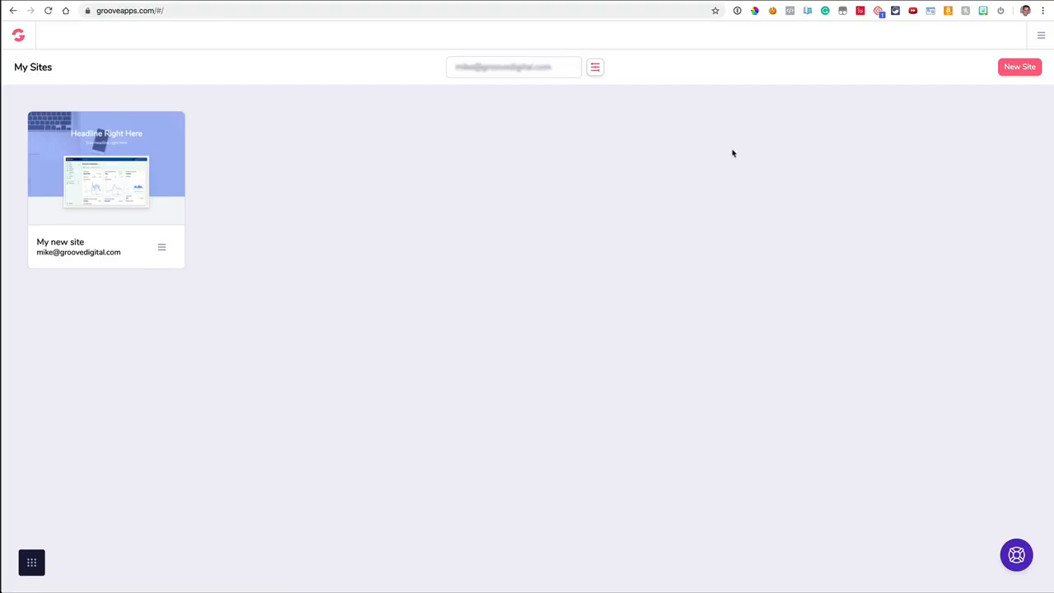
Step: Review the site filters and the available Sort By options, and close the filters
left_click(594, 69)
left_click(928, 154)
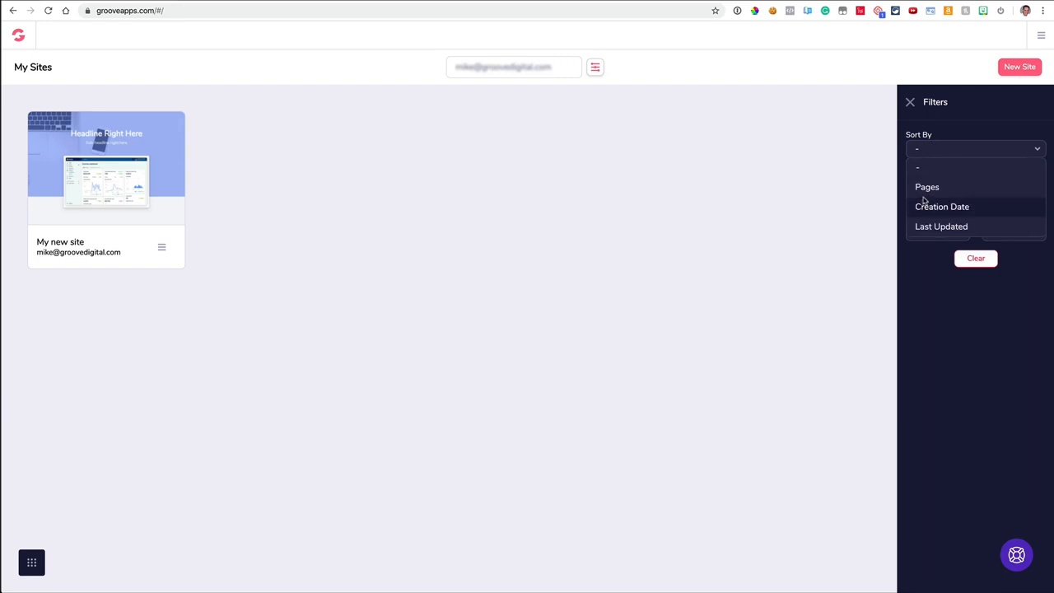
left_click(924, 150)
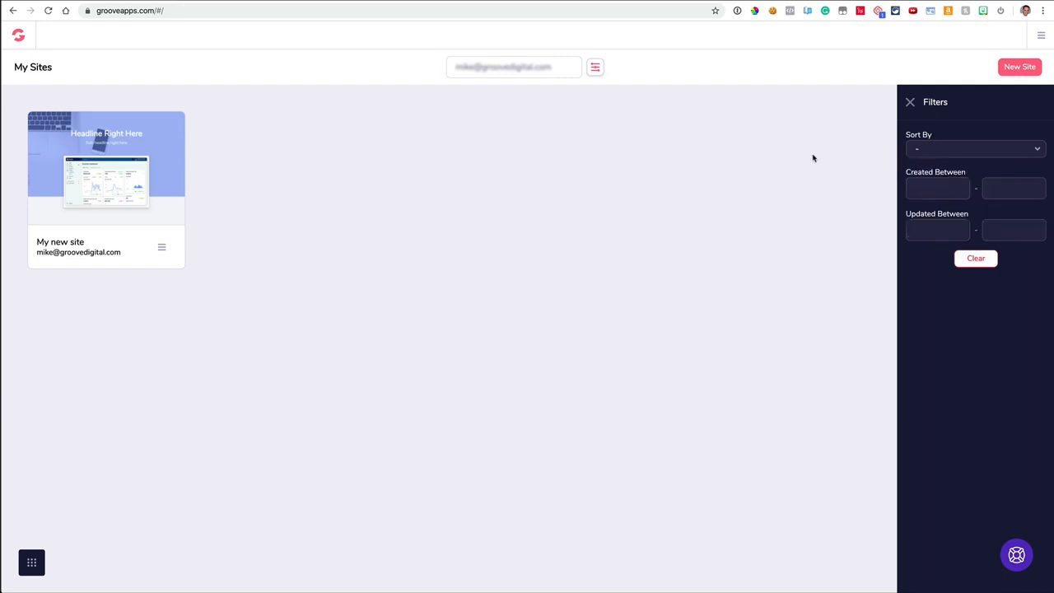
mouse_move(521, 76)
left_click(909, 102)
Step: Create a new site from the blank Start from scratch template
left_click(1019, 67)
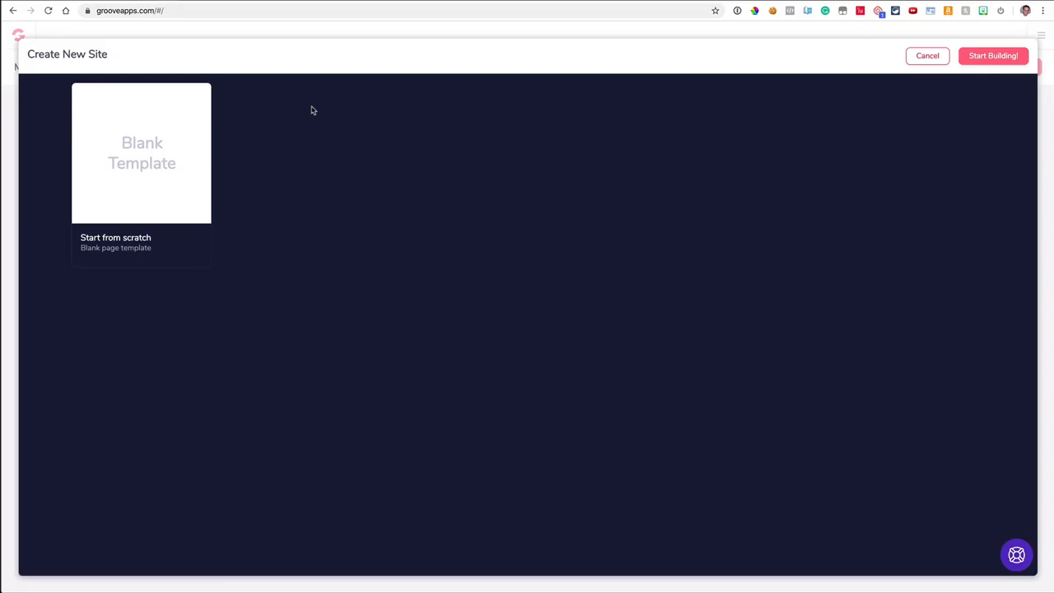
left_click(181, 160)
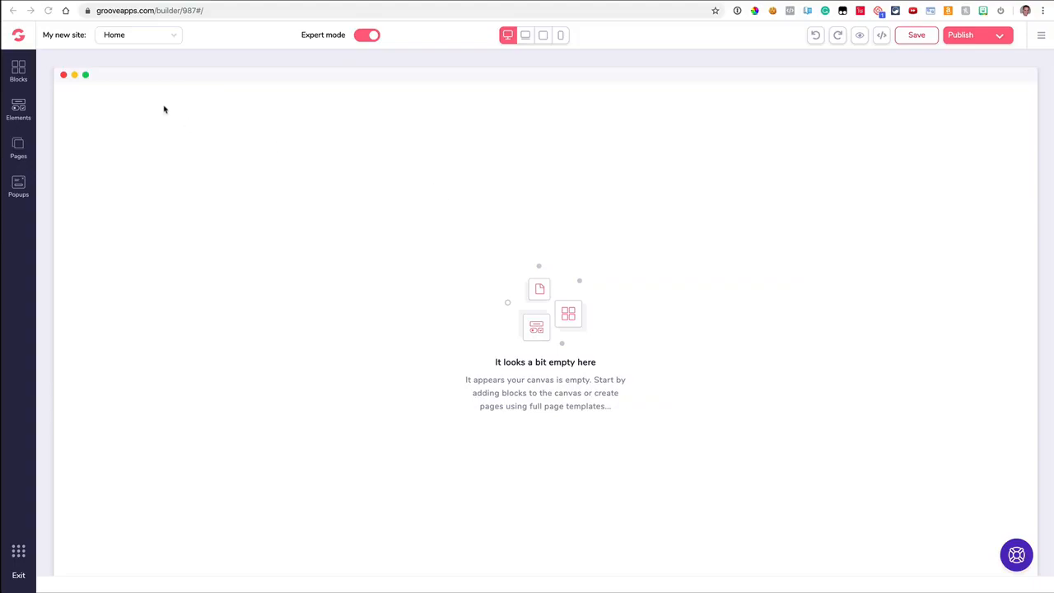
Step: Check the site's page selector and compare the builder with Expert mode off and on
left_click(154, 39)
left_click(152, 55)
left_click(366, 39)
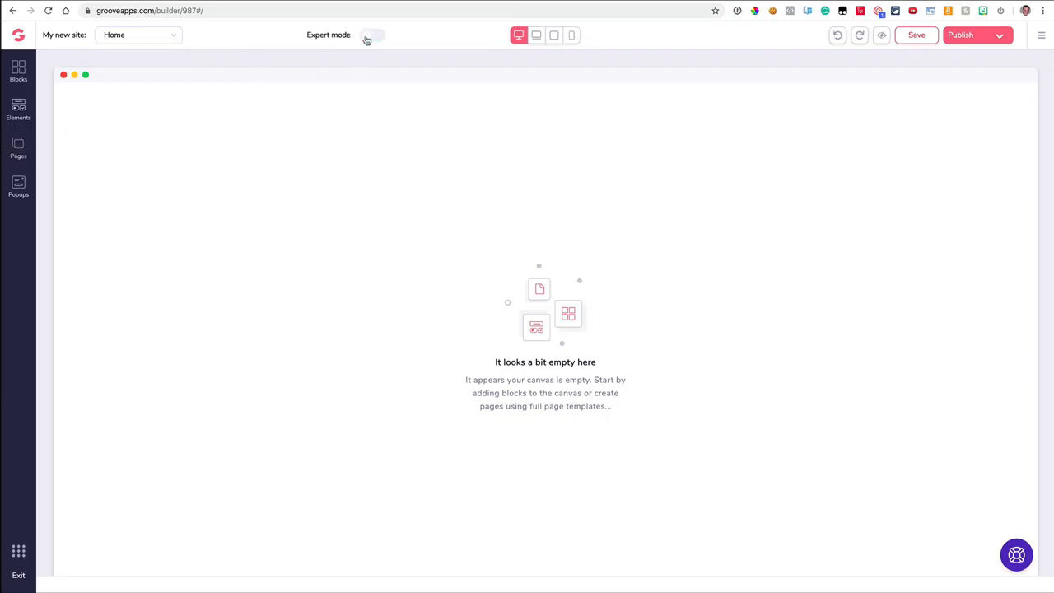
left_click(376, 38)
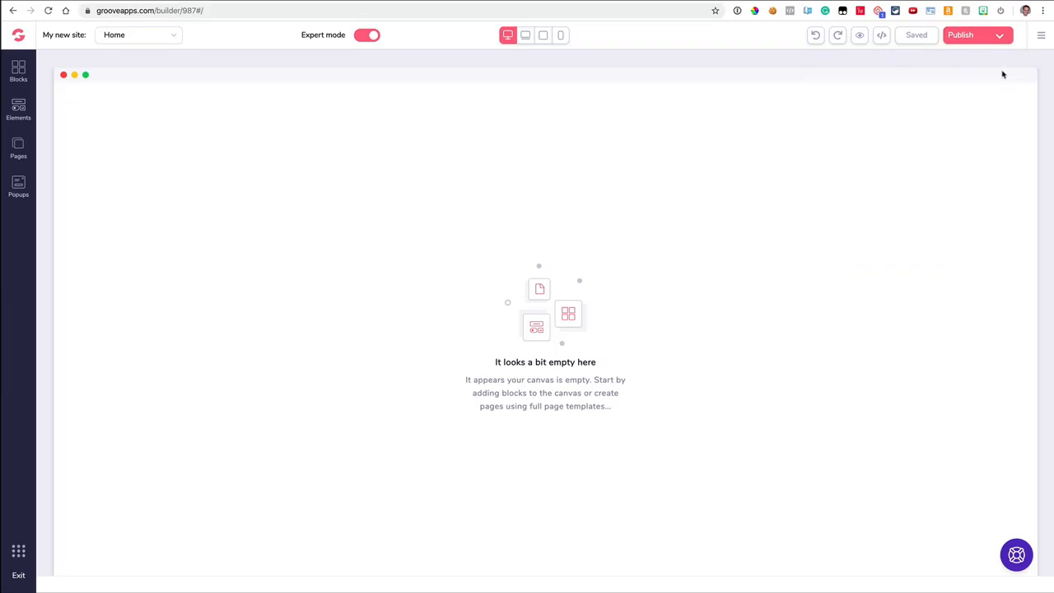
Step: Set the business or website name to My Demo Site in the site settings
left_click(1039, 39)
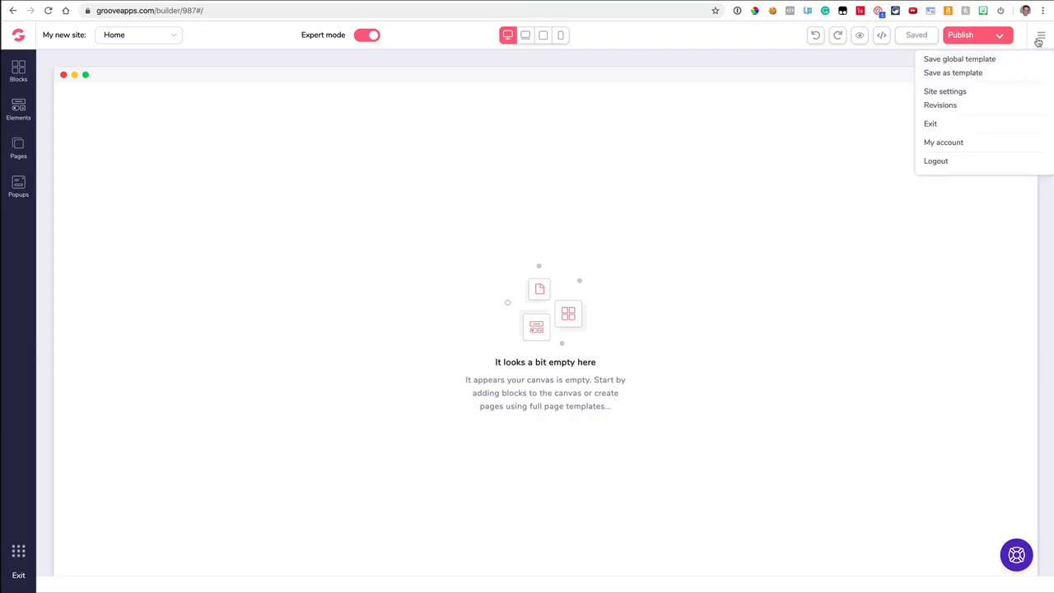
left_click(955, 95)
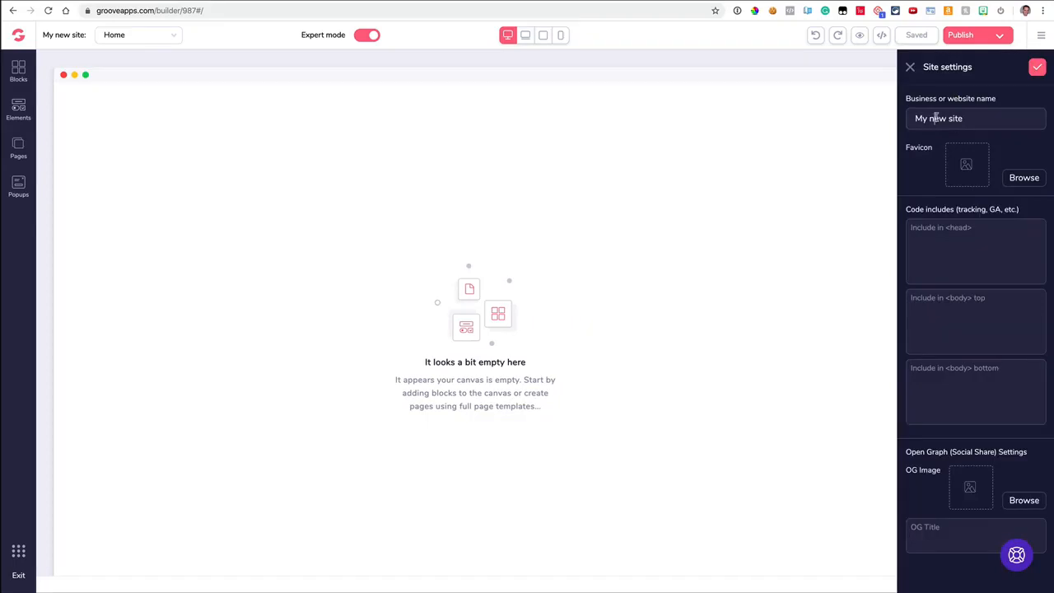
triple_click(936, 118)
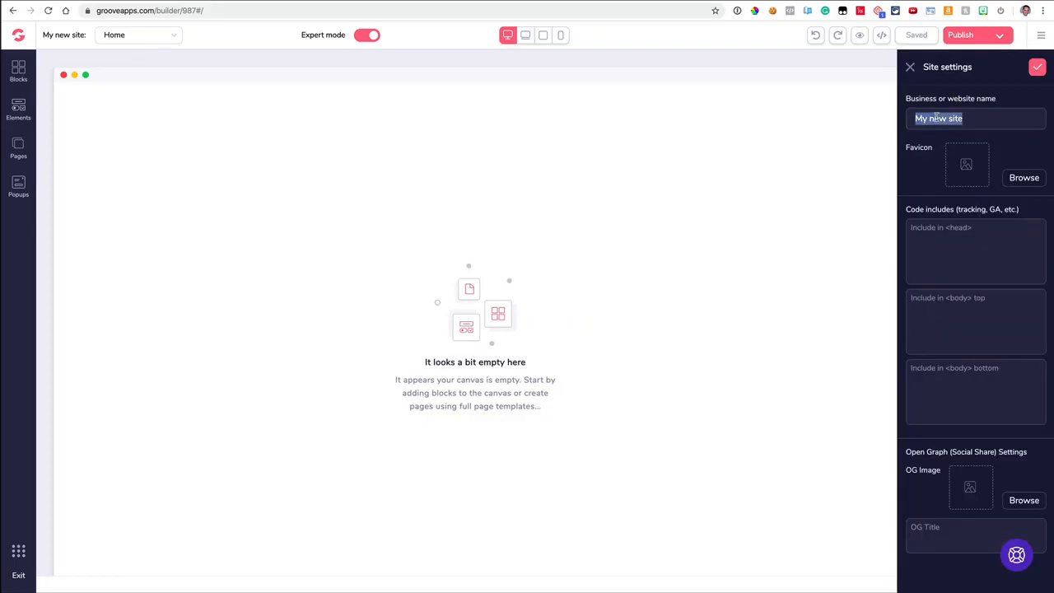
type("My Demo Site")
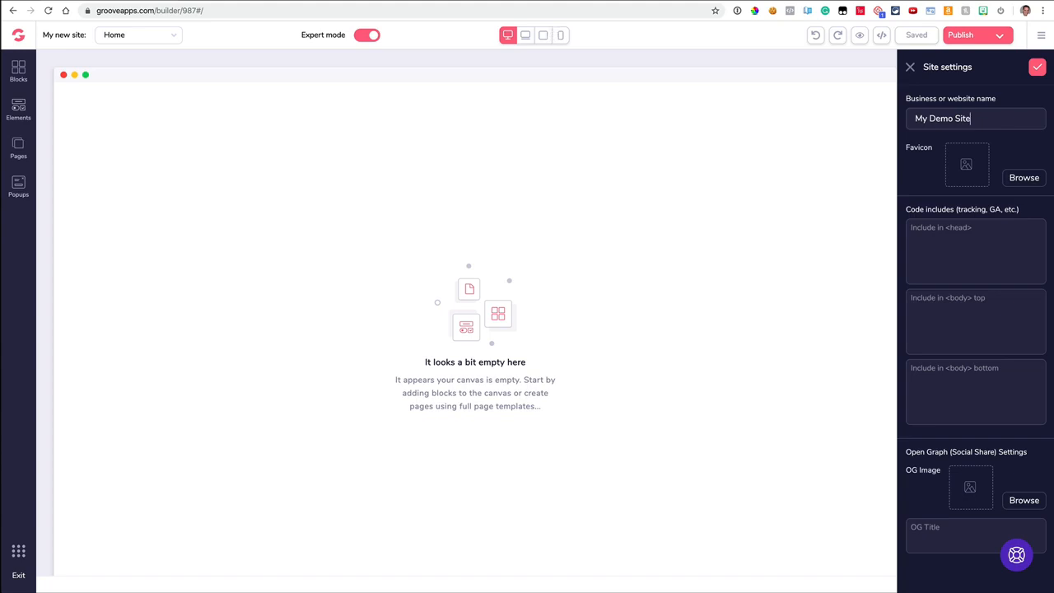
mouse_move(224, 5)
left_click(928, 231)
left_click(937, 299)
left_click(944, 379)
left_click(217, 0)
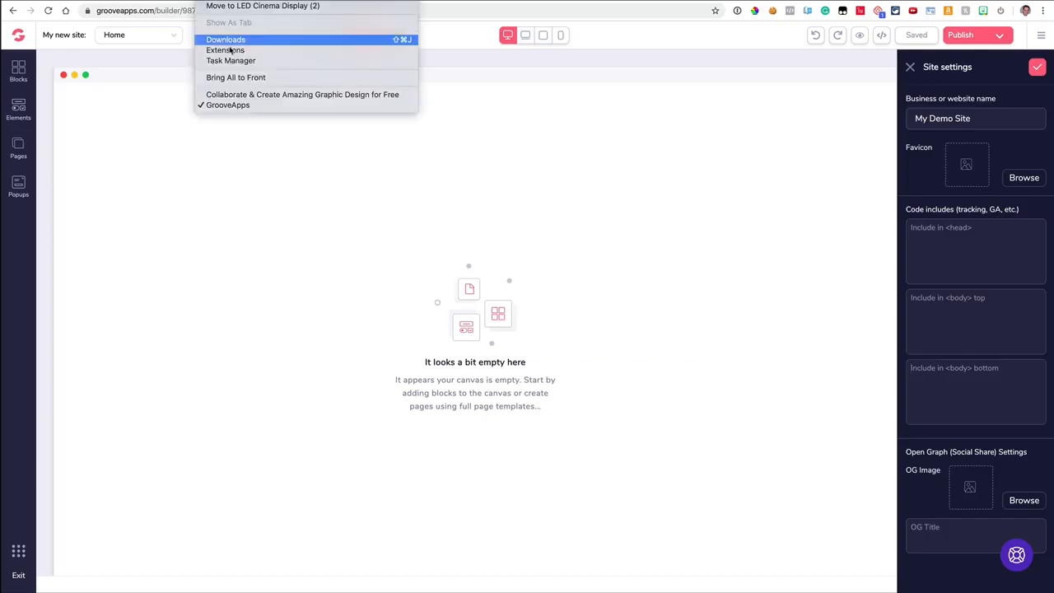
left_click(234, 95)
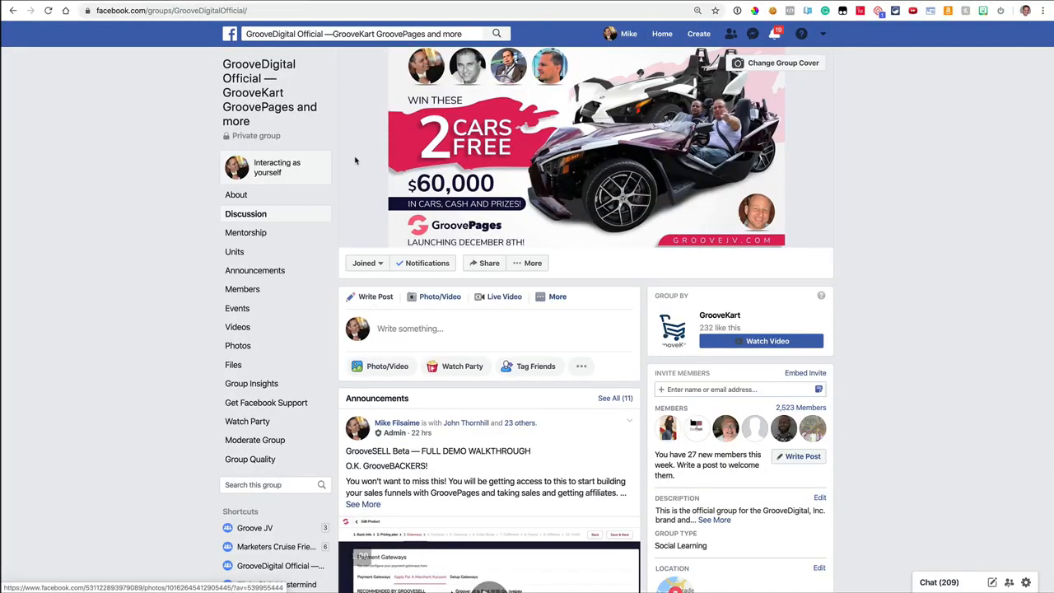
scroll(387, 160, "down", 5)
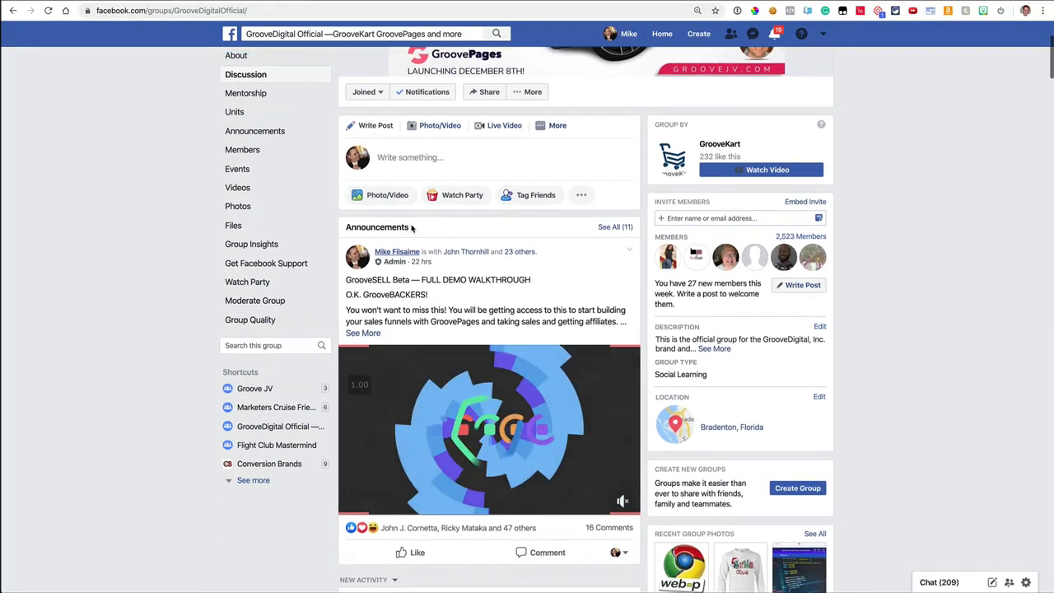
left_click(413, 158)
type("https://www.canva.com/")
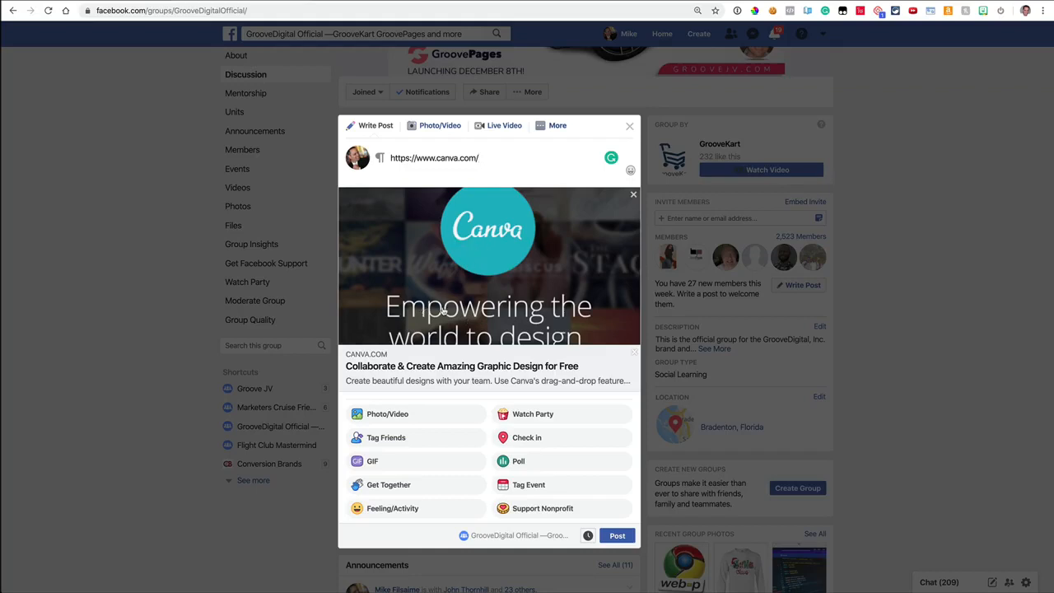
Step: Examine the image, title and description of the draft's link preview, and close the post composer without publishing
scroll(494, 330, "down", 2)
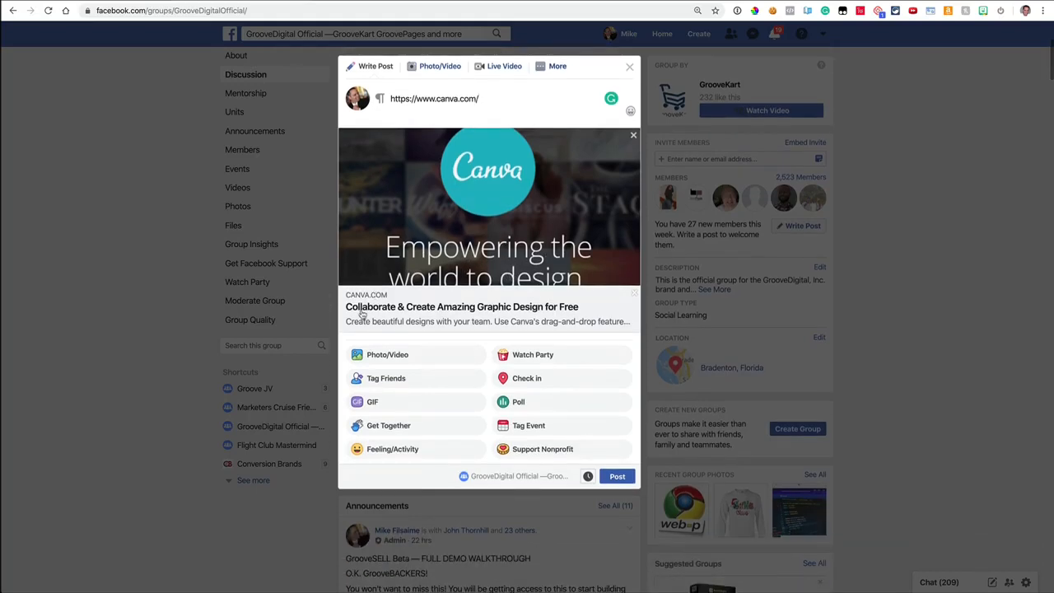
left_click_drag(356, 320, 598, 323)
left_click(598, 322)
scroll(515, 317, "up", 1)
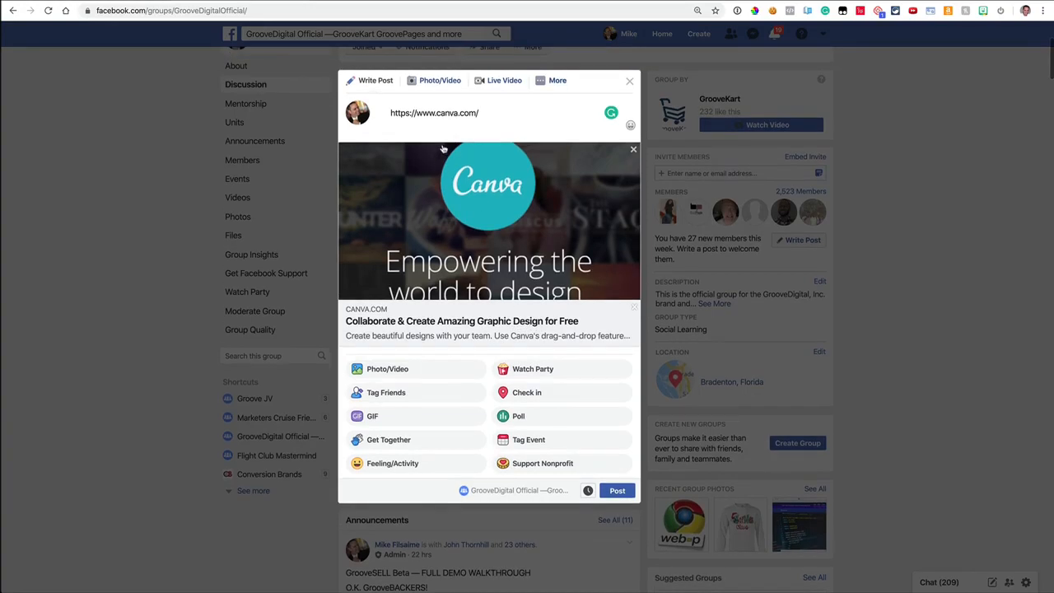
left_click_drag(492, 117, 390, 115)
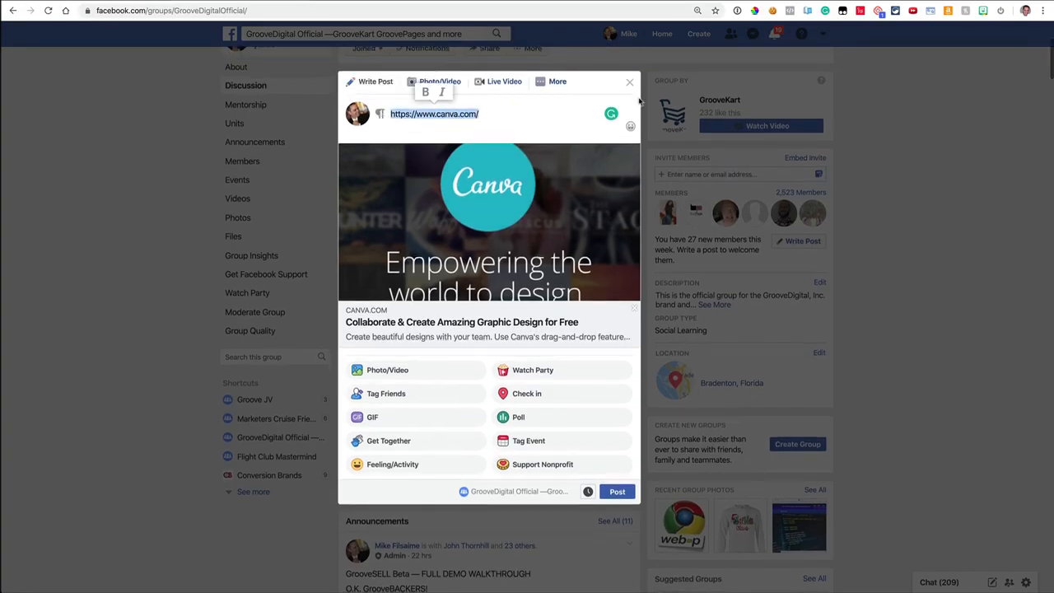
scroll(630, 91, "up", 1)
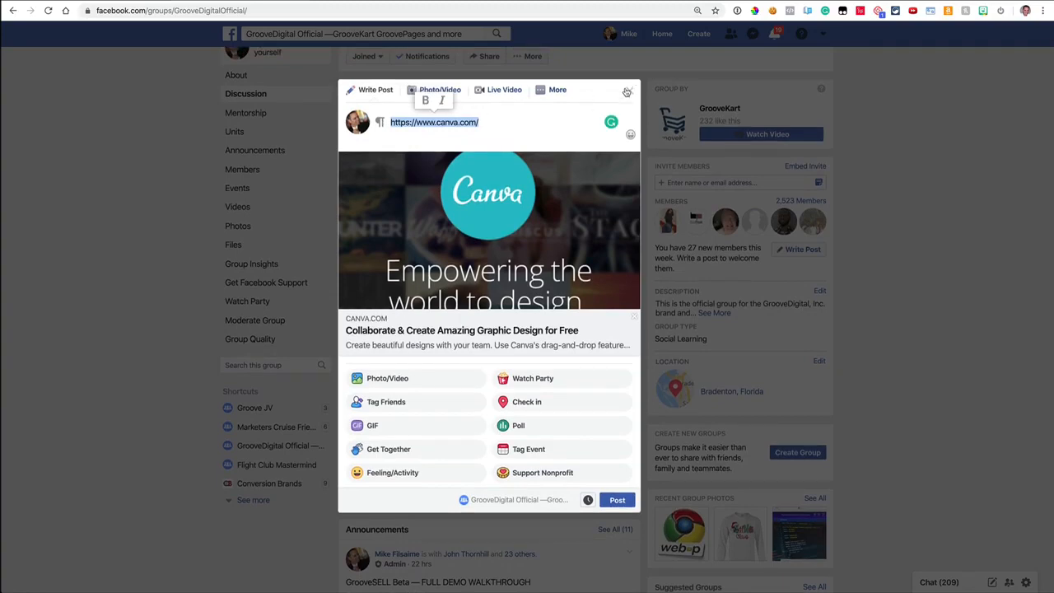
left_click(629, 91)
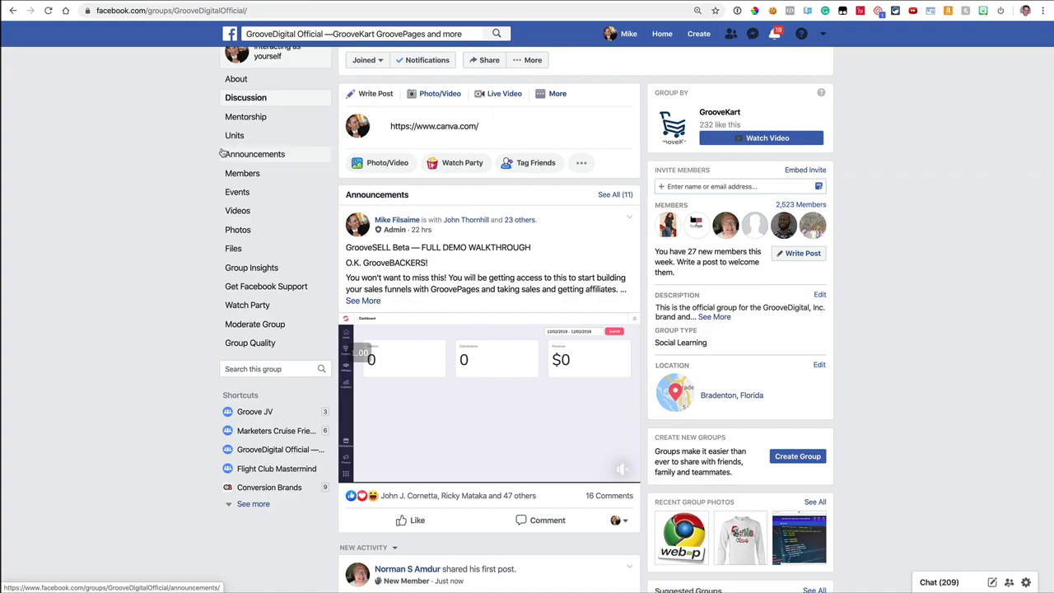
Step: Switch to Canva and create a new YouTube Thumbnail design
key("ctrl+Tab")
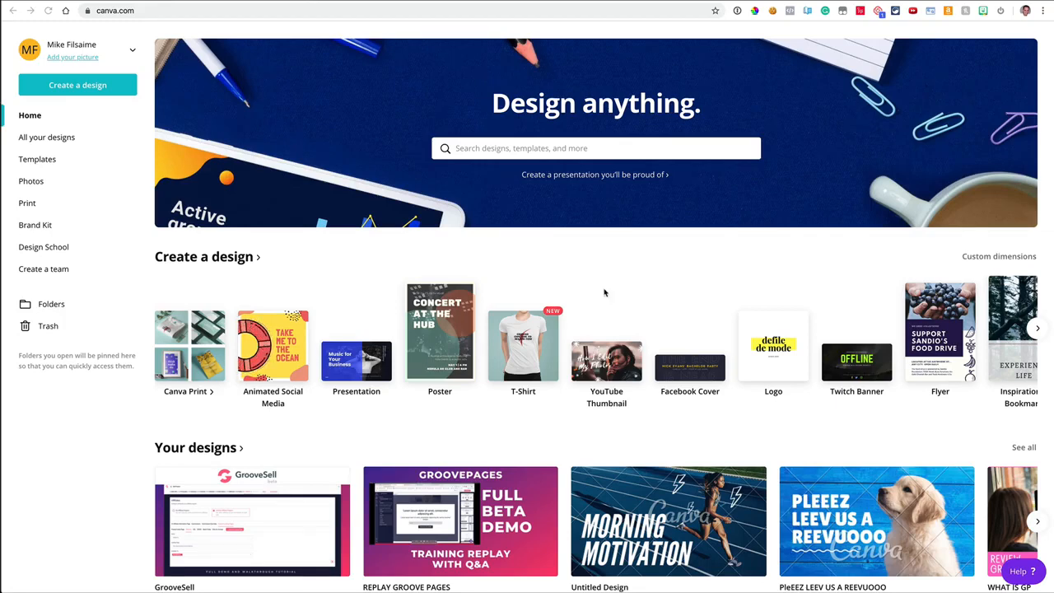
left_click(600, 361)
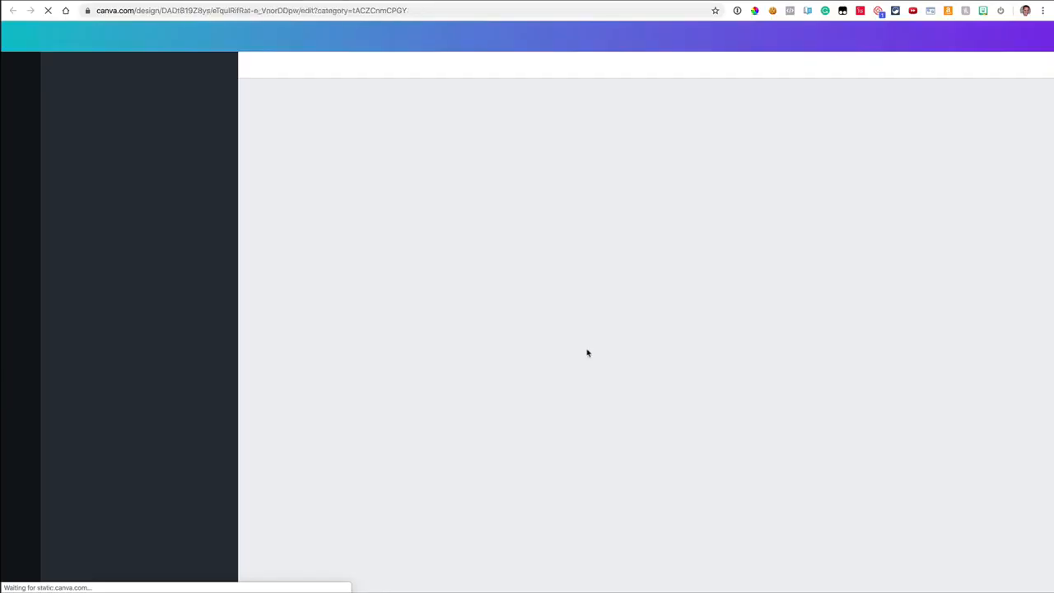
Step: Try the How to Train Your Puppy and Safari templates on the thumbnail design
scroll(161, 220, "down", 3)
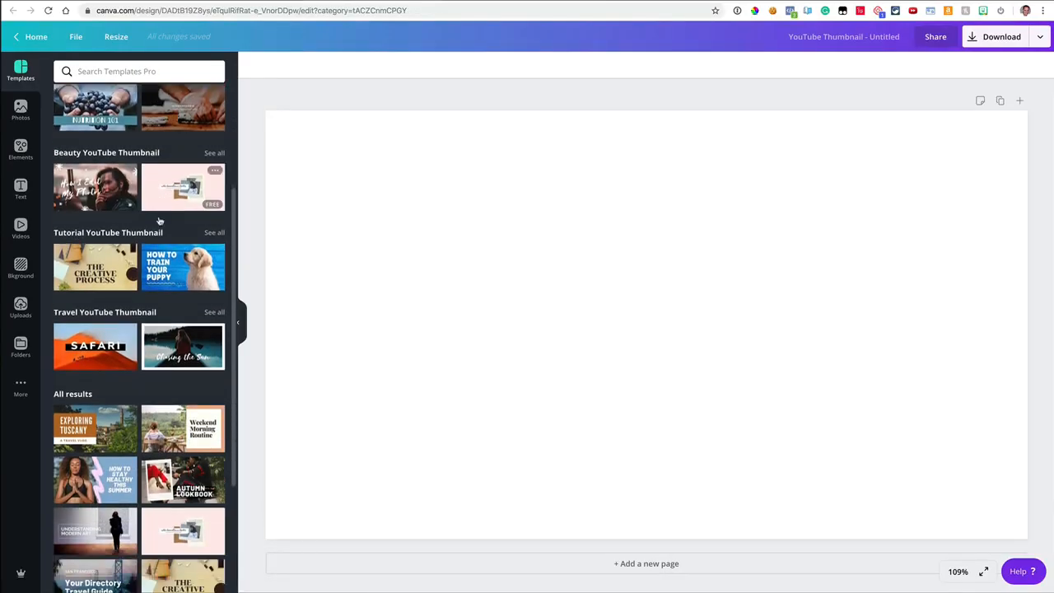
left_click(163, 224)
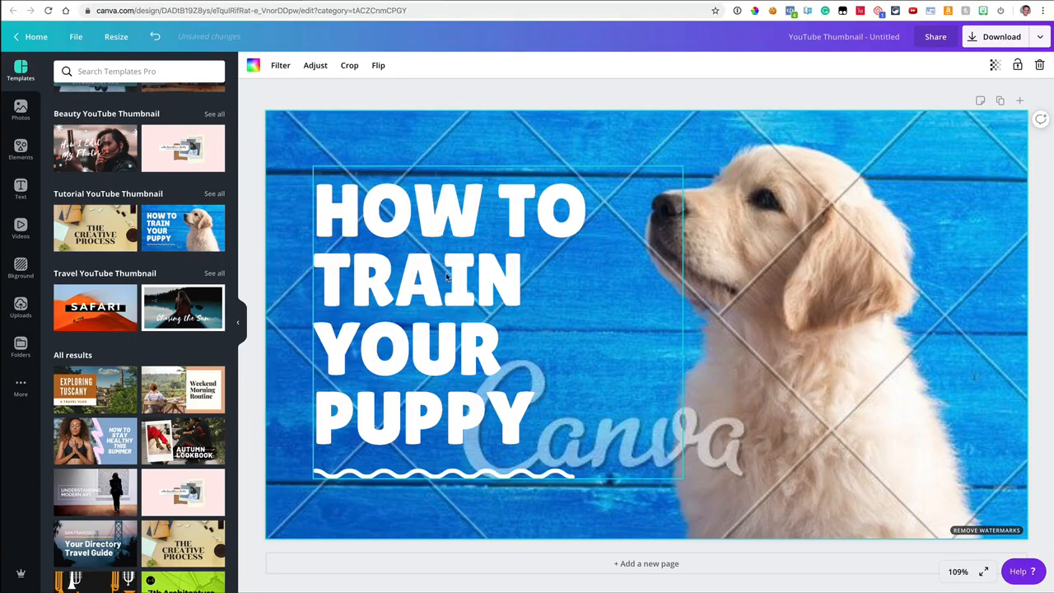
left_click(103, 315)
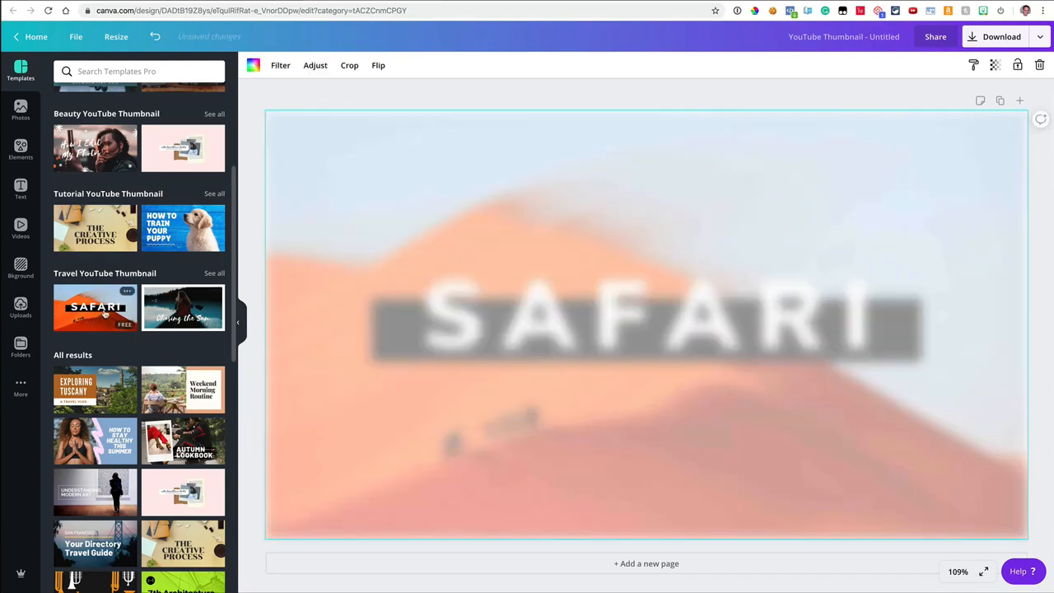
Step: Apply The Body Builder's Diet template from the Violet and Red Neon Noir set and download the design as a PNG
scroll(129, 187, "up", 3)
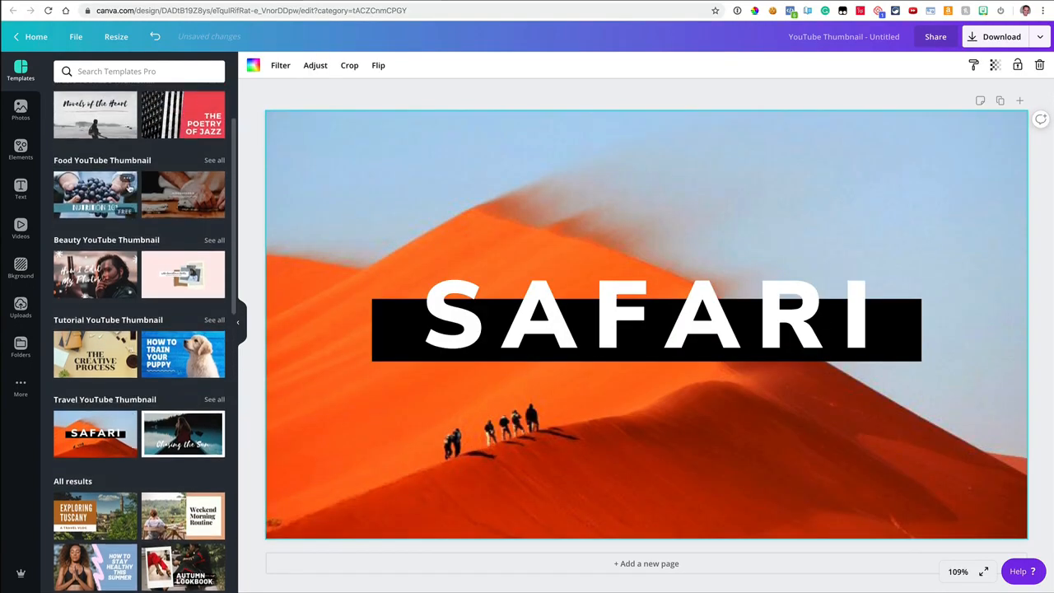
scroll(129, 188, "up", 3)
left_click(99, 146)
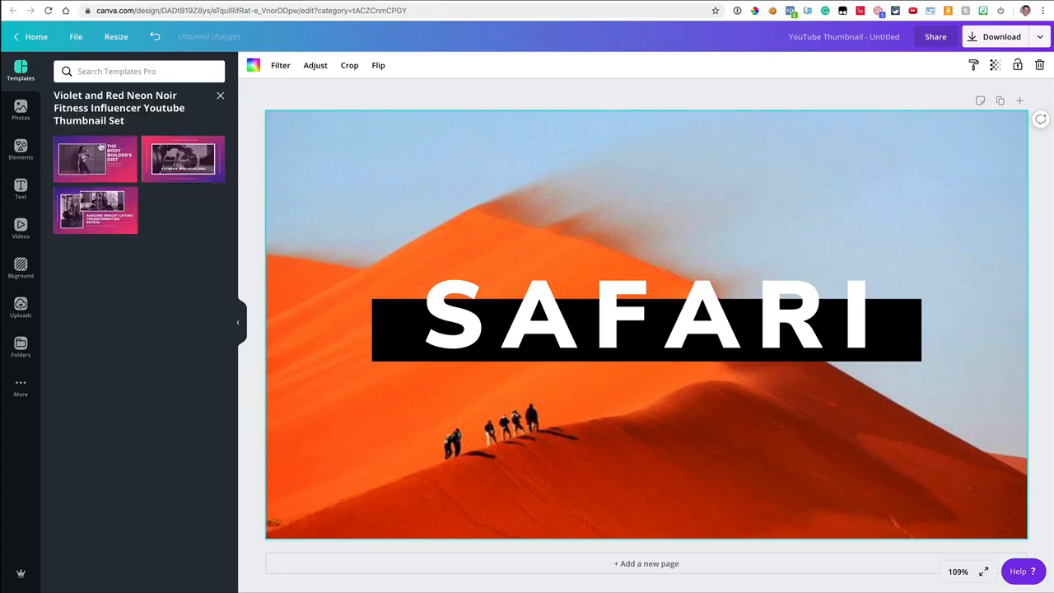
left_click(100, 158)
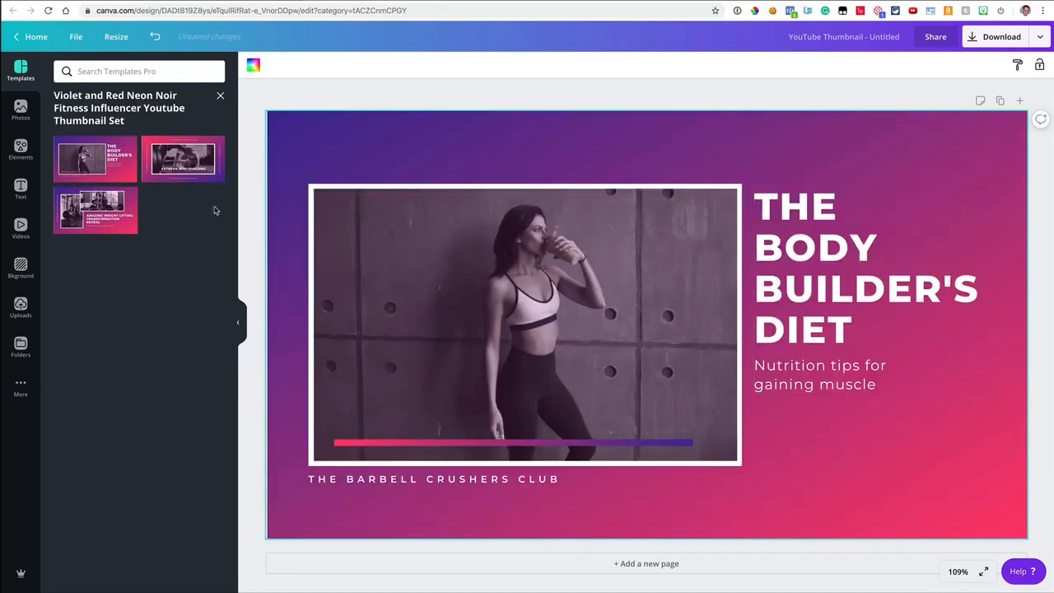
left_click(1000, 41)
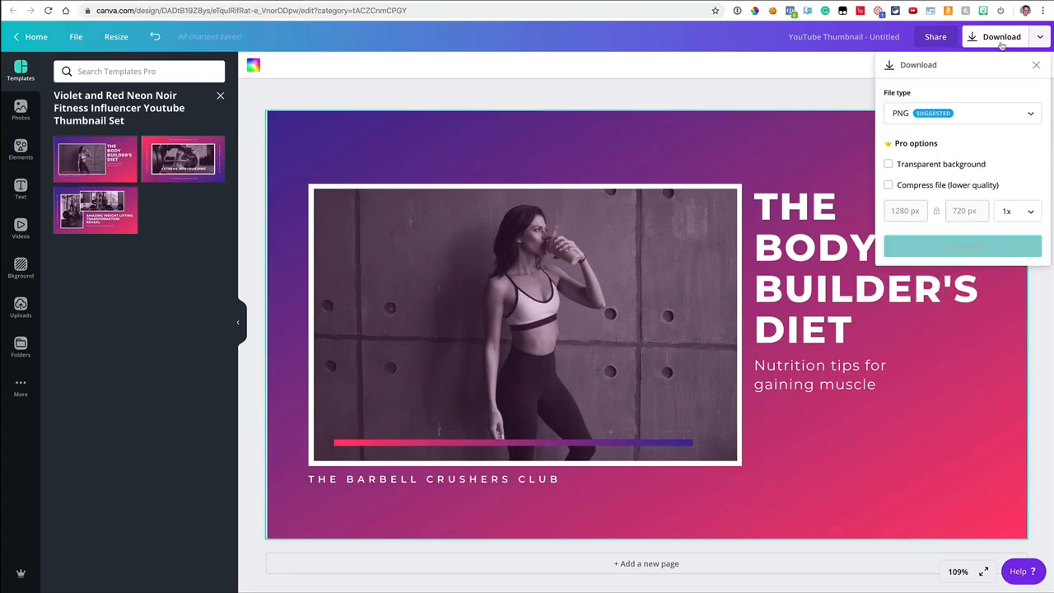
left_click(891, 247)
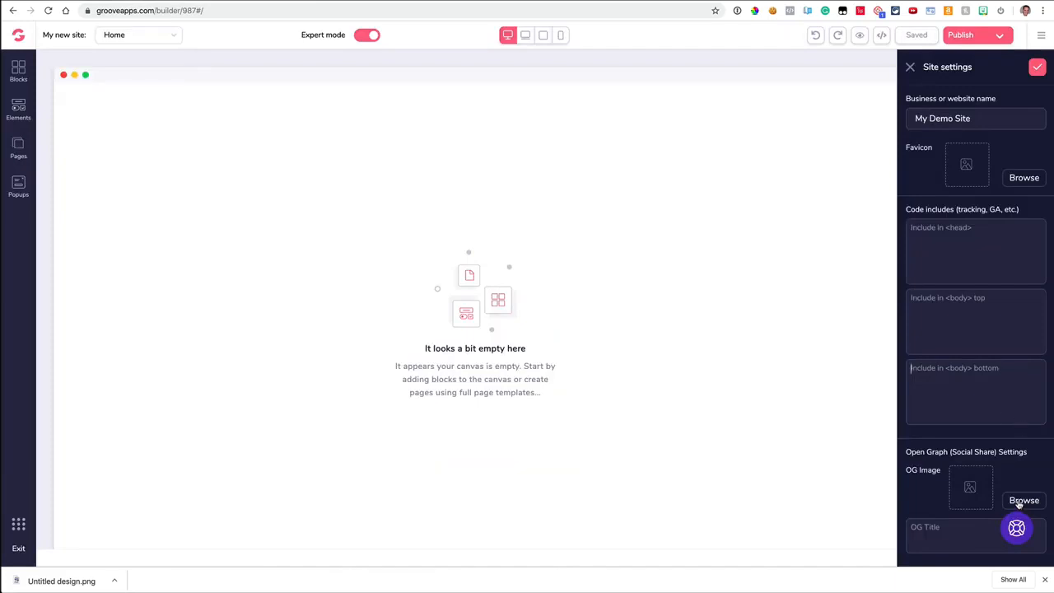
Step: Upload Untitled design.png from the Downloads folder to the image library and set it as the site's OG image
left_click(1023, 500)
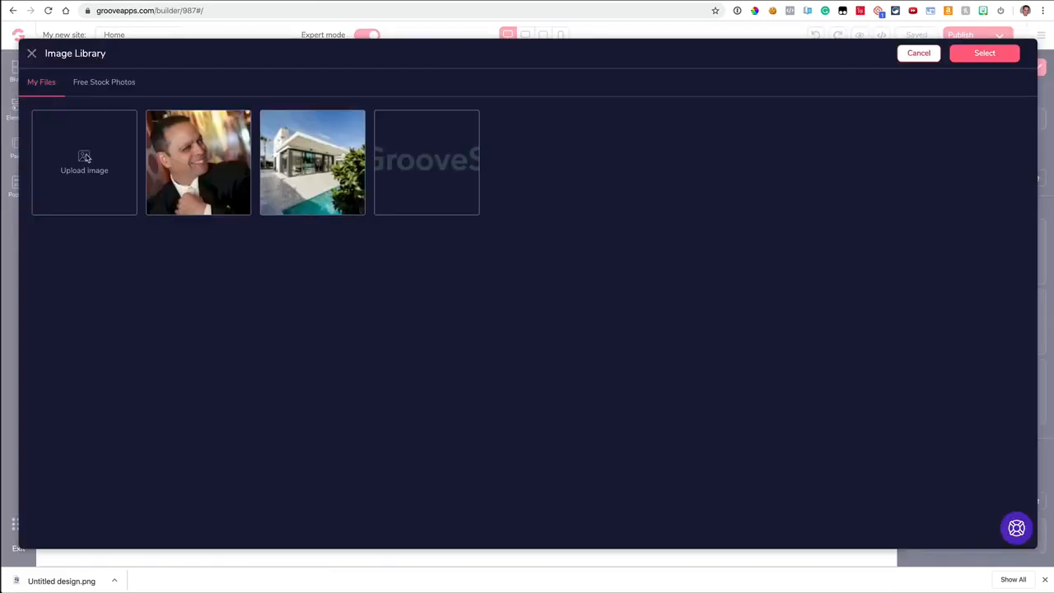
left_click(86, 157)
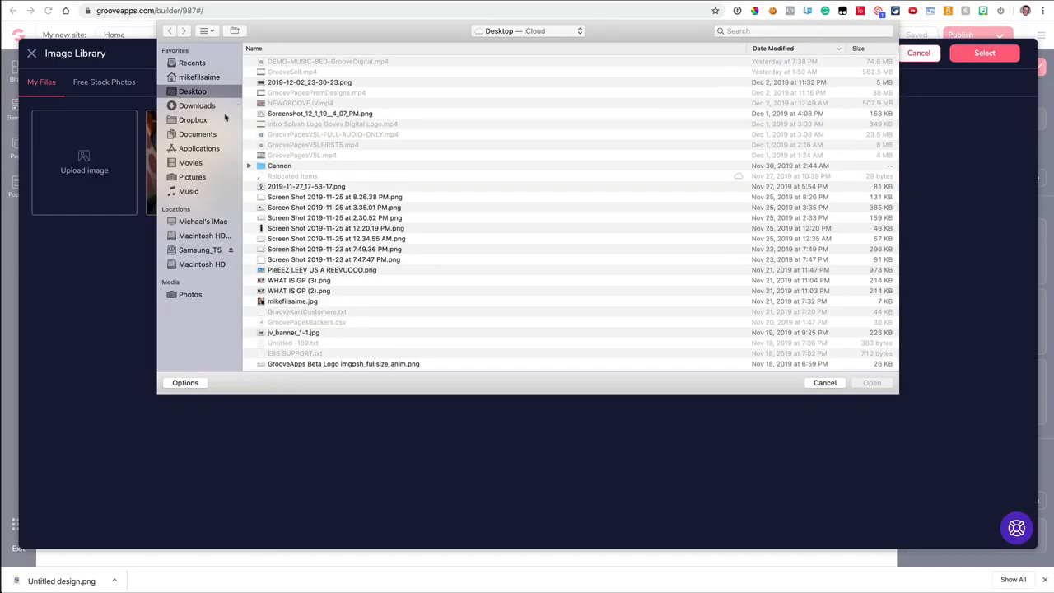
left_click(205, 106)
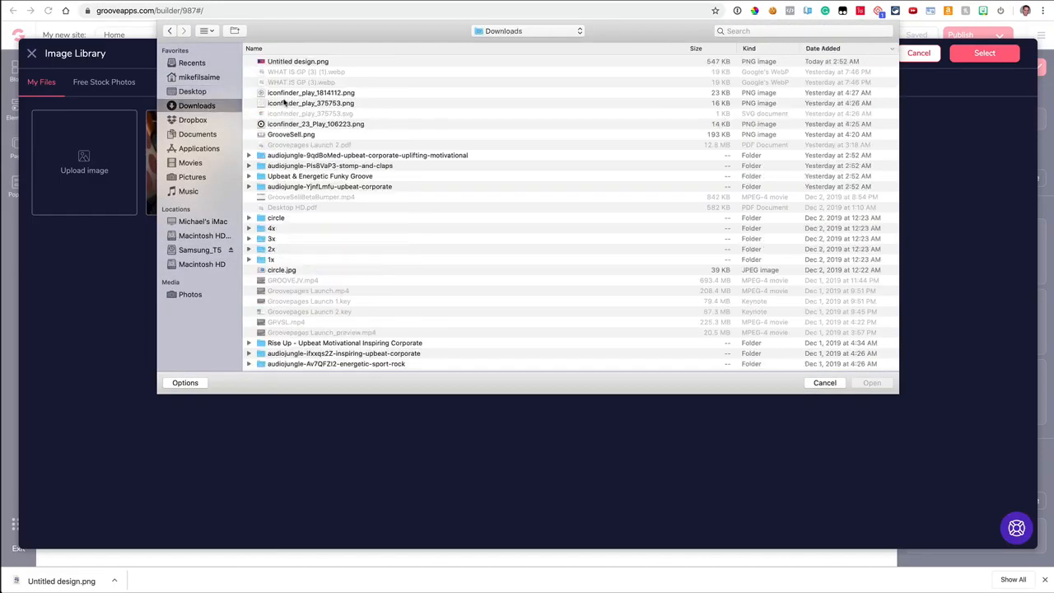
left_click(297, 64)
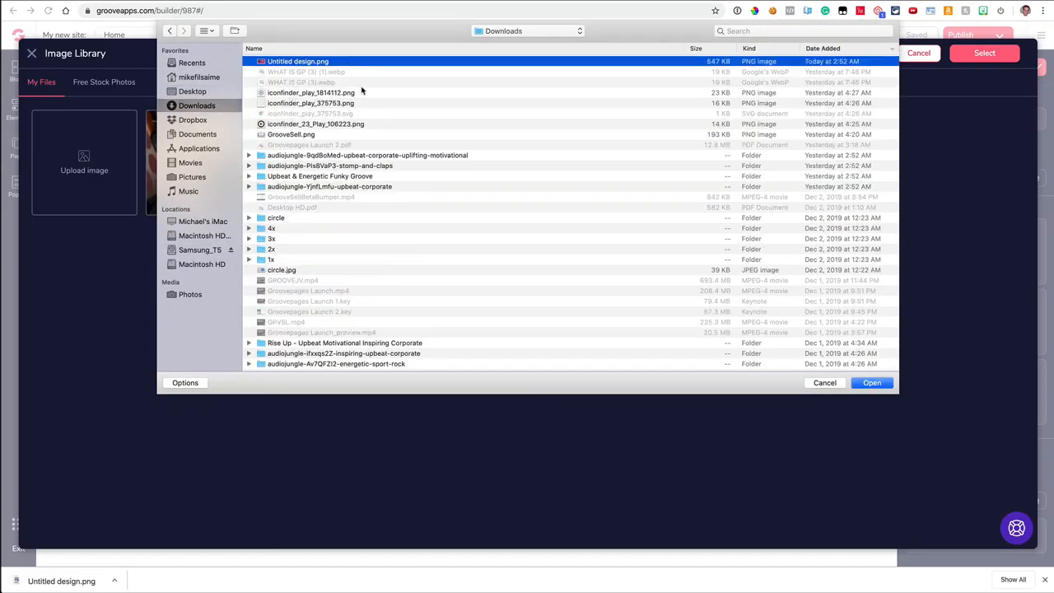
left_click(871, 383)
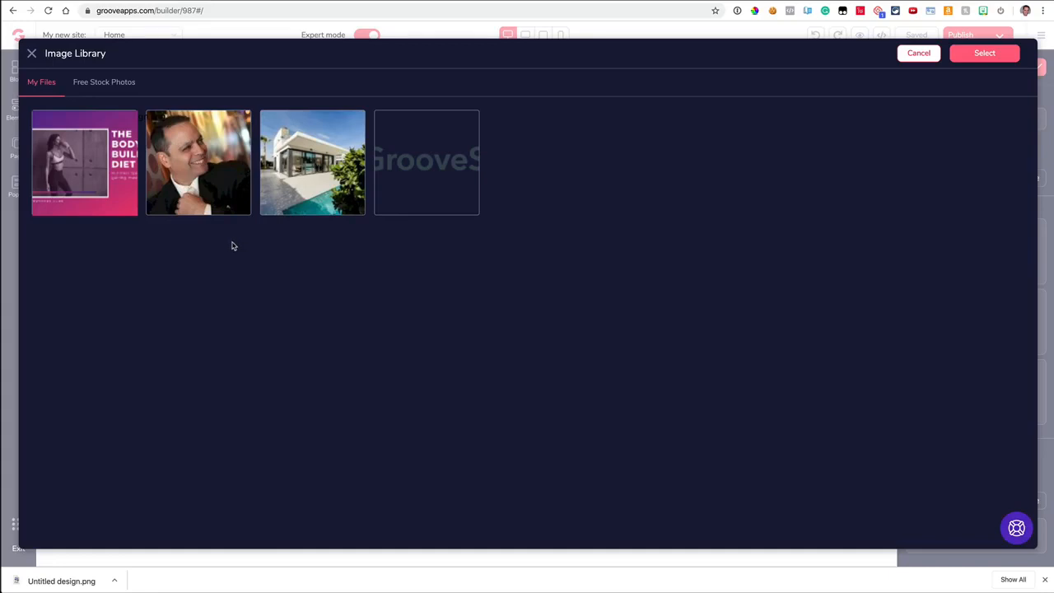
left_click(982, 54)
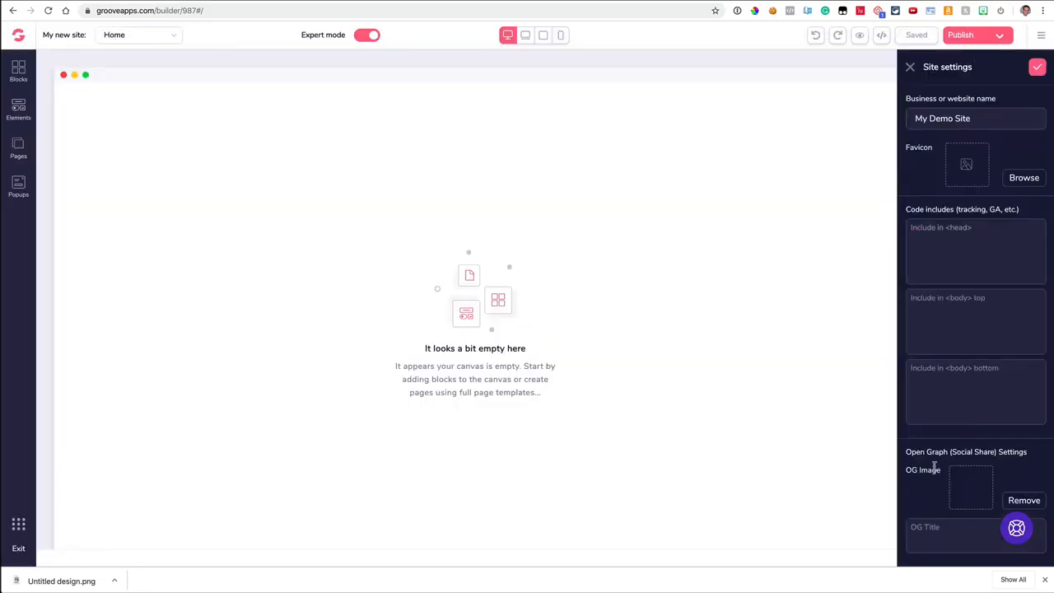
left_click(939, 524)
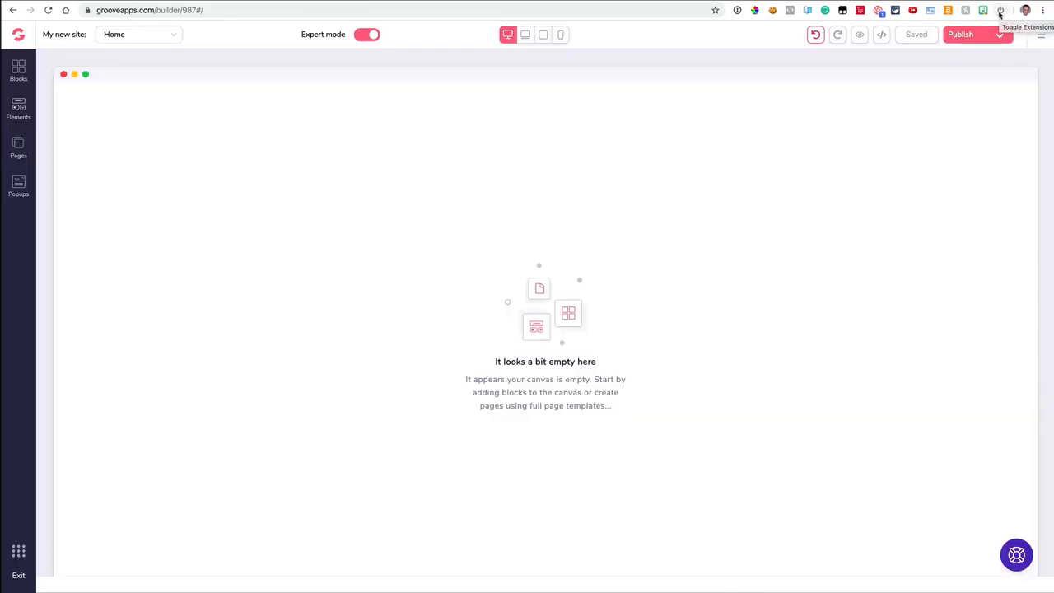
Step: Turn off the browser extensions using Toggle Extensions
left_click(1000, 12)
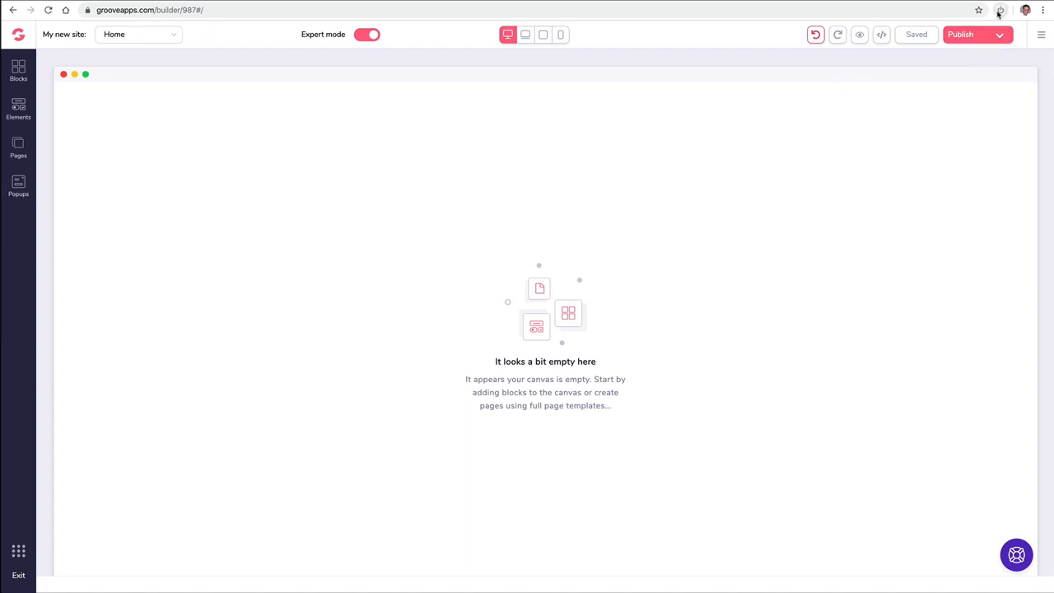
left_click_drag(990, 13, 725, 15)
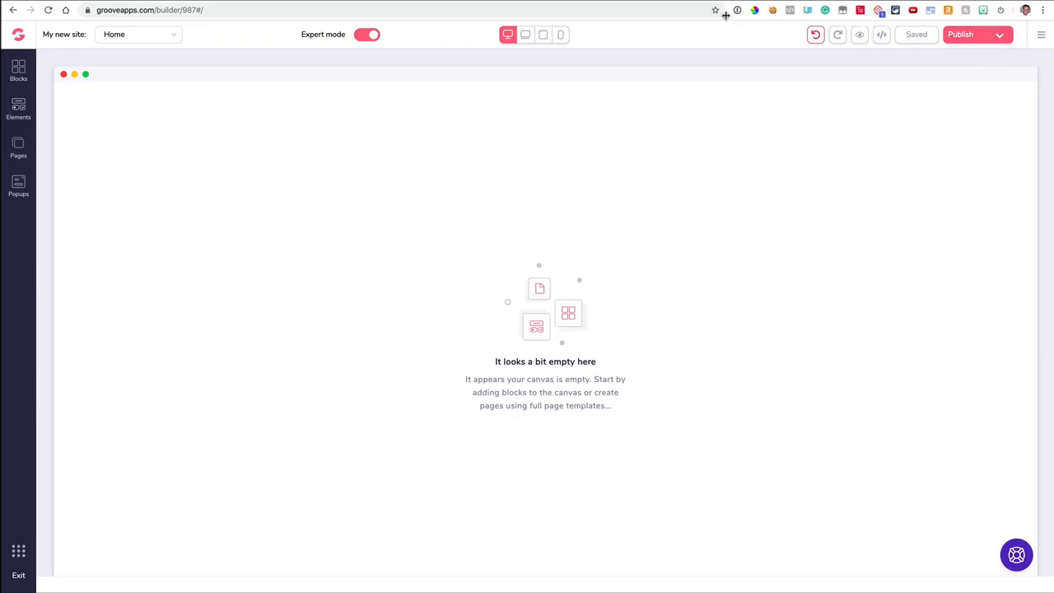
left_click(1000, 12)
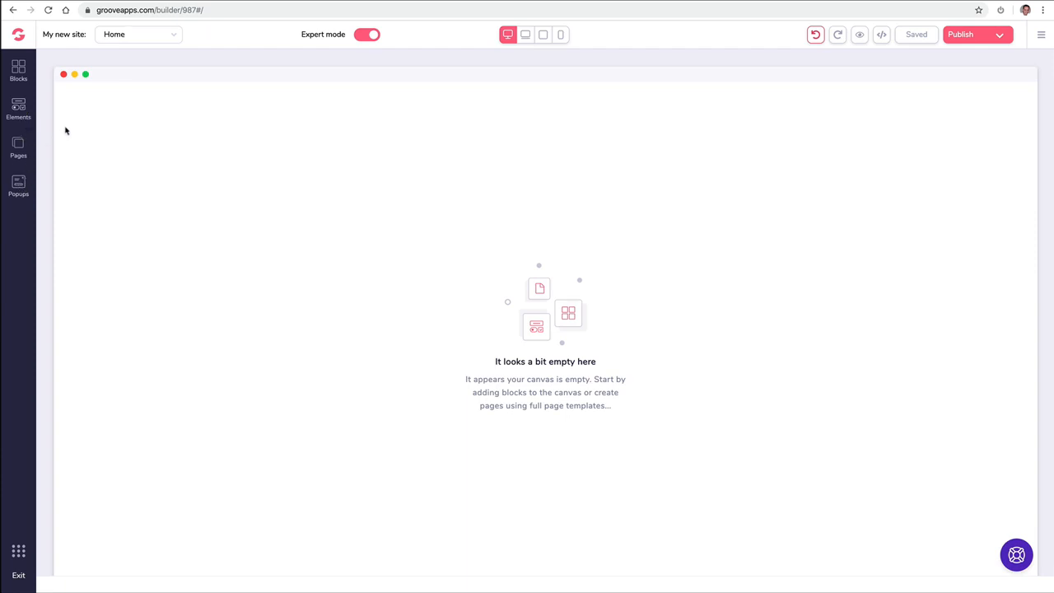
Step: Add the wireframe block with a navigation bar, centred headline and two buttons to the empty page
left_click(20, 71)
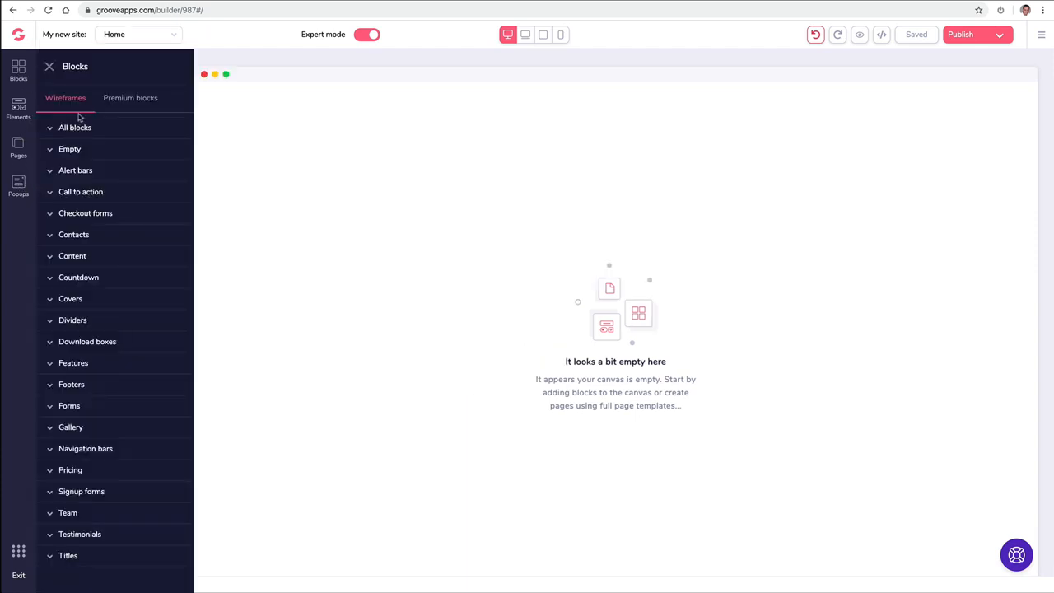
left_click(140, 100)
left_click(77, 100)
left_click(80, 130)
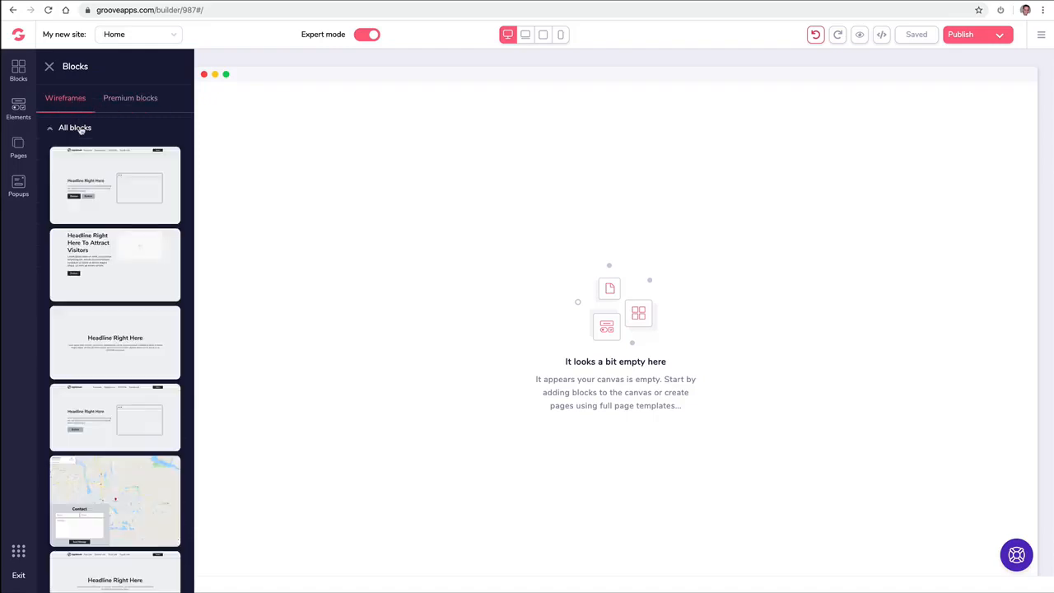
scroll(117, 173, "down", 1)
scroll(116, 174, "down", 1)
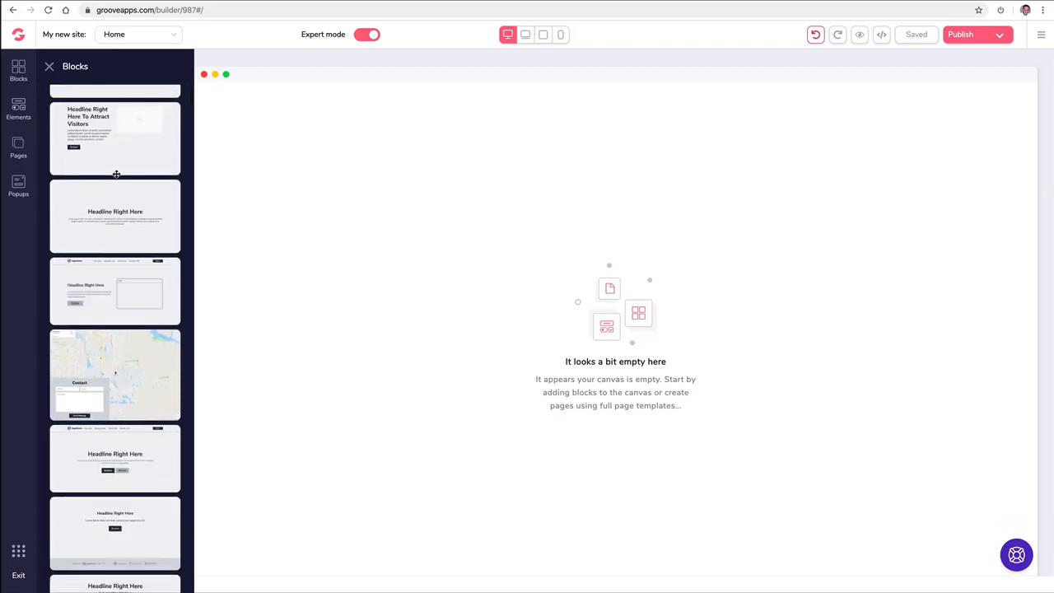
scroll(116, 174, "down", 5)
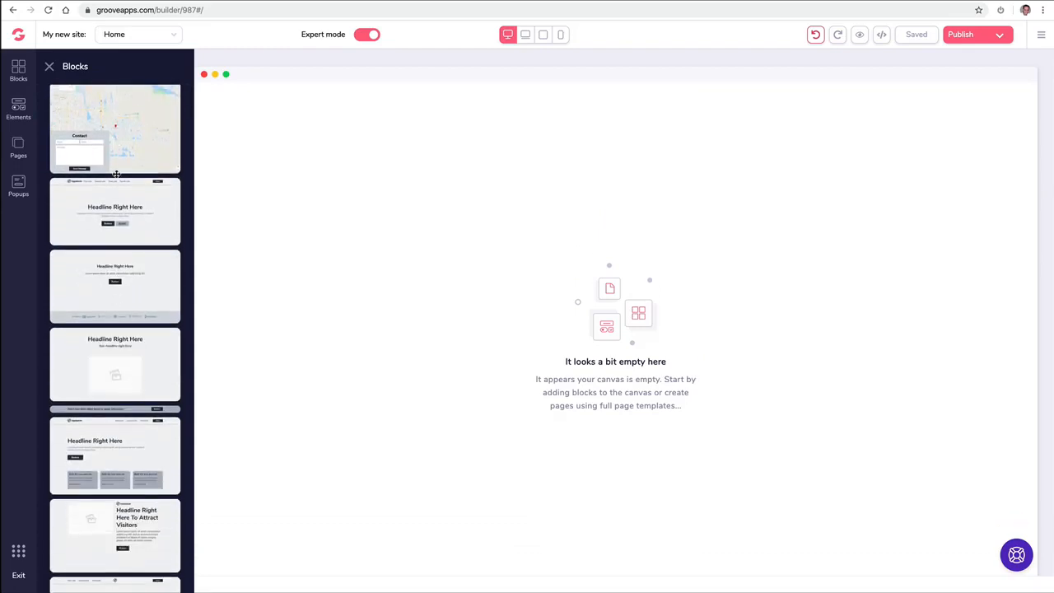
left_click_drag(114, 173, 345, 169)
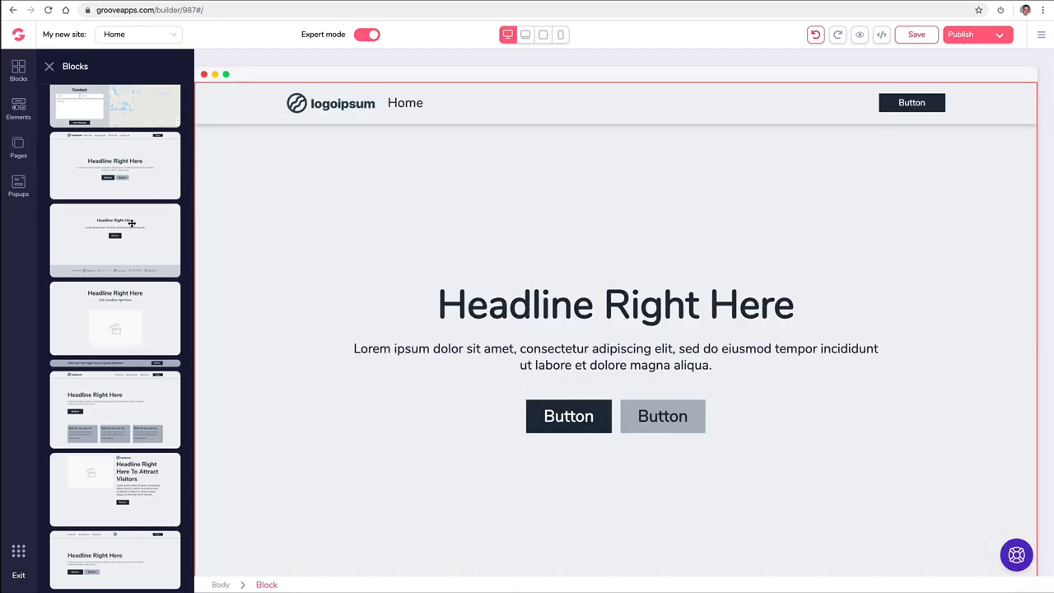
scroll(131, 223, "up", 2)
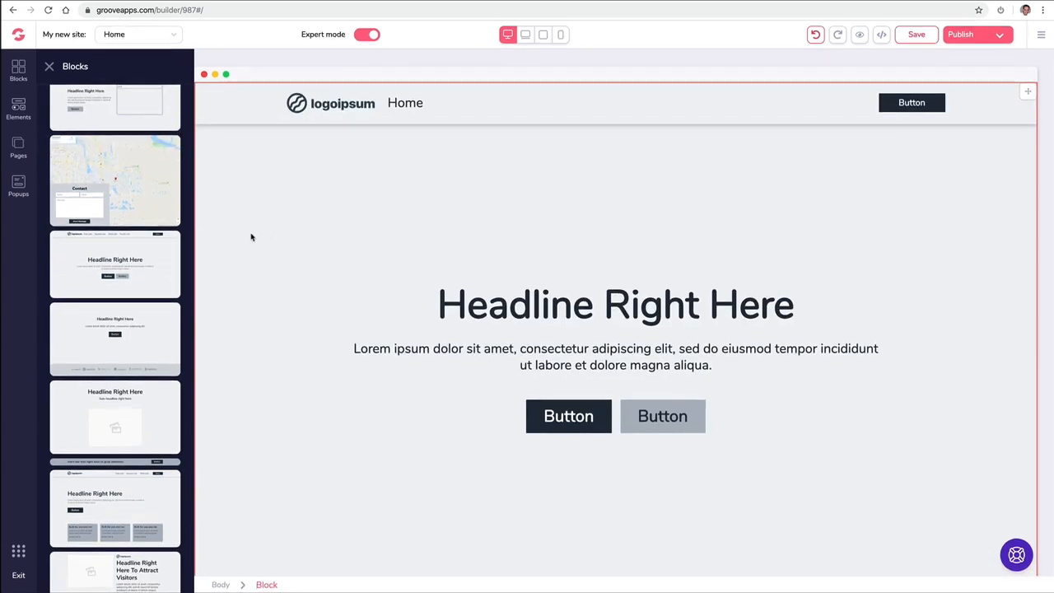
Step: Delete the navigation bar and the headline block from the page
left_click(295, 184)
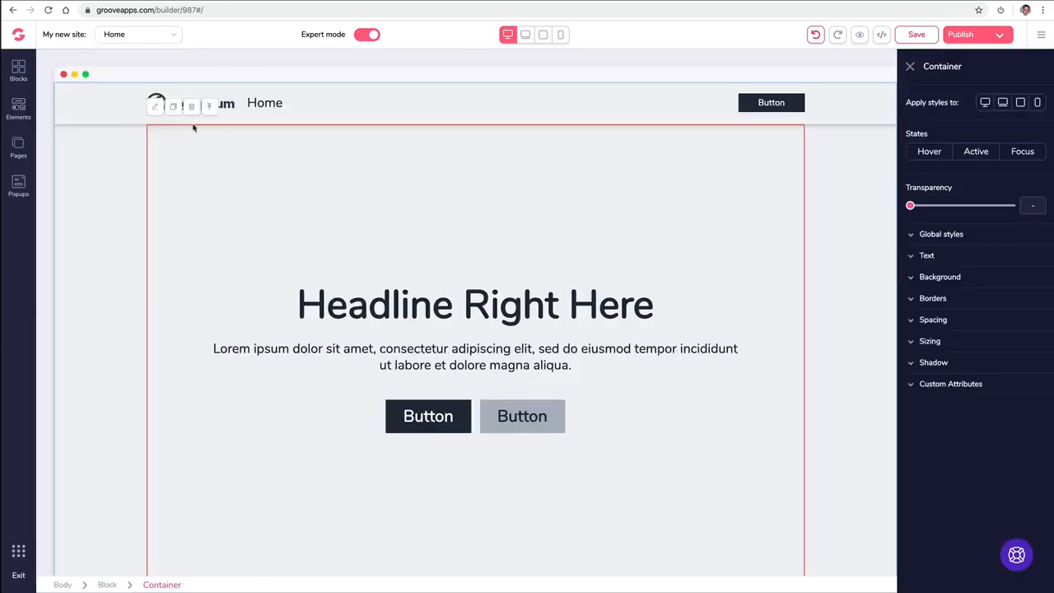
left_click(102, 103)
left_click(101, 101)
left_click(99, 129)
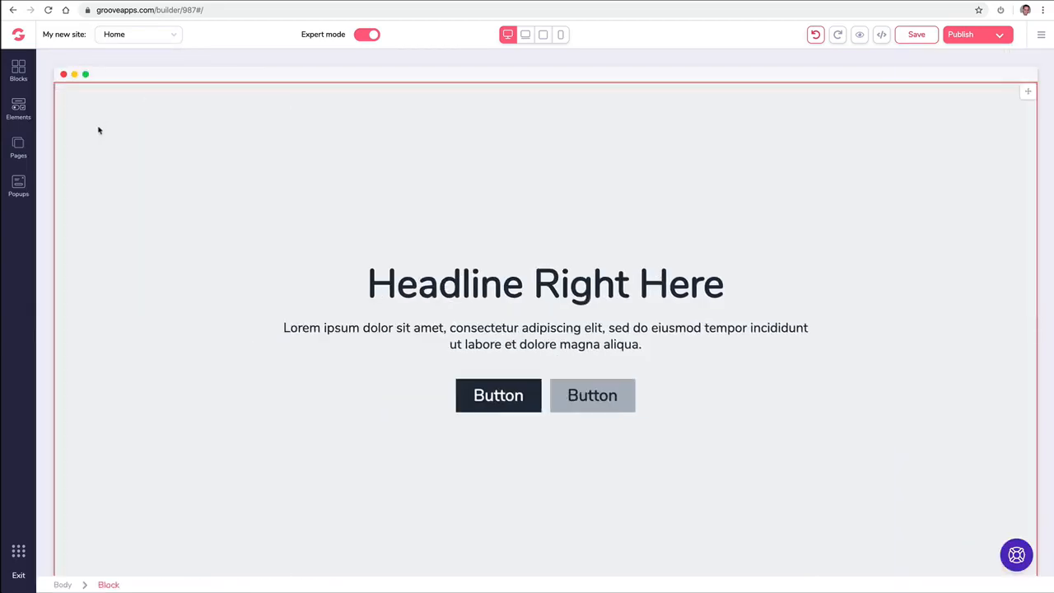
left_click(99, 101)
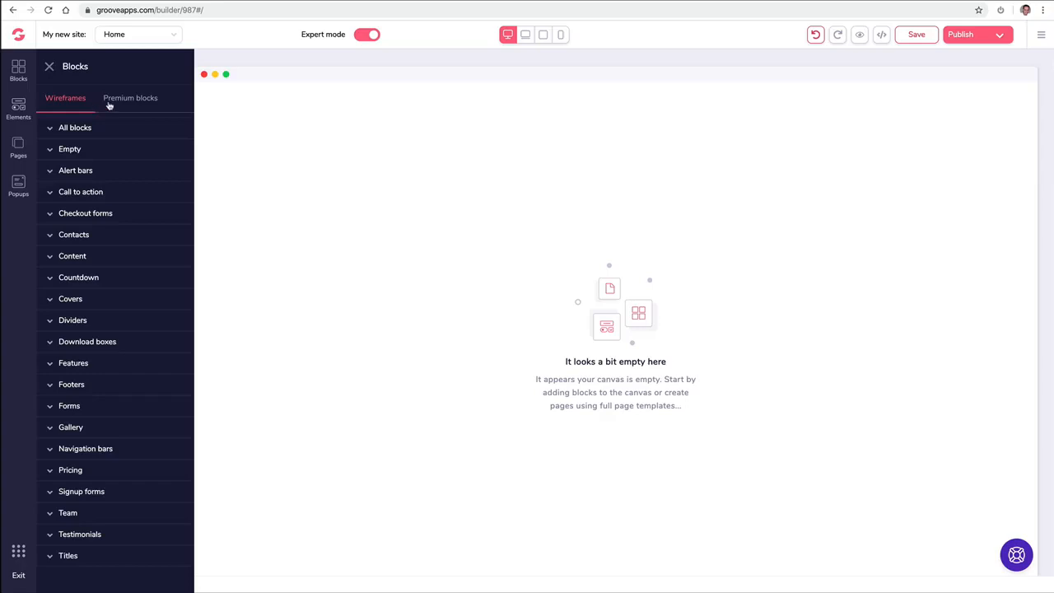
Step: Add the premium block with a laptop background, headline, sub-headline and dashboard image to the page
left_click(108, 106)
left_click(90, 129)
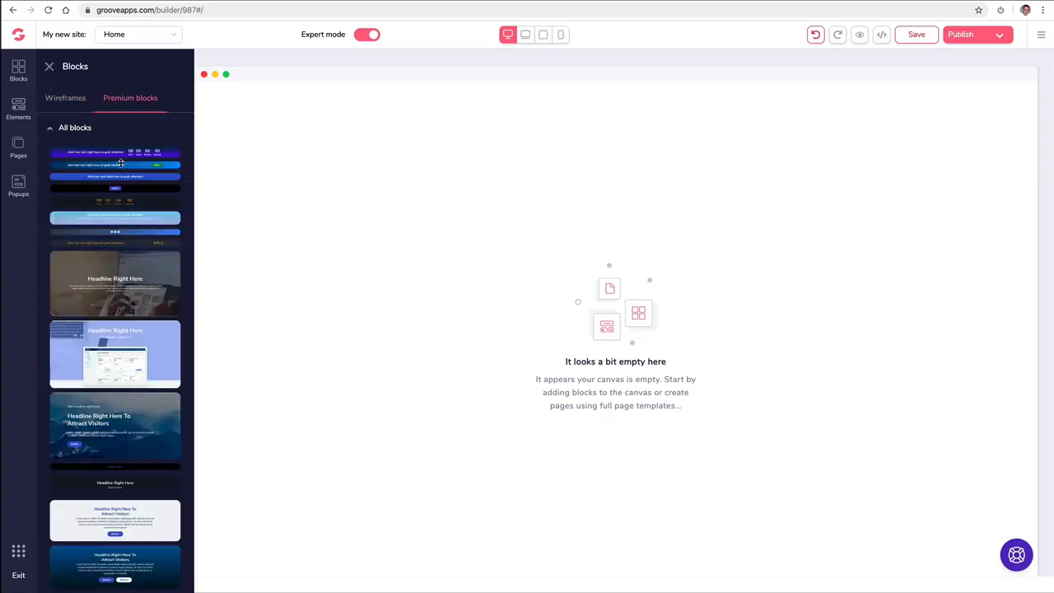
scroll(114, 224, "down", 1)
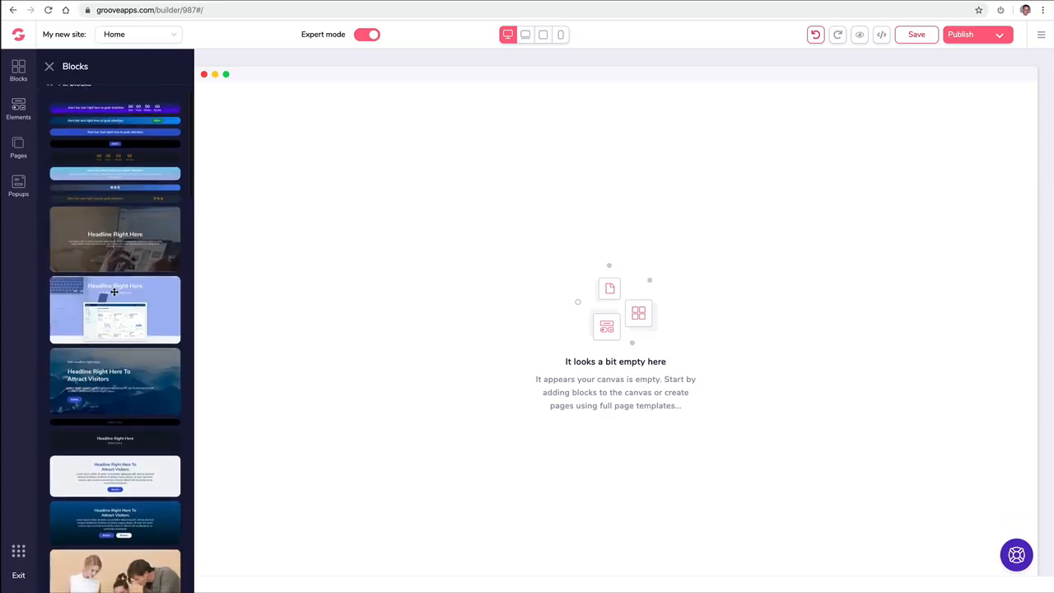
left_click_drag(115, 284, 346, 170)
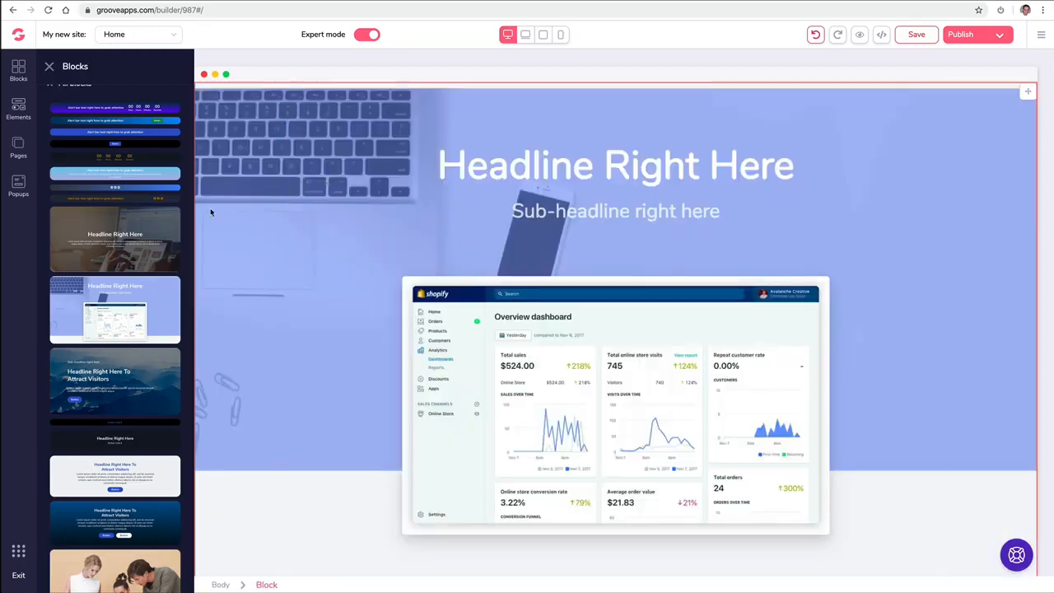
scroll(117, 234, "down", 3)
scroll(118, 234, "down", 6)
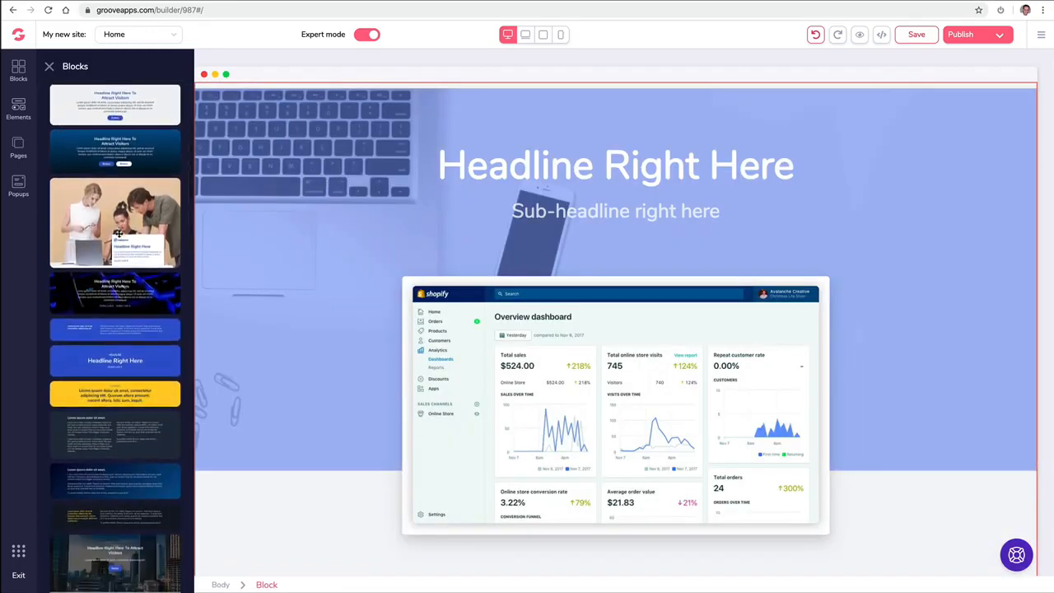
scroll(121, 233, "up", 10)
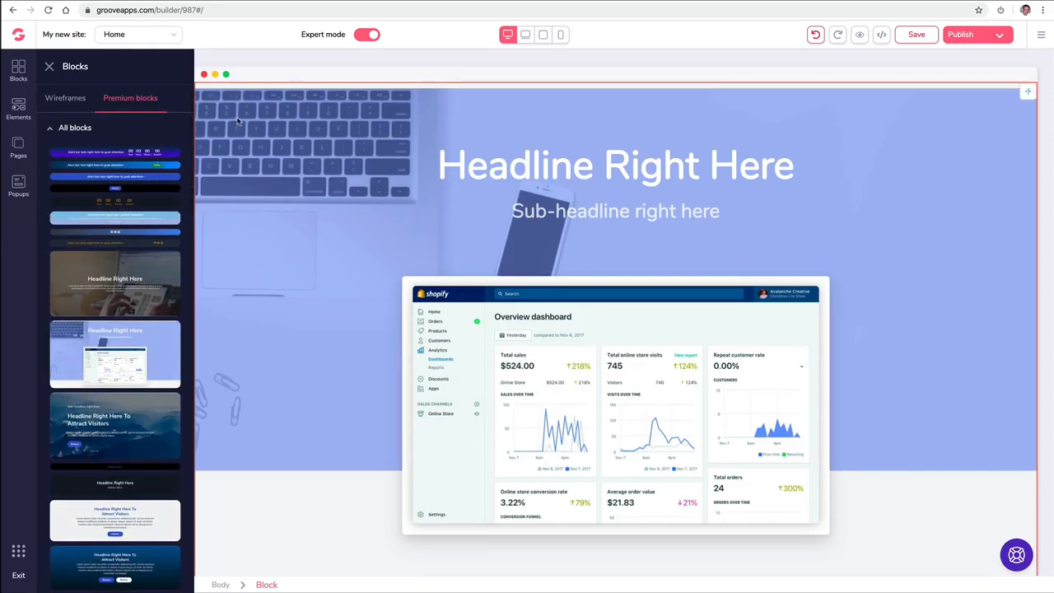
left_click(1028, 92)
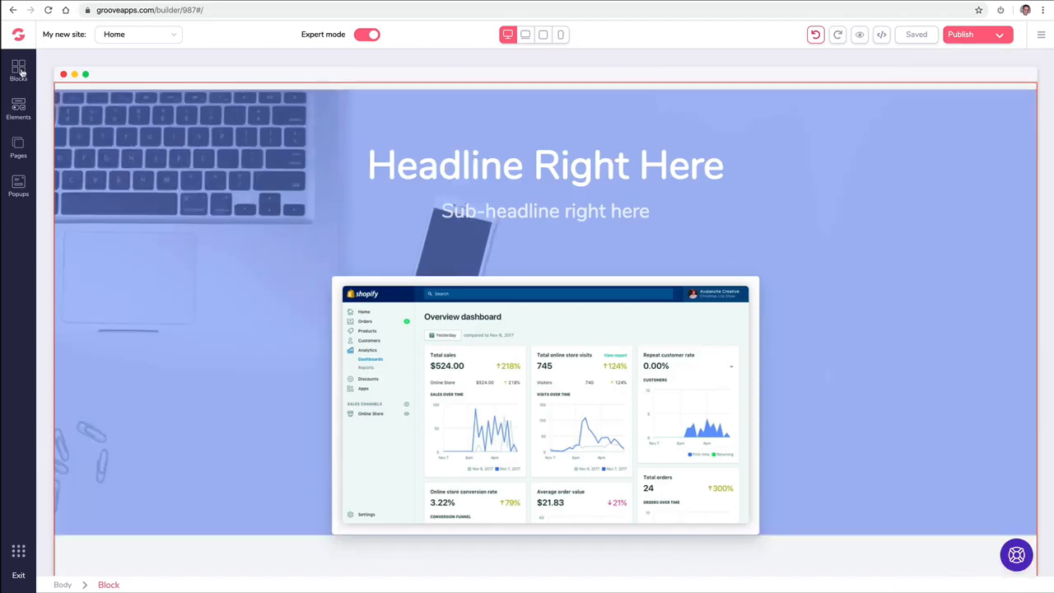
Step: Examine the premium and wireframe block categories and the available page elements
left_click(19, 71)
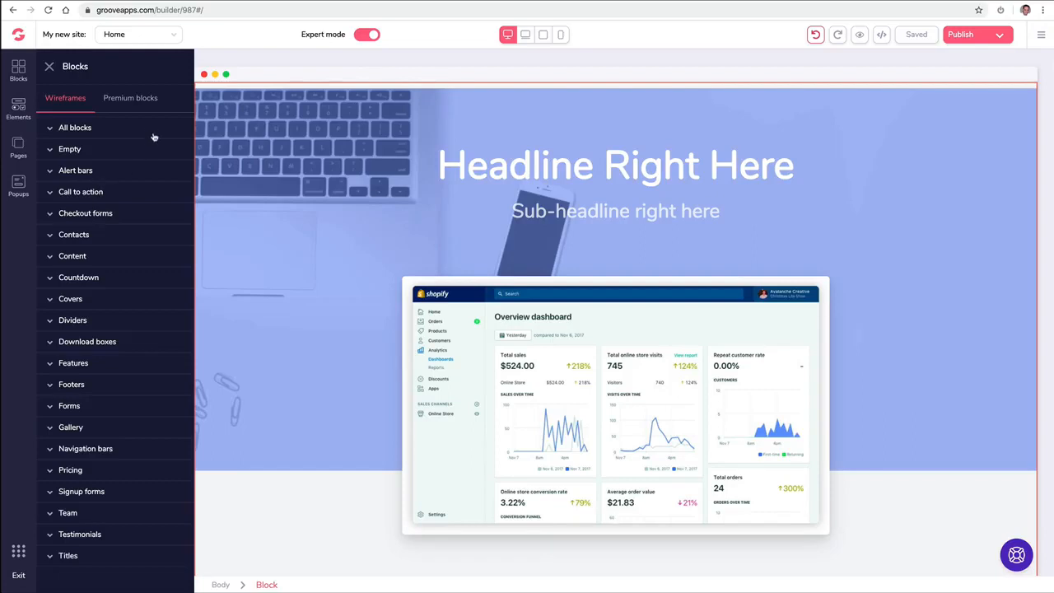
left_click(107, 100)
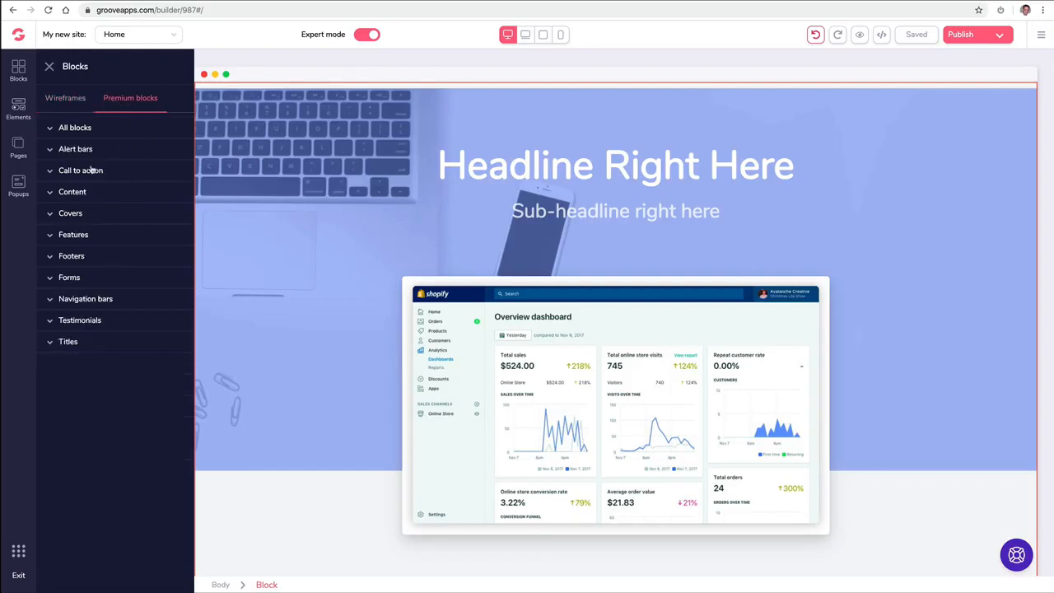
left_click(92, 170)
left_click(65, 99)
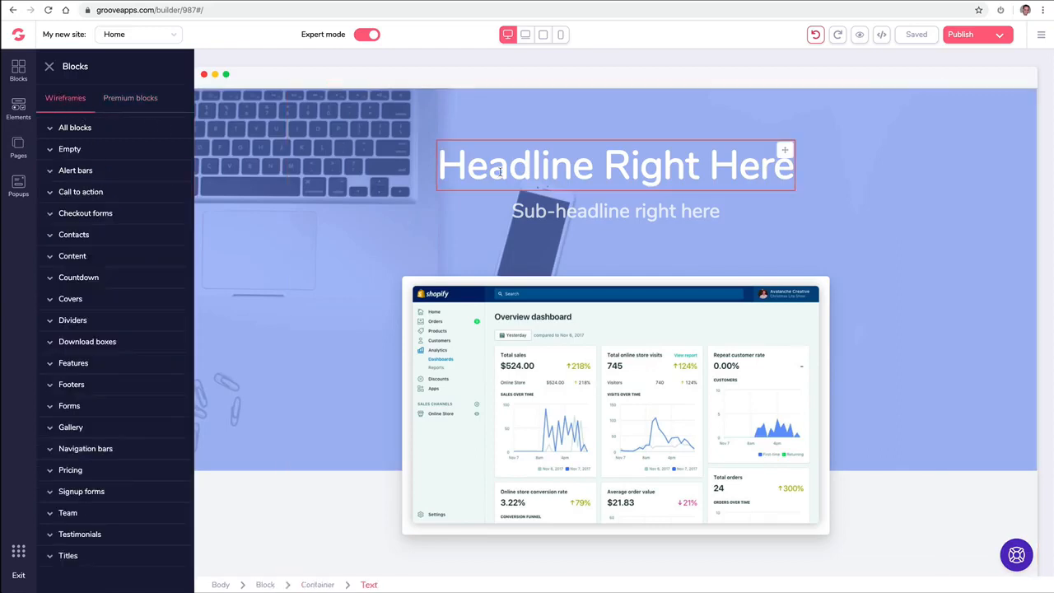
left_click(19, 105)
scroll(81, 195, "down", 1)
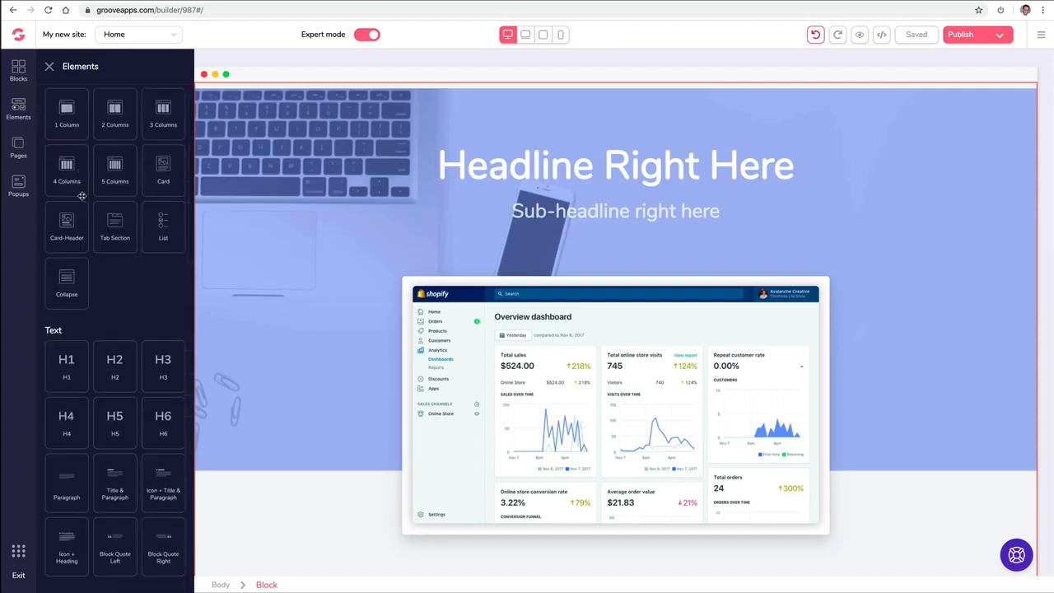
scroll(81, 195, "down", 8)
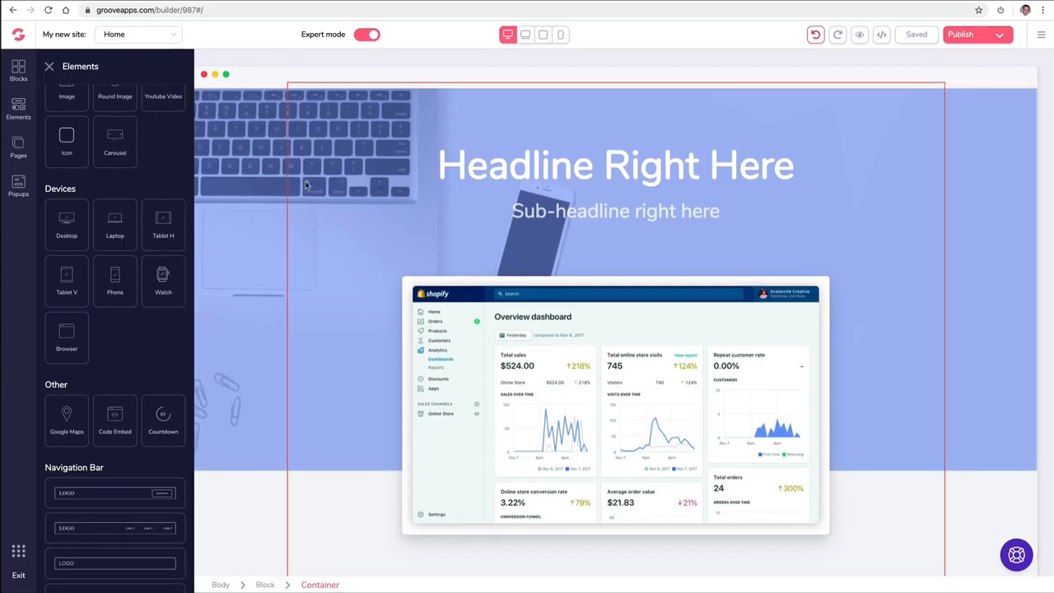
Step: Examine the Text and Background style options of the headline block's container, and delete the whole block
left_click(306, 184)
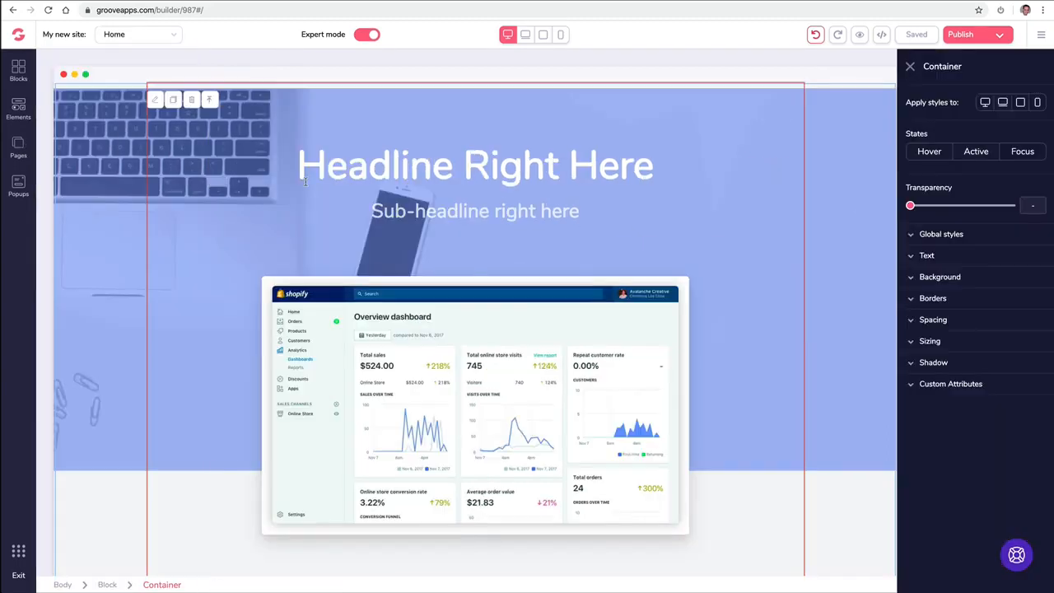
left_click(911, 256)
left_click(910, 258)
left_click(909, 278)
left_click(909, 280)
left_click(111, 114)
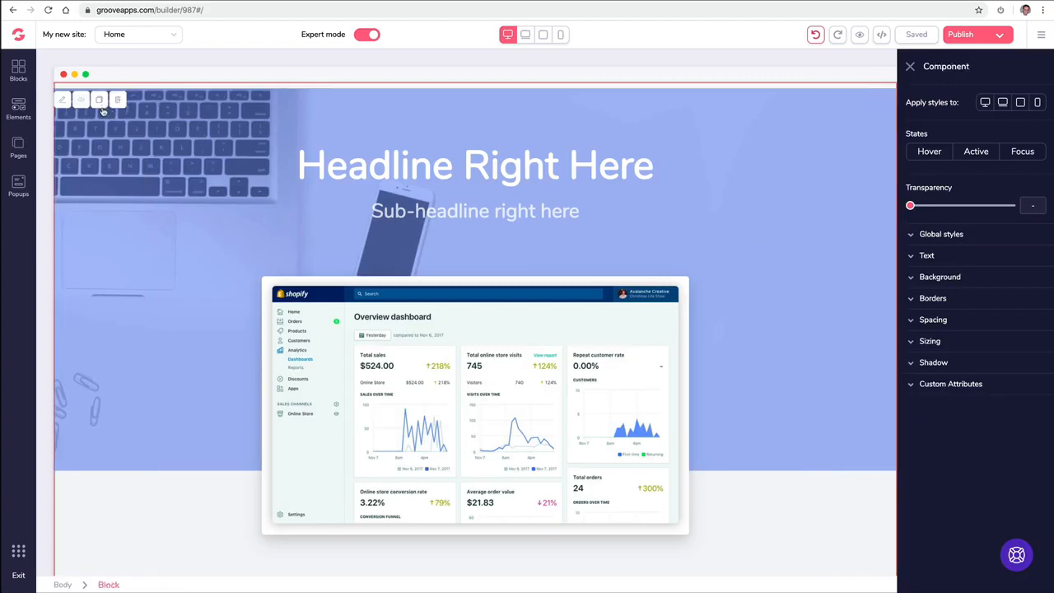
left_click(117, 99)
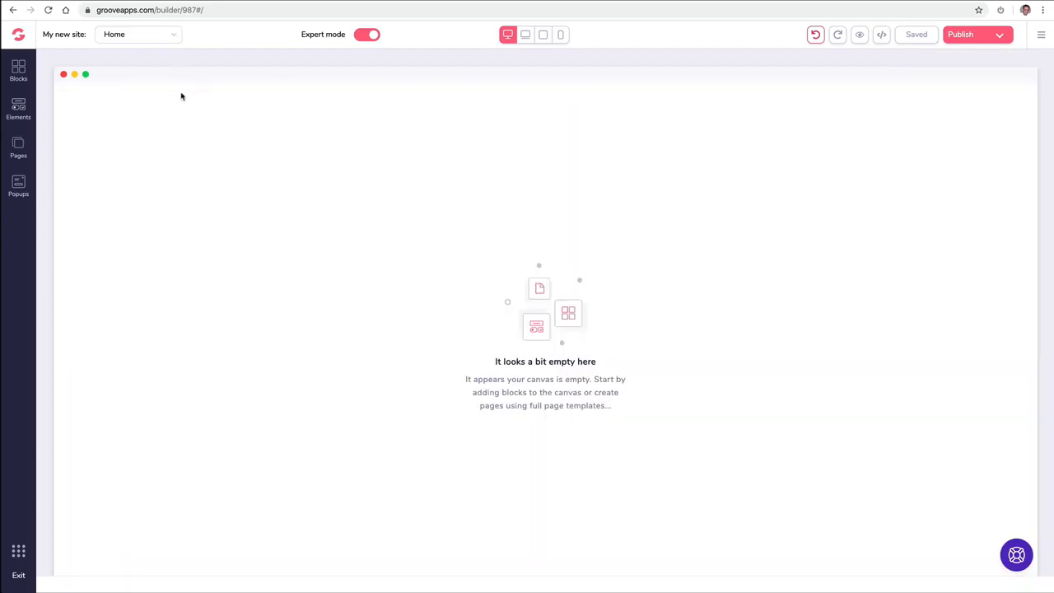
Step: Add a blank page to the site and rename it About
left_click(20, 149)
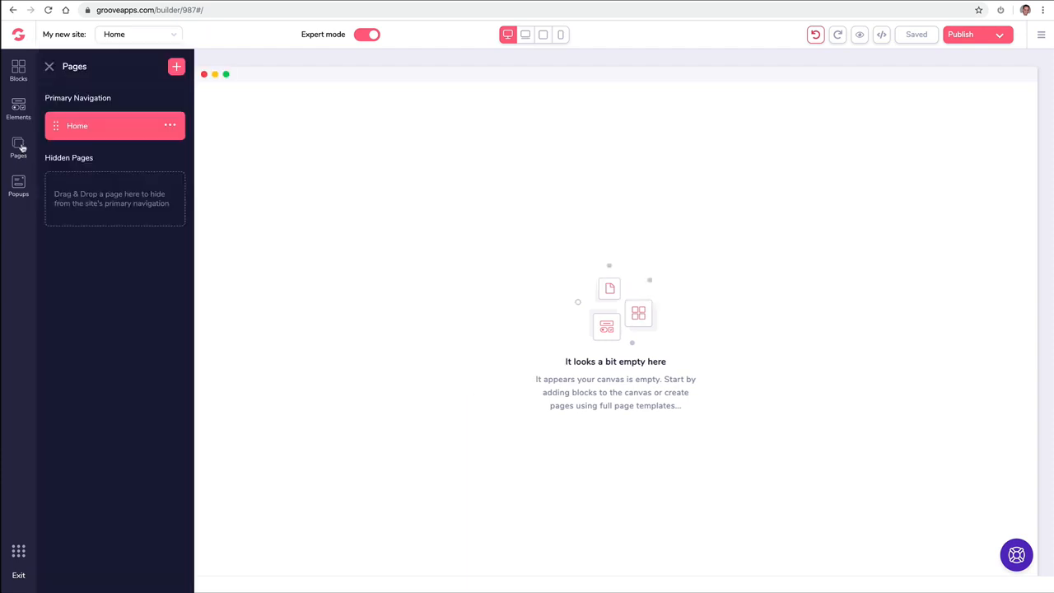
left_click(177, 66)
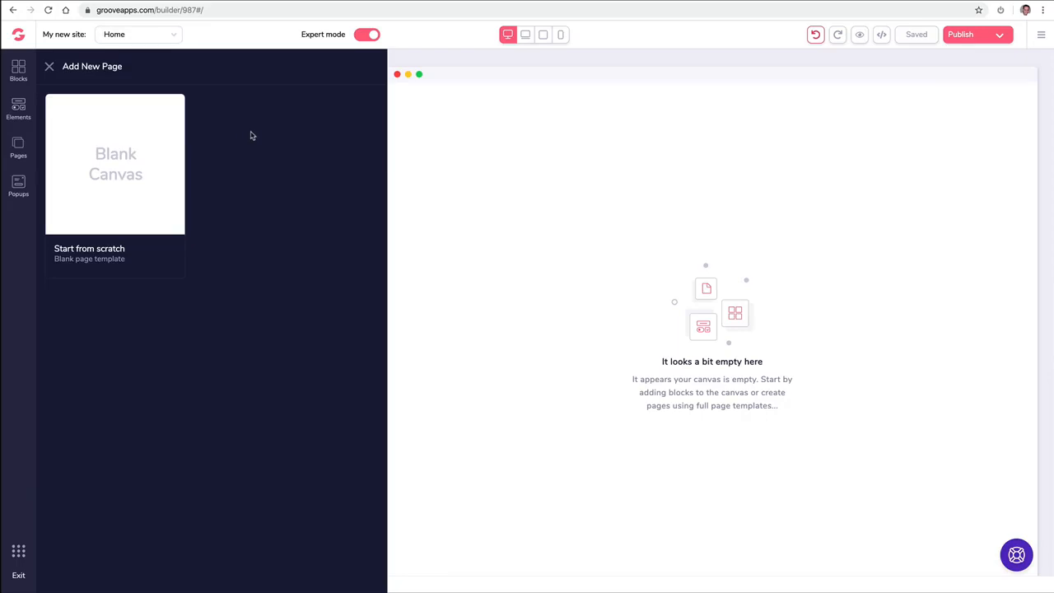
left_click(149, 146)
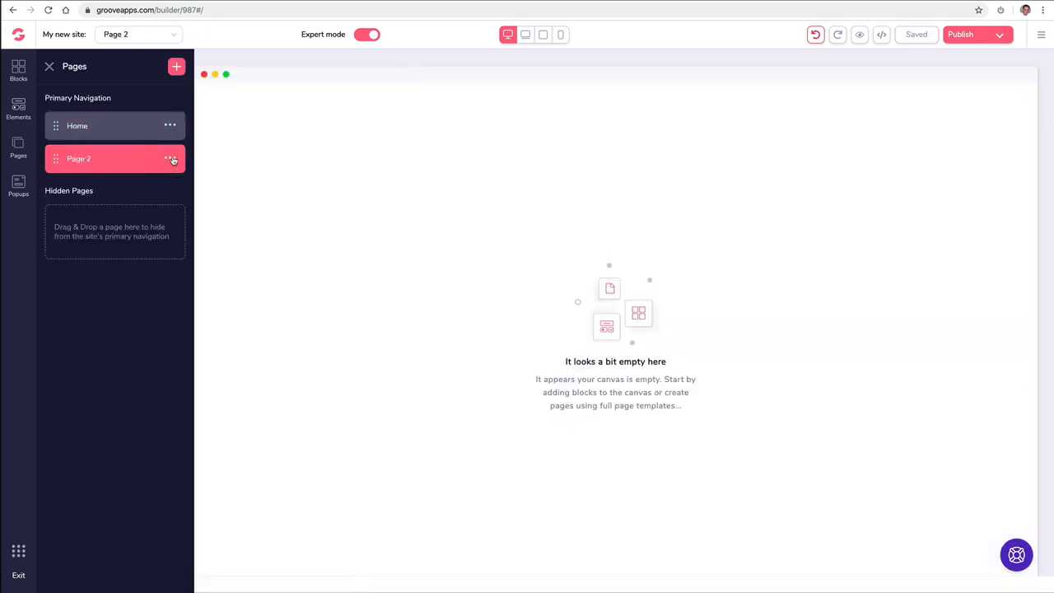
left_click(171, 158)
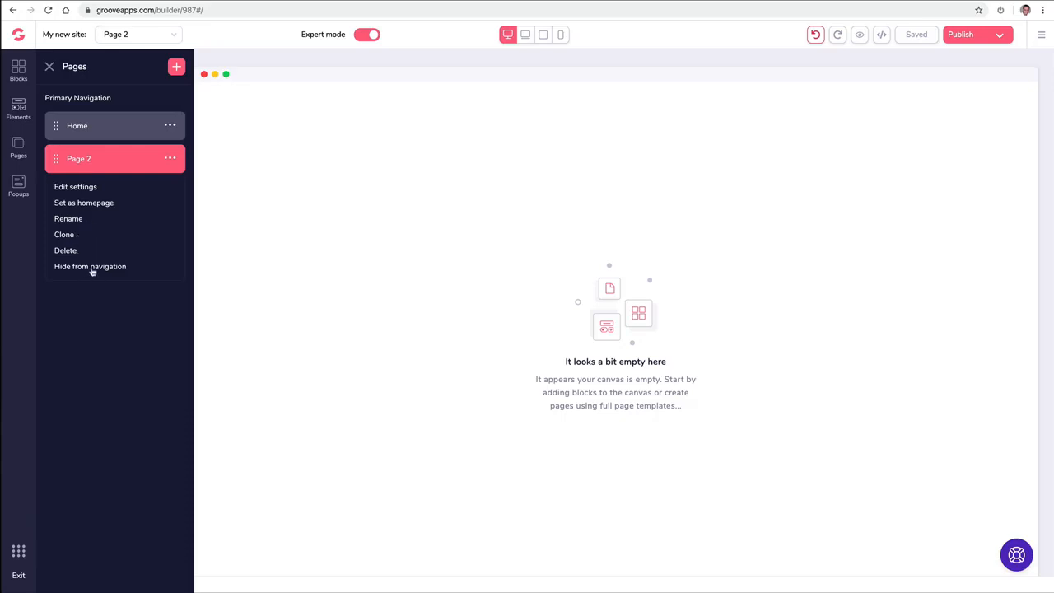
left_click(76, 218)
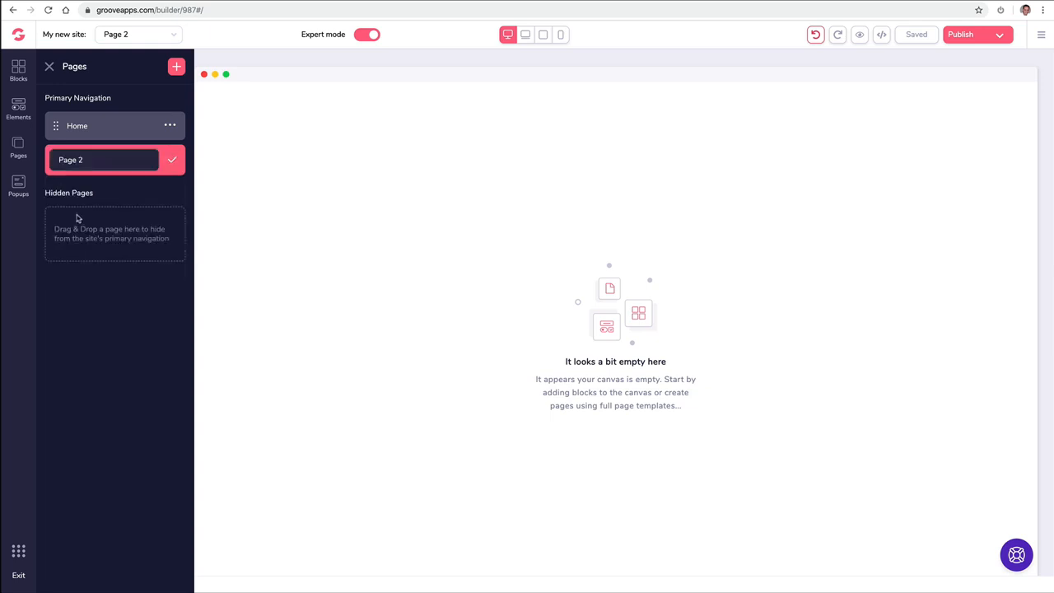
triple_click(102, 154)
type("BAou")
key("ctrl+a")
type("Ab")
left_click(172, 160)
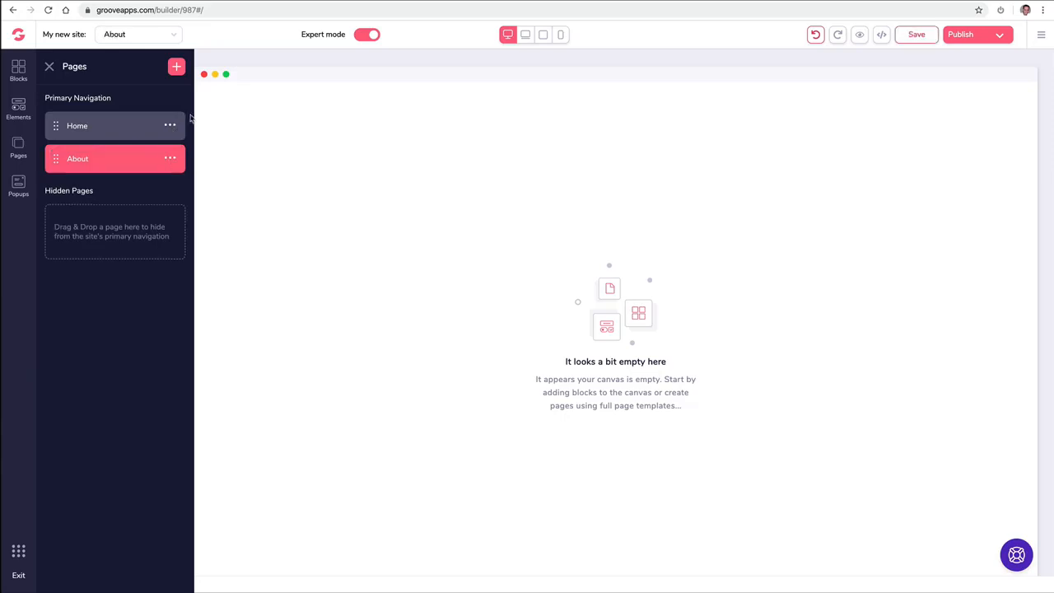
Step: Add another page from the blank template and rename it Contact
left_click(177, 68)
left_click(125, 140)
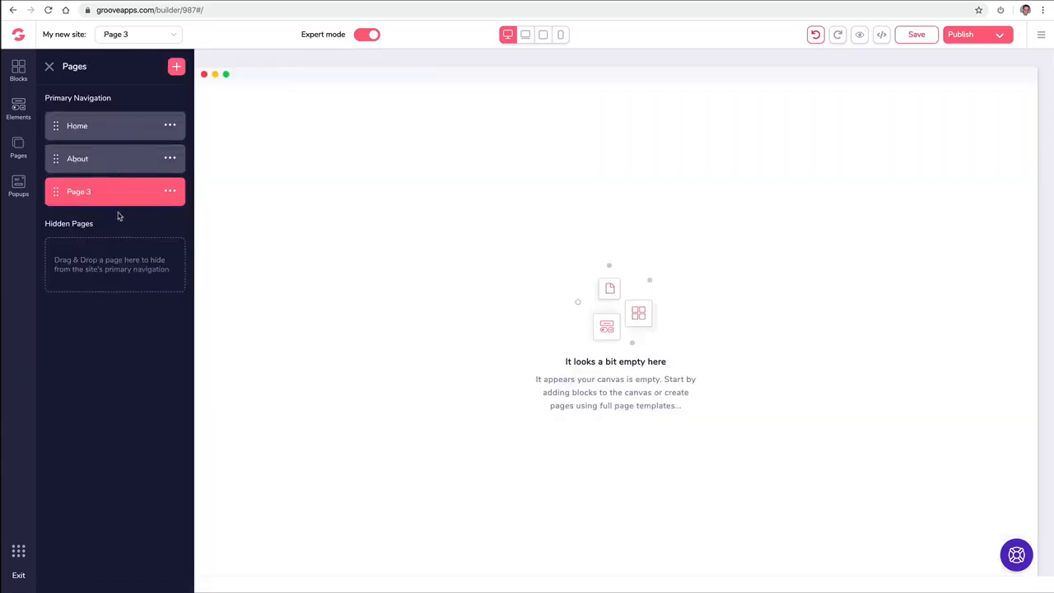
left_click(170, 192)
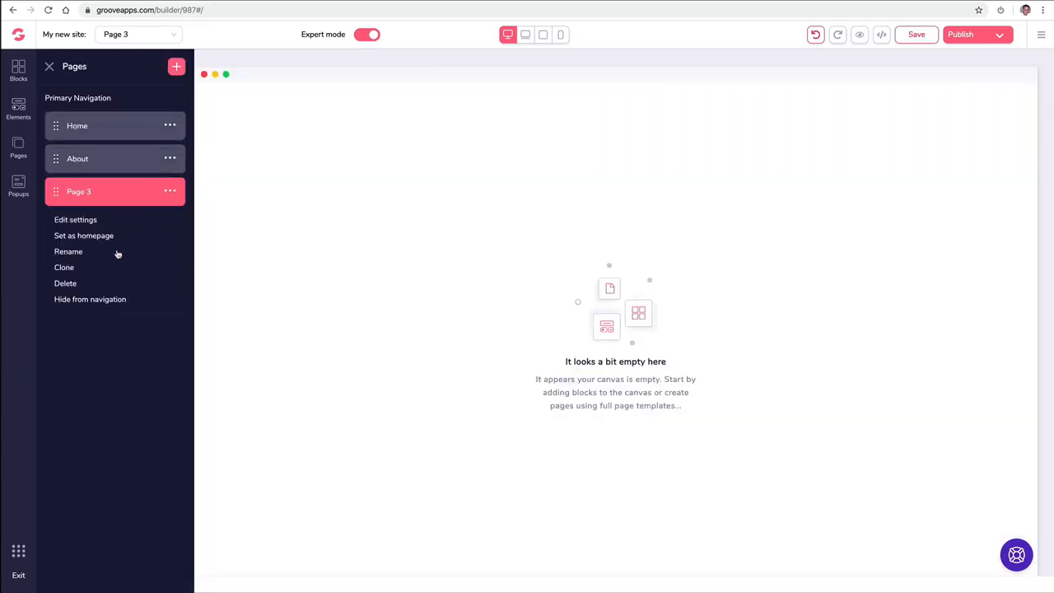
left_click(69, 251)
triple_click(108, 193)
type("Contact")
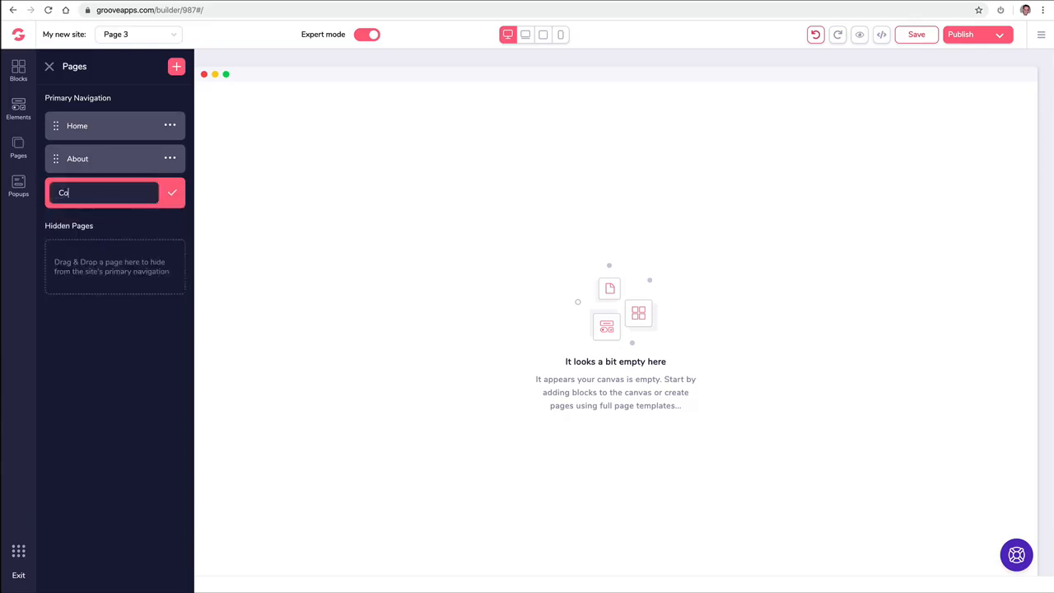
left_click(172, 192)
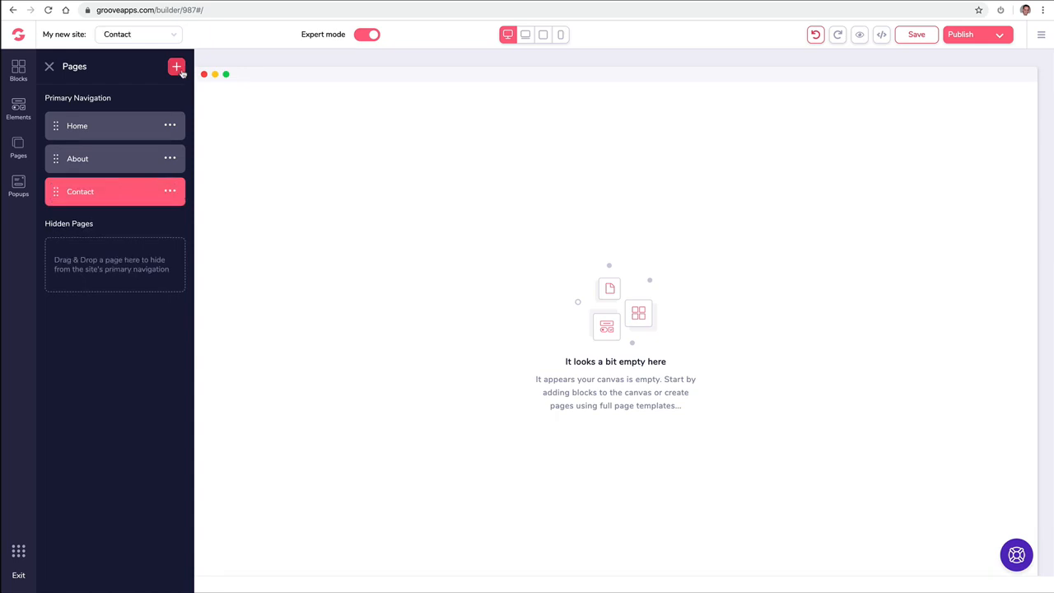
Step: Add a further blank page to the primary navigation and rename it Media
left_click(176, 66)
left_click(138, 160)
left_click(169, 224)
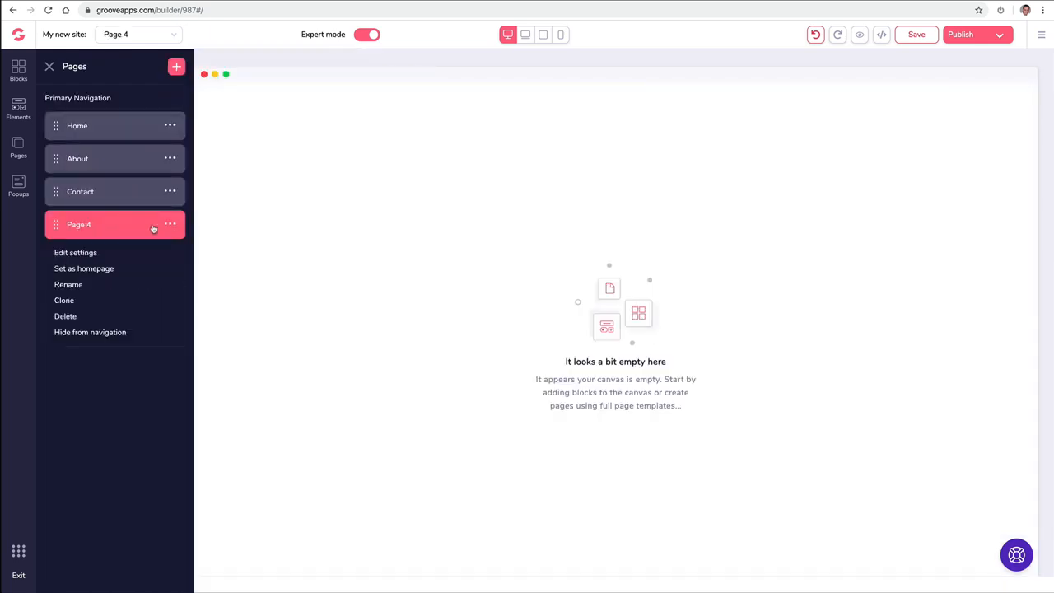
left_click(71, 284)
triple_click(121, 221)
type("Media")
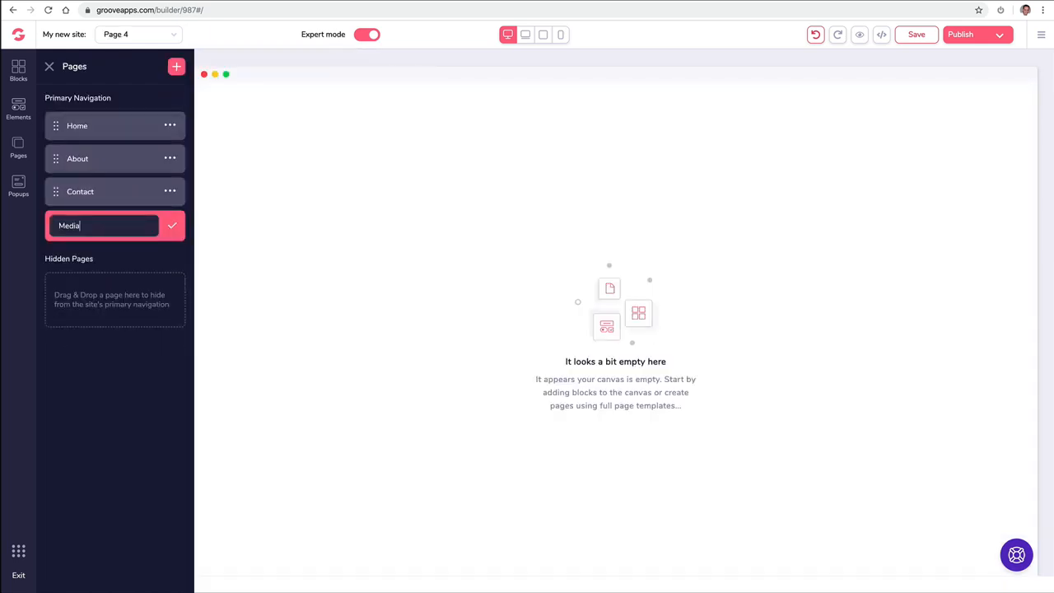
left_click(177, 230)
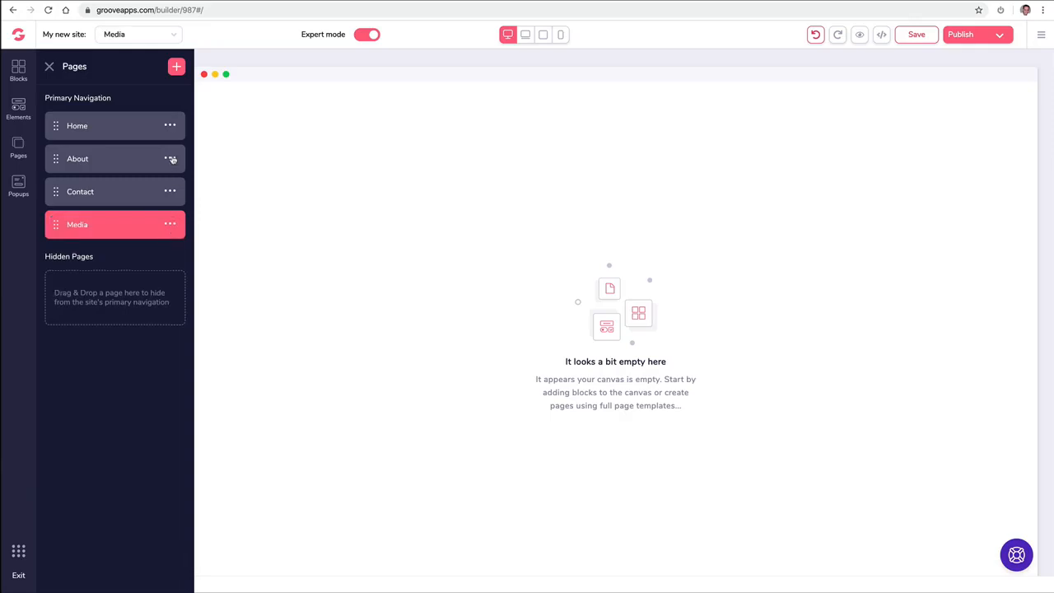
Step: Add a blank page after Media and rename it Support
left_click(178, 71)
left_click(129, 172)
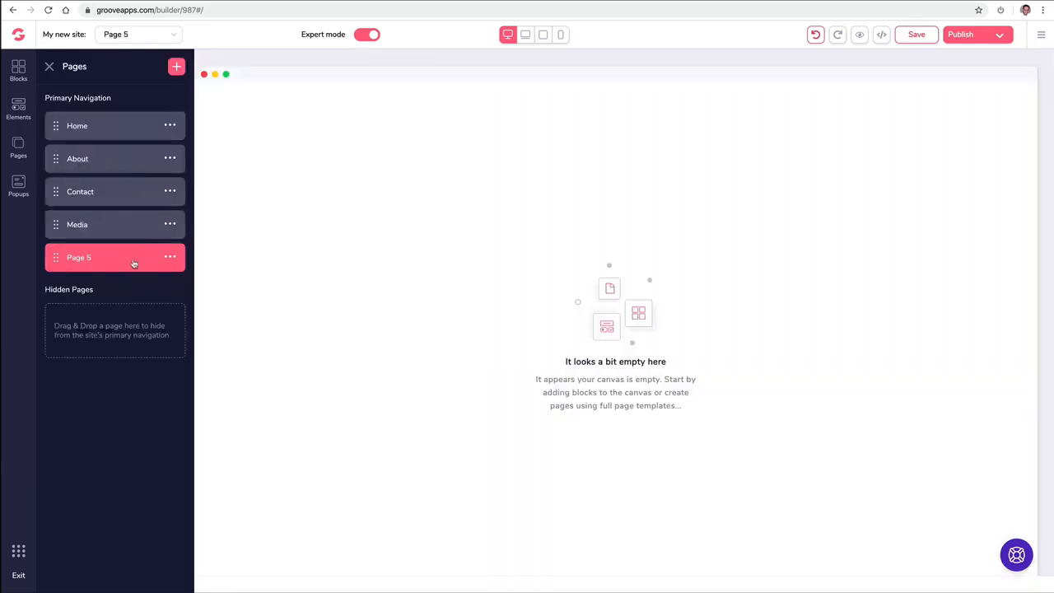
left_click(170, 259)
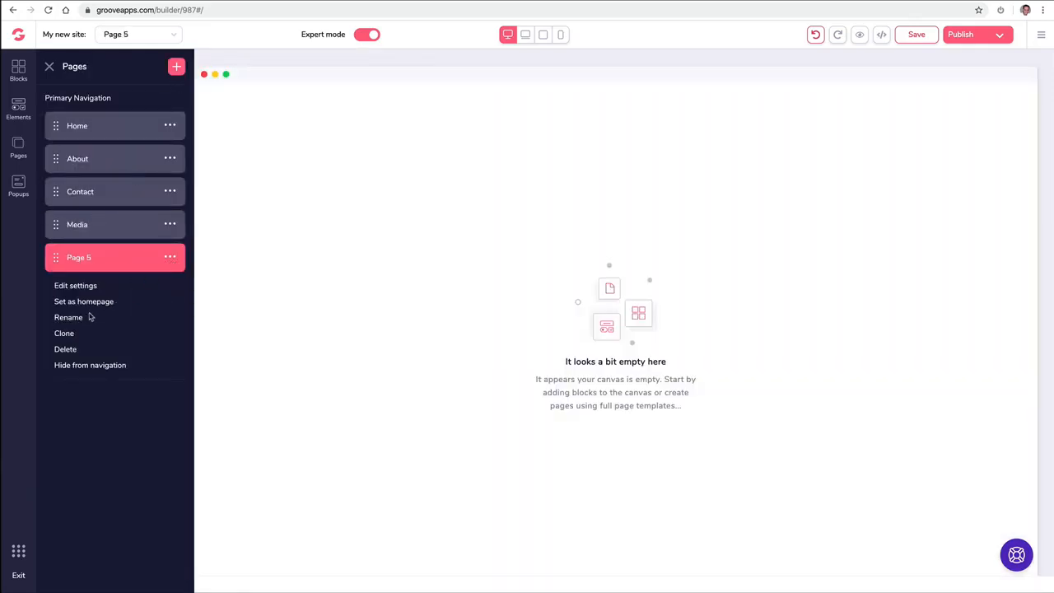
left_click(121, 316)
key("super+a")
type("Su")
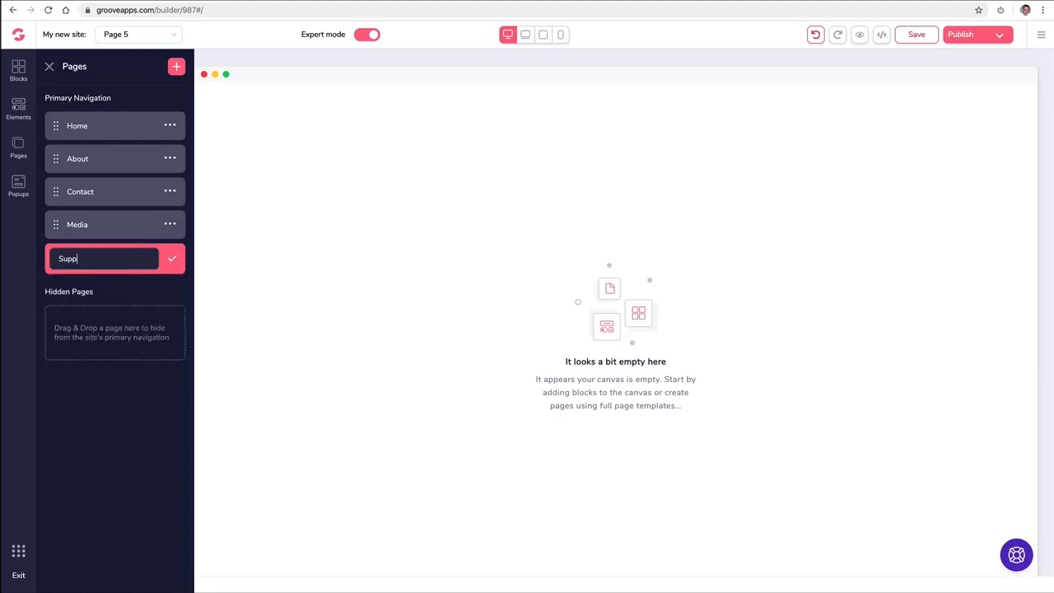
left_click(173, 261)
Step: Add a blank page after Support and rename it Free Ebook
left_click(177, 67)
left_click(109, 202)
left_click(170, 295)
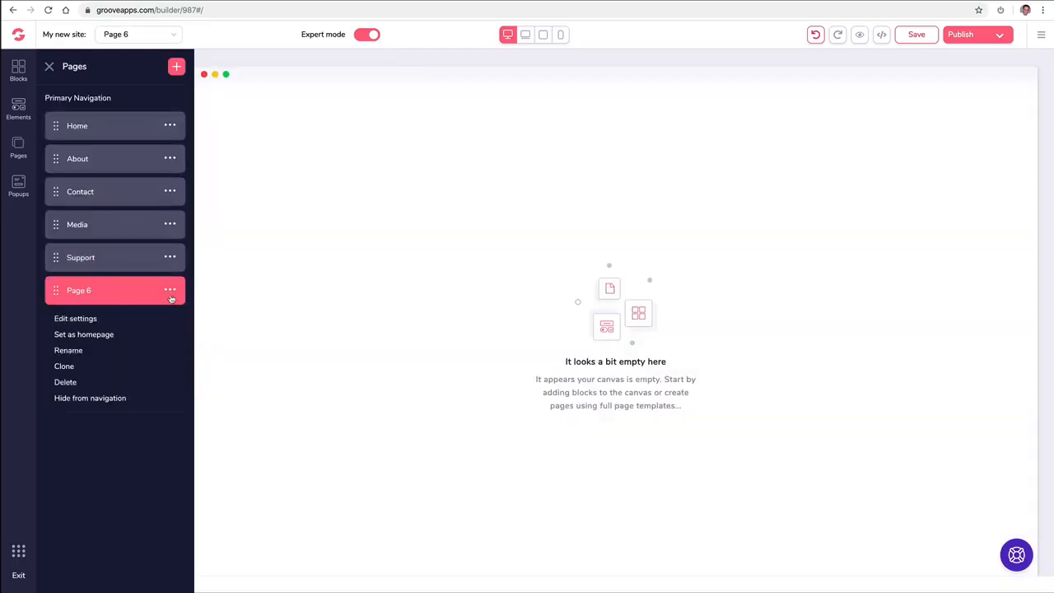
left_click(78, 351)
triple_click(124, 292)
type("Free Ebook")
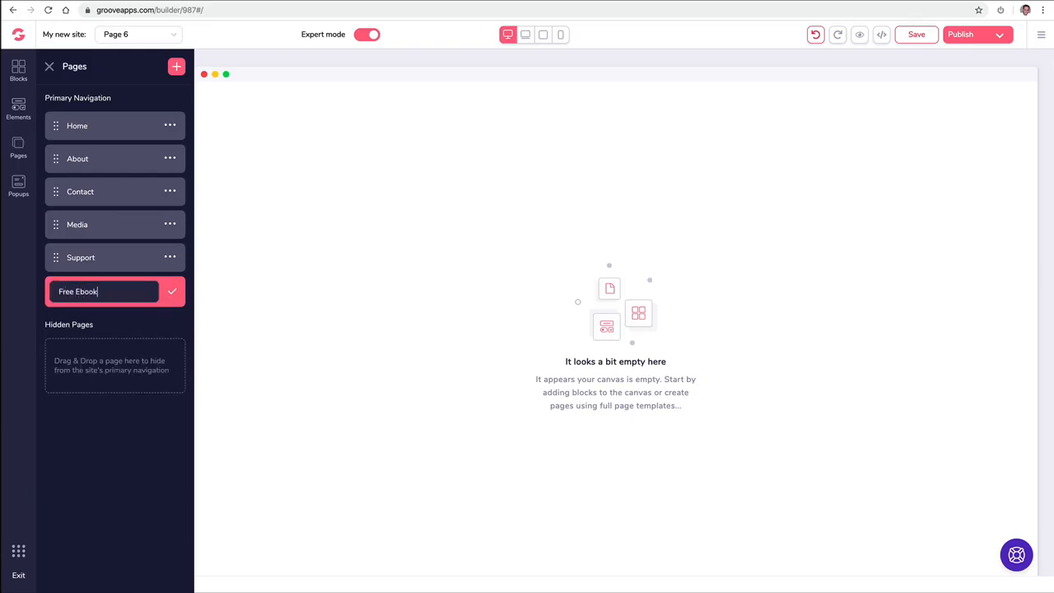
left_click(173, 293)
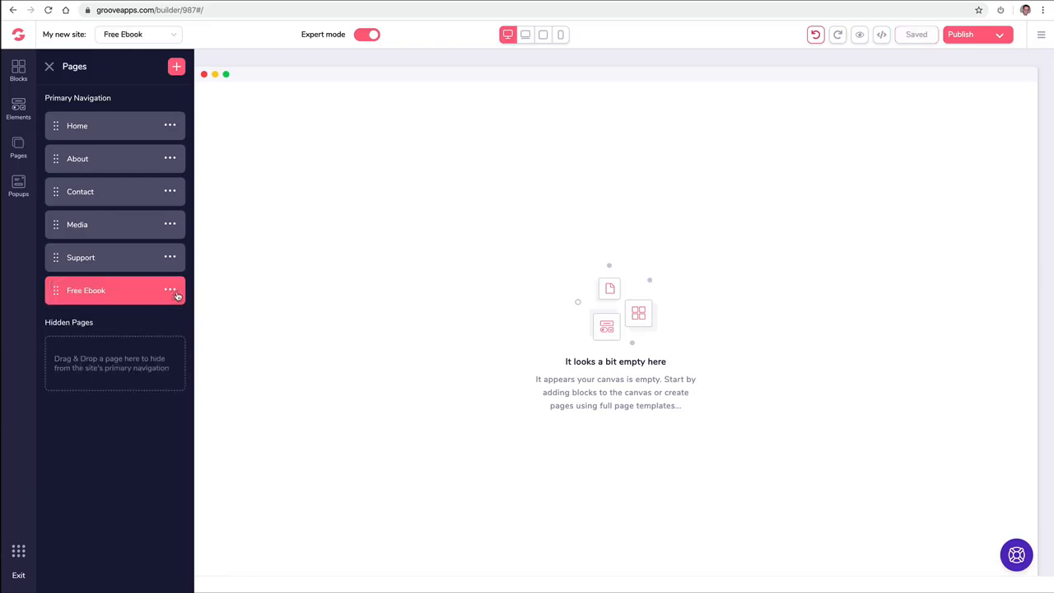
Step: Add a blank page after Free Ebook and rename it ThankYou Download
left_click(177, 68)
left_click(110, 160)
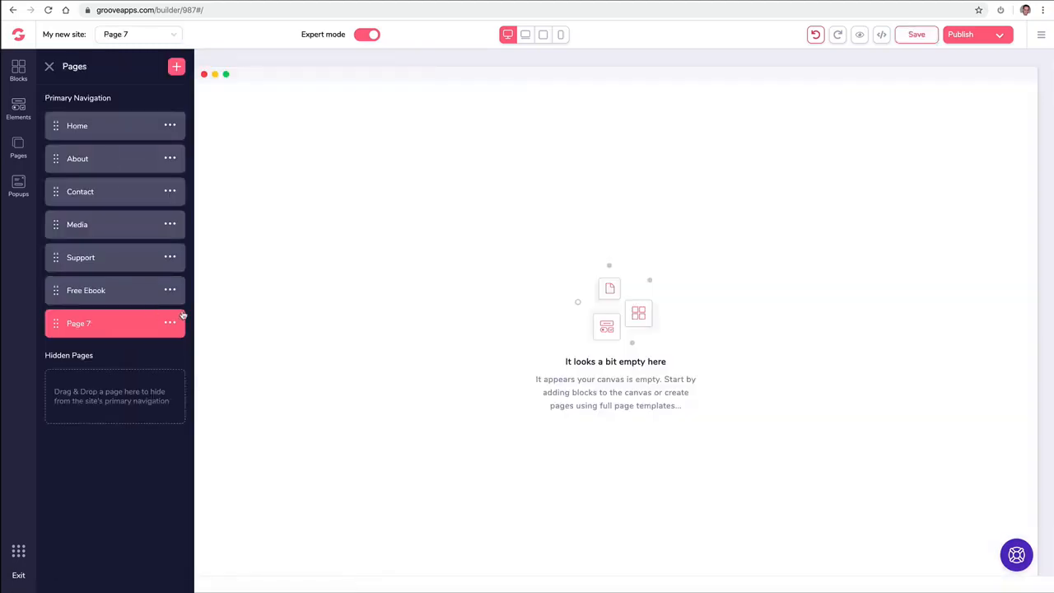
left_click(171, 323)
left_click(94, 383)
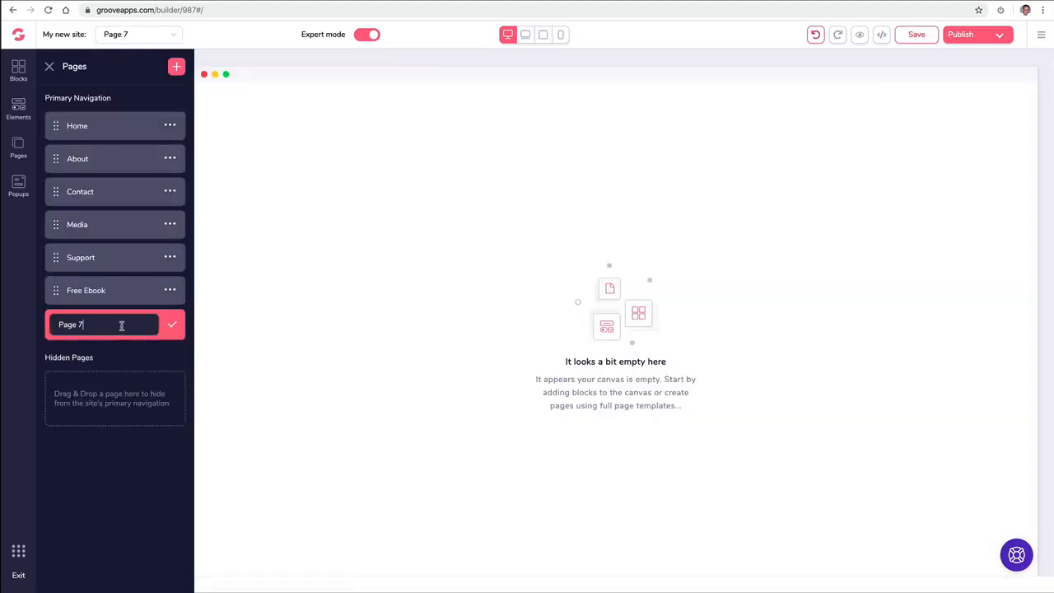
triple_click(121, 326)
type("ThankYou Download")
left_click(172, 324)
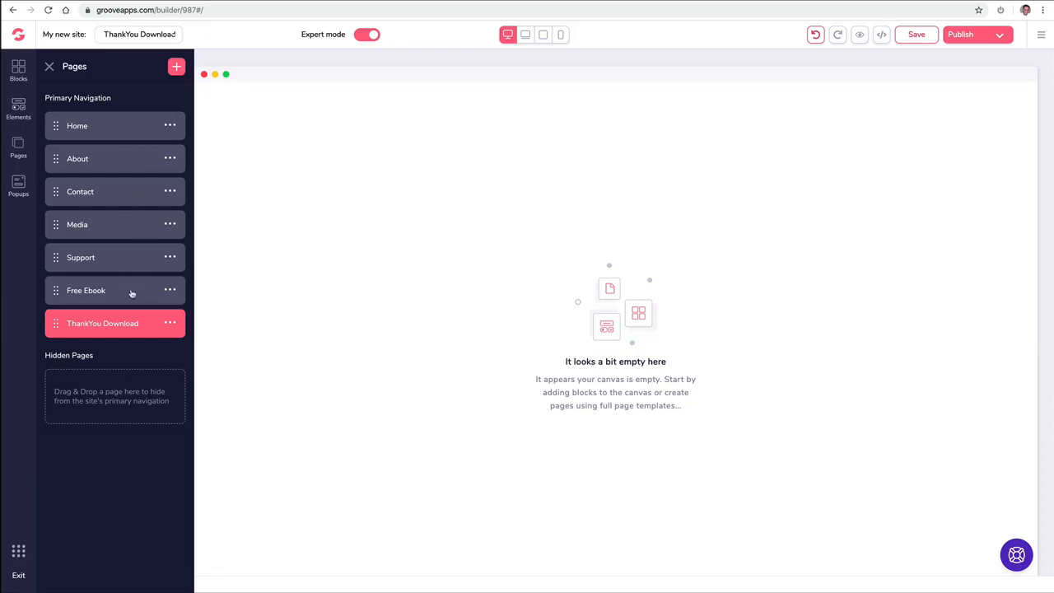
Step: Switch to the About page, and move the Free Ebook and ThankYou Download pages from the primary navigation to the hidden pages
left_click(137, 35)
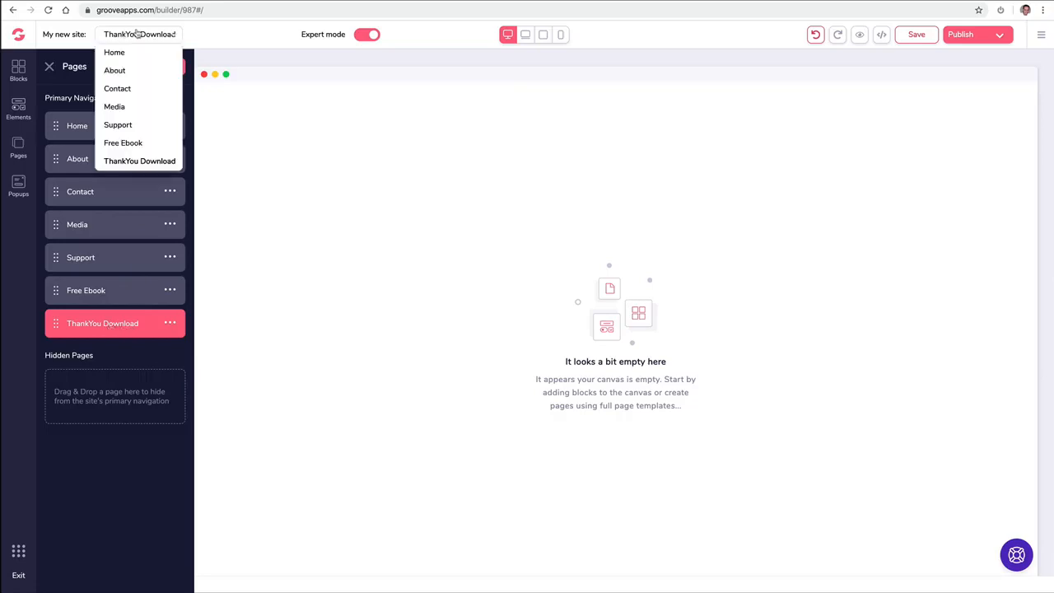
left_click(120, 71)
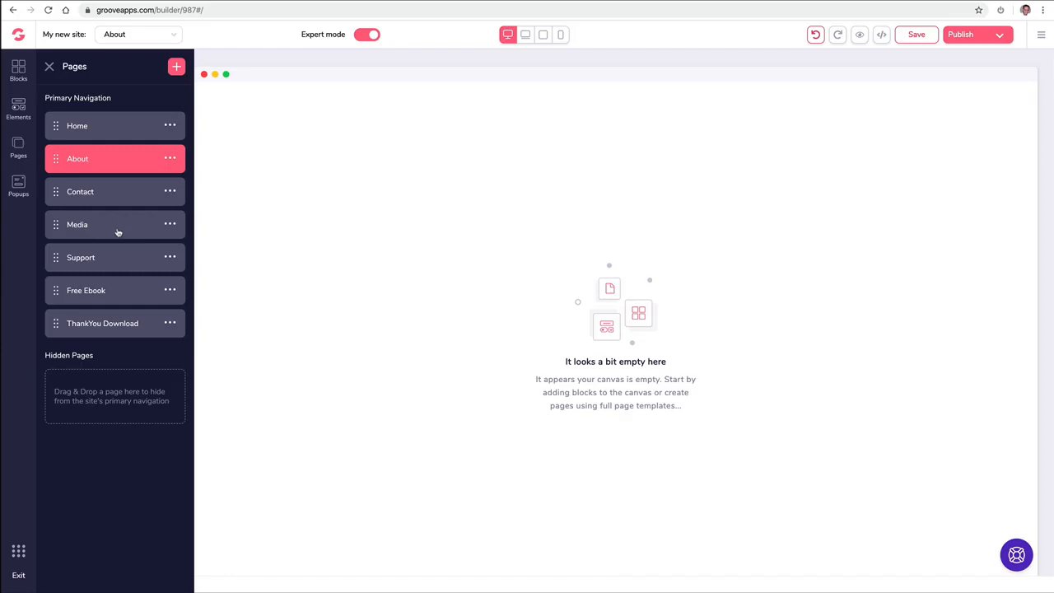
left_click(57, 291)
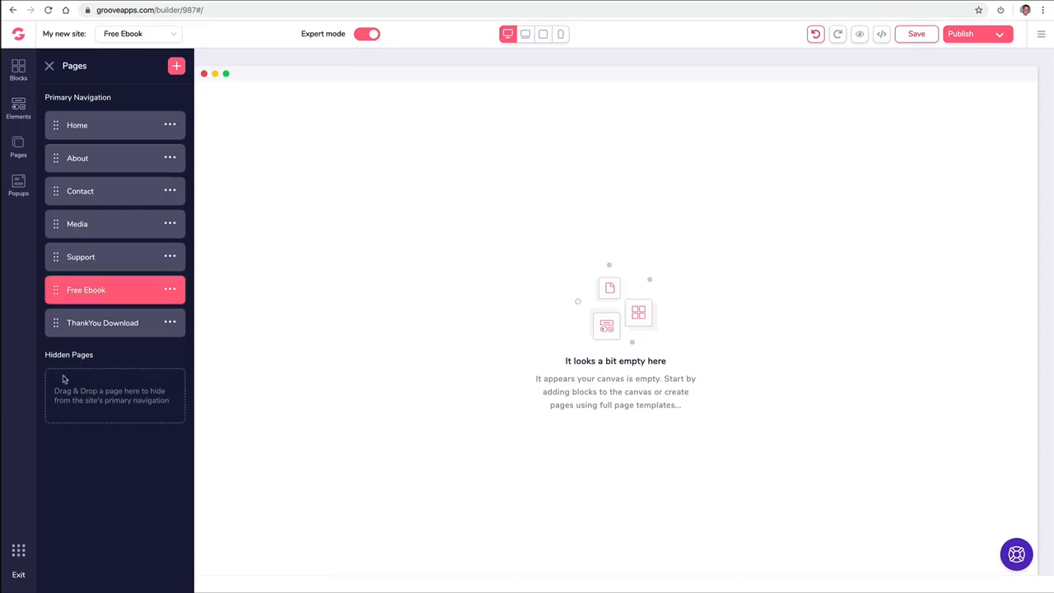
left_click_drag(55, 294, 61, 353)
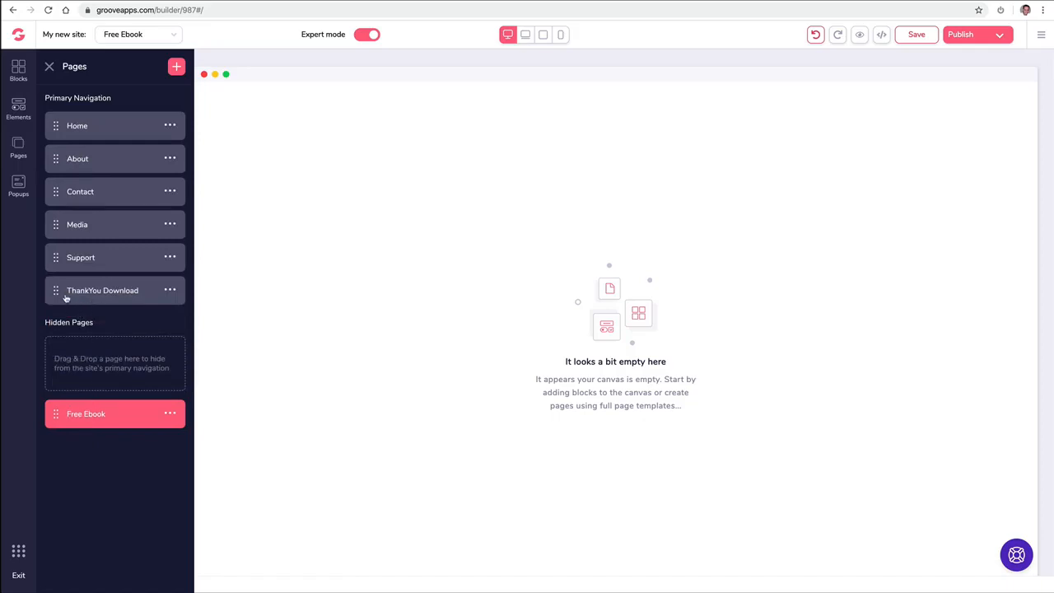
left_click_drag(57, 290, 69, 413)
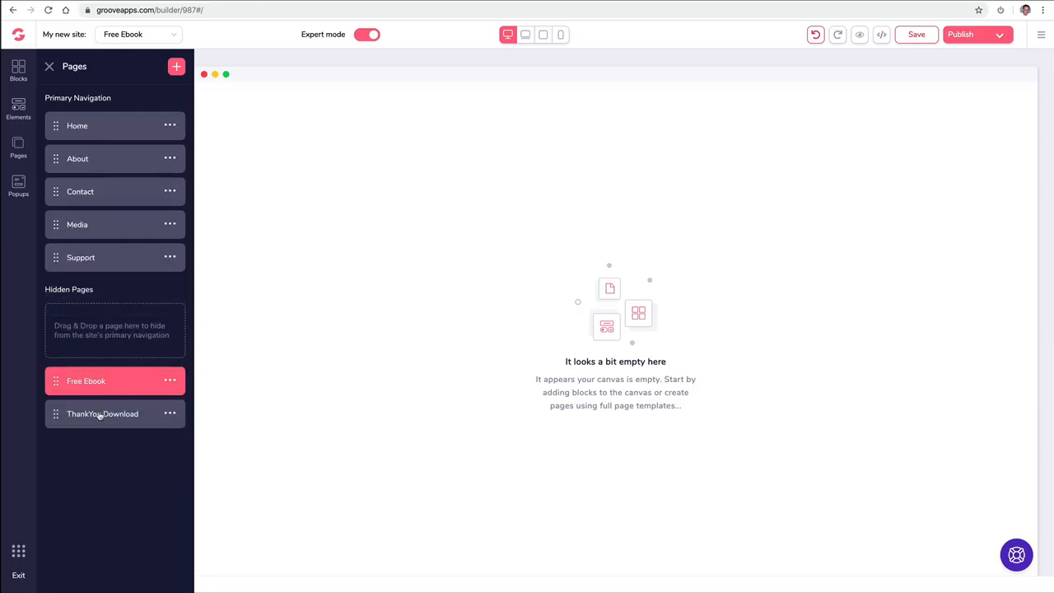
Step: Add the wireframe navigation bar with logo, page links and three social icons to the ThankYou Download page
left_click(99, 415)
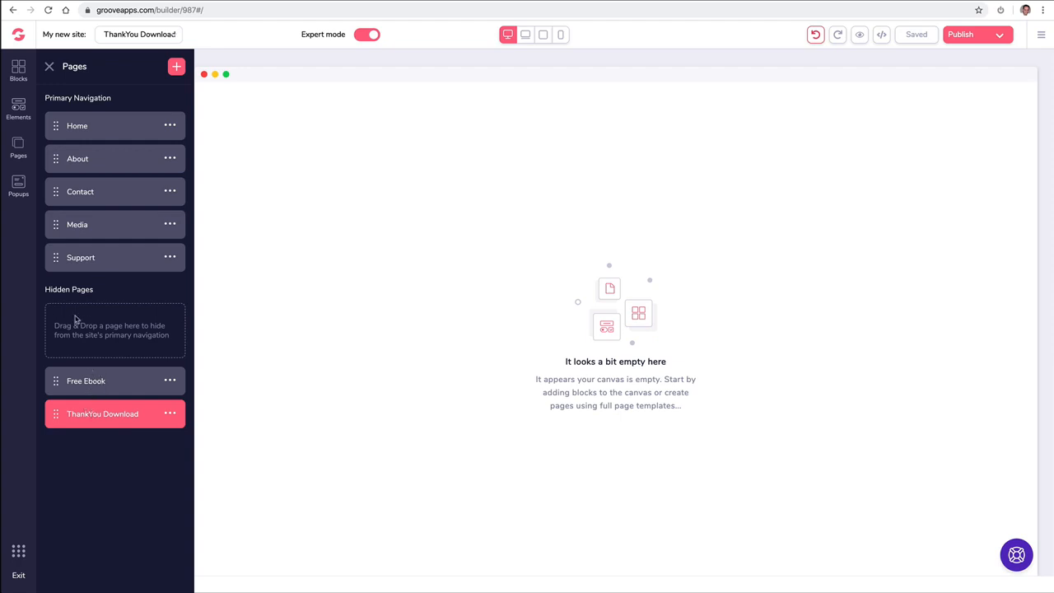
left_click(20, 72)
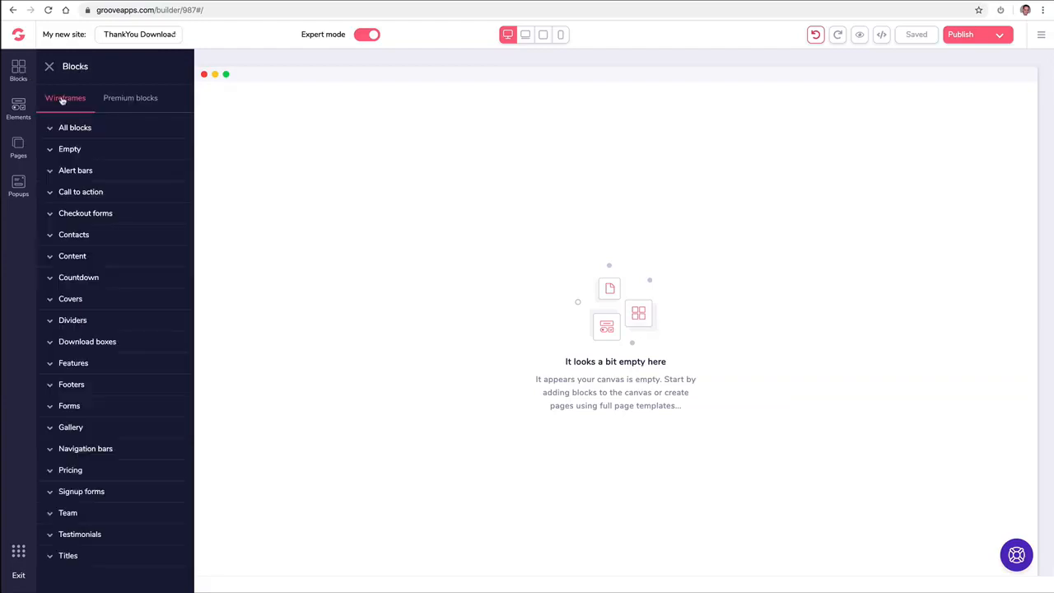
left_click(124, 102)
left_click(95, 303)
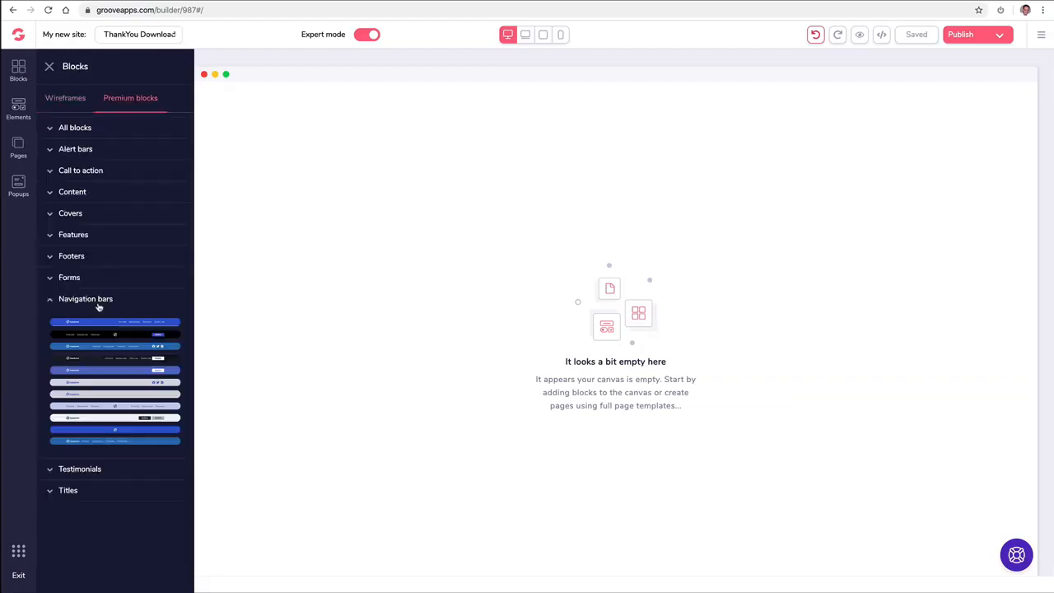
left_click(74, 99)
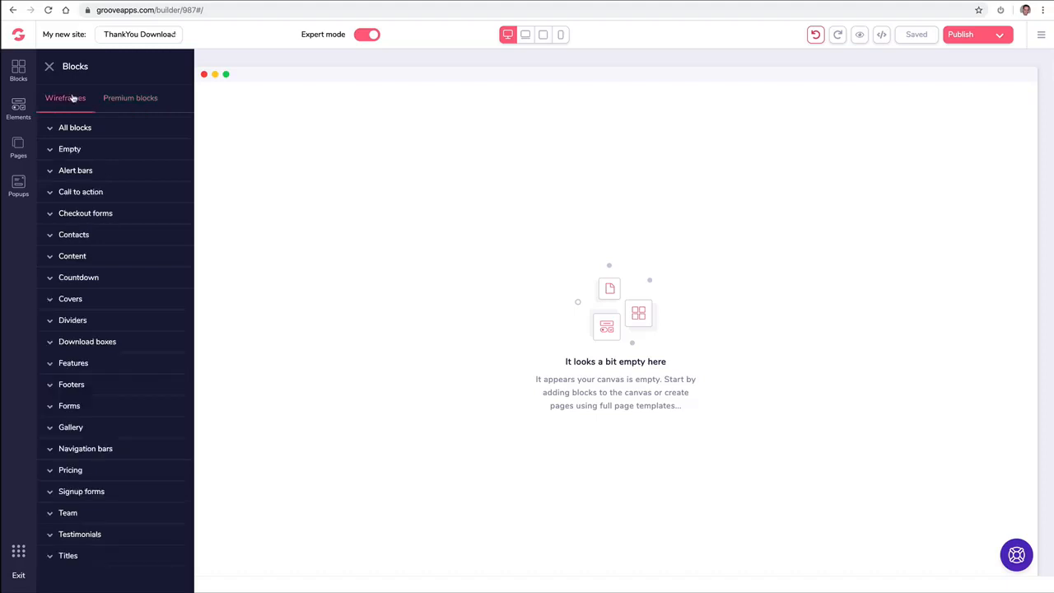
left_click(88, 447)
scroll(128, 417, "down", 3)
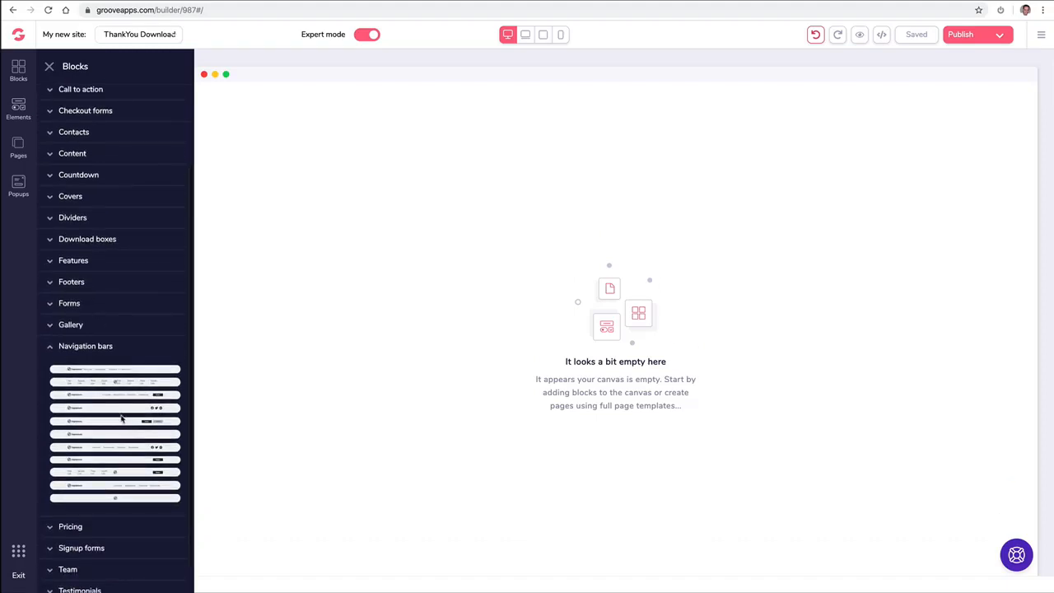
left_click_drag(118, 448, 512, 123)
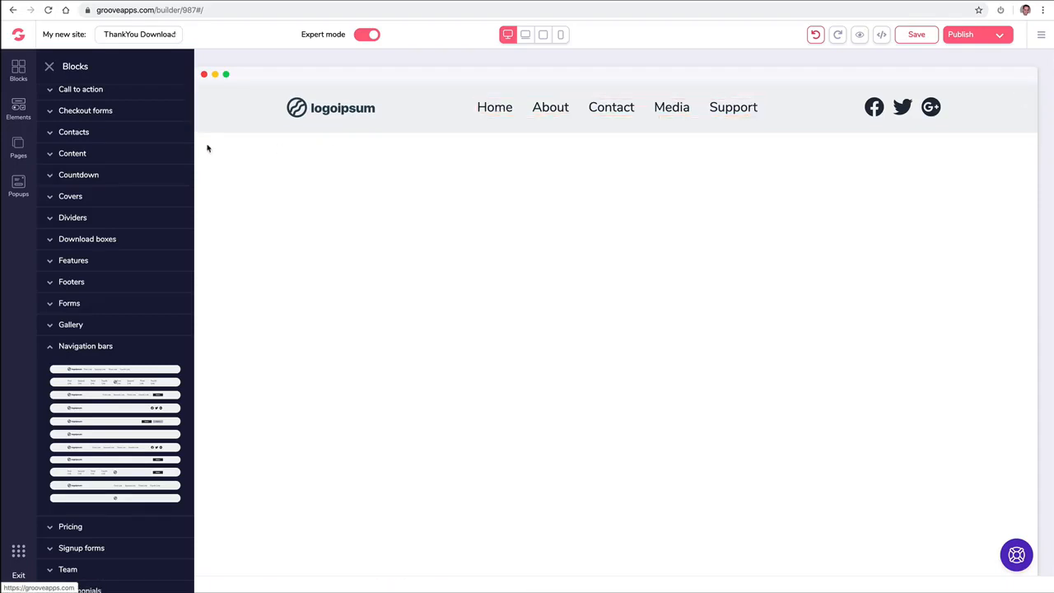
Step: Nest the Media page under the Contact page in the primary navigation
left_click(23, 148)
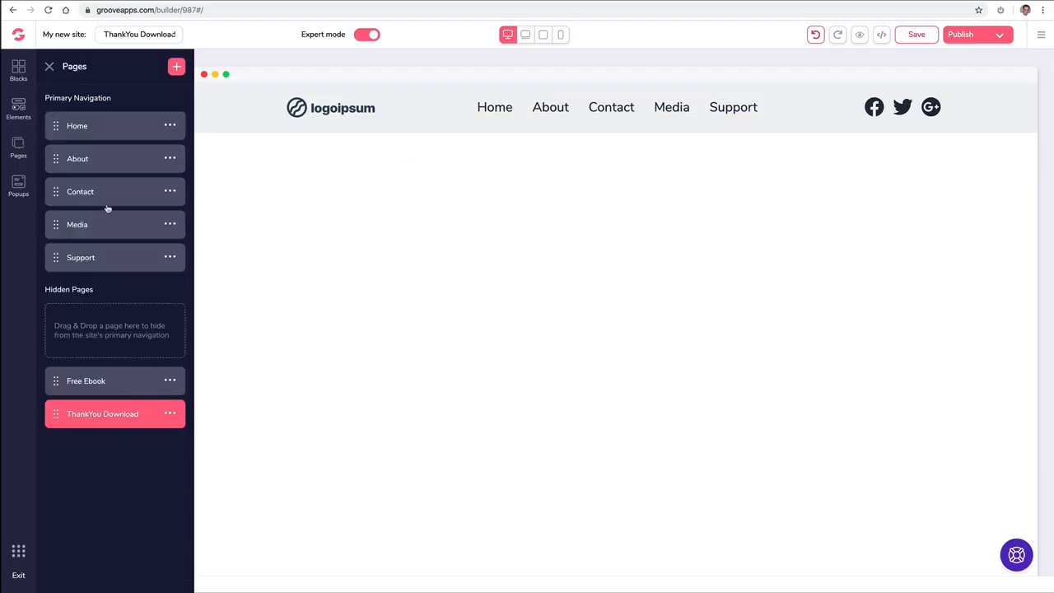
left_click_drag(58, 259, 56, 218)
left_click_drag(56, 224, 89, 210)
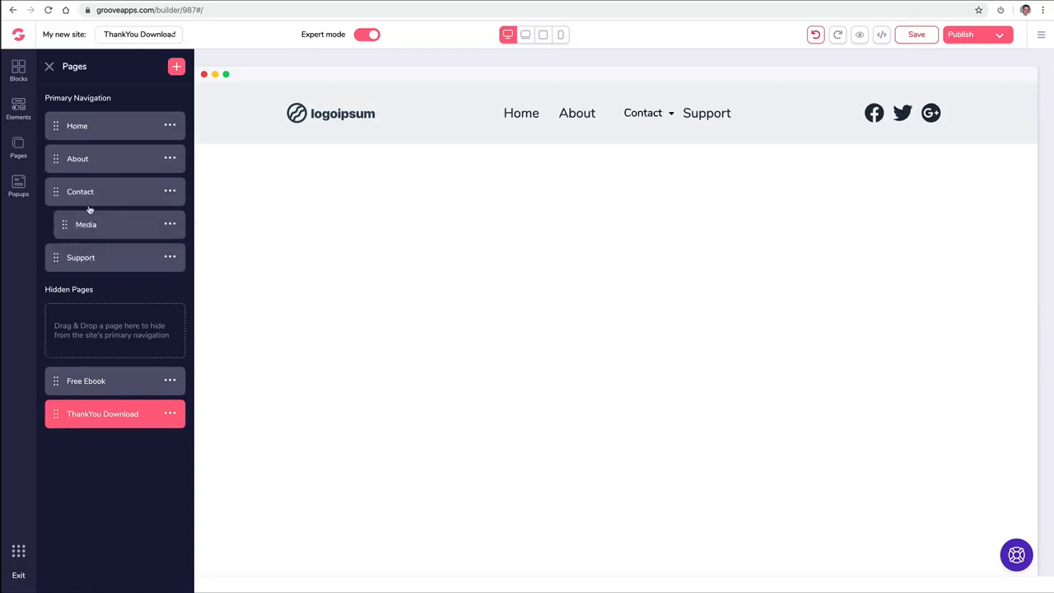
left_click(671, 113)
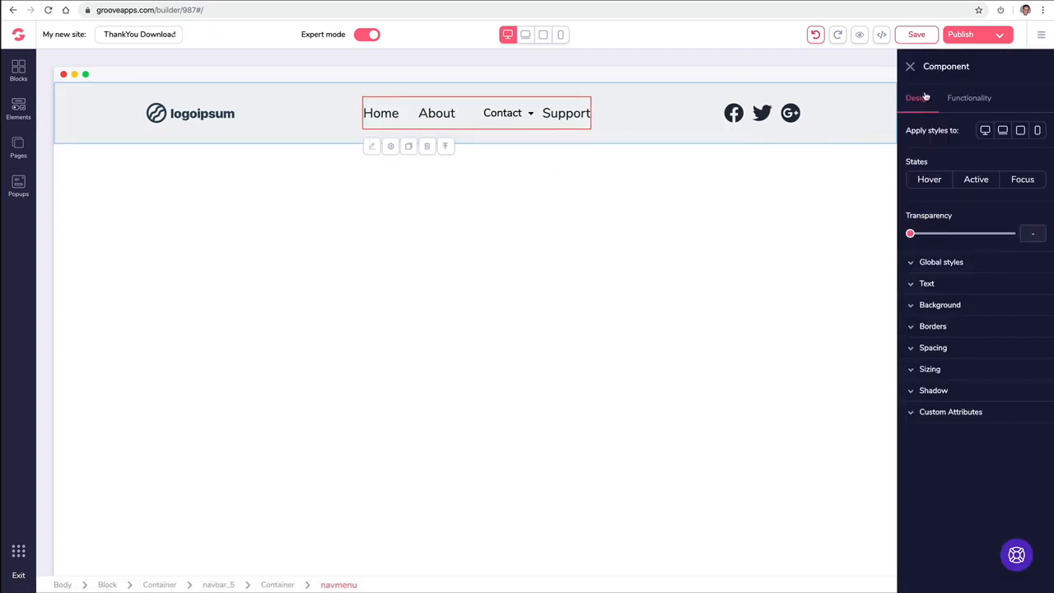
left_click(910, 66)
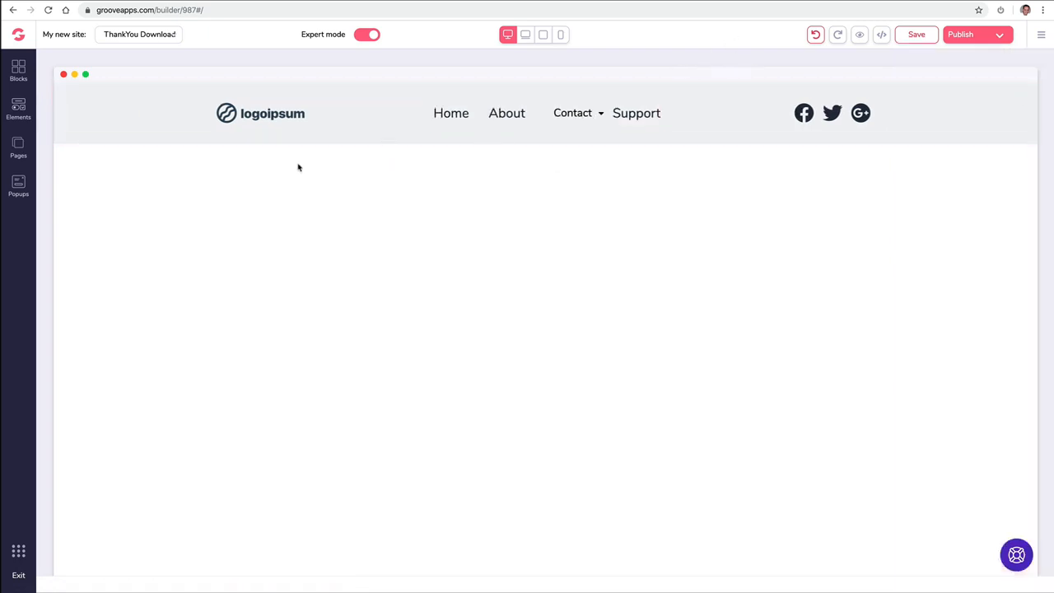
left_click(18, 148)
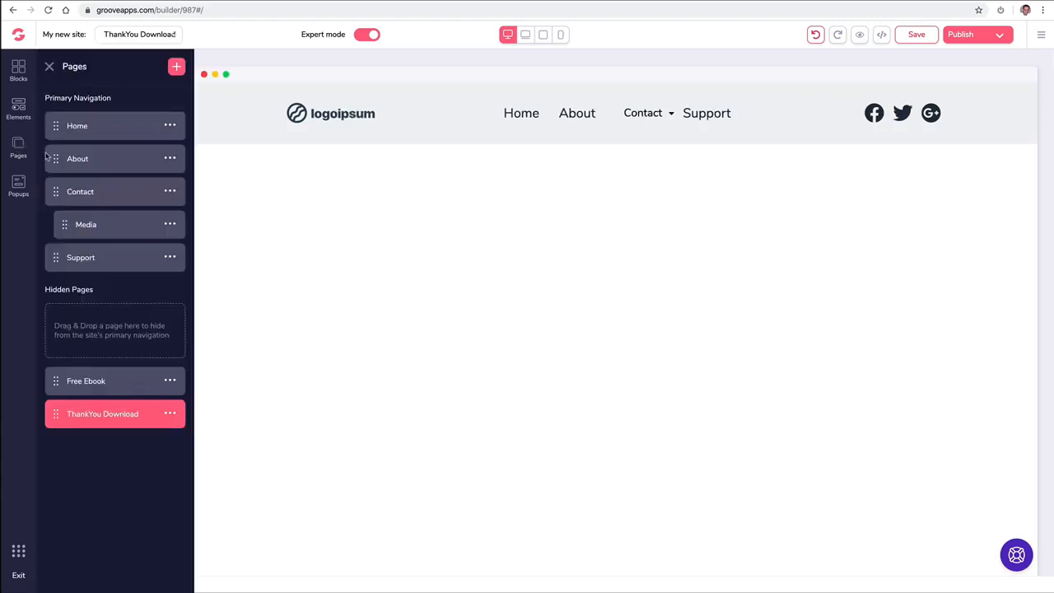
Step: Select the navigation bar's logo and upload the image 5cdb2ae44c6da_Big---logo--text.png from the computer to its image library
left_click(336, 116)
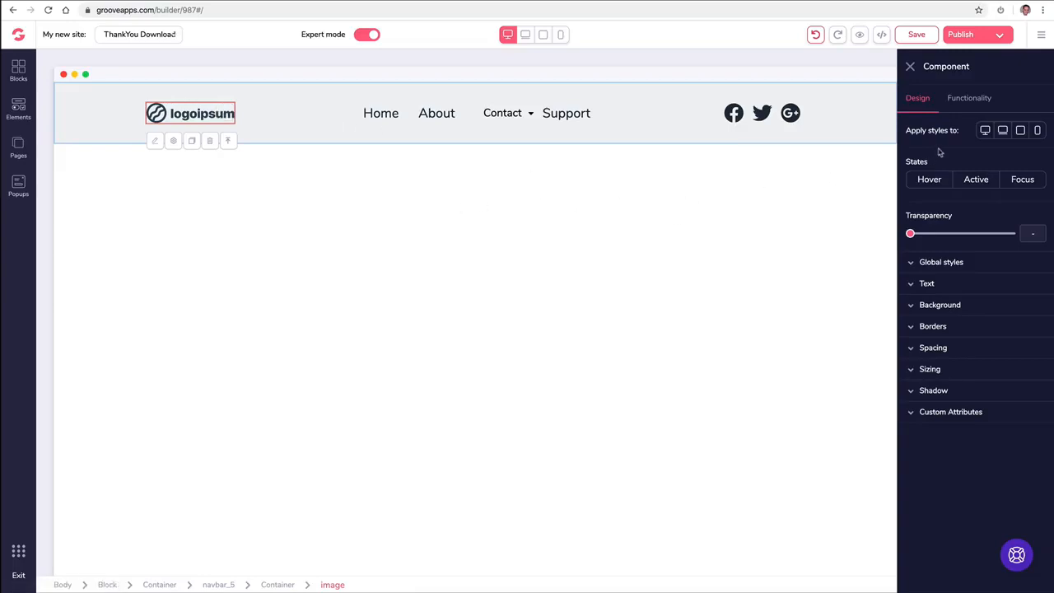
left_click(972, 106)
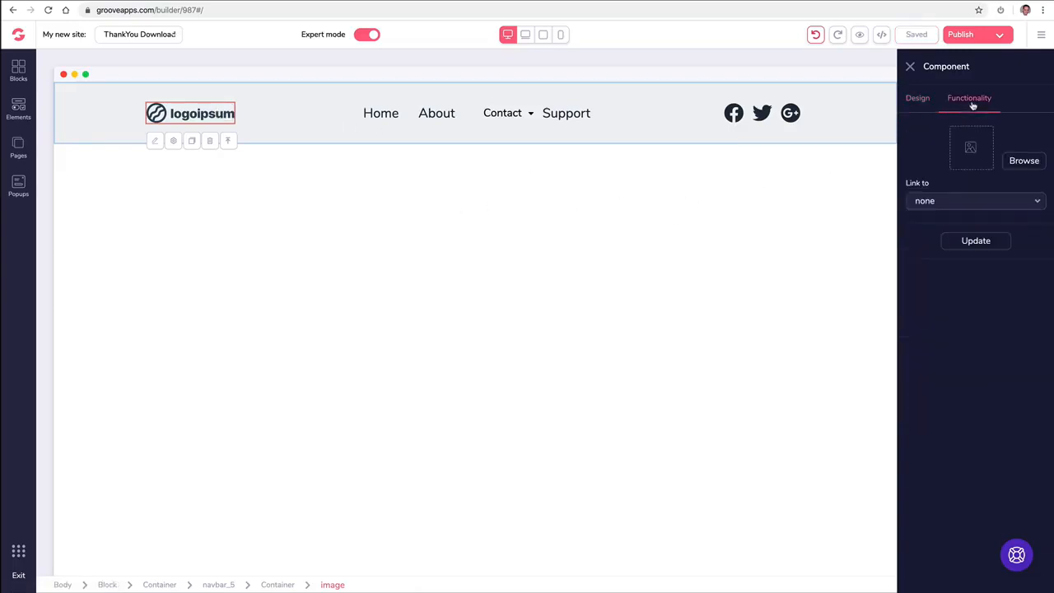
left_click(1011, 163)
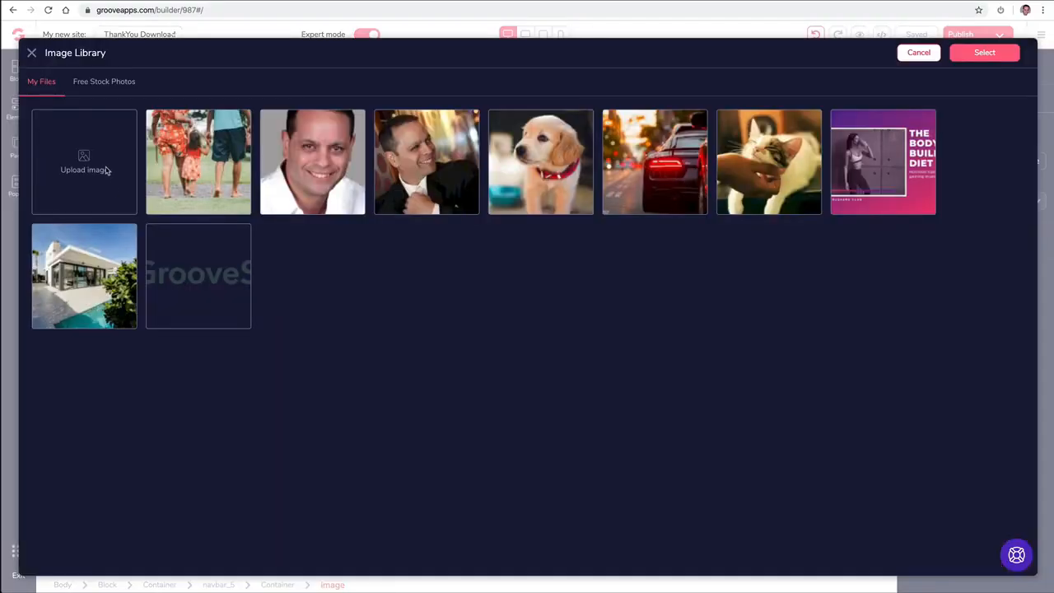
left_click(106, 169)
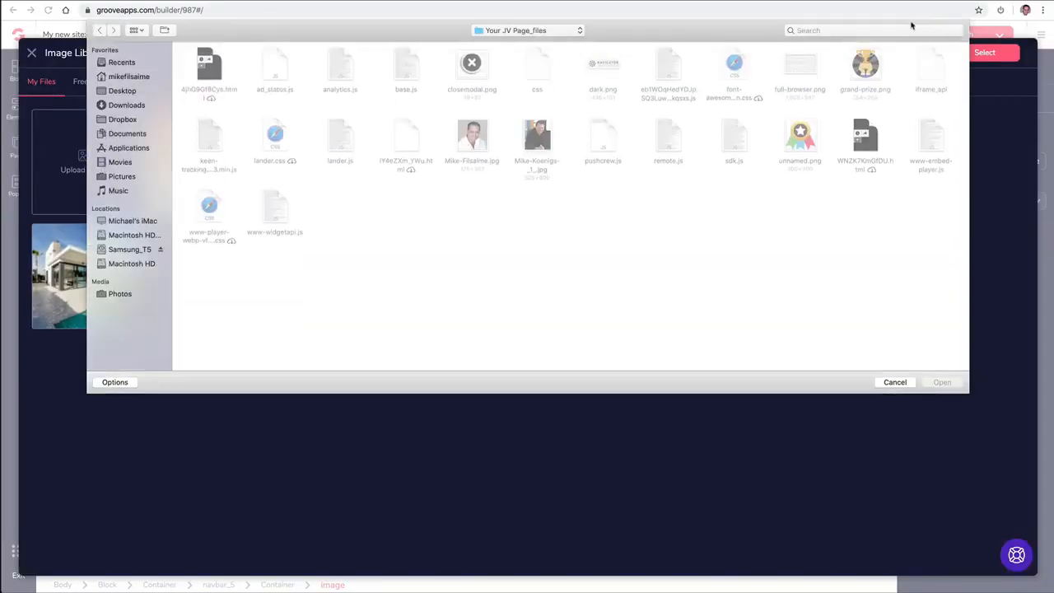
left_click(869, 30)
type("logo")
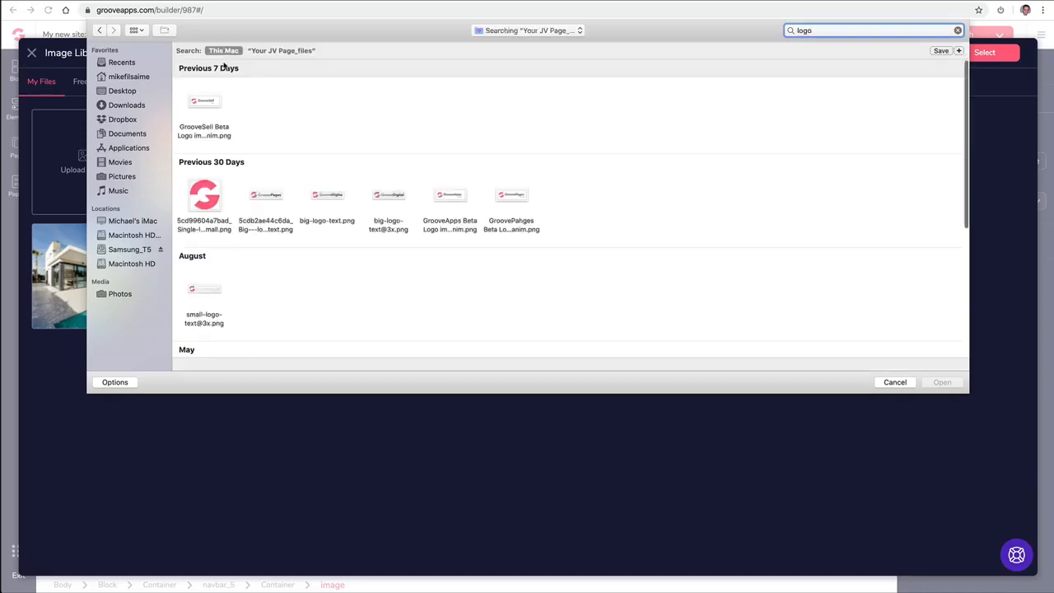
left_click(273, 198)
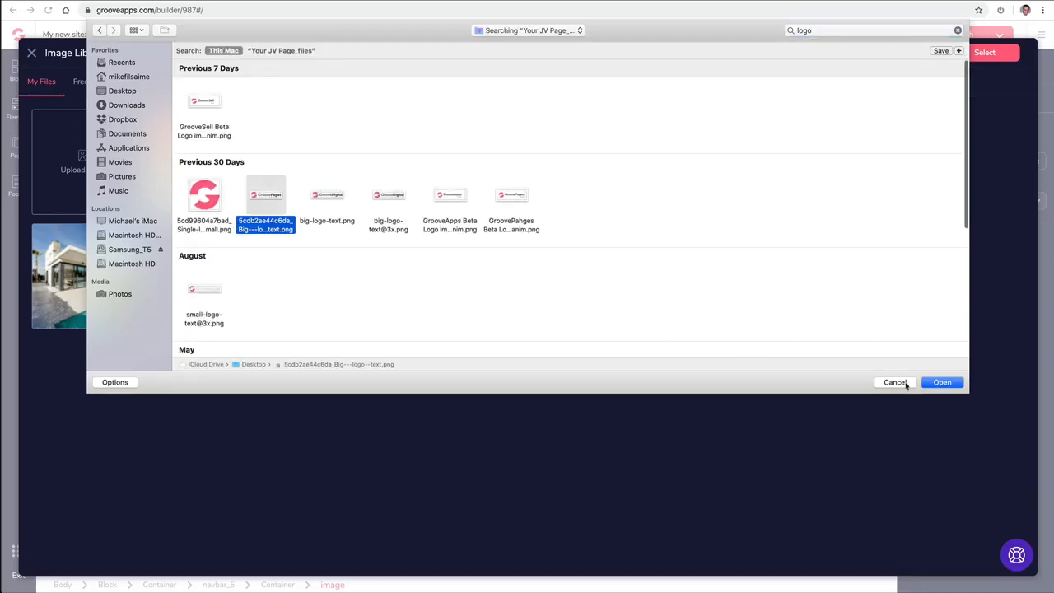
left_click(941, 382)
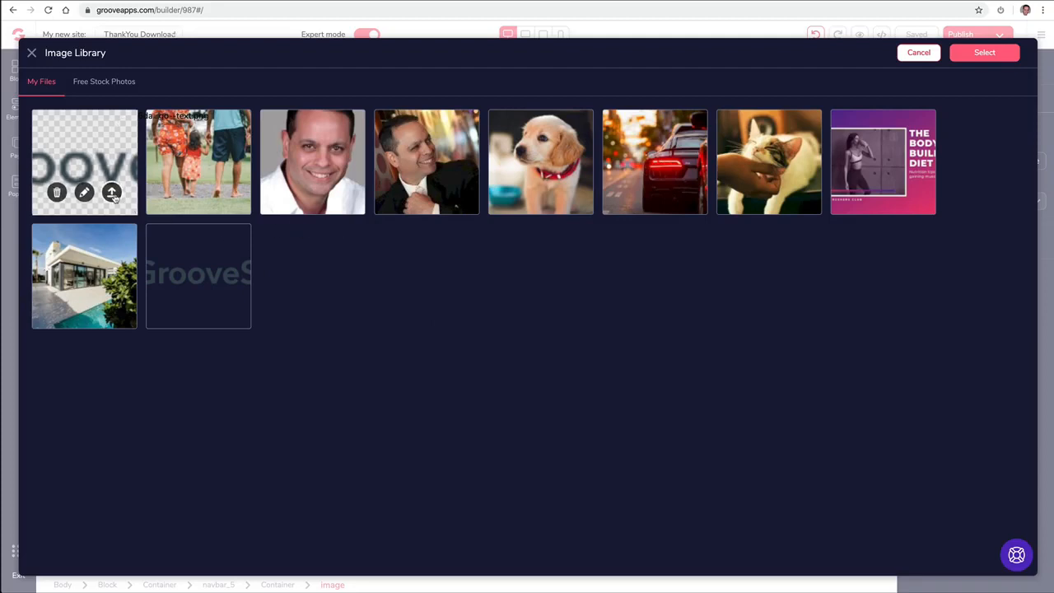
left_click(113, 194)
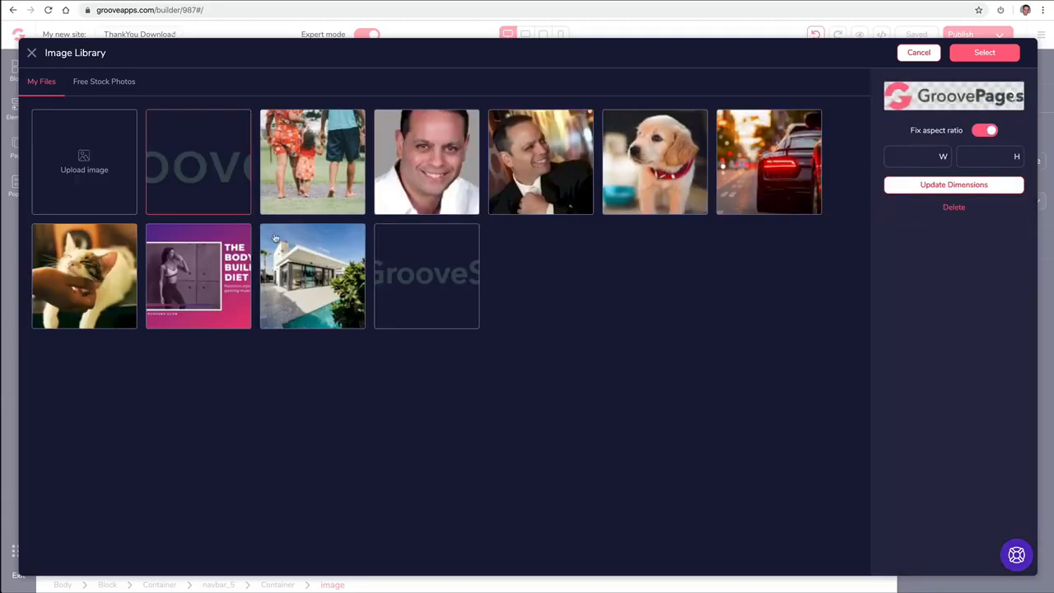
Step: Replace the placeholder logo in the navigation bar with the uploaded GroovePages logo, leaving its link set to none
left_click(992, 56)
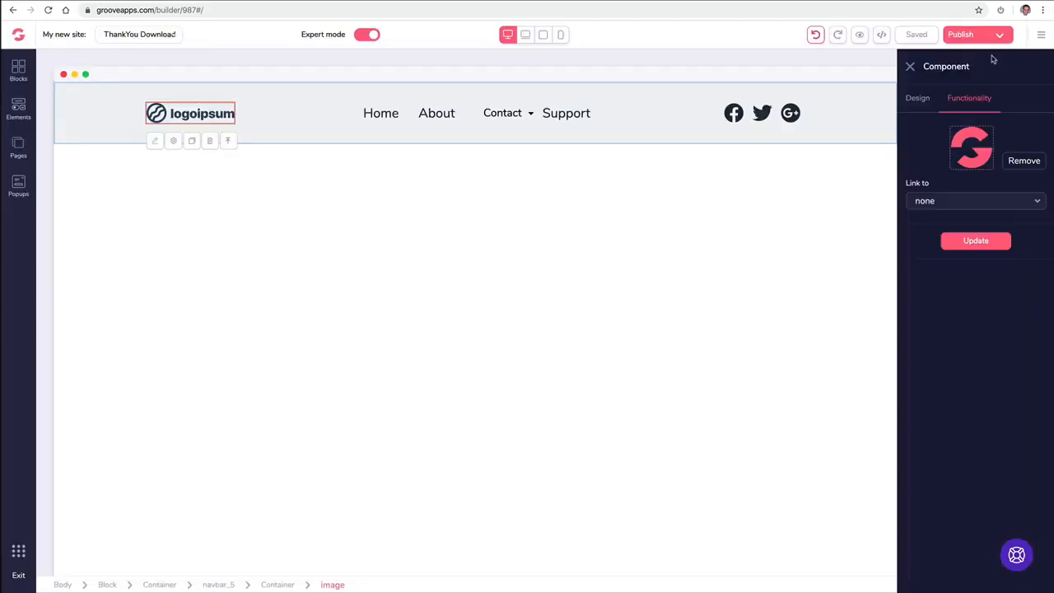
left_click(967, 241)
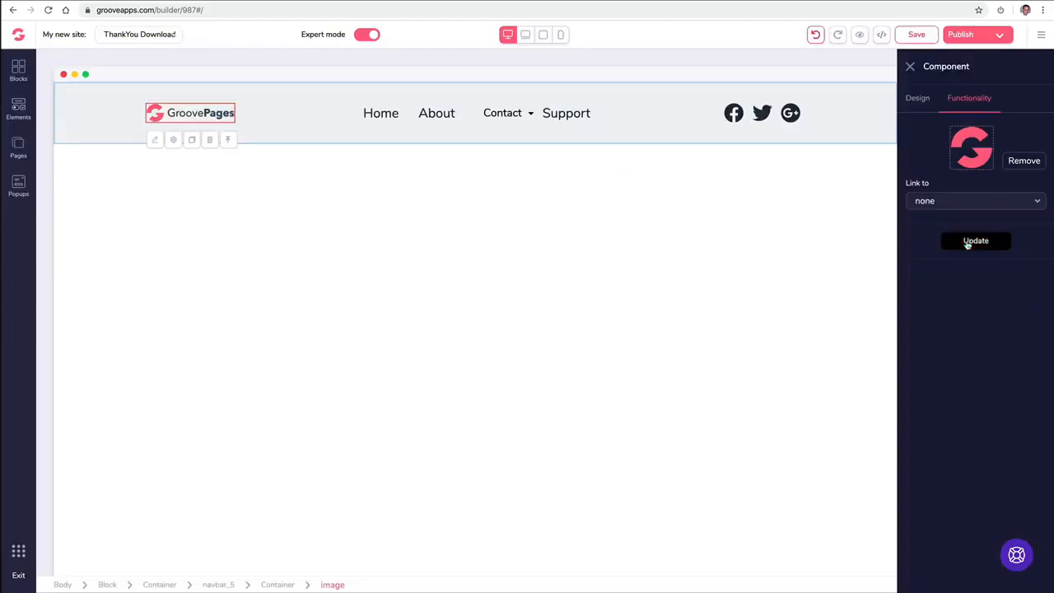
left_click(334, 198)
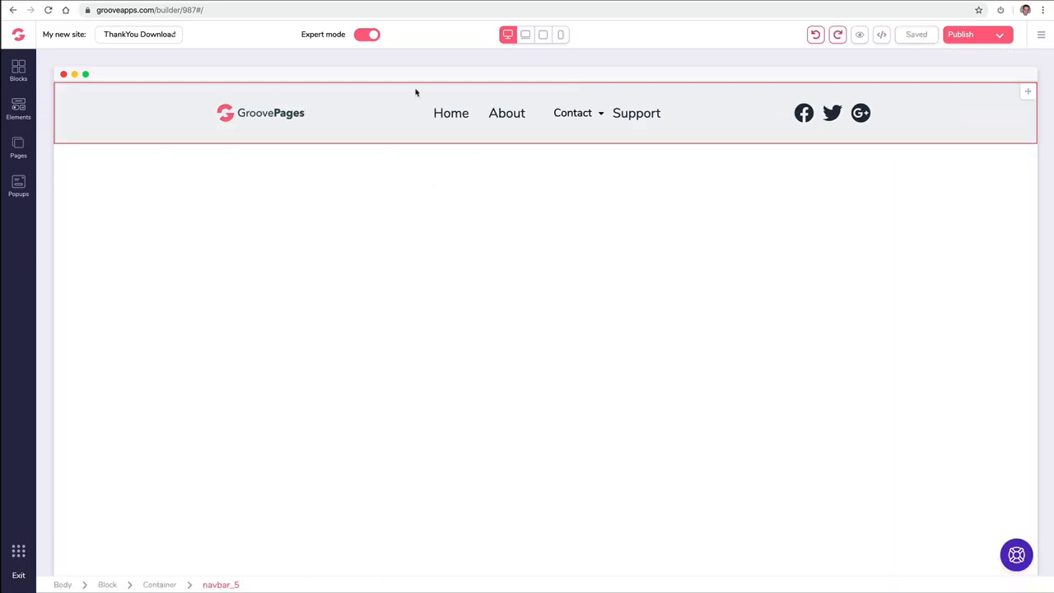
Step: Set the background color of the whole navigation bar to light pink
left_click(86, 103)
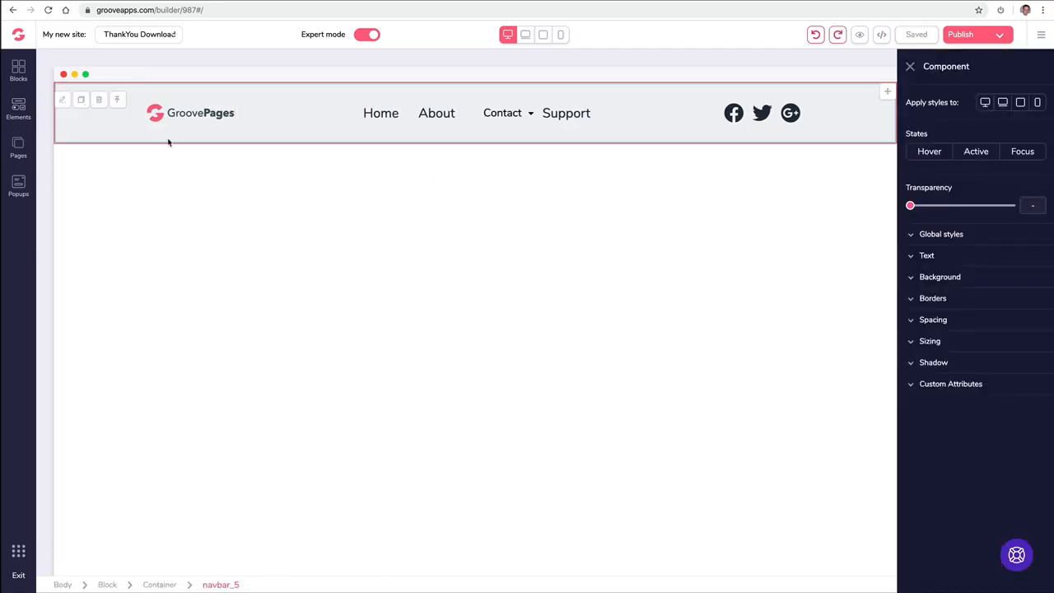
left_click(912, 279)
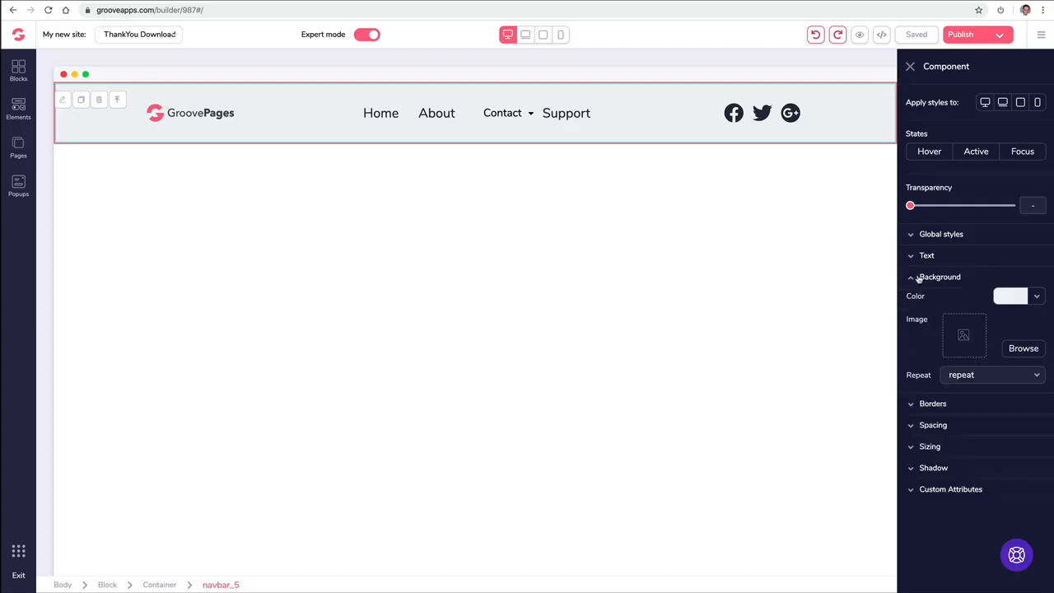
left_click(1037, 298)
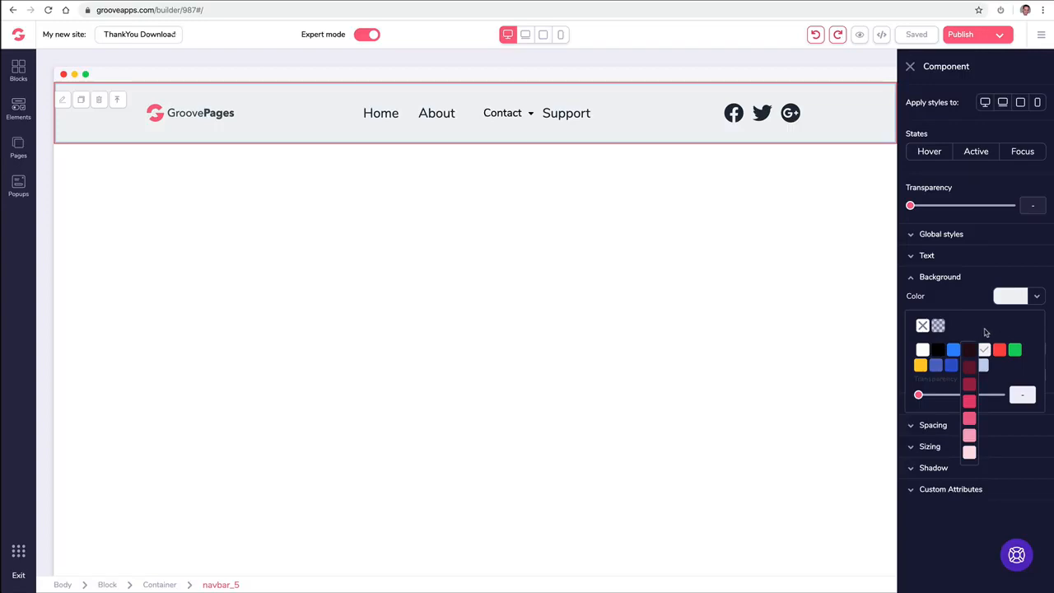
left_click(969, 435)
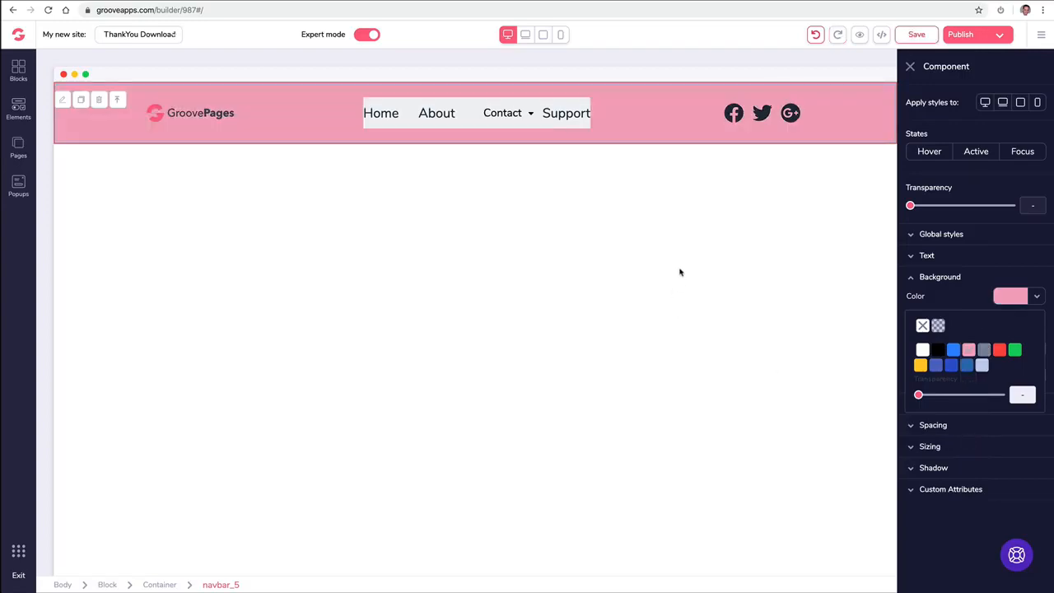
Step: Give the page-links menu inside the navigation bar the same light pink background color as the bar
left_click(408, 109)
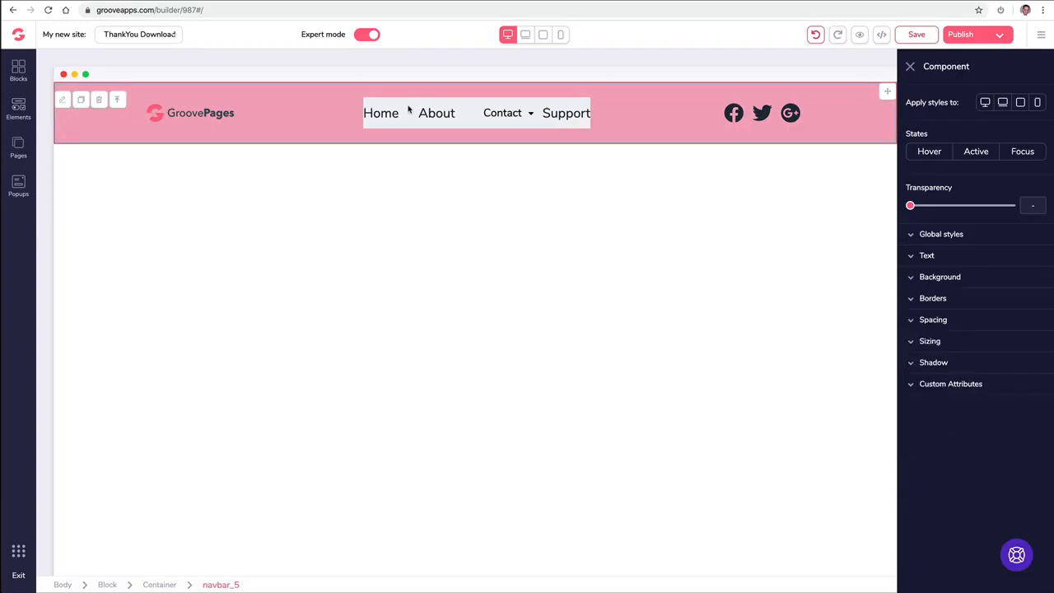
left_click(504, 112)
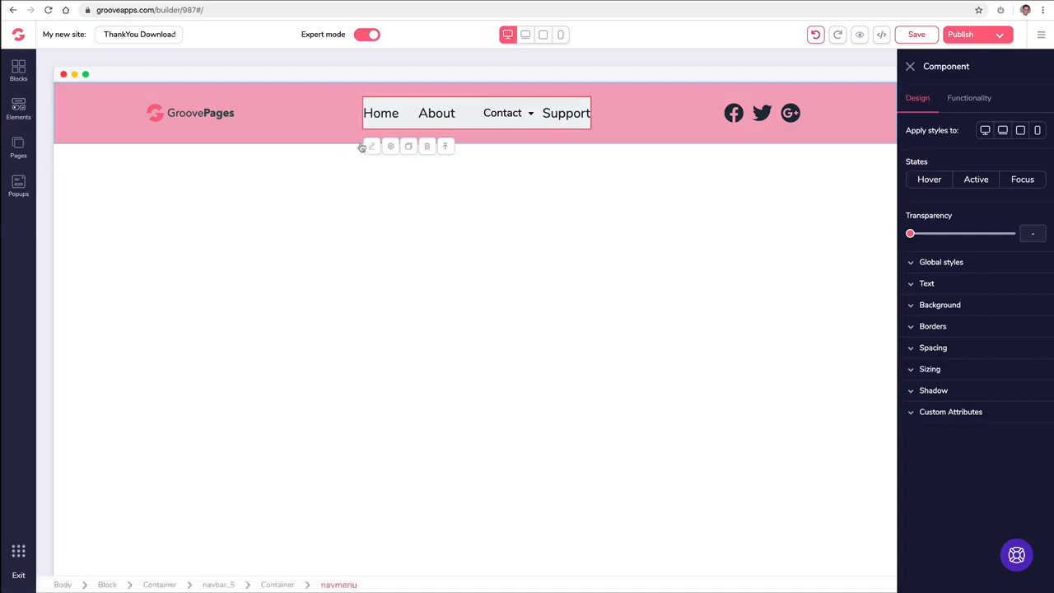
left_click(939, 304)
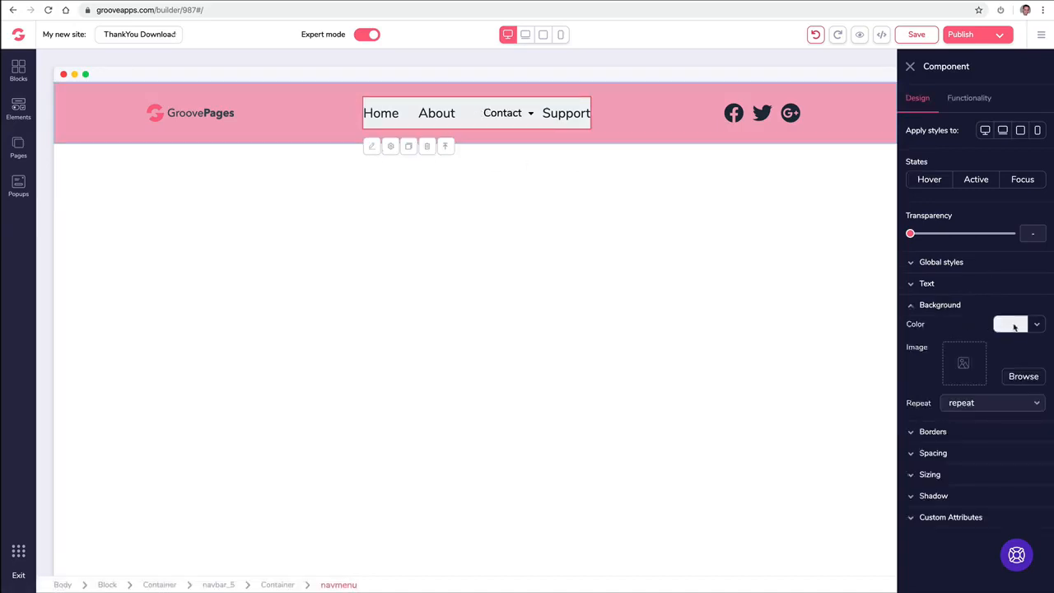
left_click(1014, 327)
mouse_move(969, 379)
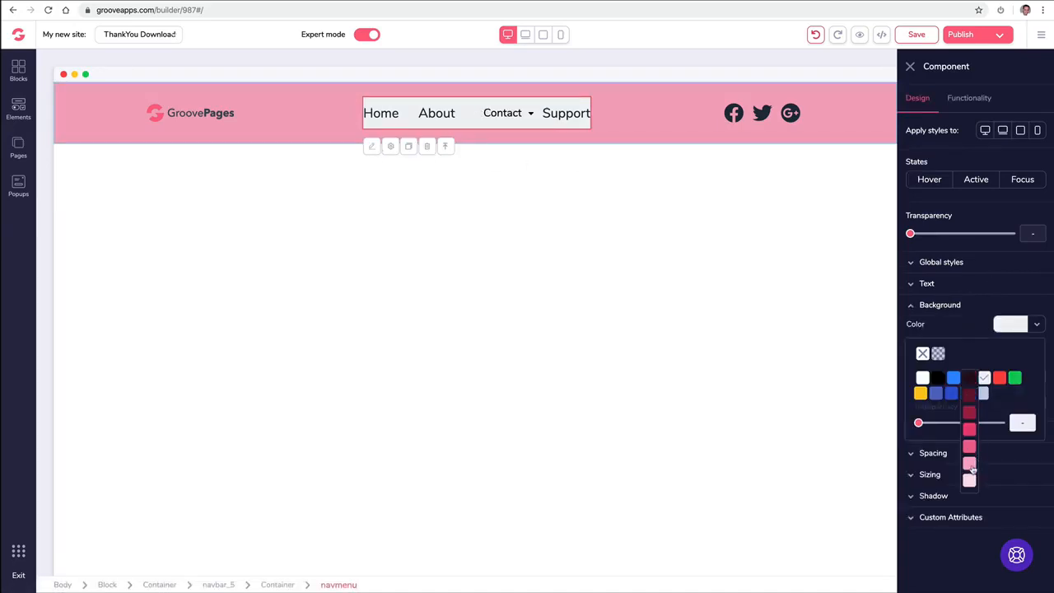
left_click(971, 466)
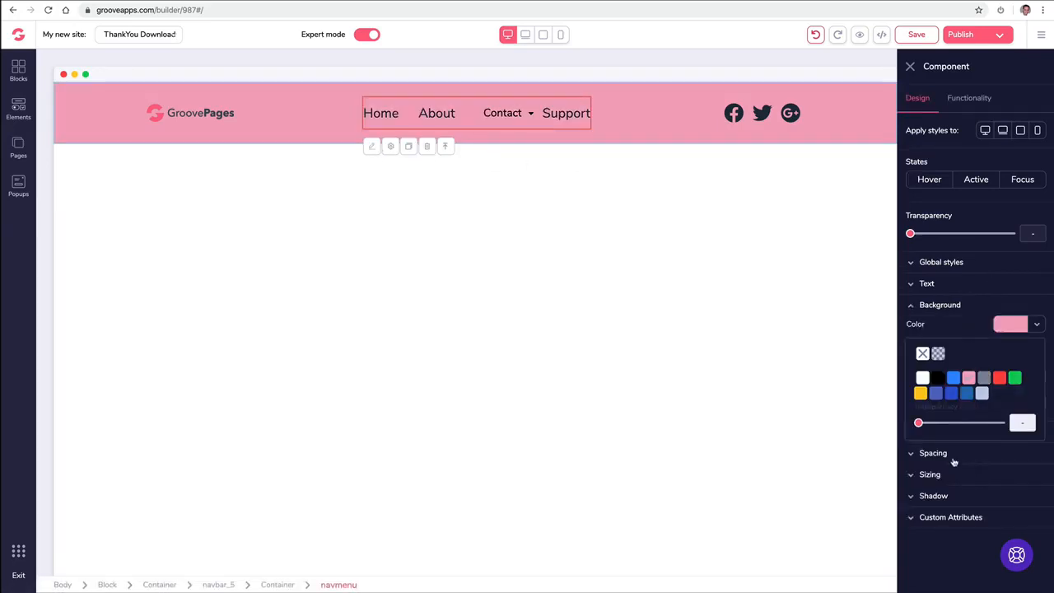
Step: Undo the pink background changes on the navigation bar and its page-links menu
left_click(910, 66)
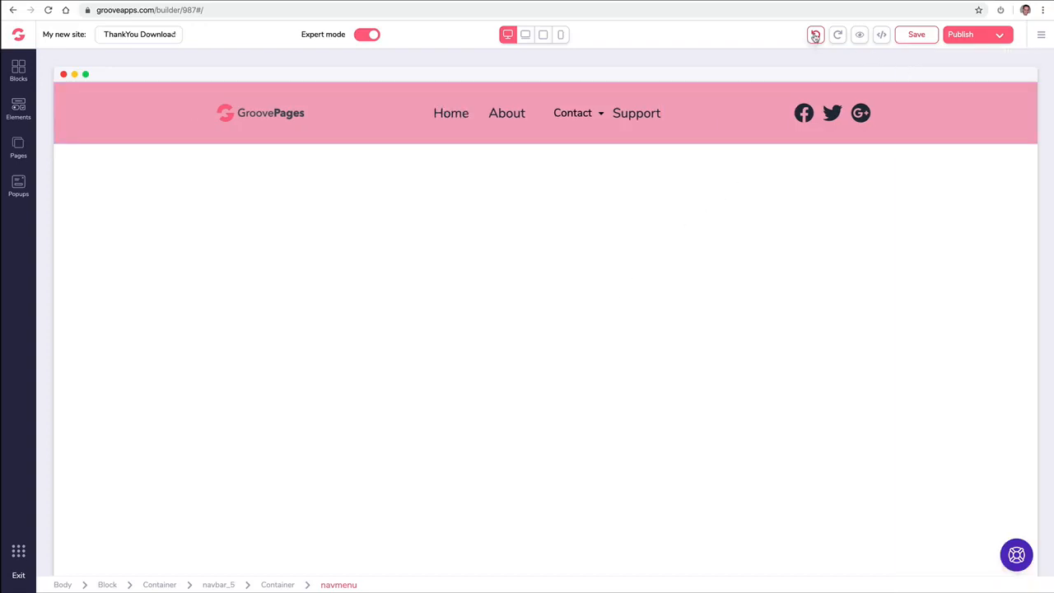
left_click(815, 35)
left_click(815, 34)
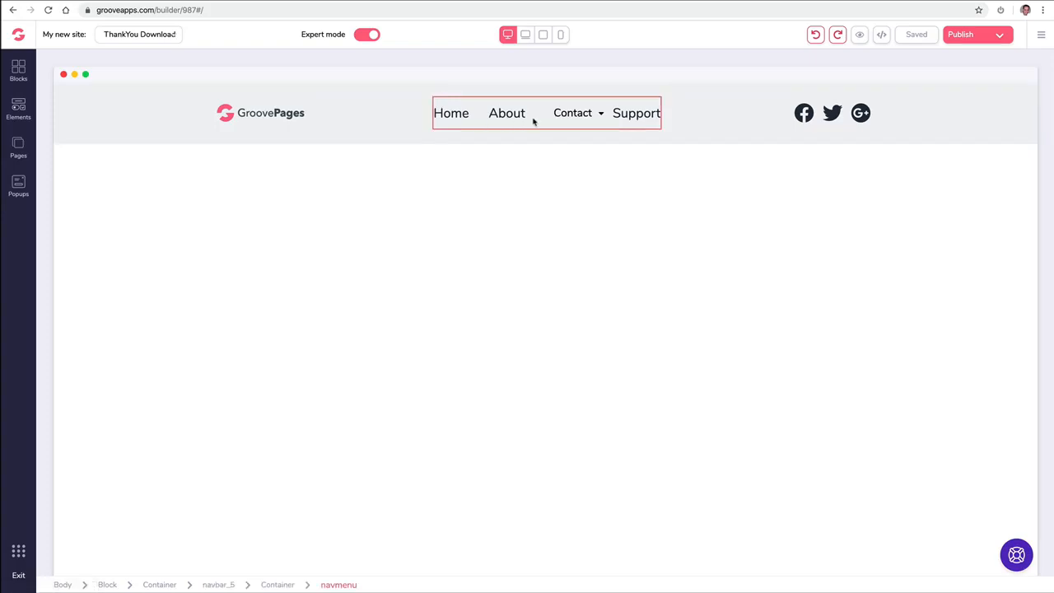
Step: Delete the Support page from the primary navigation, confirm the deletion, and close the page list
left_click(560, 121)
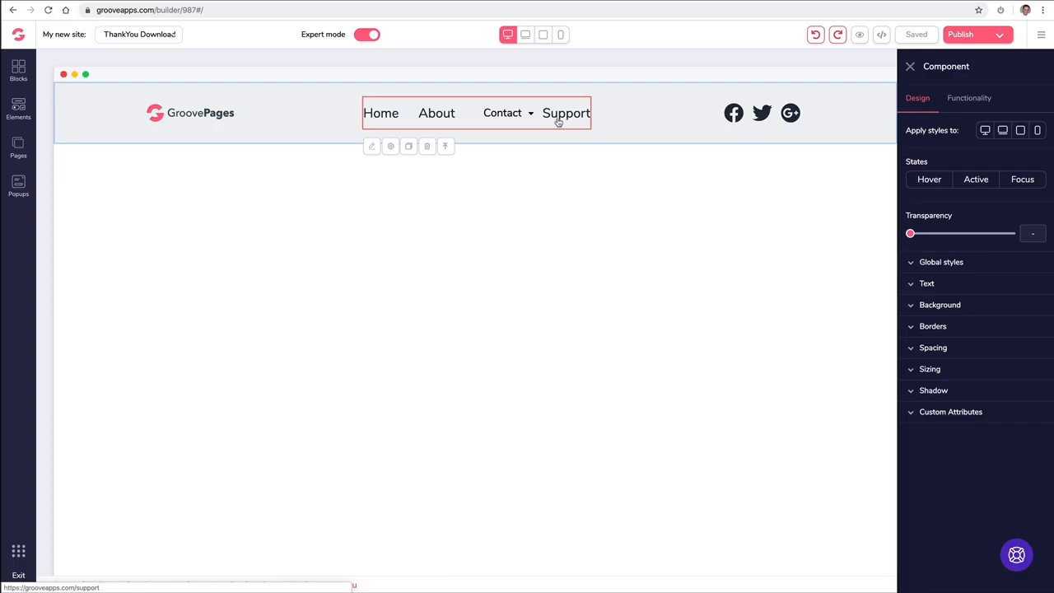
left_click(19, 146)
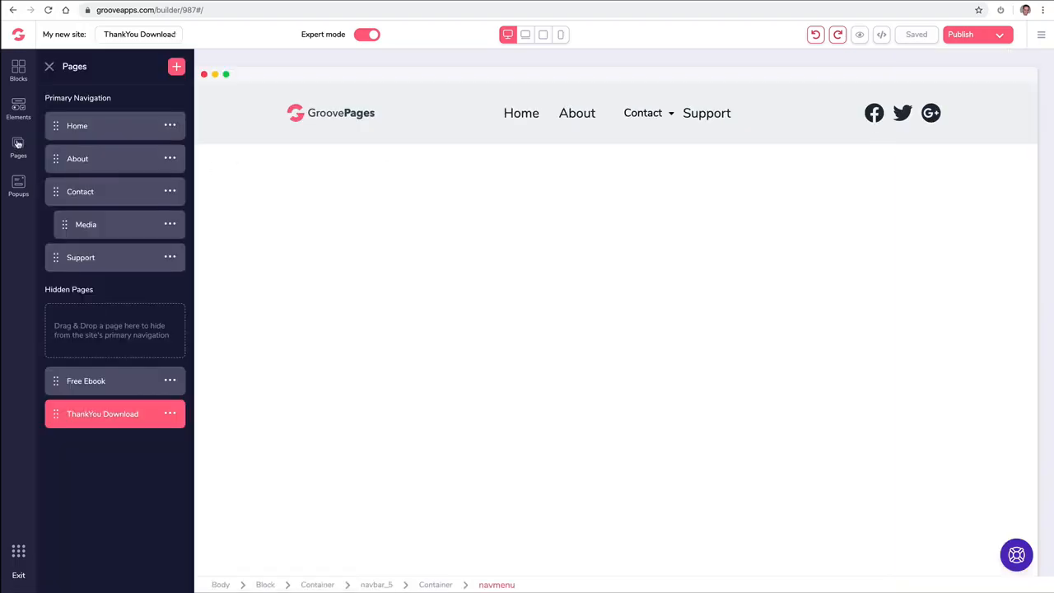
left_click(169, 257)
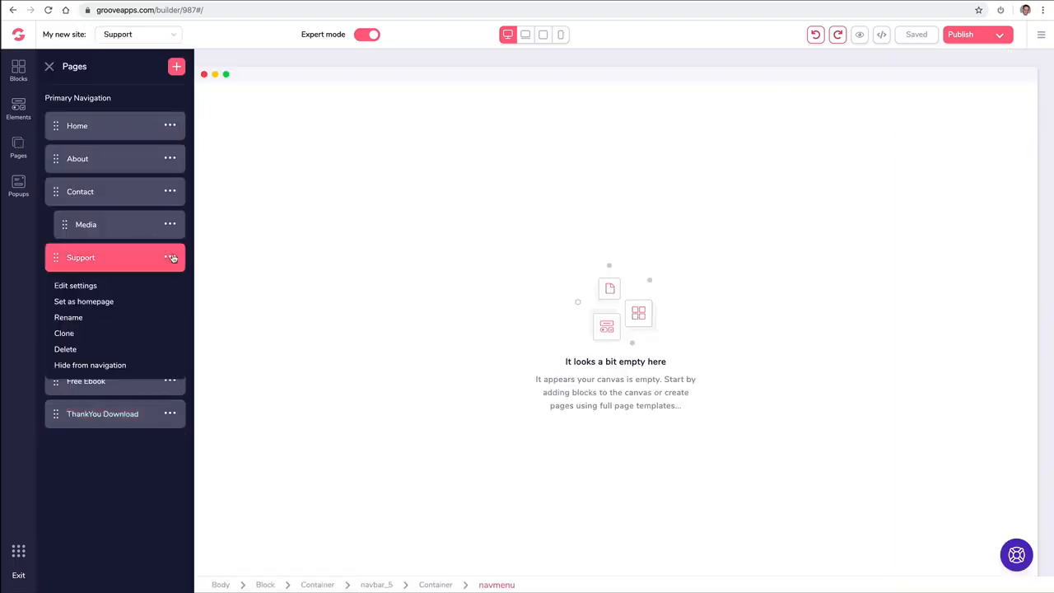
left_click(70, 349)
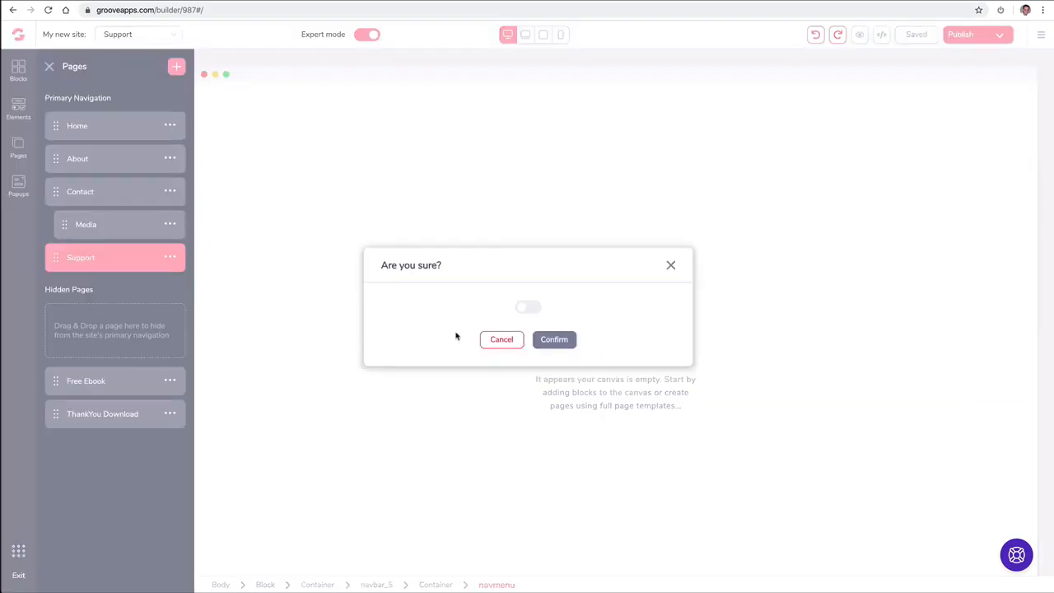
left_click(536, 310)
left_click(558, 339)
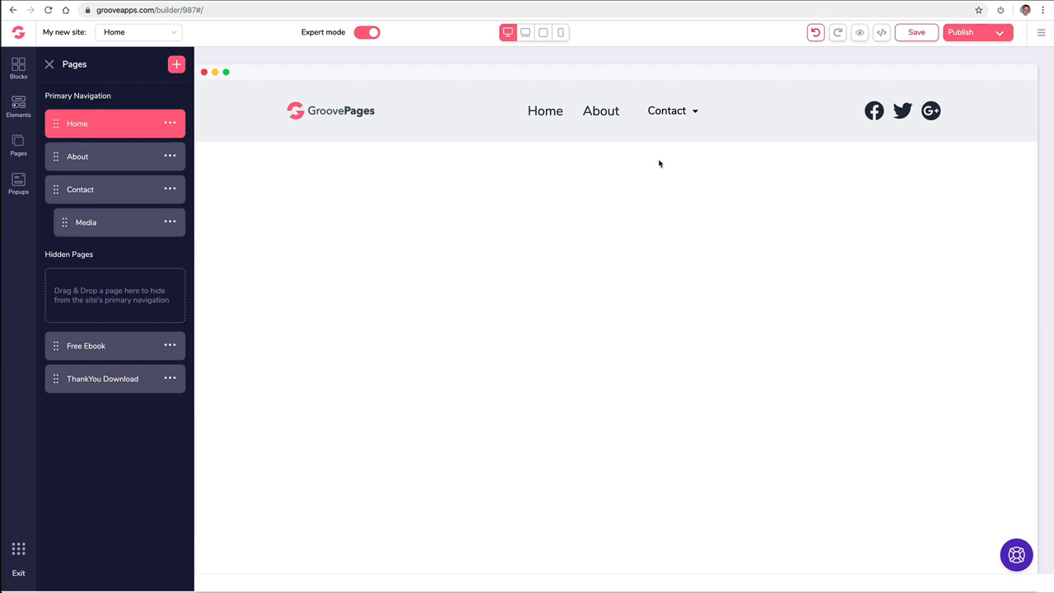
left_click(315, 138)
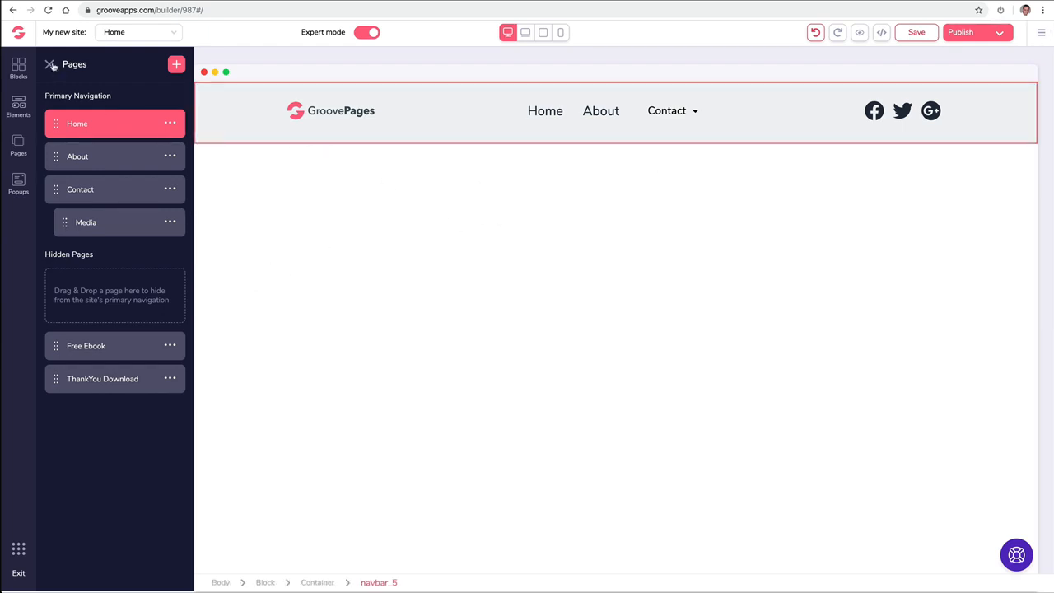
left_click(50, 64)
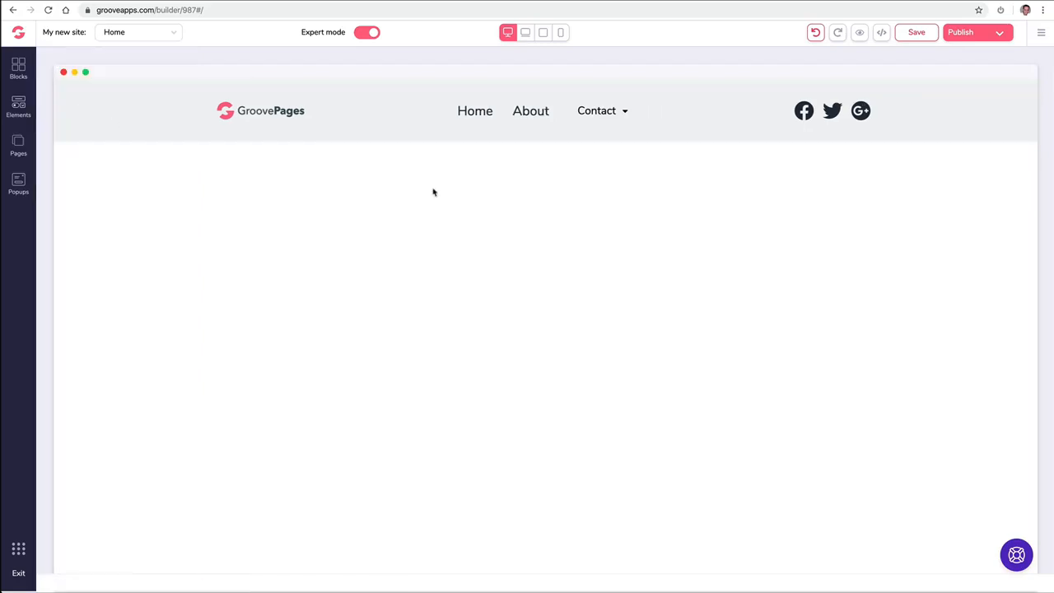
Step: Set the number of external links in the navigation bar's page-links menu to 1
left_click(535, 120)
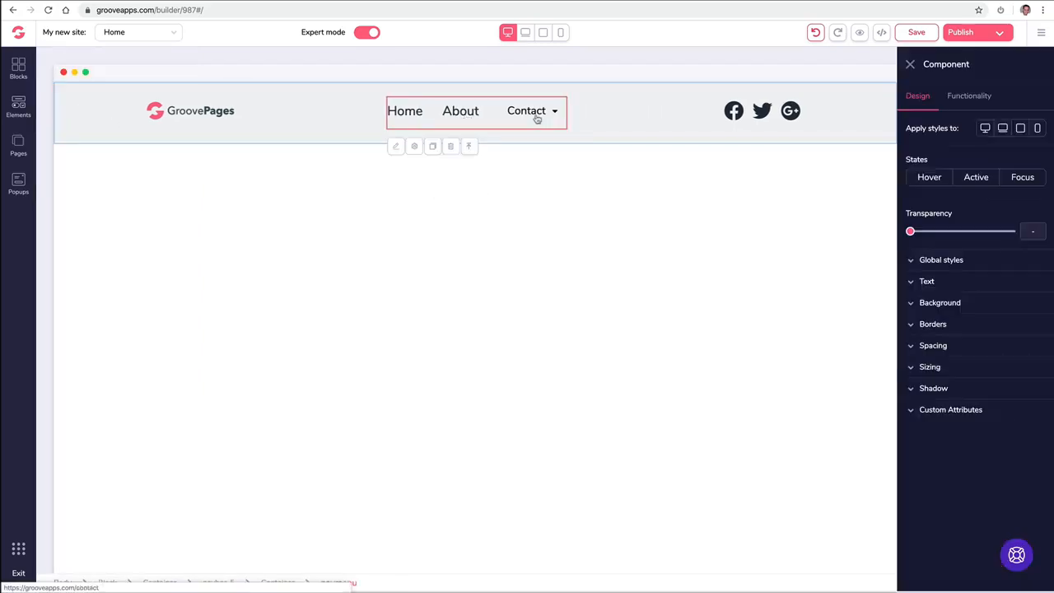
left_click(963, 101)
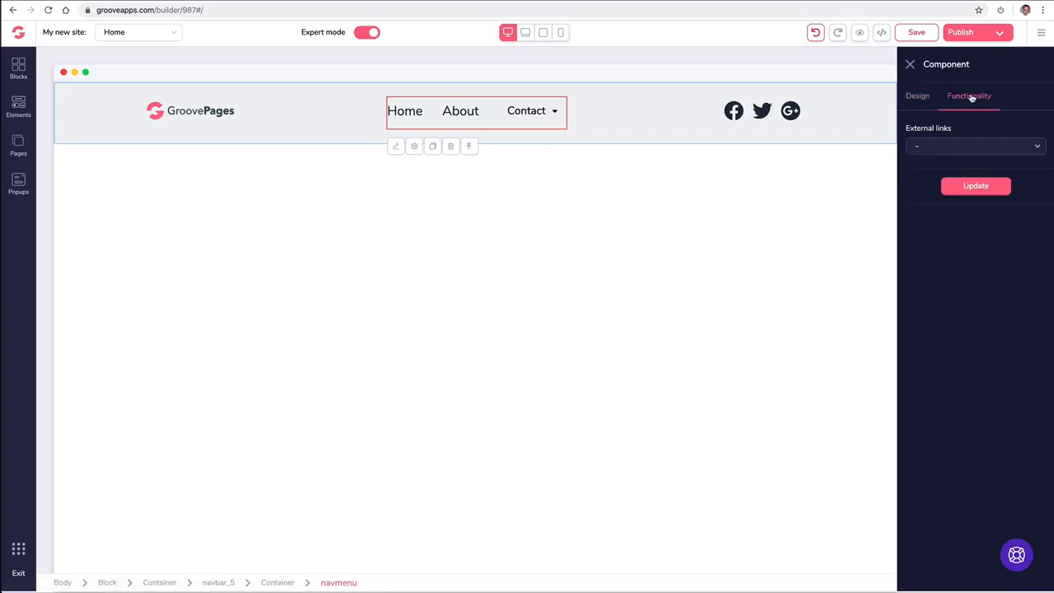
left_click(946, 147)
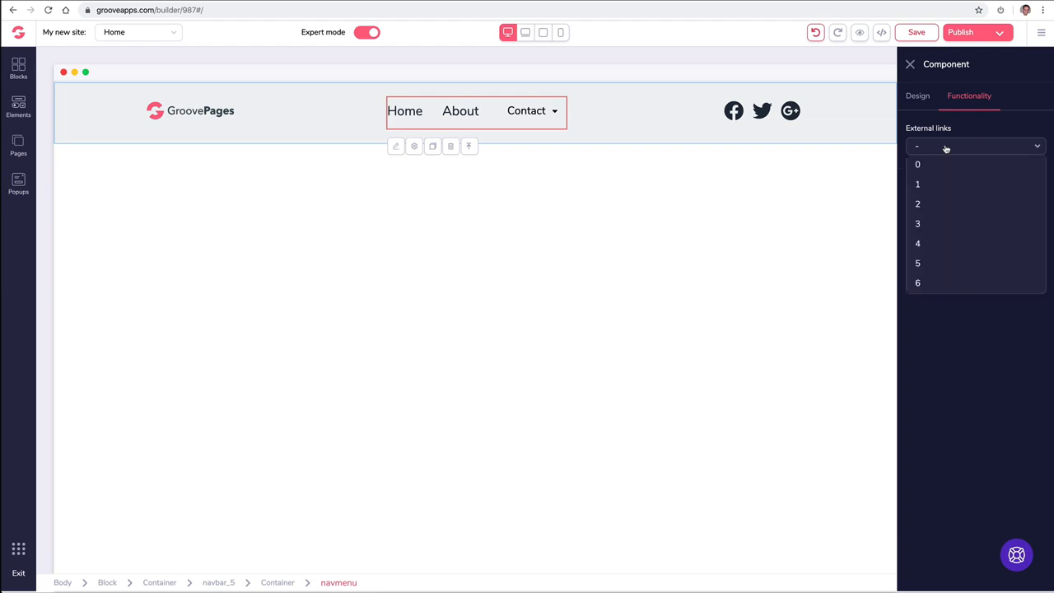
left_click(936, 203)
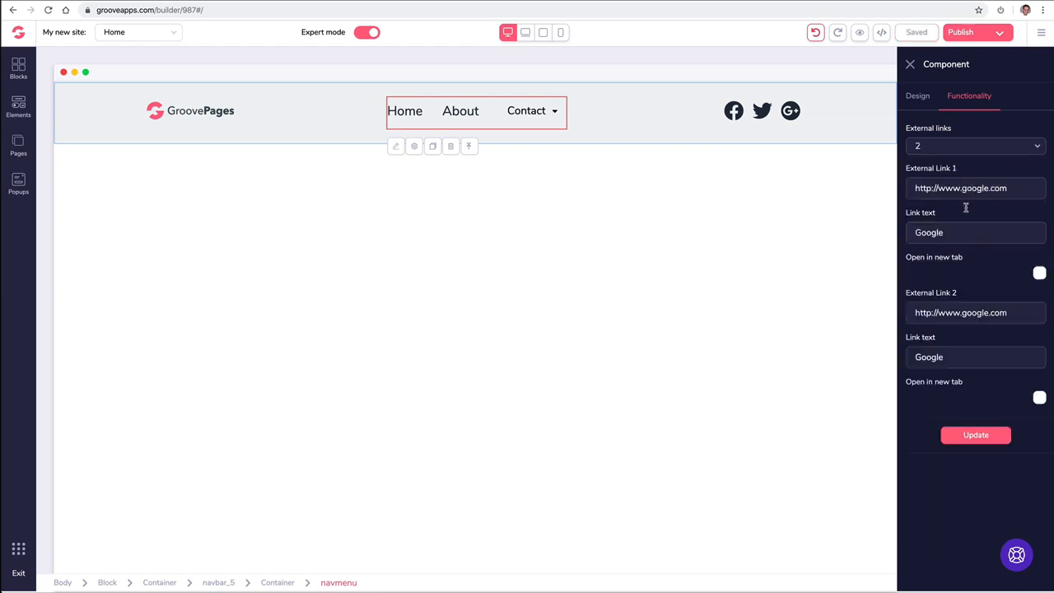
left_click(936, 148)
left_click(930, 184)
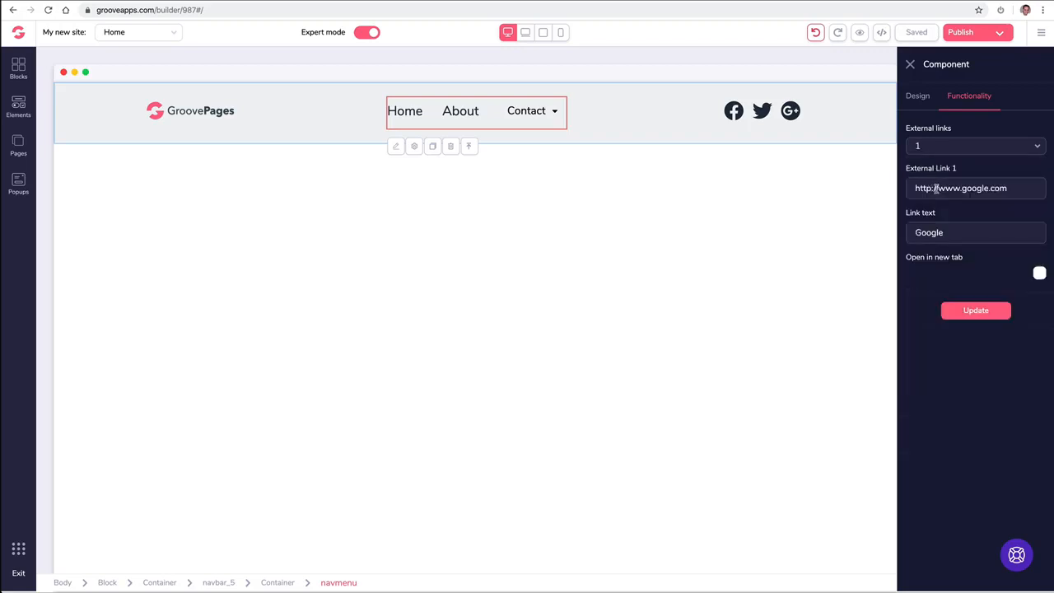
triple_click(935, 187)
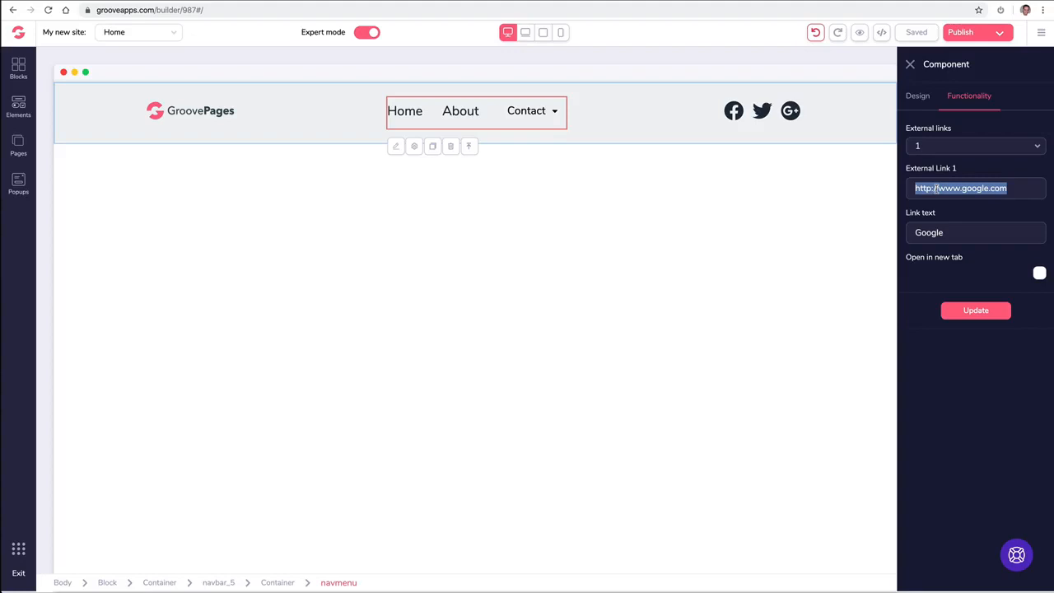
type("https://support.groovekart.com/hc/en-us")
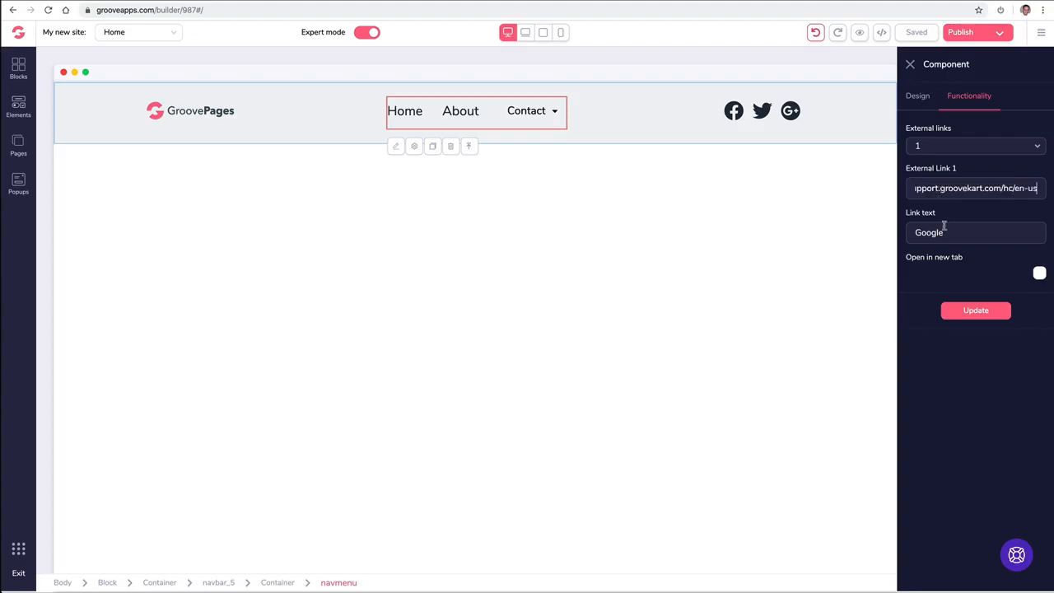
double_click(945, 226)
type("Support")
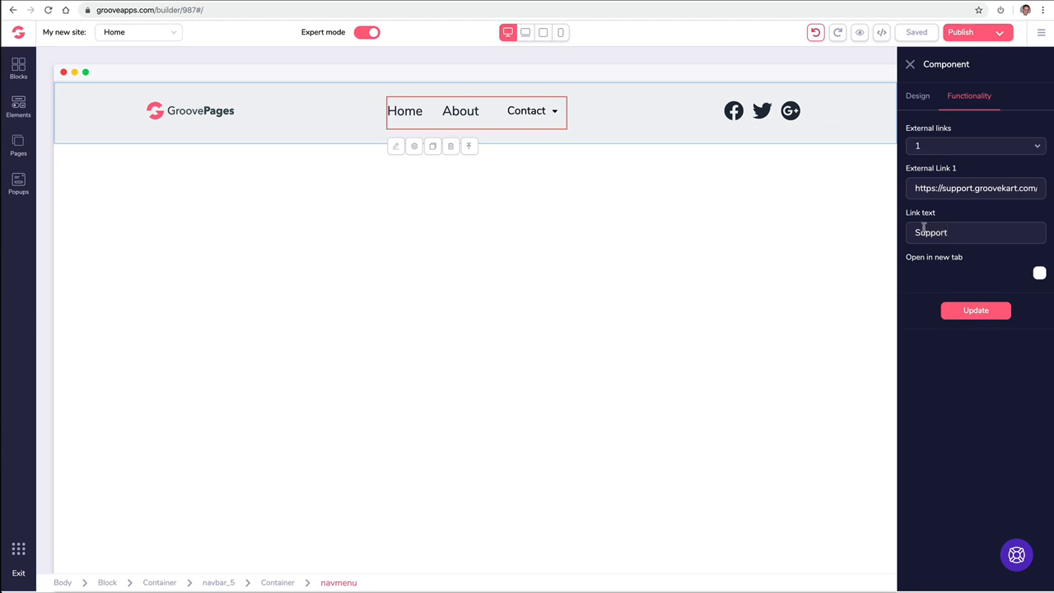
left_click(1039, 273)
left_click(972, 316)
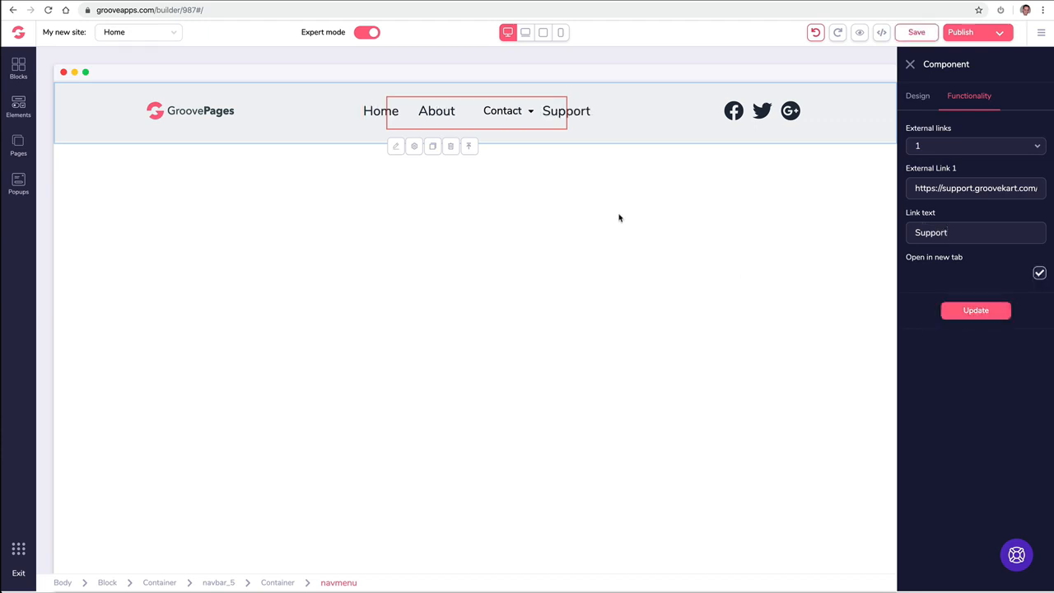
left_click(909, 64)
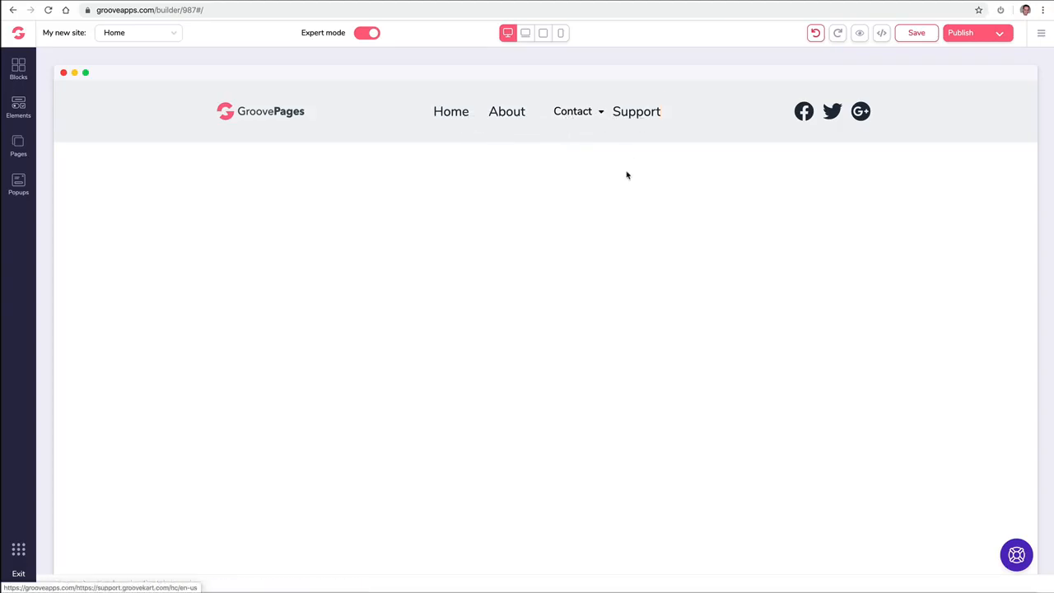
Step: Review the design and functionality settings of the page-links menu, including its text and custom attribute options
left_click(449, 122)
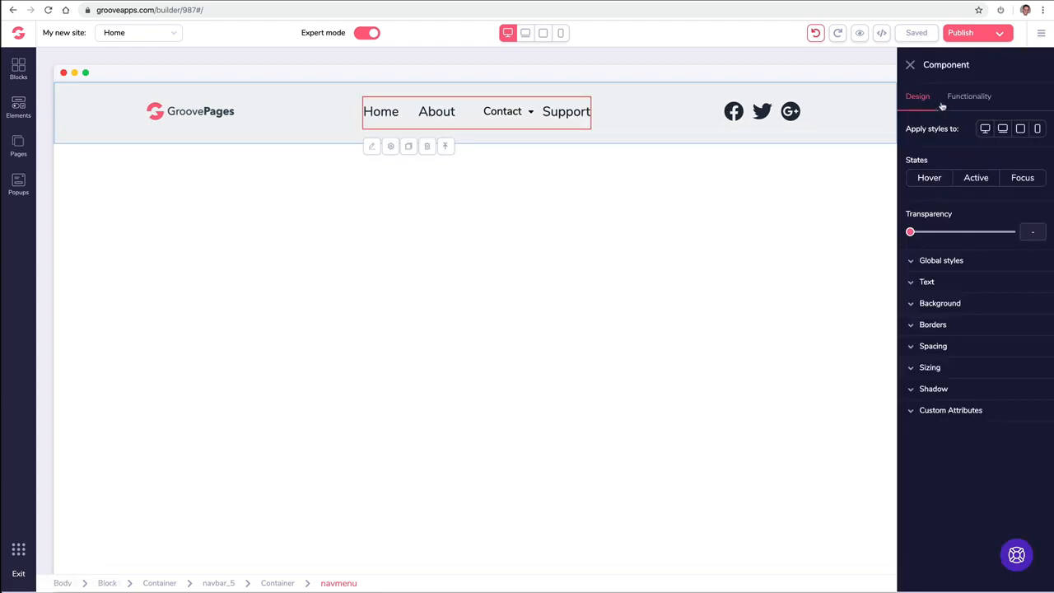
left_click(919, 282)
left_click(922, 282)
left_click(939, 409)
left_click(938, 410)
left_click(953, 101)
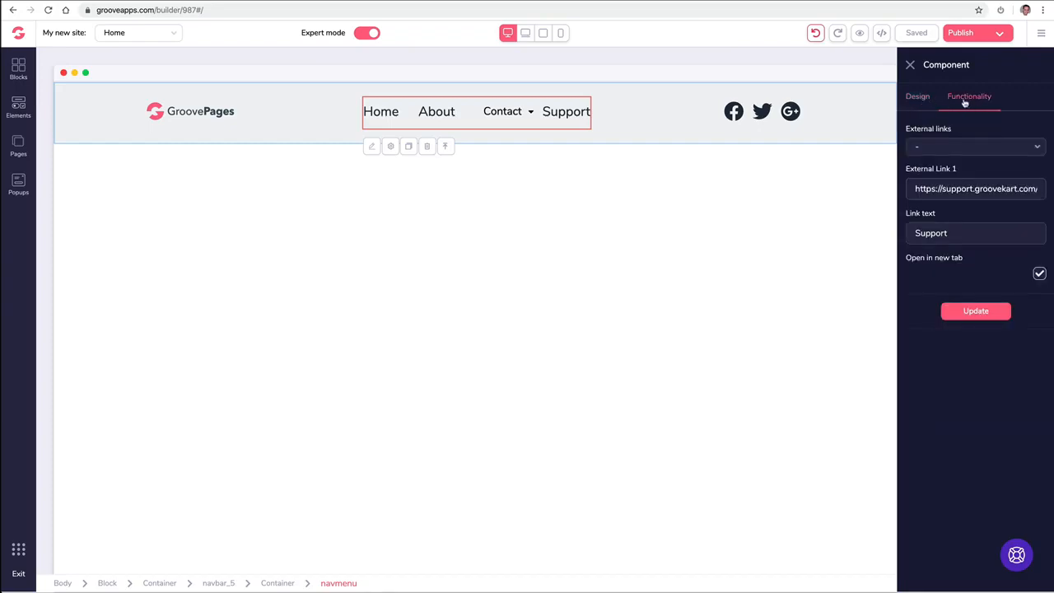
left_click(912, 99)
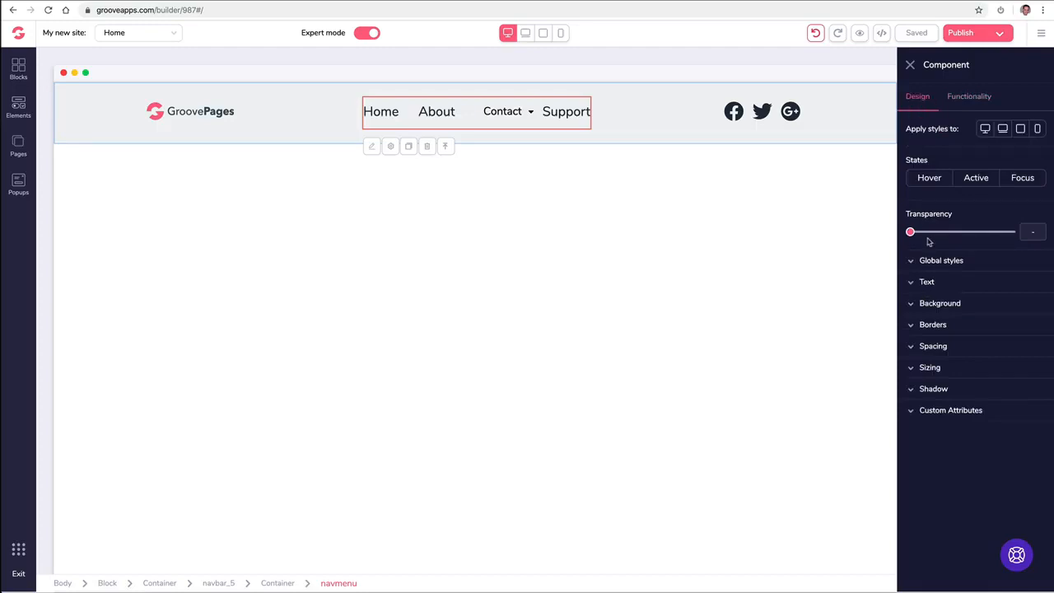
left_click(959, 99)
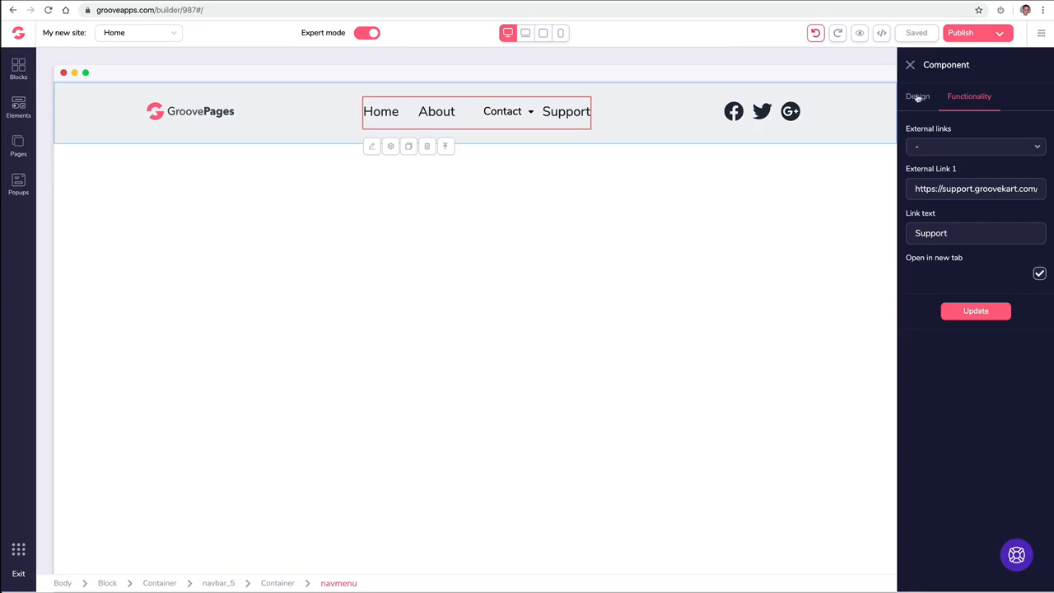
left_click(909, 65)
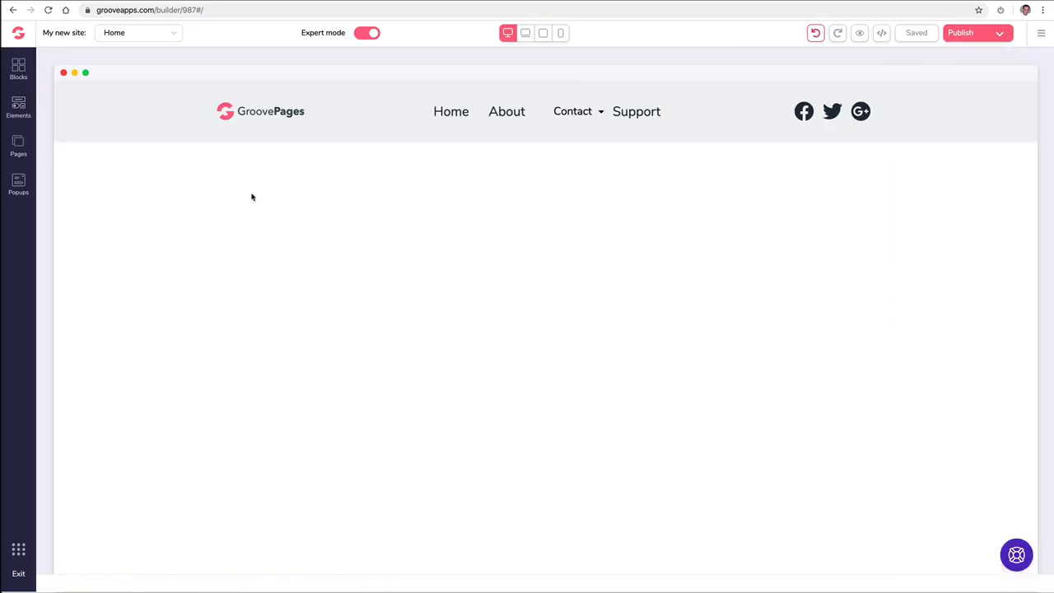
Step: Browse the wireframe block library and look through its countdown layouts
left_click(107, 138)
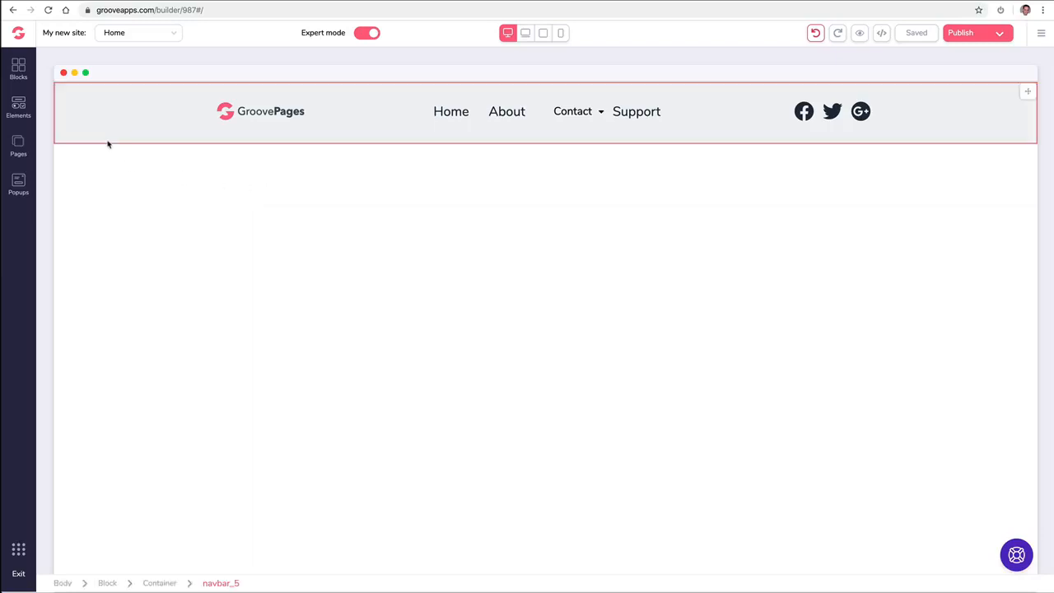
left_click(18, 69)
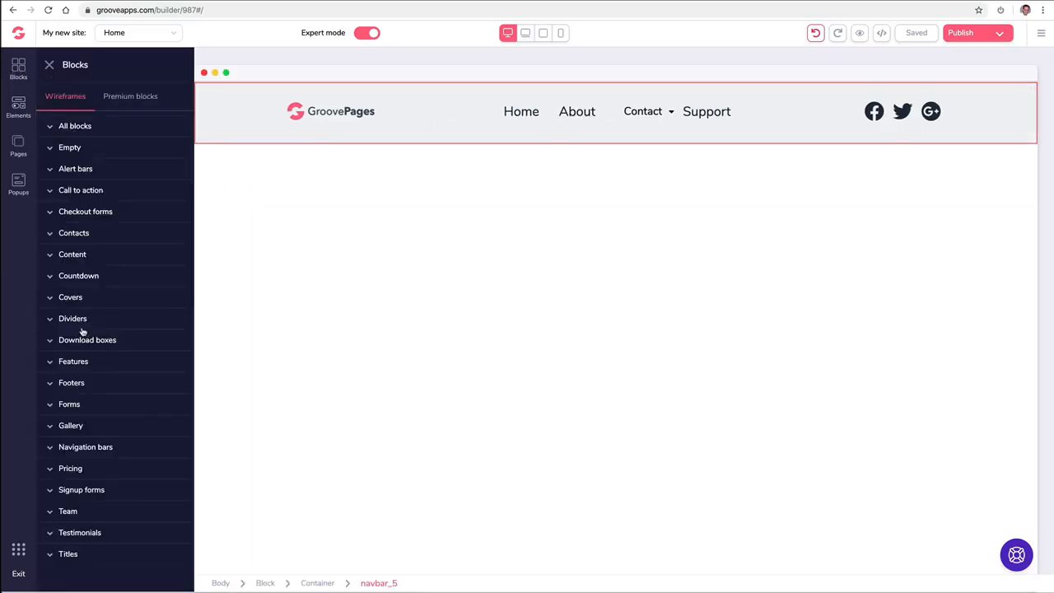
left_click(105, 276)
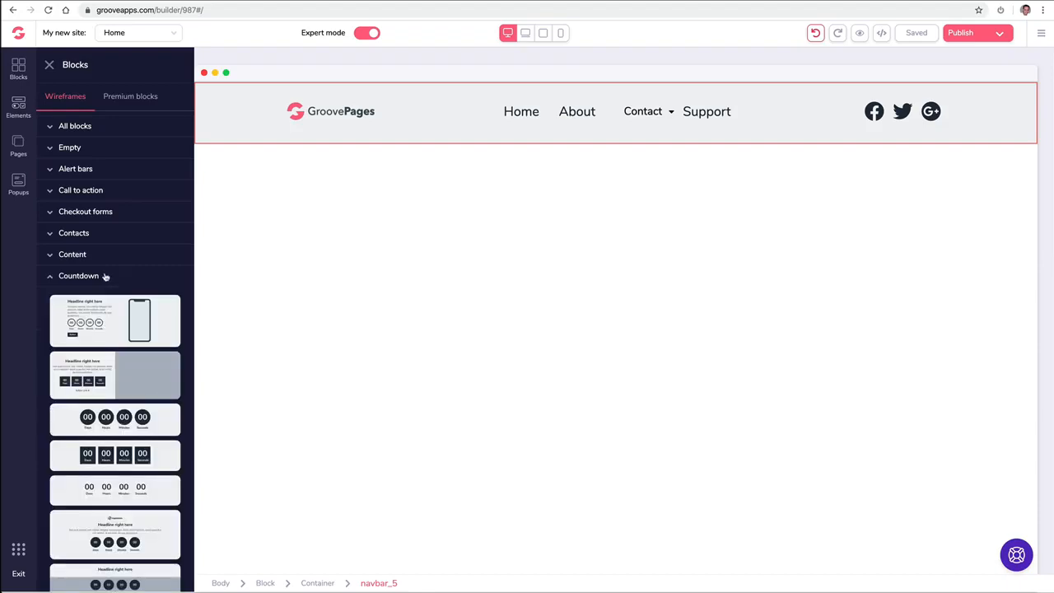
scroll(105, 277, "down", 3)
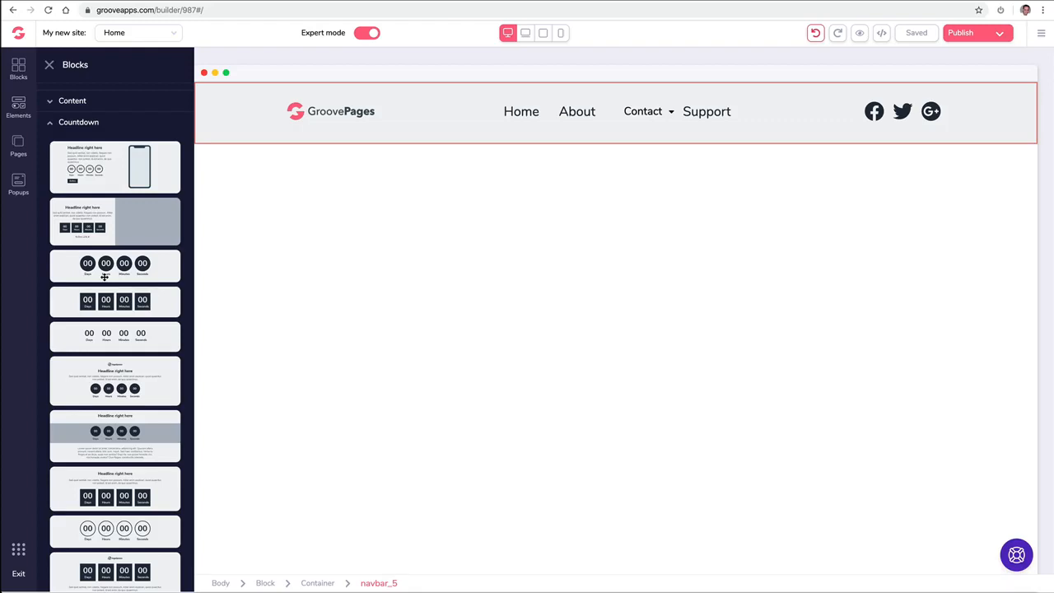
scroll(104, 277, "up", 3)
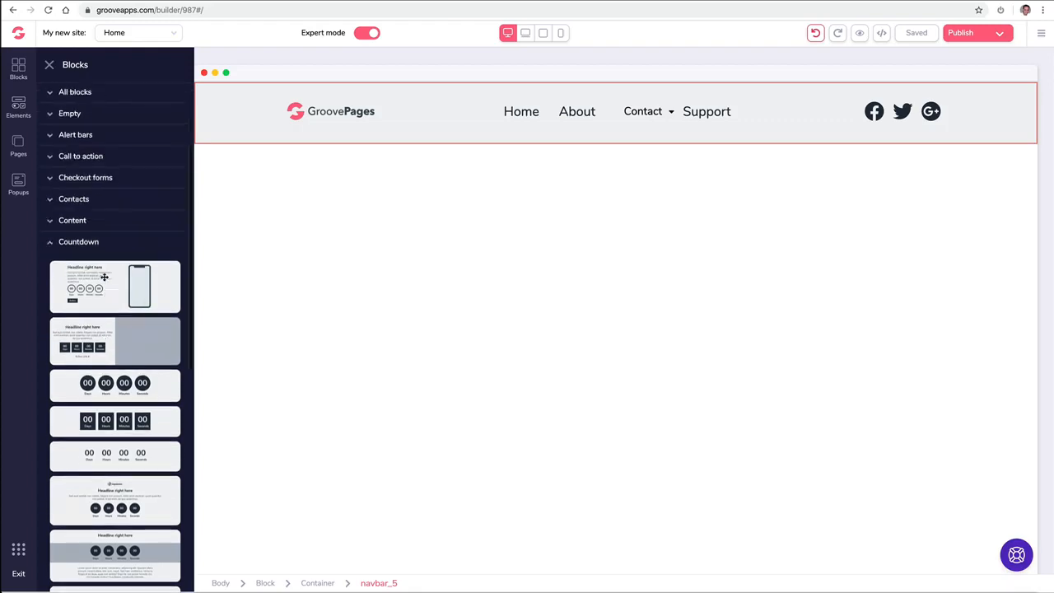
left_click(62, 277)
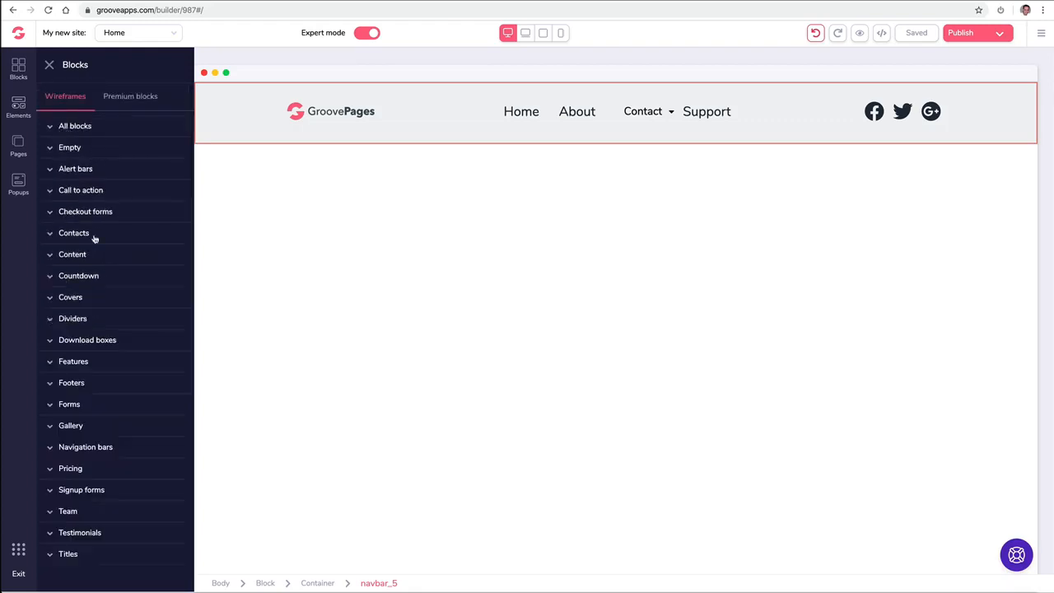
Step: Add the premium purple alert bar with text and countdown above the navigation bar
left_click(127, 106)
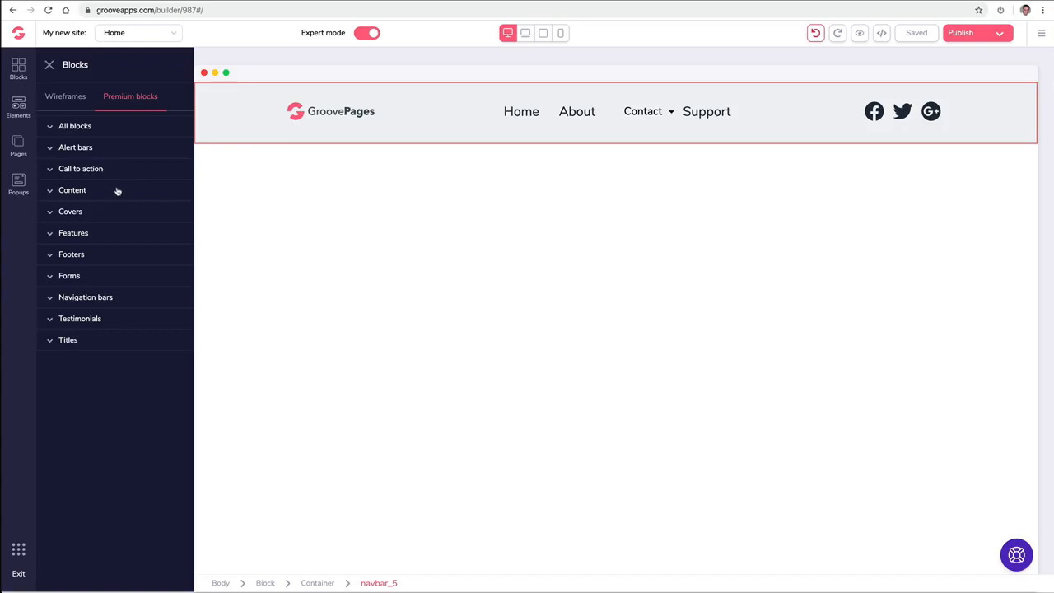
left_click(100, 149)
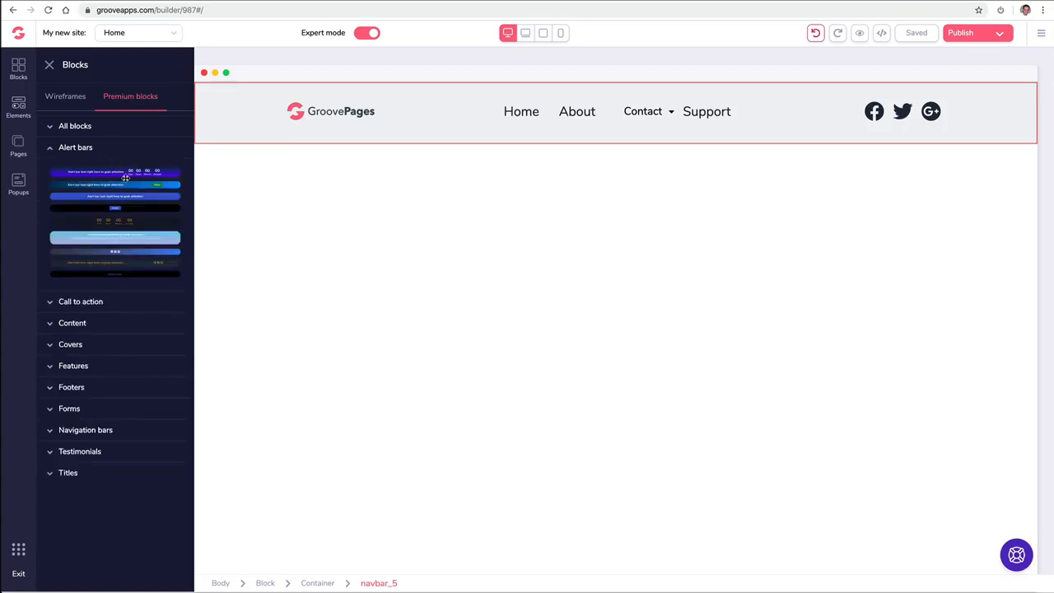
left_click_drag(126, 171, 510, 91)
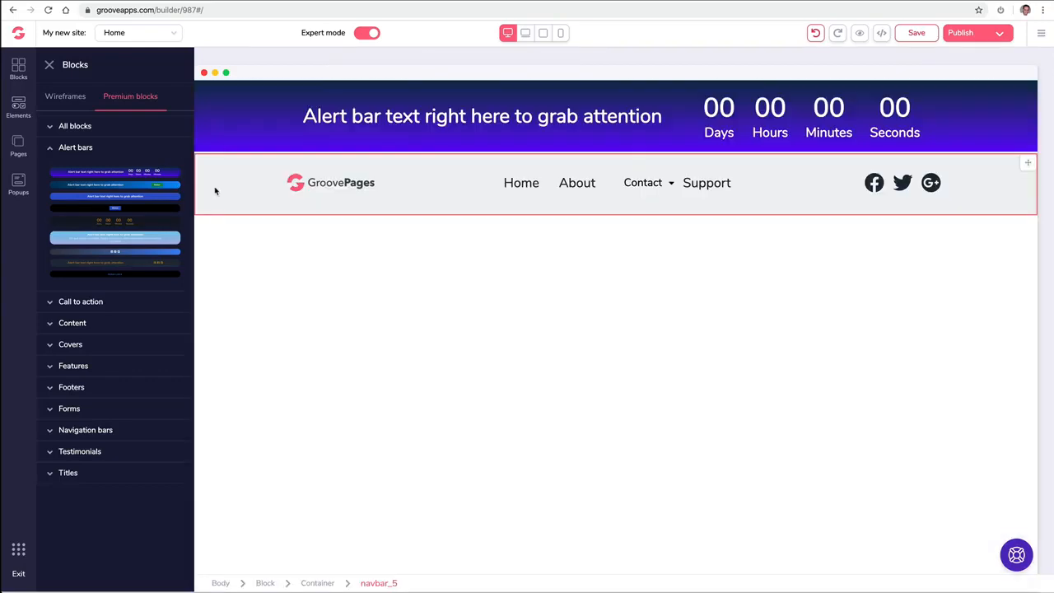
left_click(76, 148)
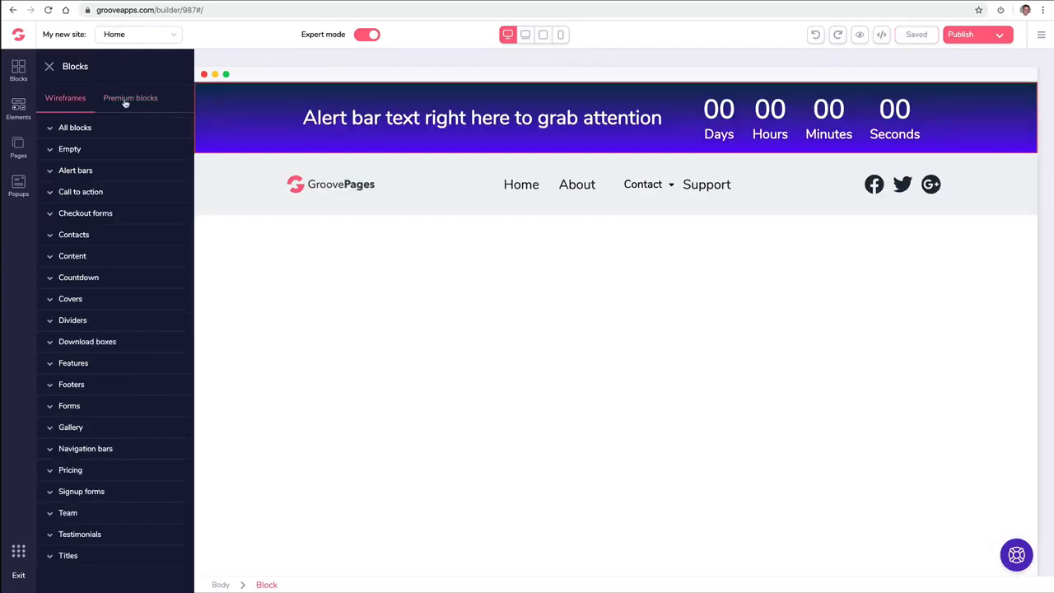
Step: Add the premium cover with the code background photo and white headline box below the navigation bar
left_click(82, 216)
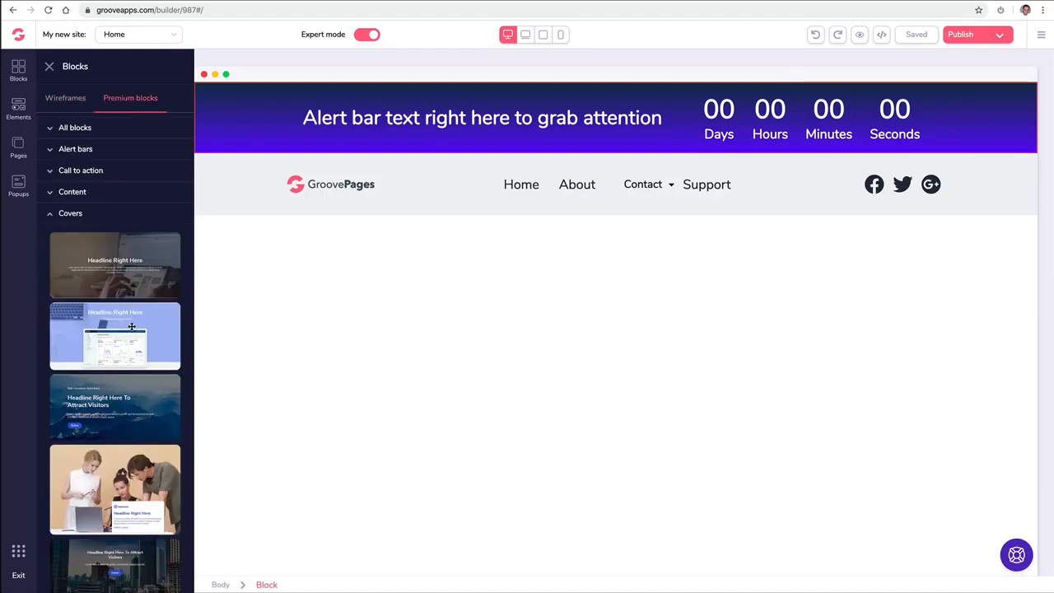
scroll(133, 327, "down", 5)
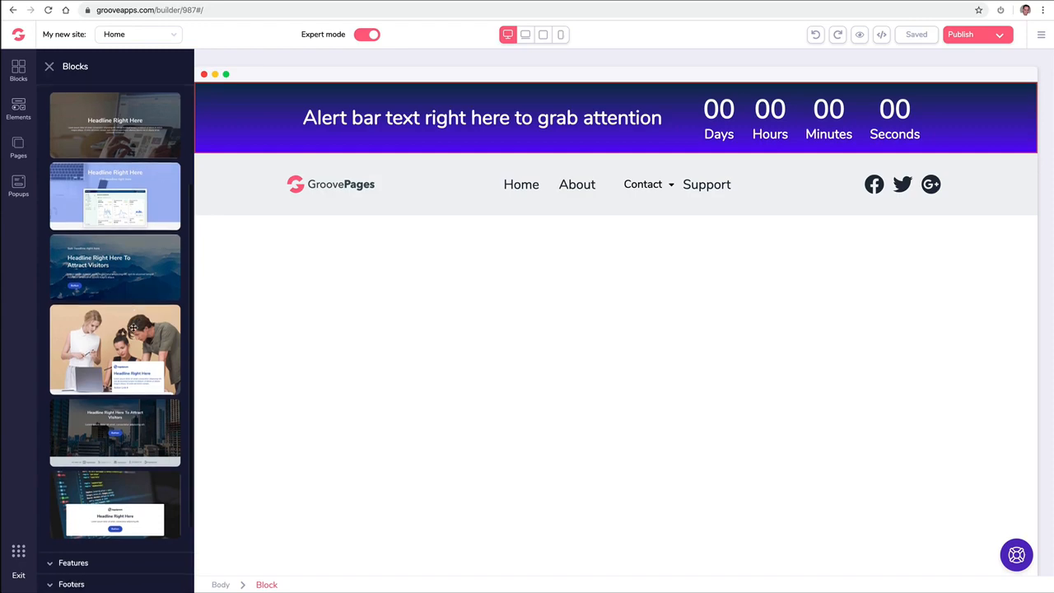
left_click_drag(126, 435, 469, 261)
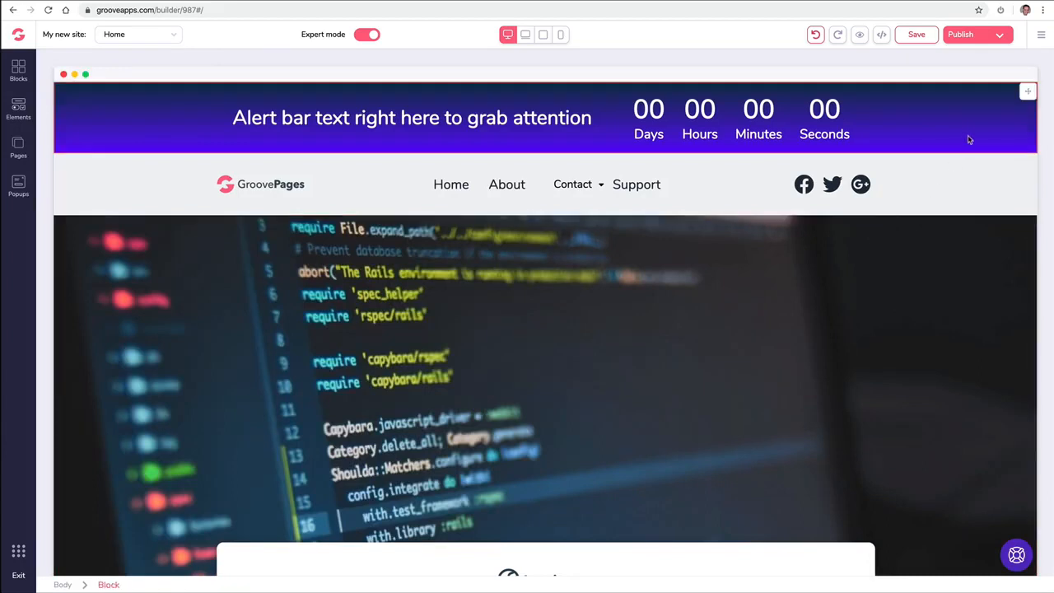
mouse_move(1027, 93)
left_mouse_down()
mouse_move(999, 157)
mouse_move(1016, 152)
mouse_move(1015, 108)
left_mouse_up()
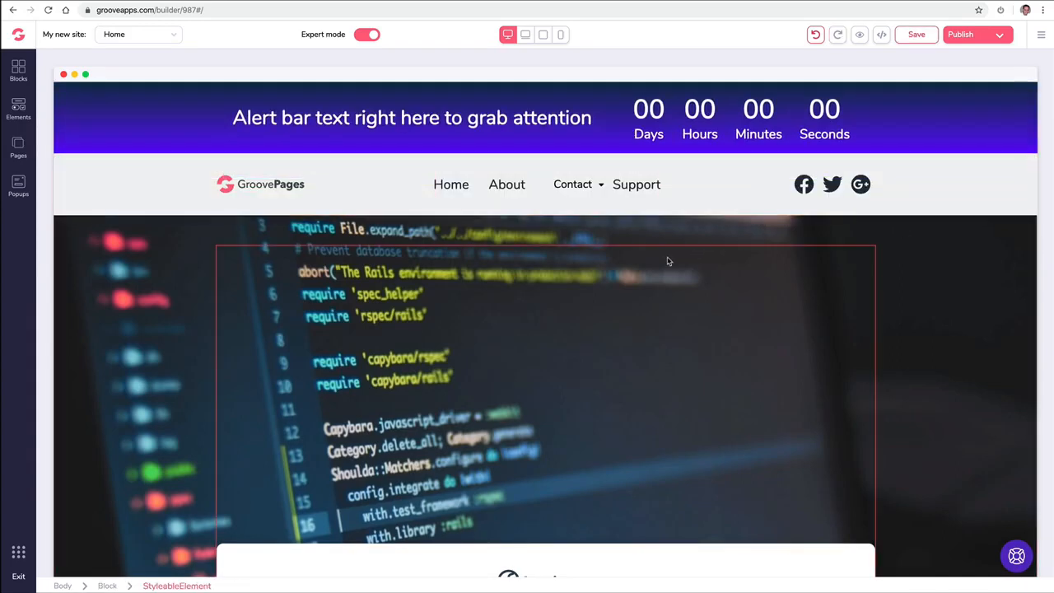
scroll(195, 244, "down", 3)
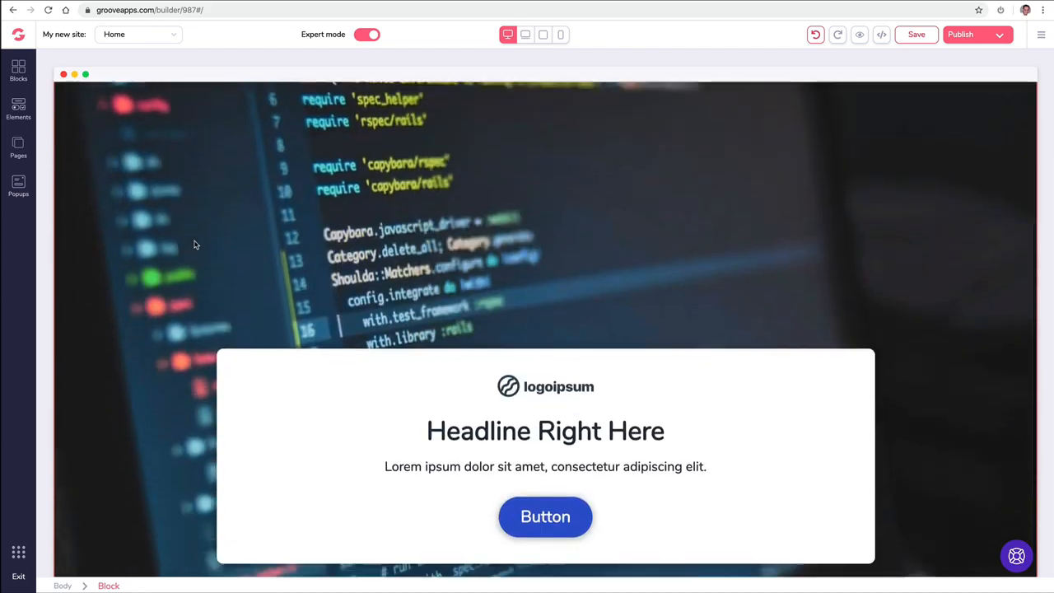
Step: Add the wireframe footer with a heading, a button and three link columns below the cover
left_click(20, 73)
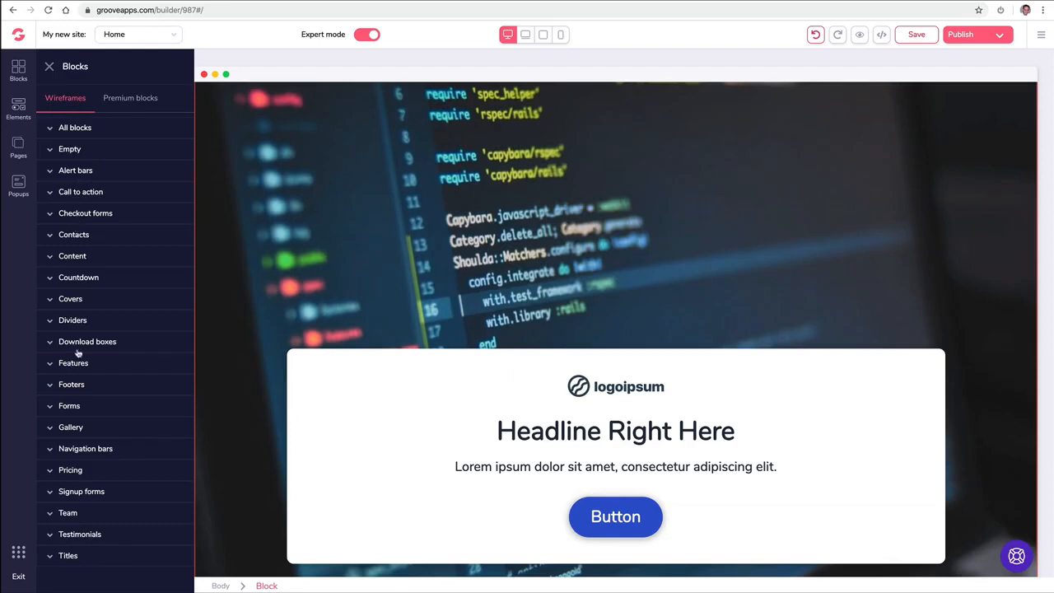
left_click(87, 391)
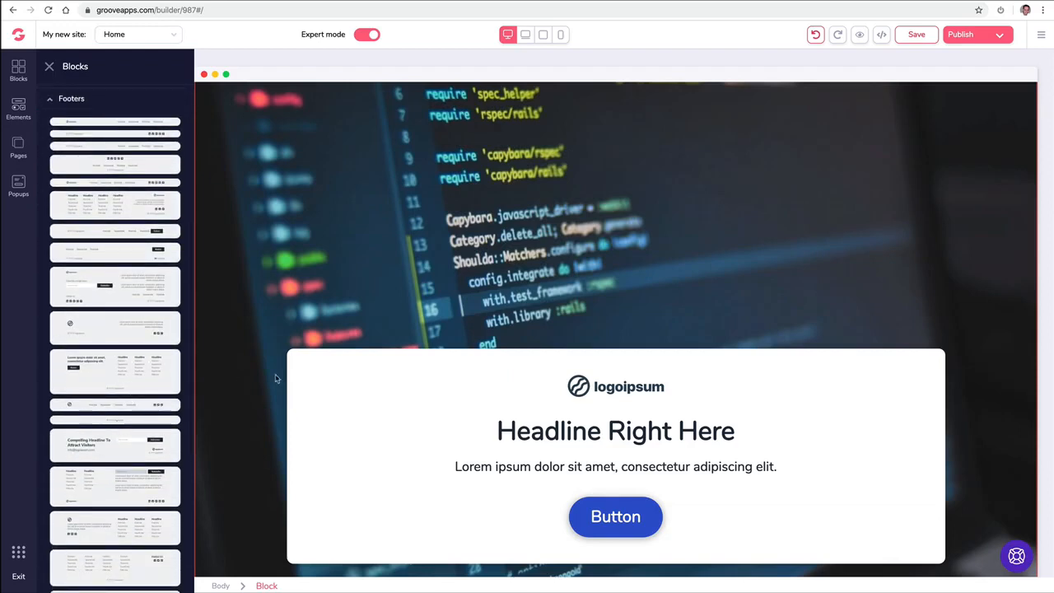
left_click_drag(131, 368, 367, 539)
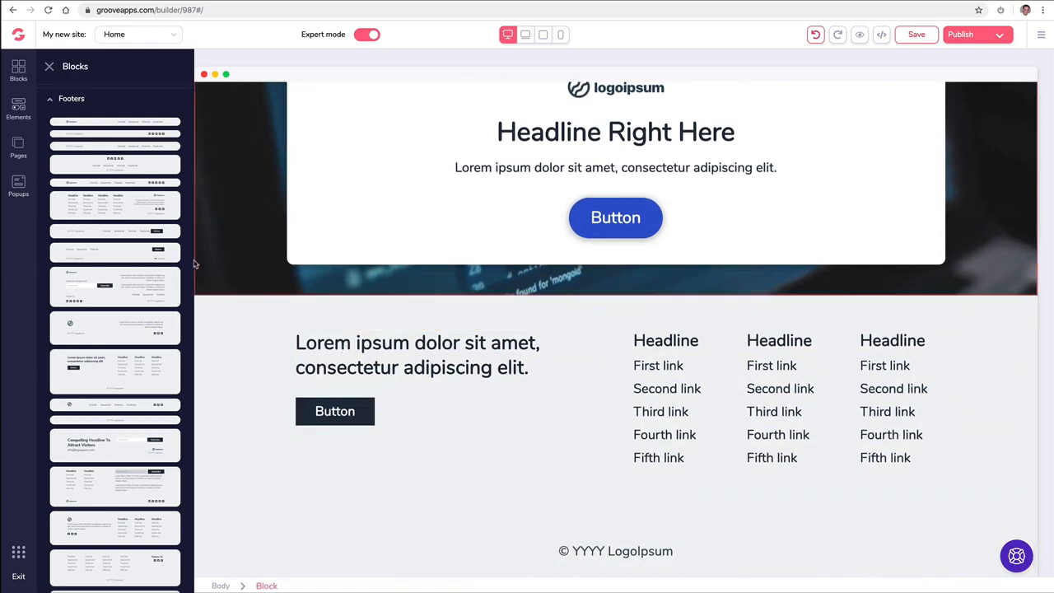
Step: Add the premium blue gradient footer with social icons and four links below the cover, and delete the wireframe footer
left_click(52, 99)
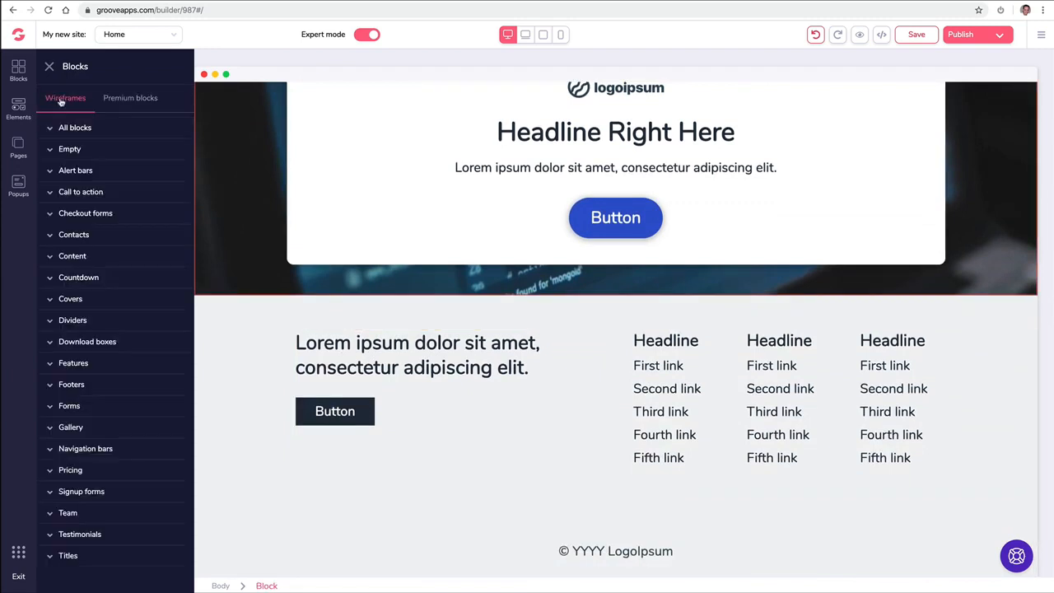
left_click(138, 101)
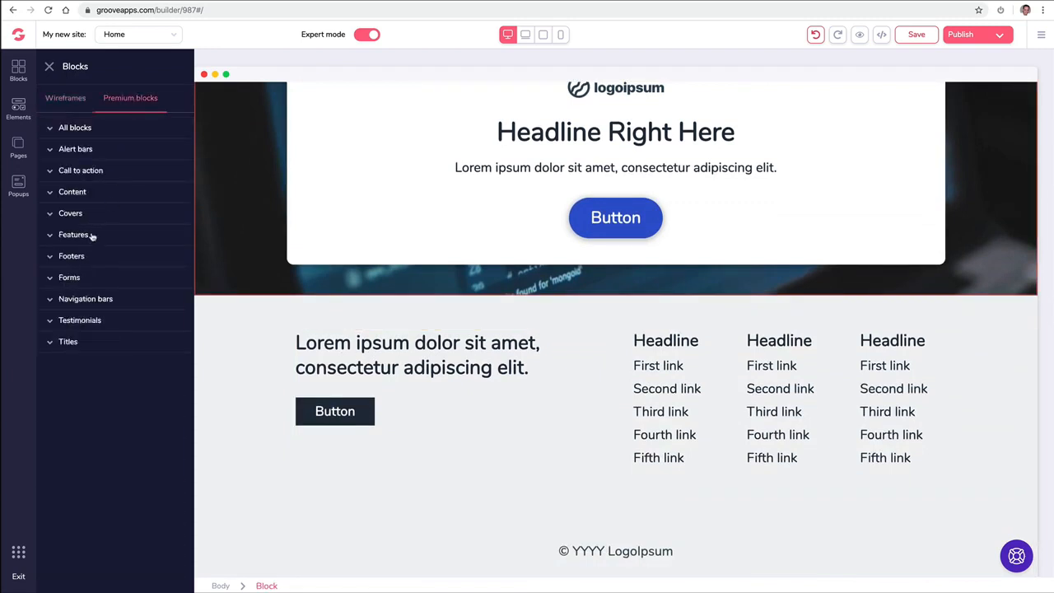
left_click(72, 256)
left_click_drag(125, 328, 421, 376)
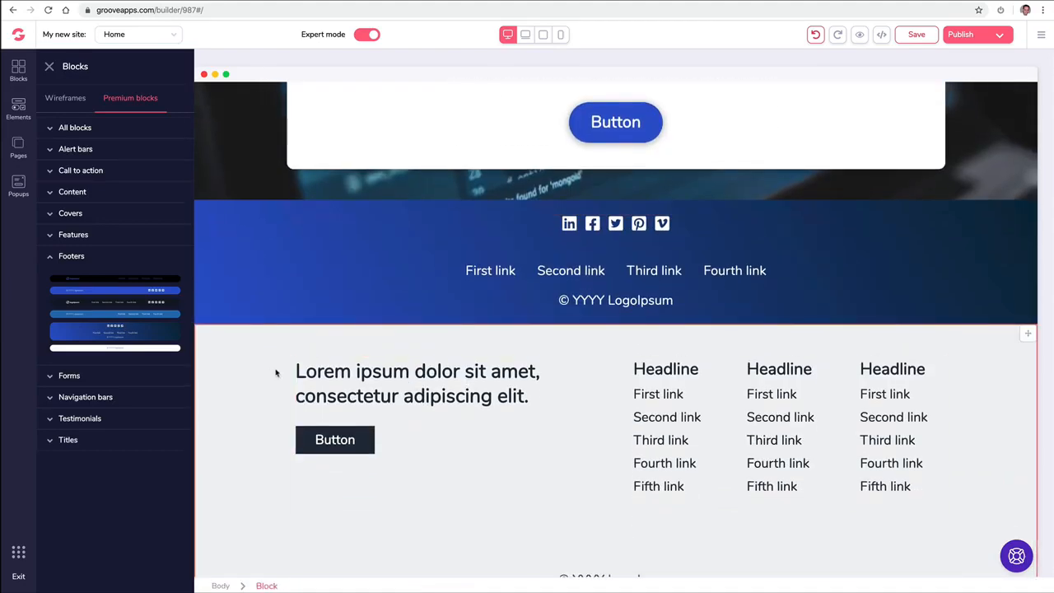
left_click(268, 364)
left_click(118, 307)
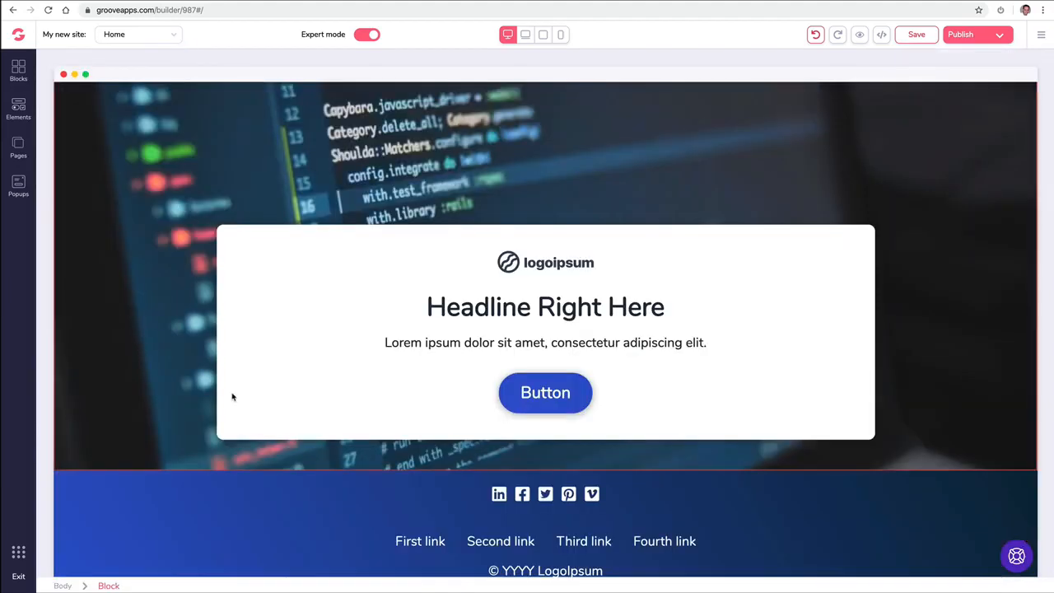
Step: Add two wireframe call-to-action blocks between cover and footer, the image-left layout above the image-right layout with button and action link
left_click(18, 70)
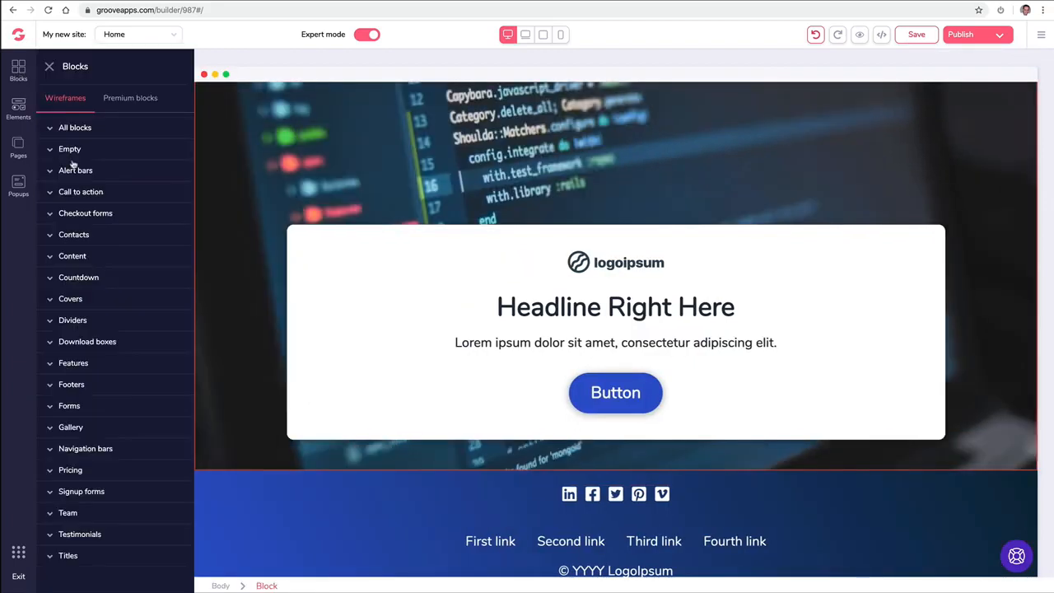
left_click(118, 195)
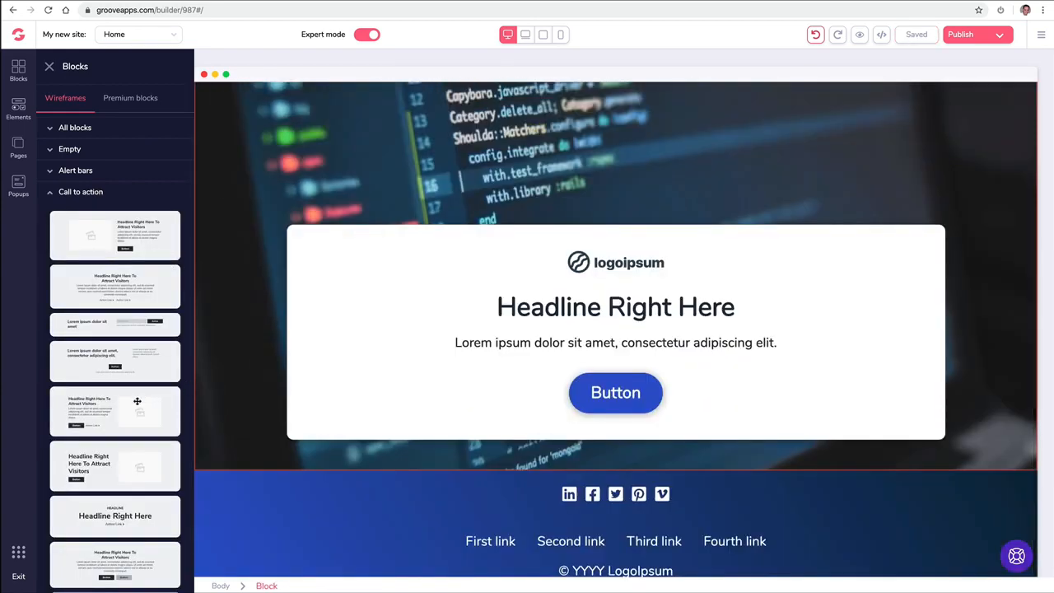
left_click_drag(142, 398, 529, 495)
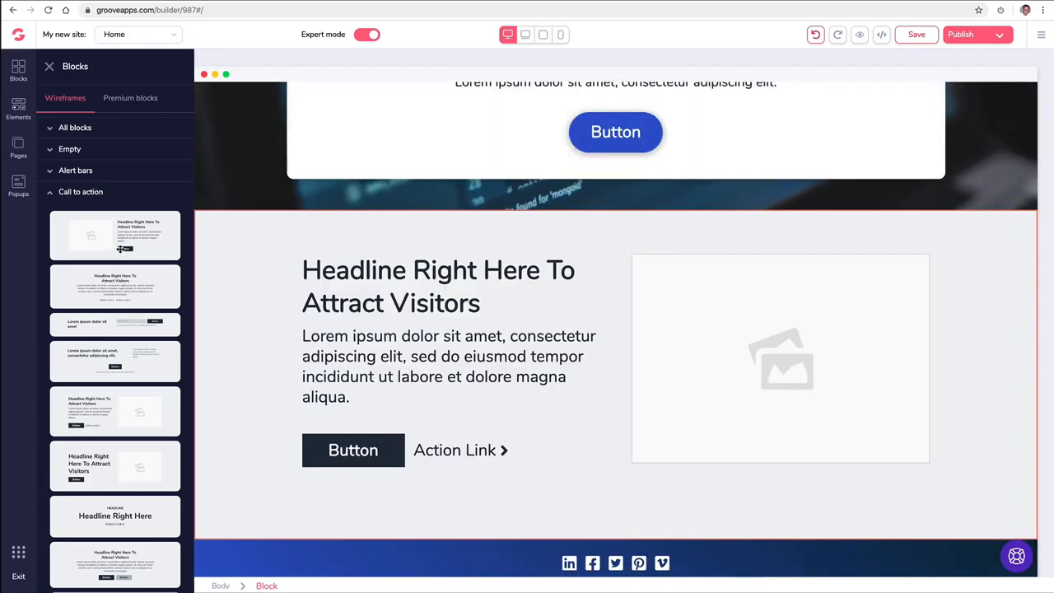
left_click_drag(120, 246, 403, 255)
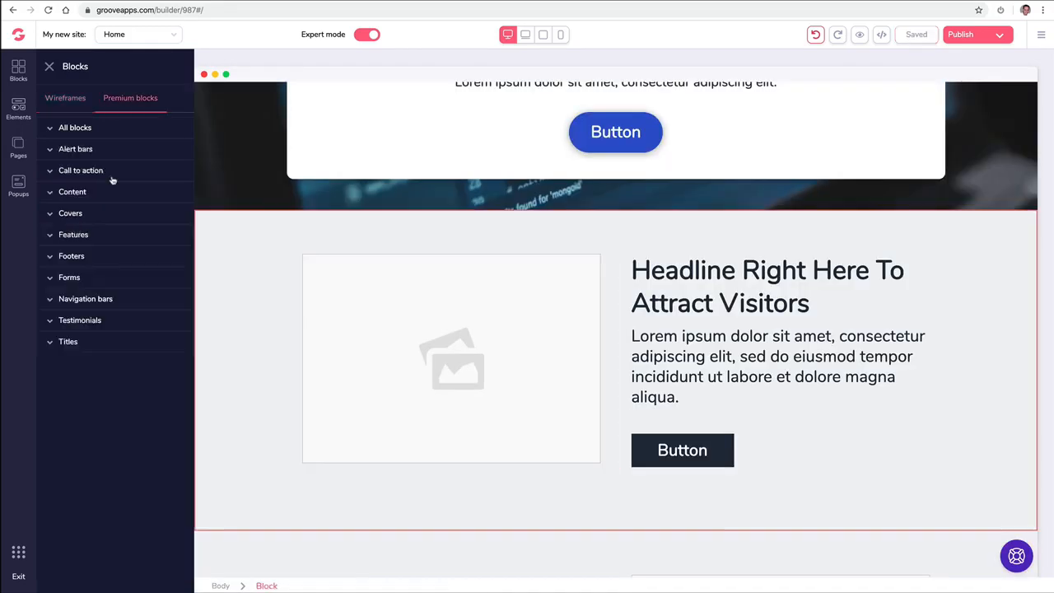
Step: Add the premium light features block with six blue-titled features directly below the cover
left_click(107, 235)
left_click_drag(138, 299, 734, 239)
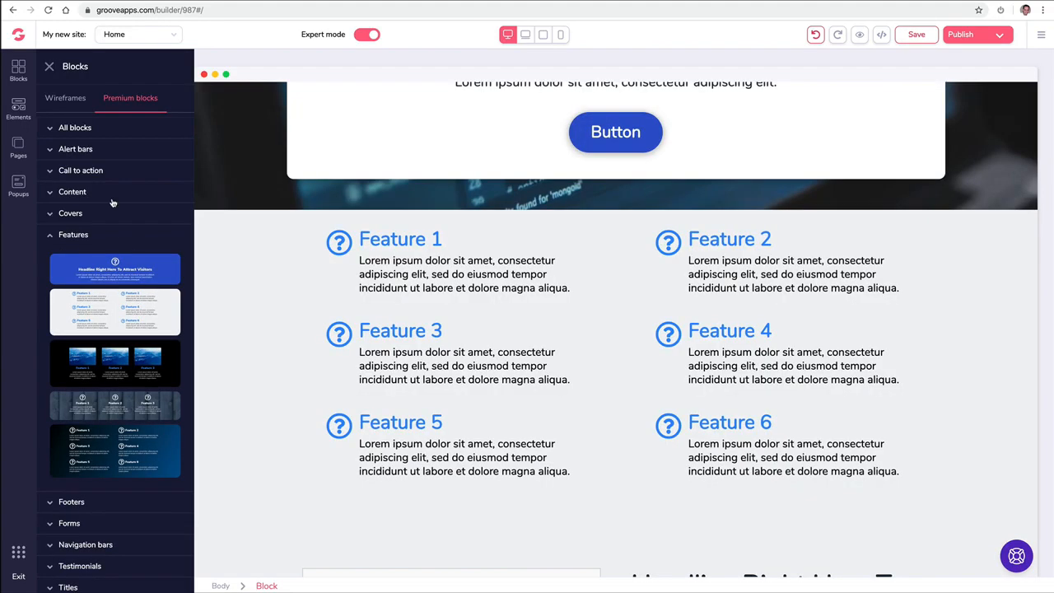
left_click(52, 235)
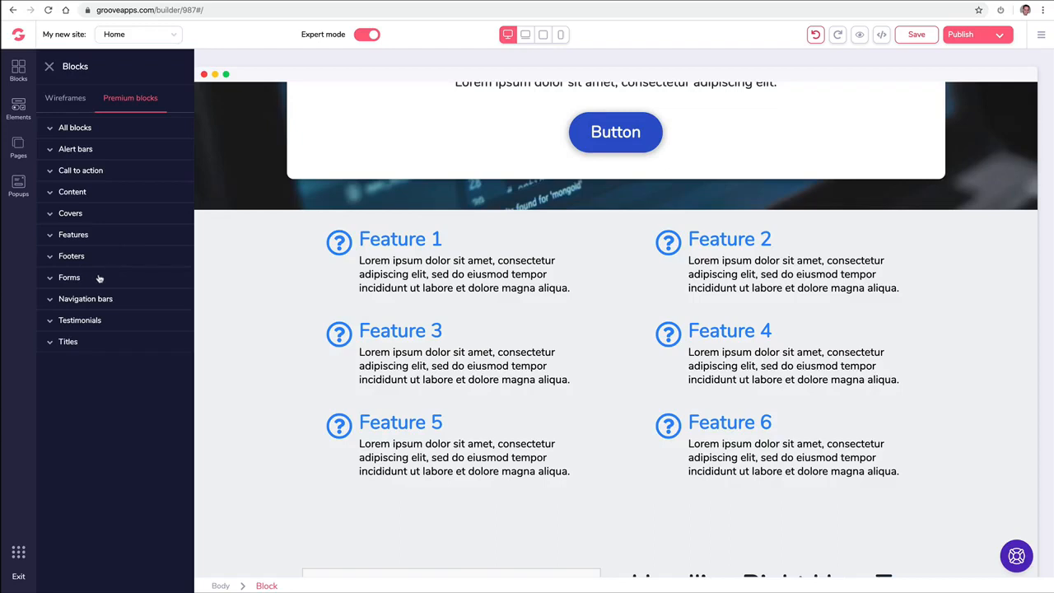
Step: Add the premium light three-column testimonials below the cover and the blue "What people say" testimonial beneath them
left_click(77, 320)
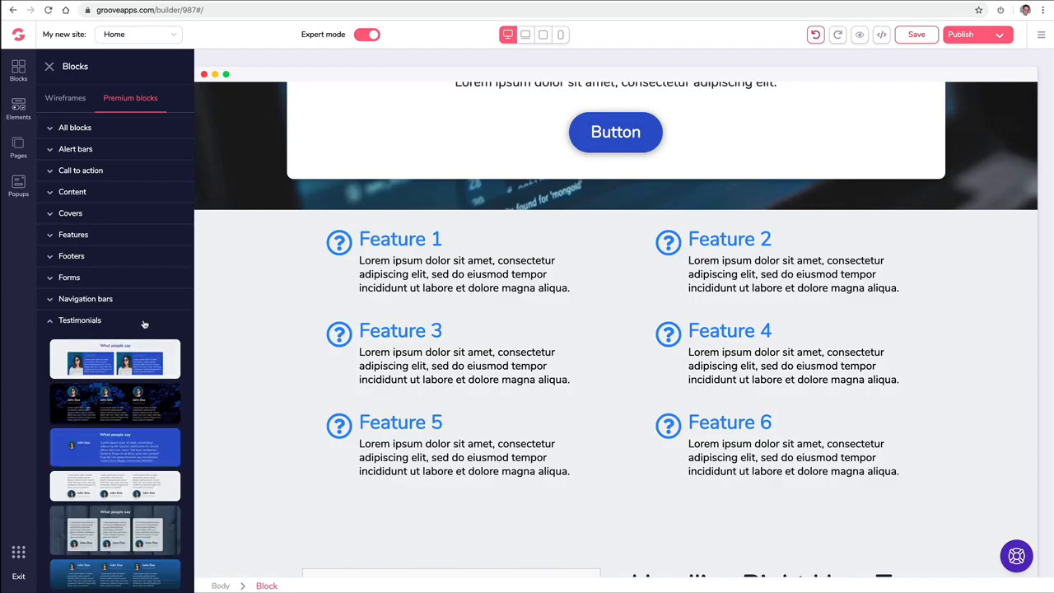
scroll(141, 323, "down", 1)
left_click_drag(118, 446, 535, 249)
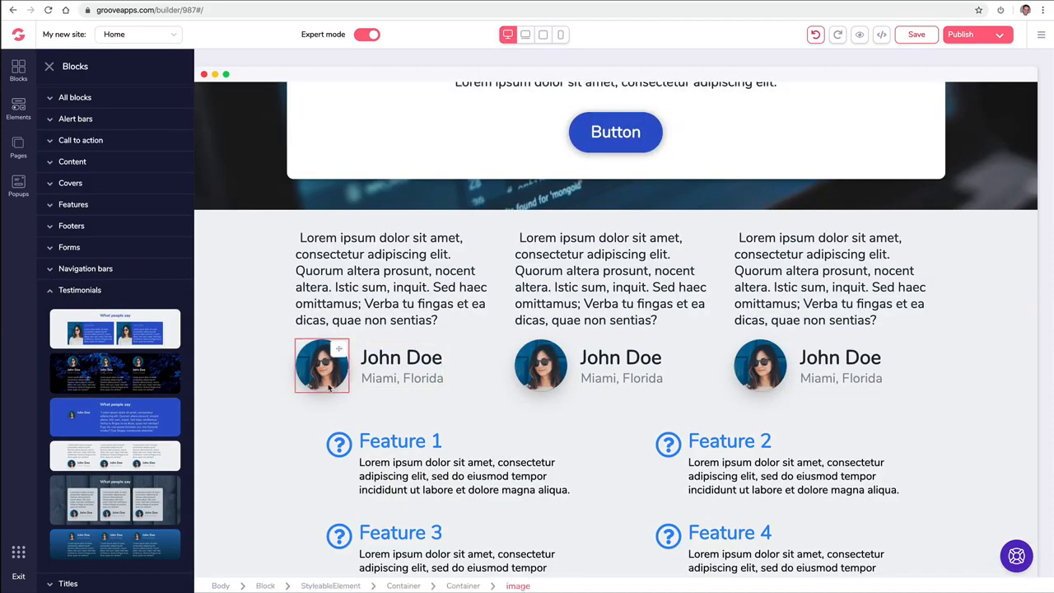
scroll(331, 387, "up", 1)
scroll(288, 436, "down", 1)
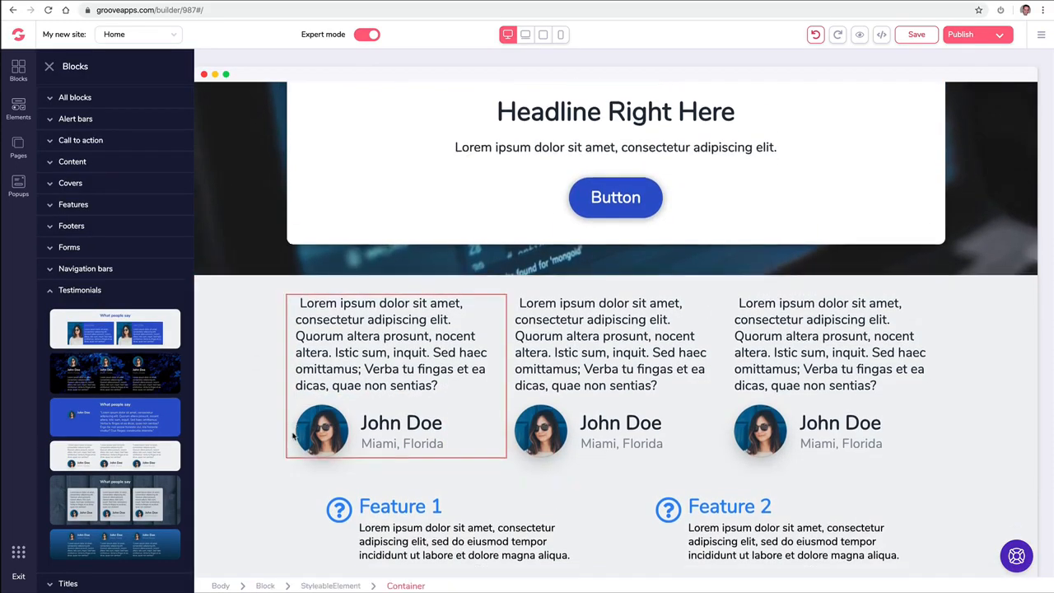
left_click_drag(142, 419, 444, 426)
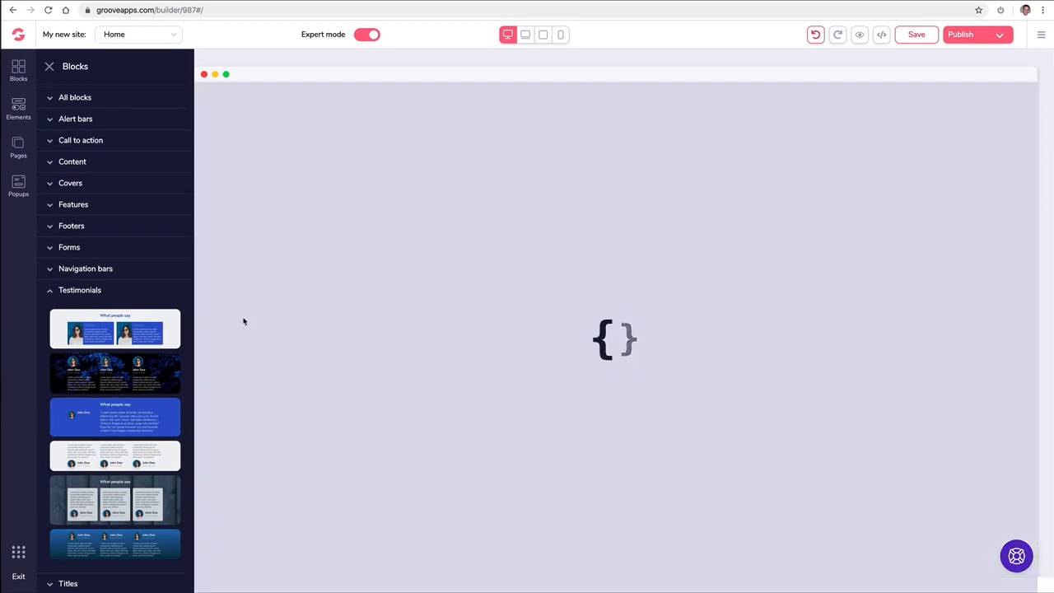
Step: Add the wireframe contact block with full-width map, contact details and overlapping message form between the cover and the testimonials
left_click(77, 98)
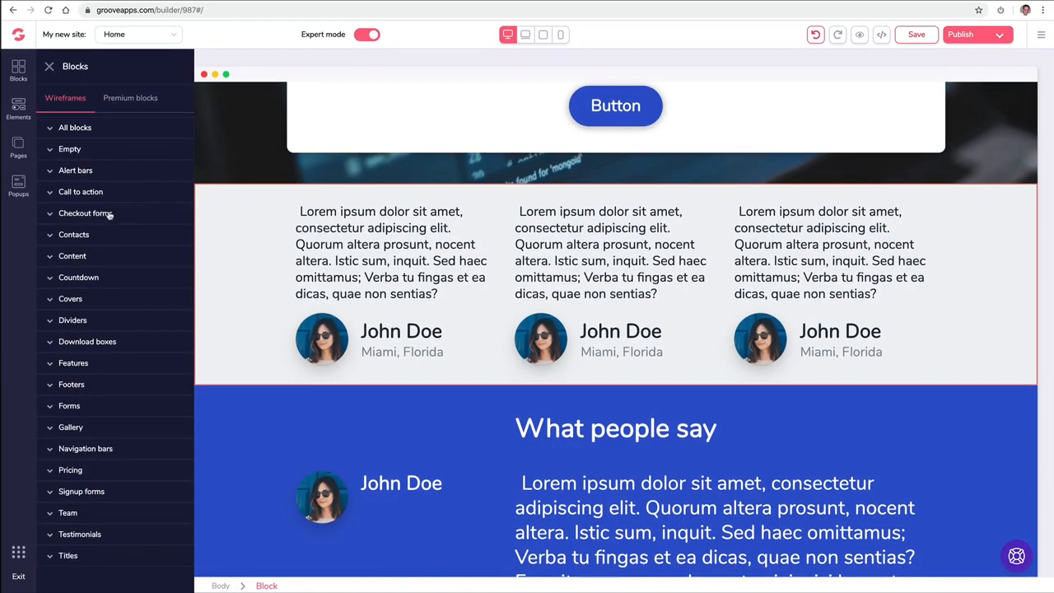
left_click(99, 237)
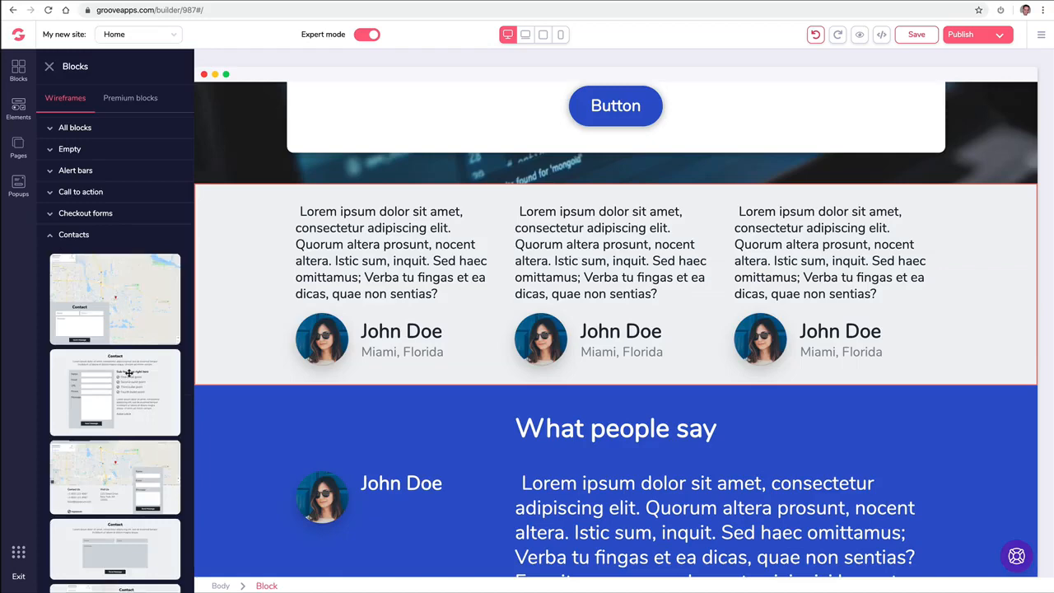
scroll(128, 373, "down", 2)
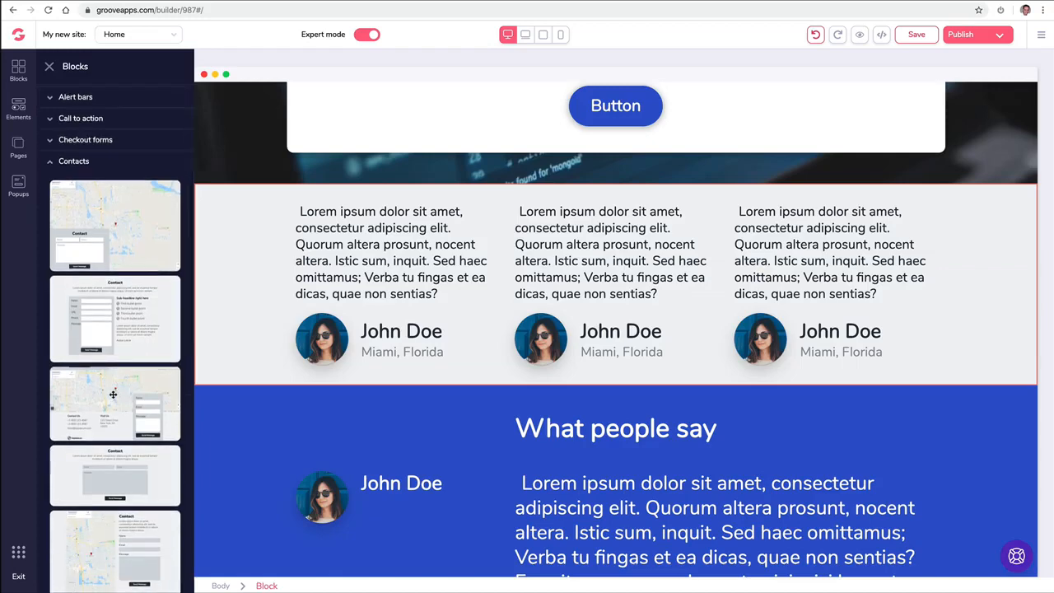
left_click_drag(113, 395, 481, 251)
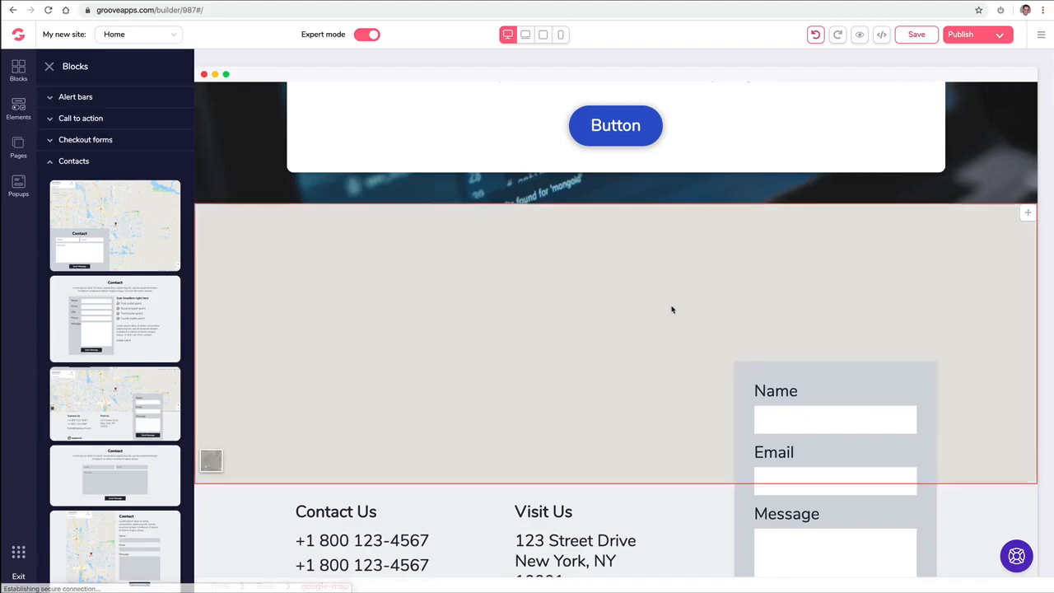
scroll(672, 308, "down", 2)
scroll(672, 310, "down", 5)
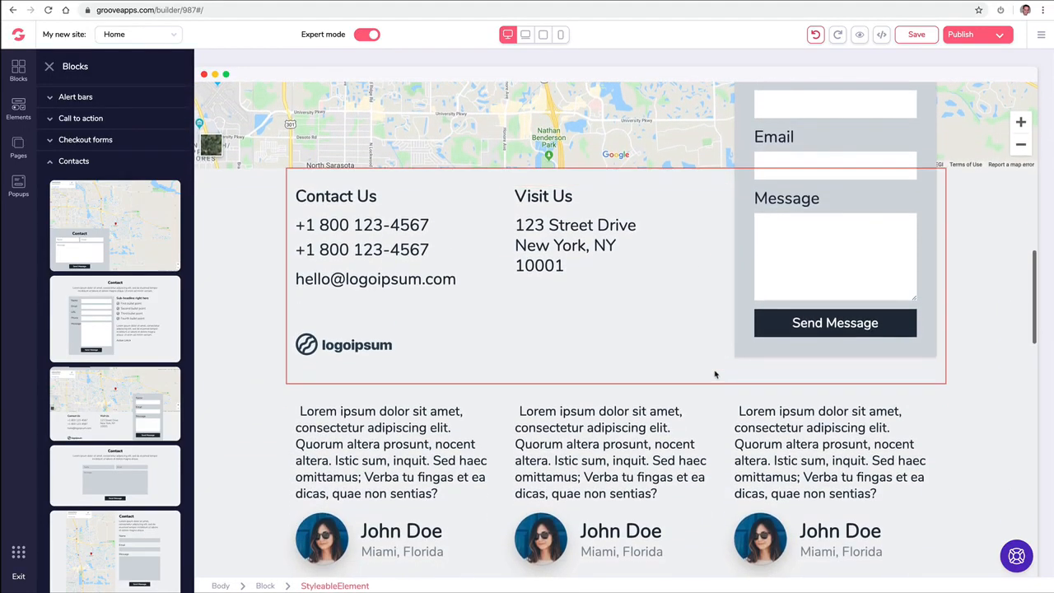
scroll(715, 371, "up", 3)
scroll(714, 373, "down", 10)
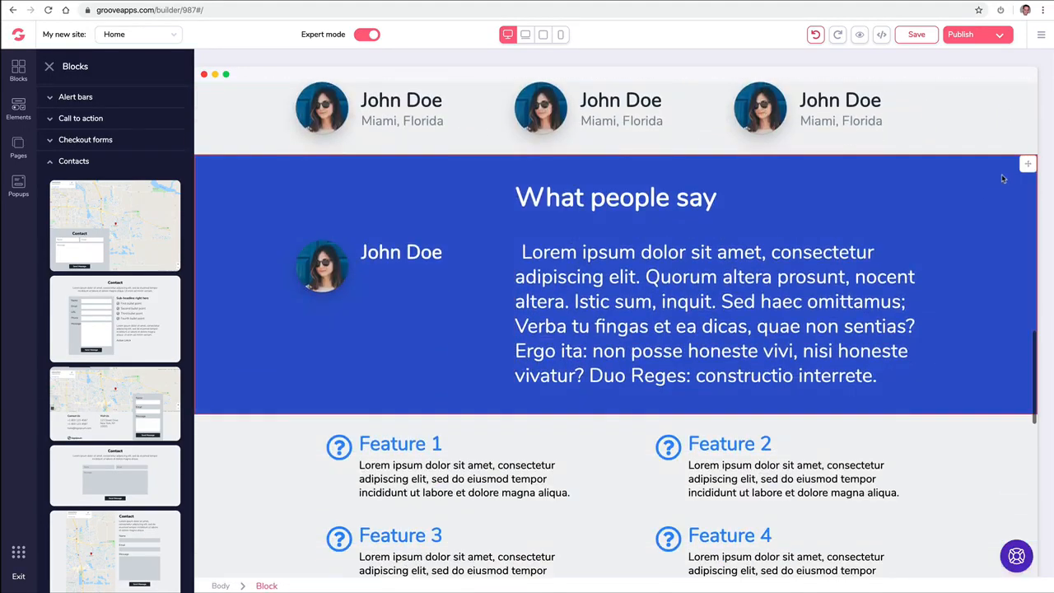
left_click_drag(1026, 168, 1029, 184)
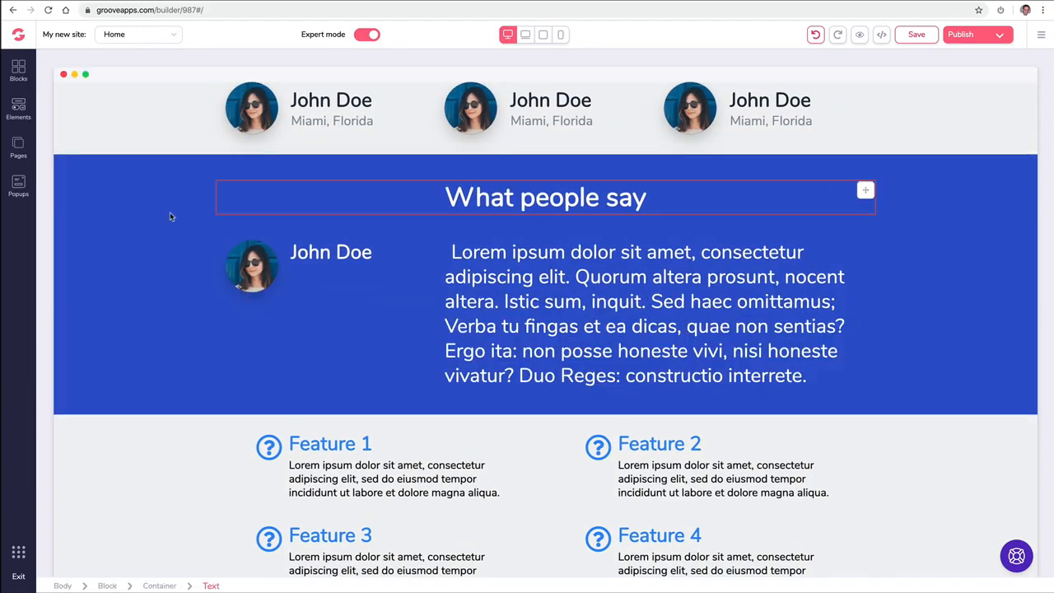
Step: Add the wireframe pricing block with Starter, Pro and Unlimited feature lists between the two call-to-action blocks
left_click(19, 70)
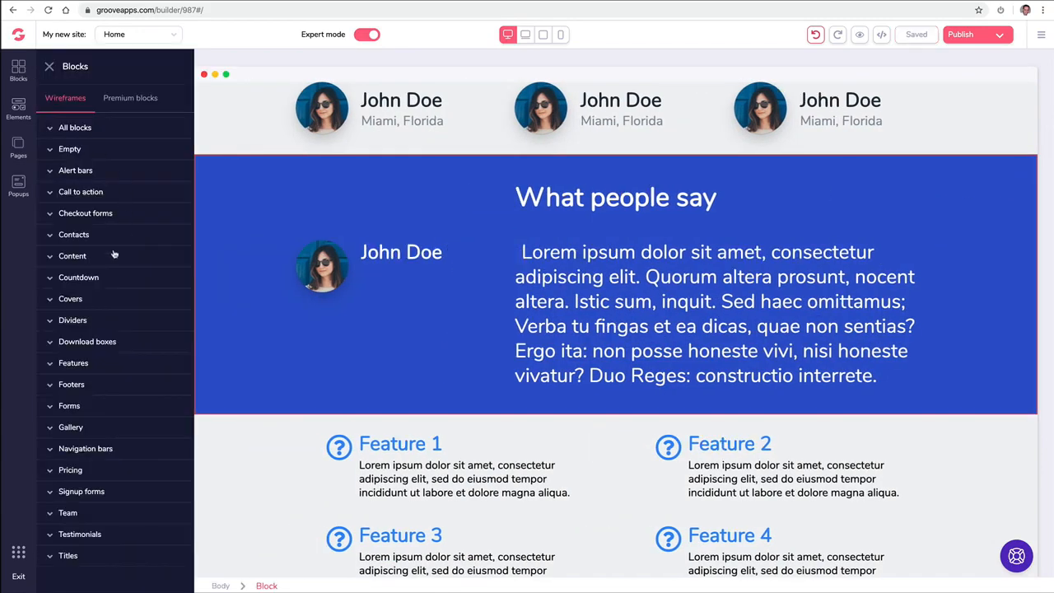
scroll(282, 416, "down", 8)
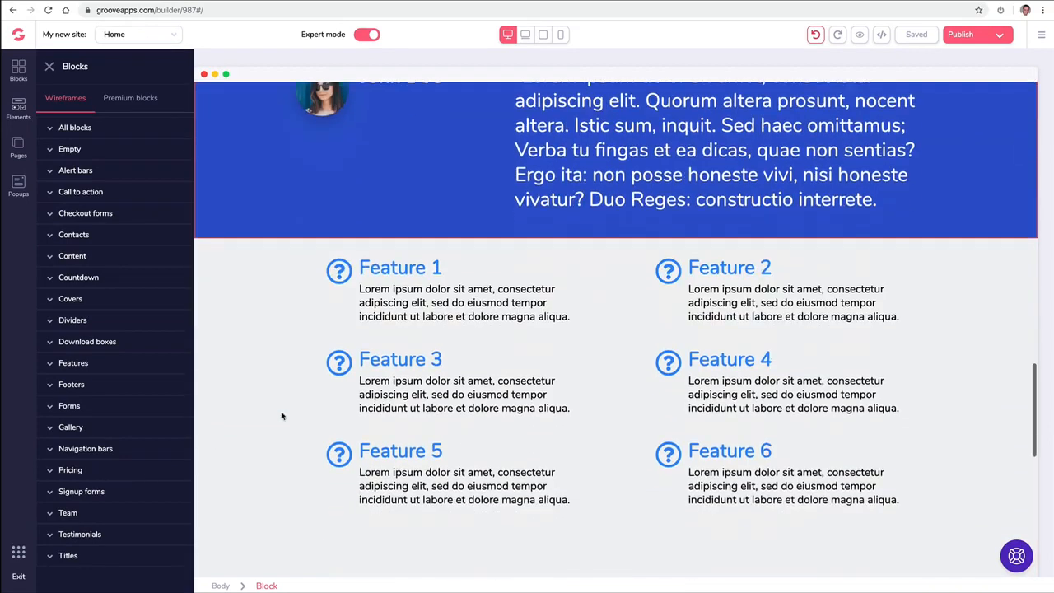
scroll(282, 416, "down", 3)
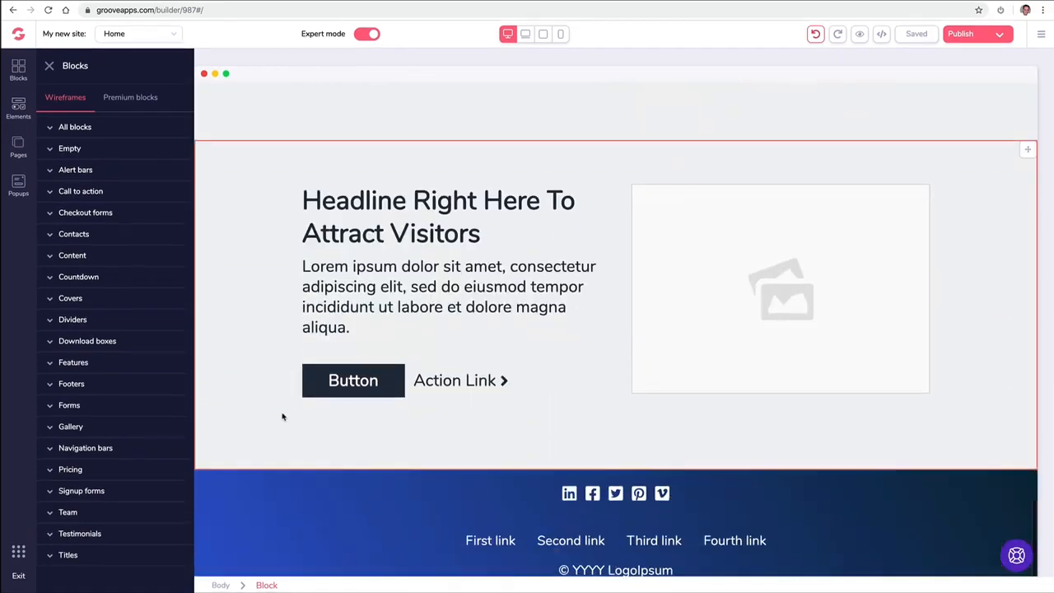
left_click(99, 472)
scroll(116, 463, "down", 10)
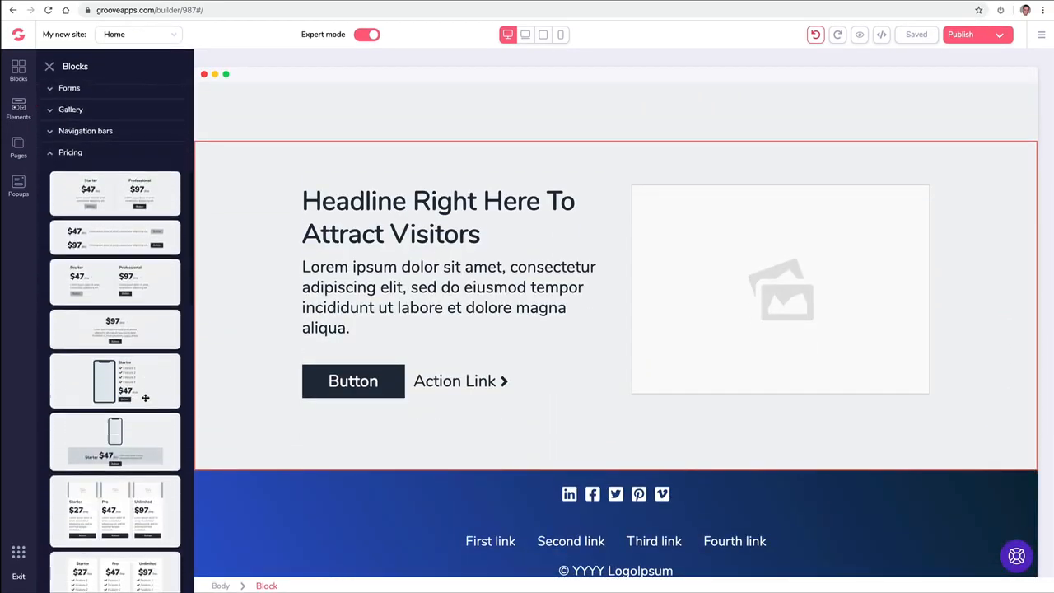
scroll(139, 397, "down", 2)
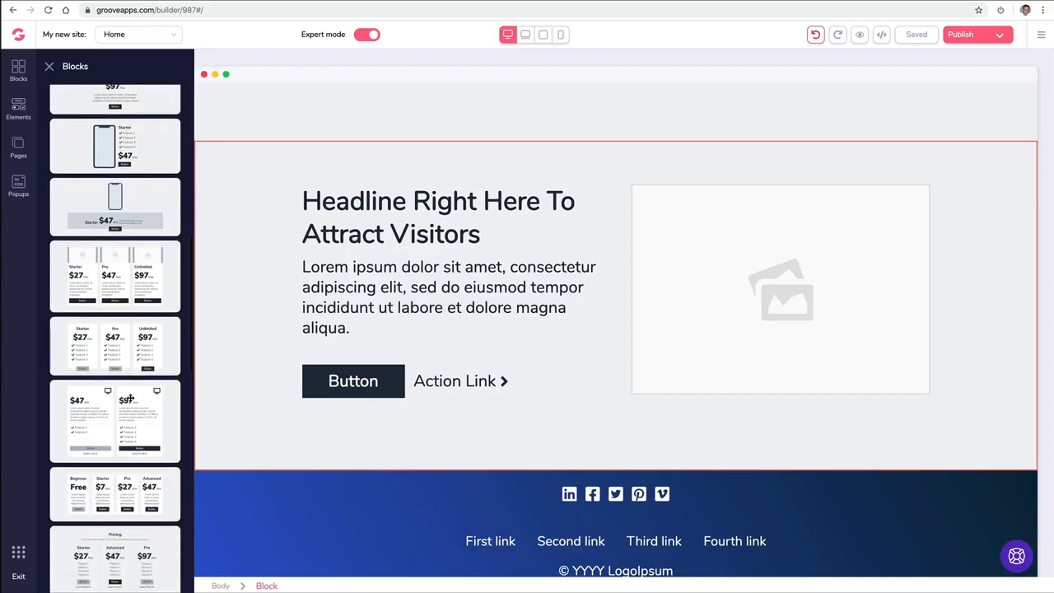
left_click_drag(121, 348, 551, 195)
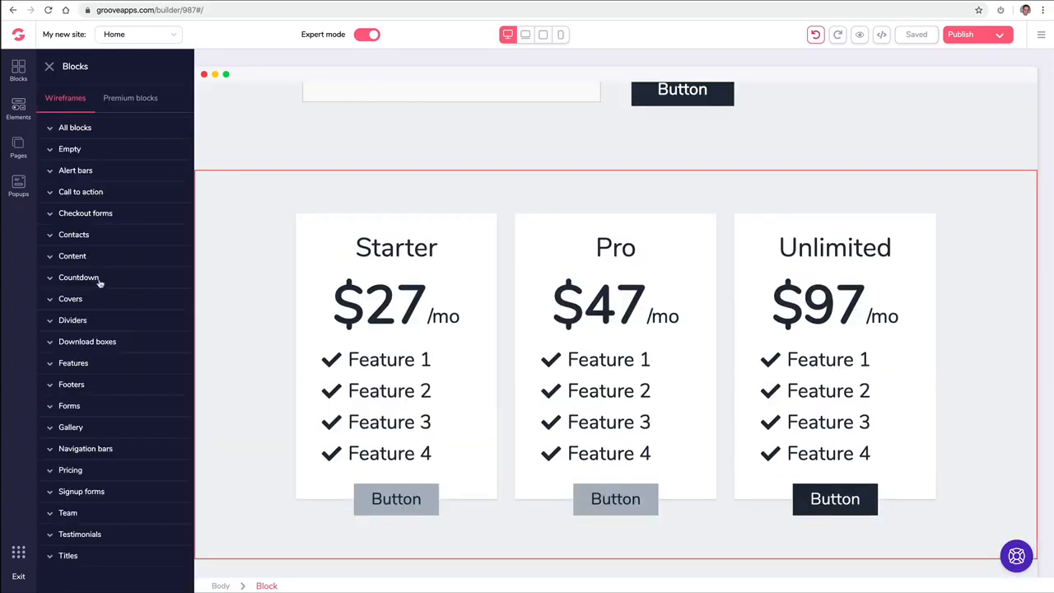
Step: Add the wireframe countdown with four dark circles between the six features and the image-left call to action
left_click(99, 279)
scroll(122, 287, "down", 3)
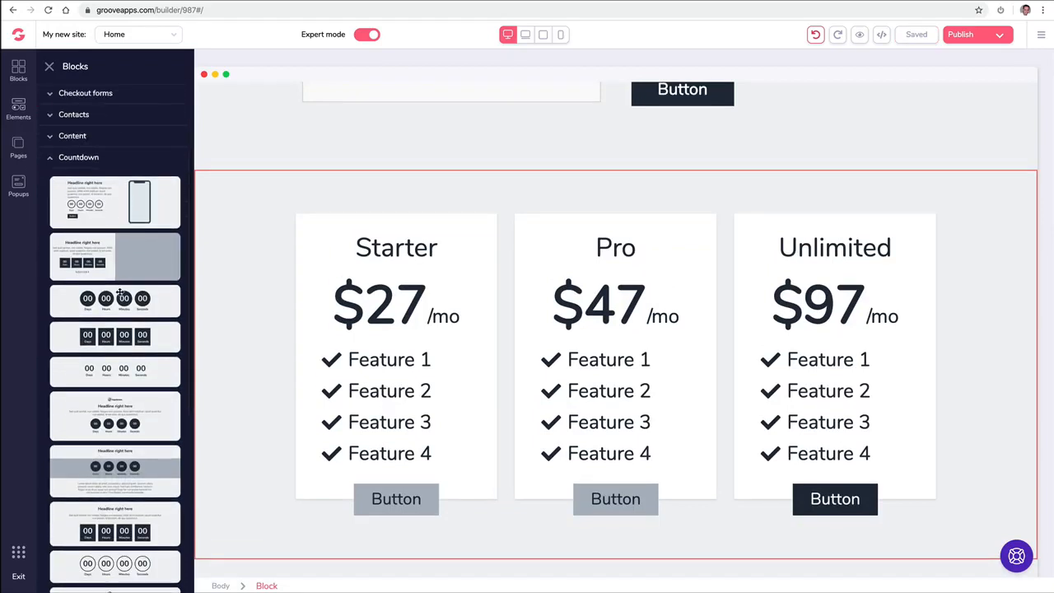
left_click_drag(121, 292, 494, 228)
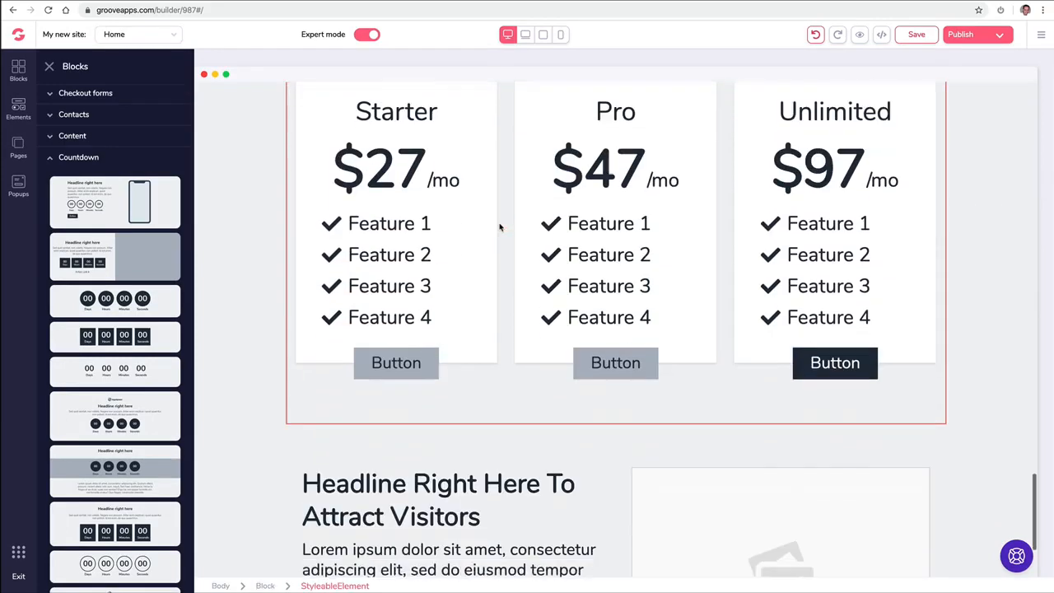
Step: Add the slim wireframe form with the headline beside an input field and button below the countdown
left_click(99, 406)
scroll(138, 479, "down", 5)
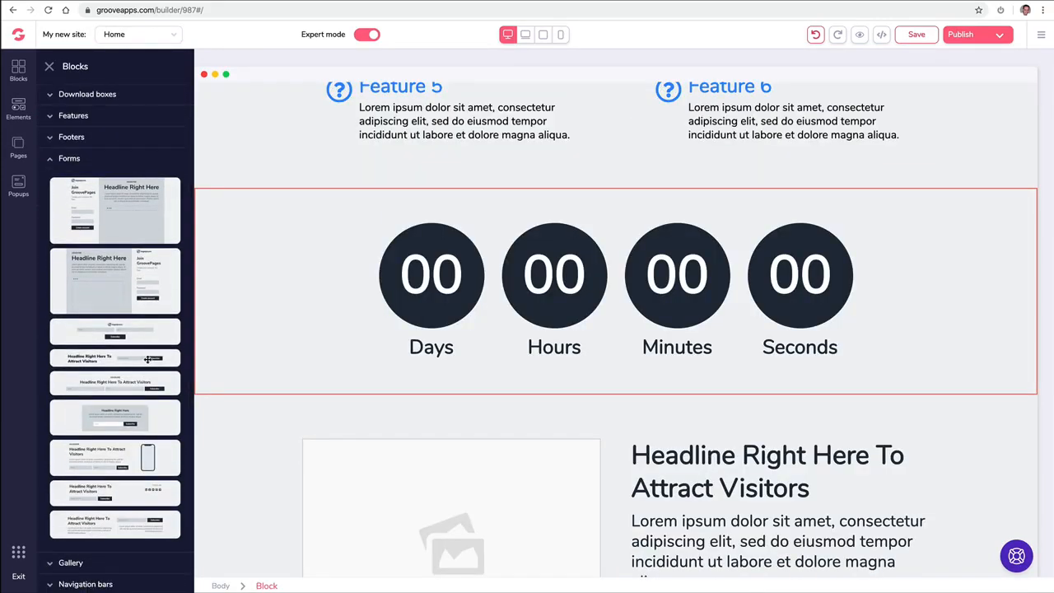
left_click_drag(148, 359, 626, 420)
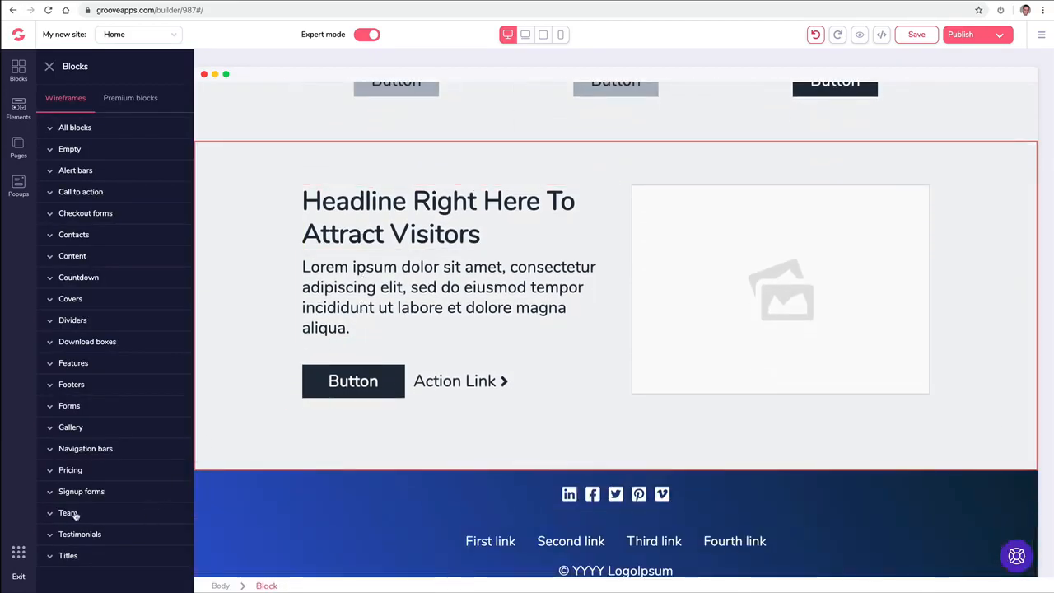
Step: Add the wireframe "Our Team" block with three round-portrait member cards near the end of the page
left_click(69, 512)
scroll(124, 449, "down", 4)
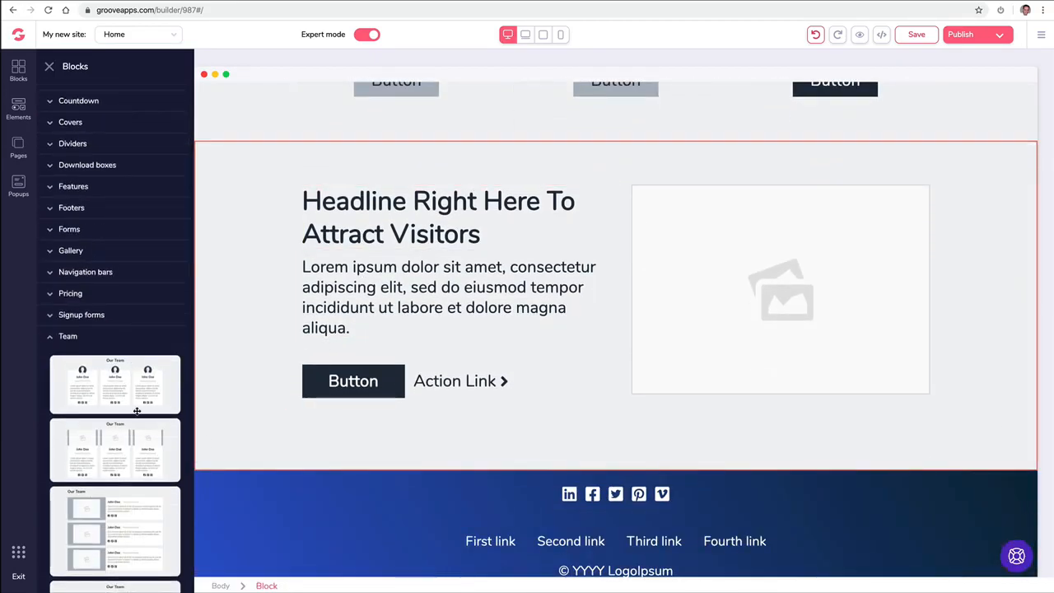
left_click_drag(122, 385, 564, 576)
scroll(911, 280, "up", 4)
scroll(889, 276, "up", 20)
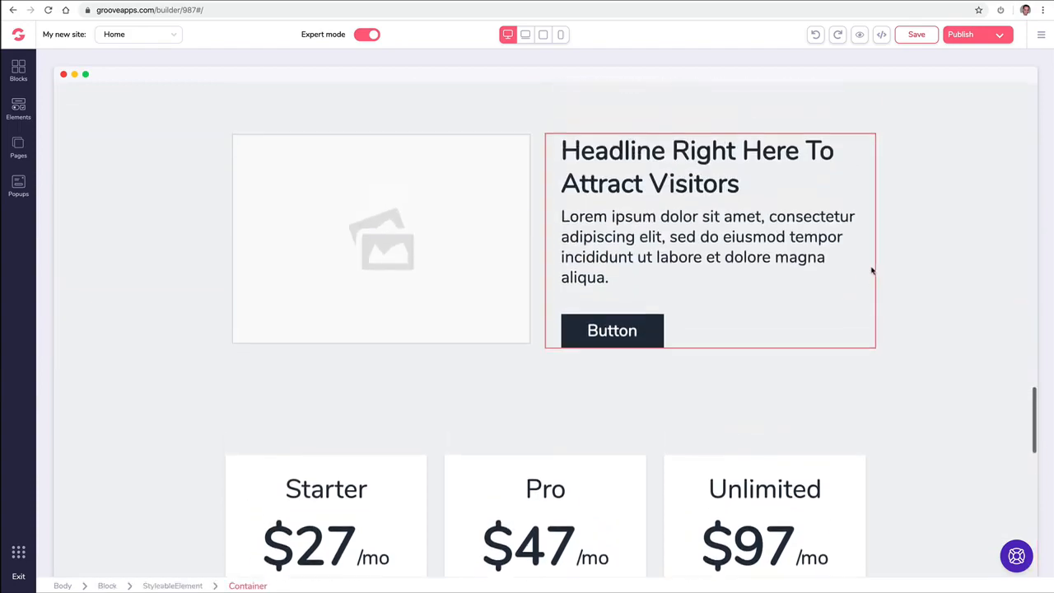
scroll(871, 269, "up", 15)
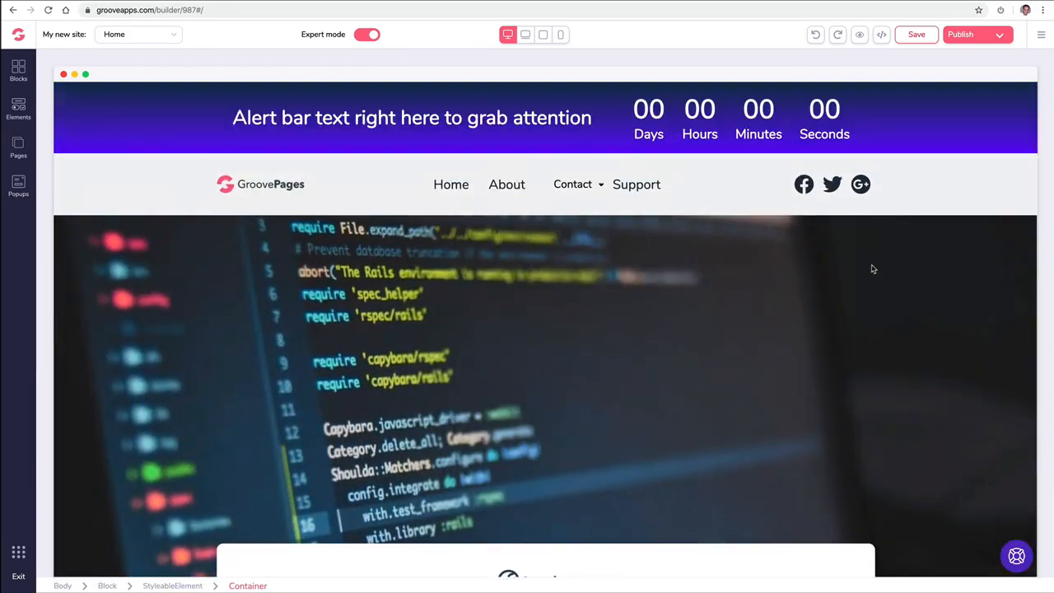
scroll(447, 181, "down", 10)
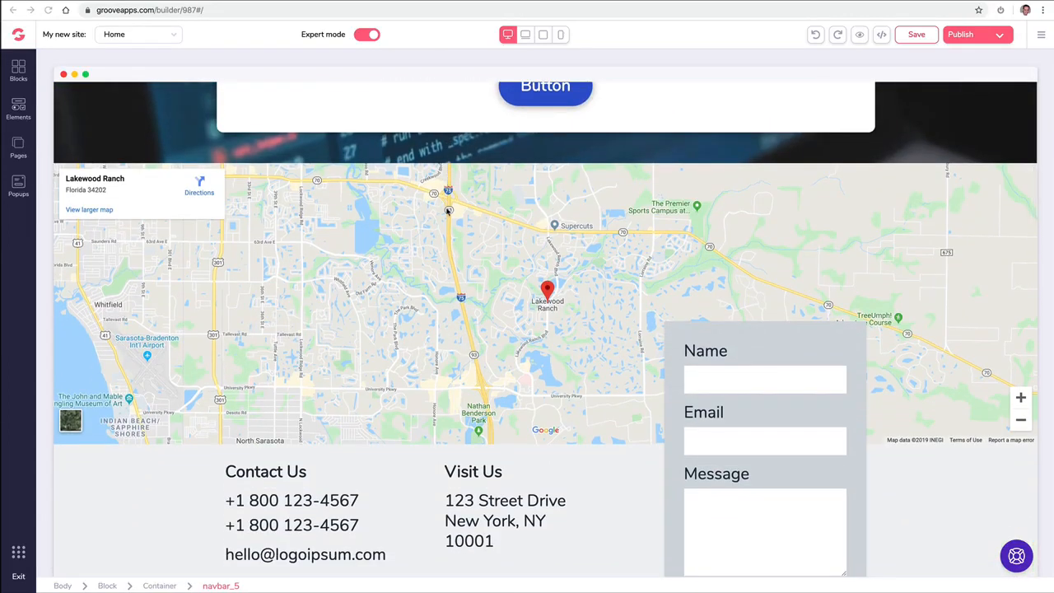
Step: Set the Google map's location to the San Diego street address and update the map
left_click(424, 223)
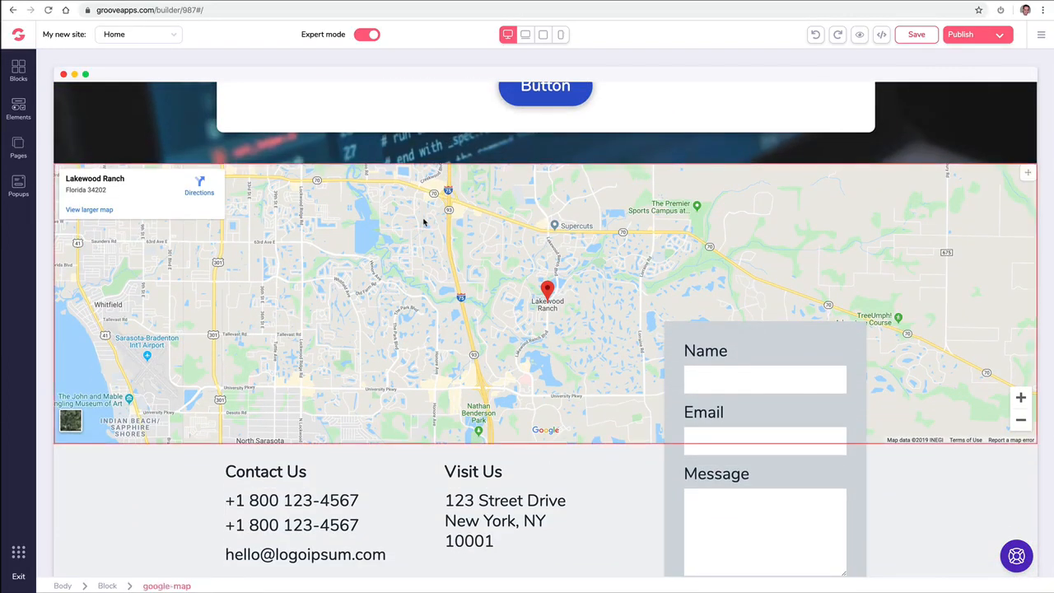
double_click(213, 248)
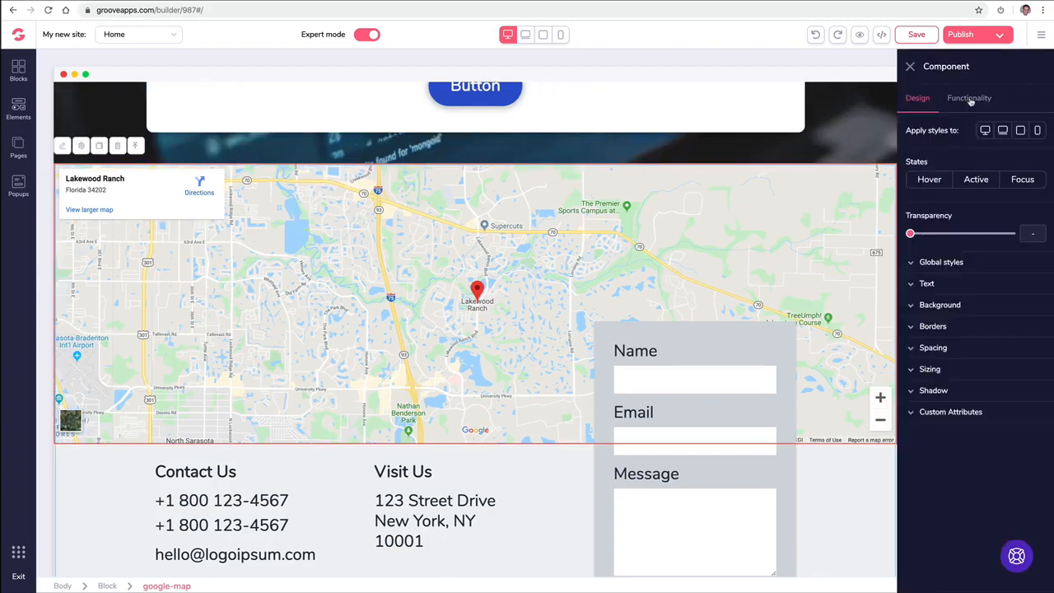
left_click(970, 100)
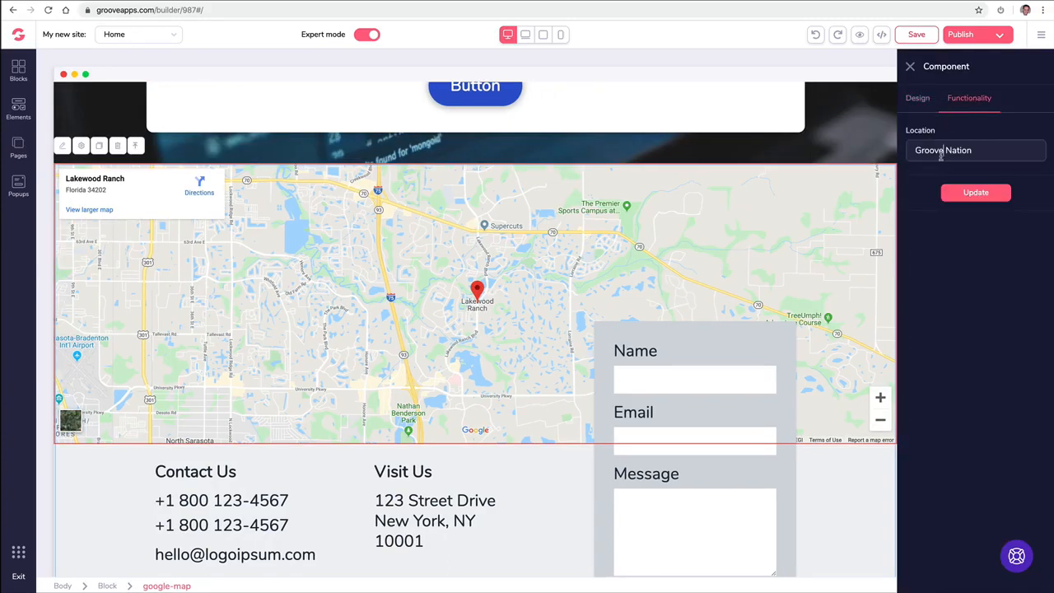
triple_click(941, 153)
type("877")
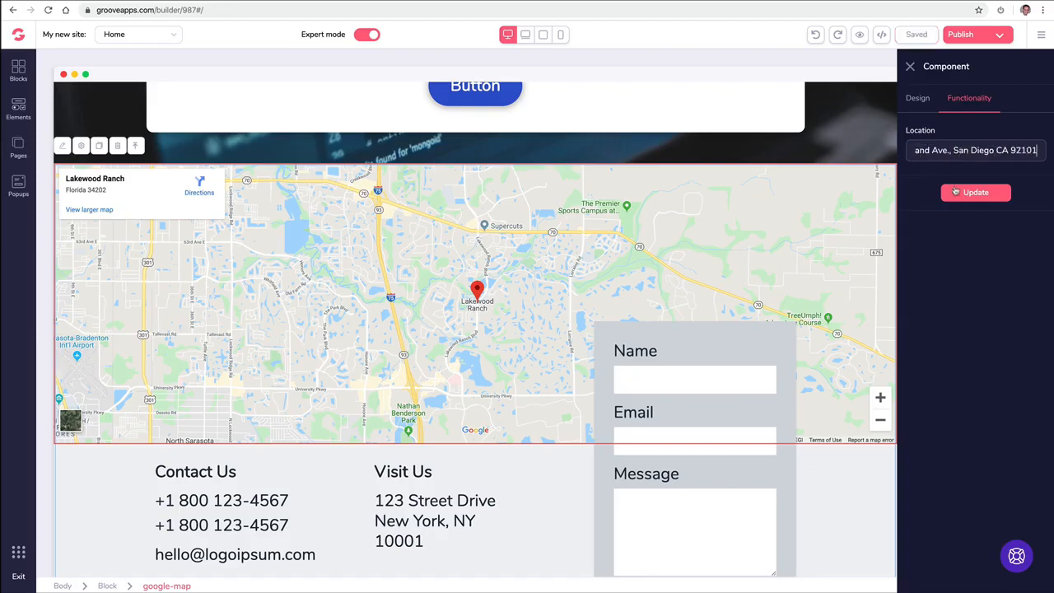
left_click(955, 192)
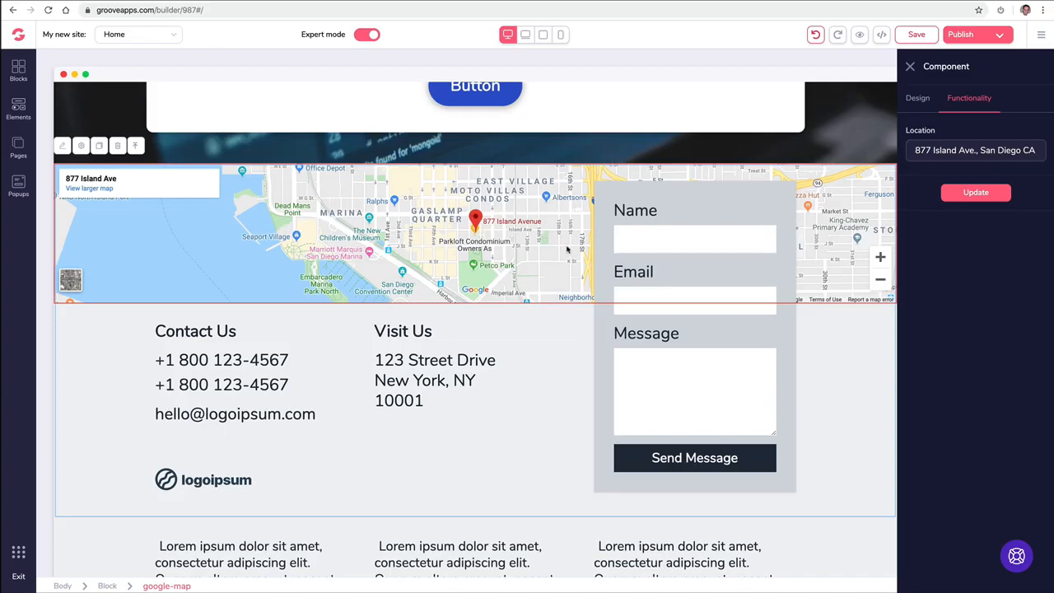
left_click(910, 66)
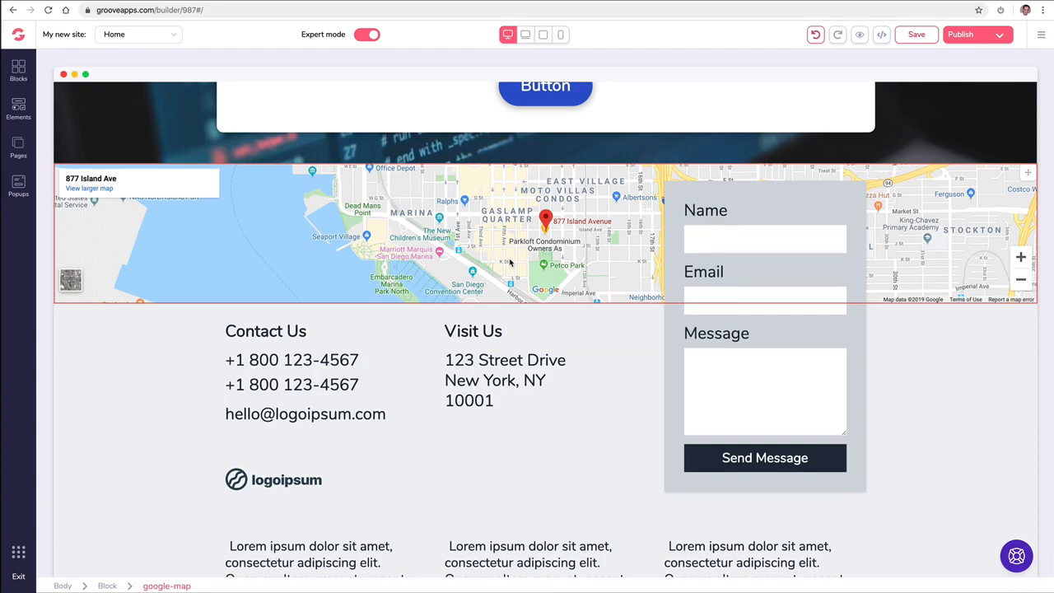
Step: Set the background colour of the three-column testimonial block below the contact section to white
scroll(506, 266, "down", 7)
scroll(535, 247, "up", 2)
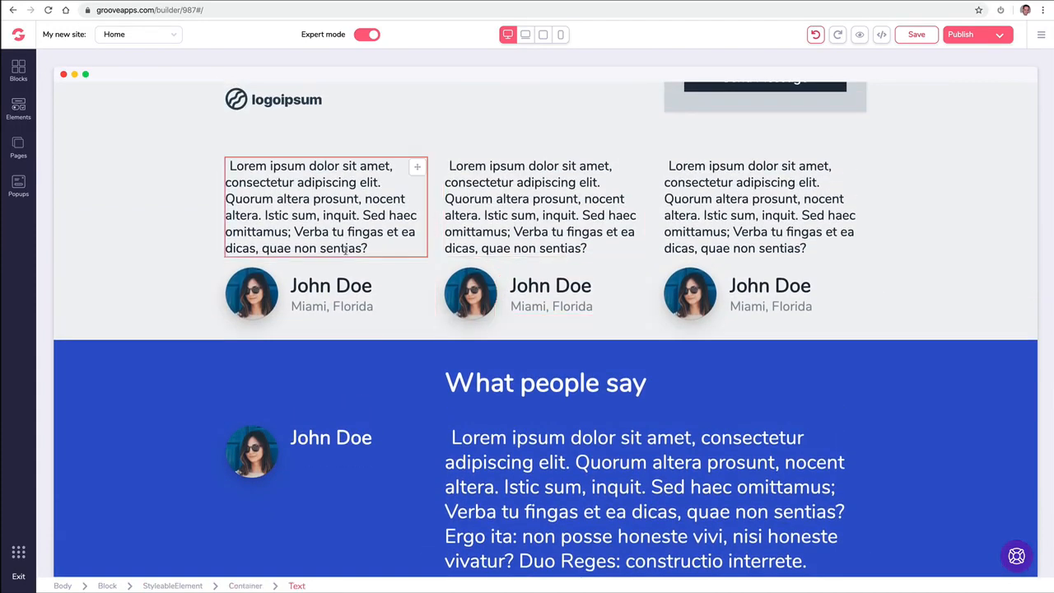
scroll(207, 285, "down", 1)
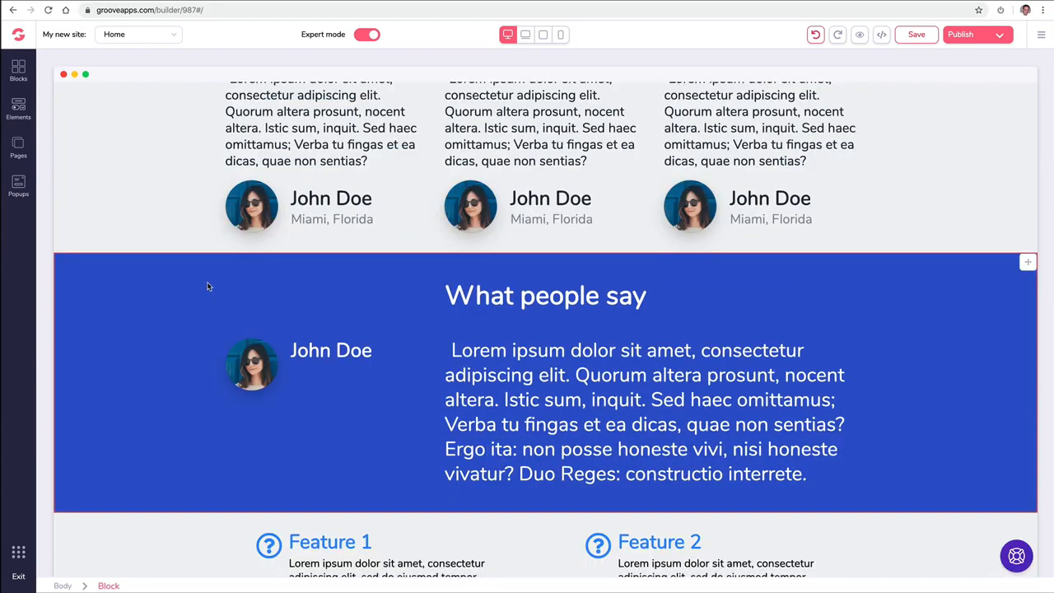
scroll(206, 286, "up", 2)
left_click(173, 210)
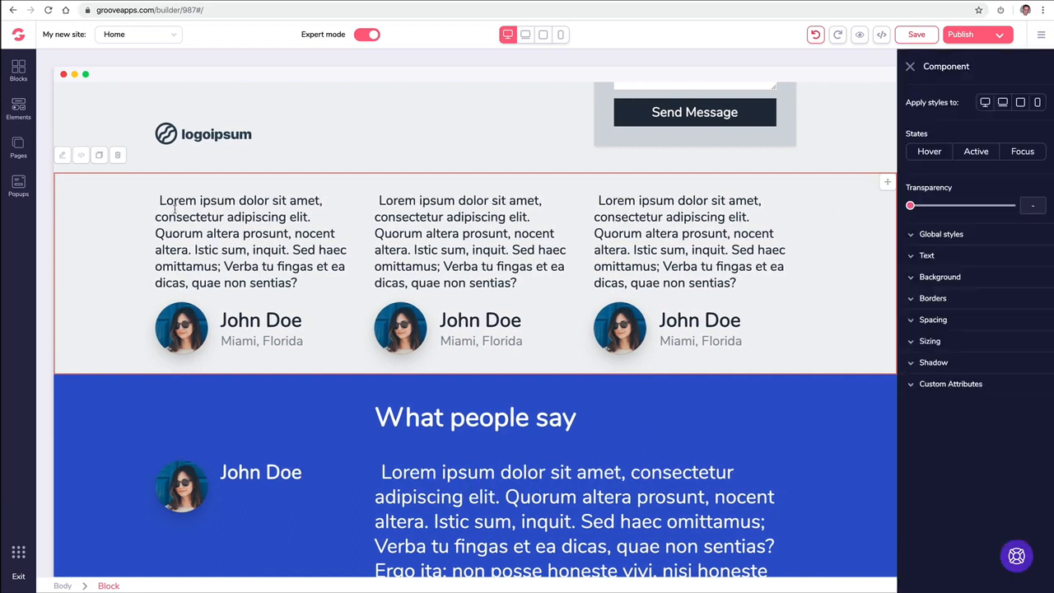
left_click(916, 280)
left_click(1034, 298)
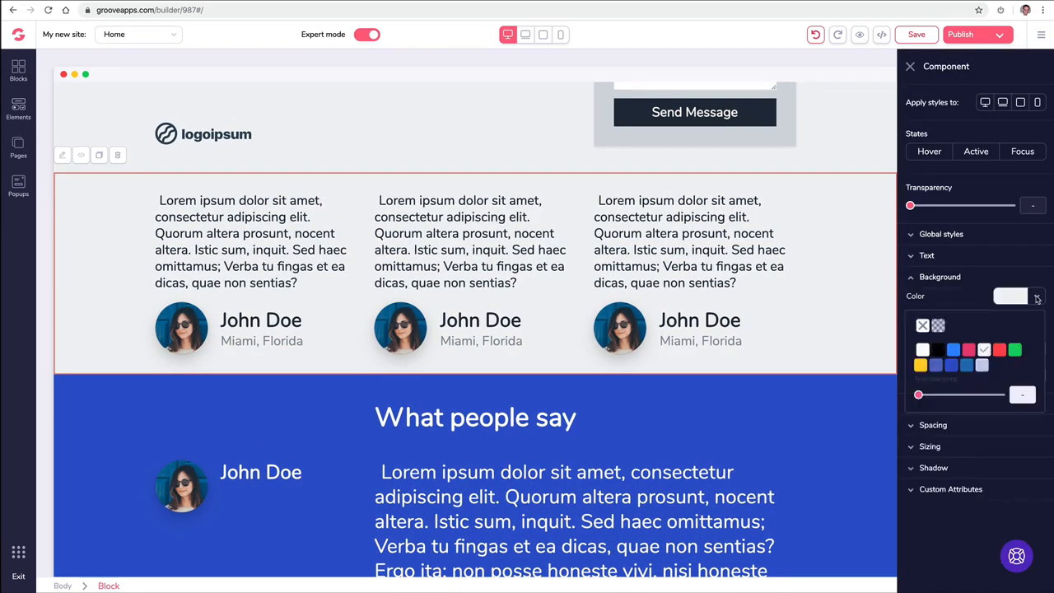
left_click(967, 367)
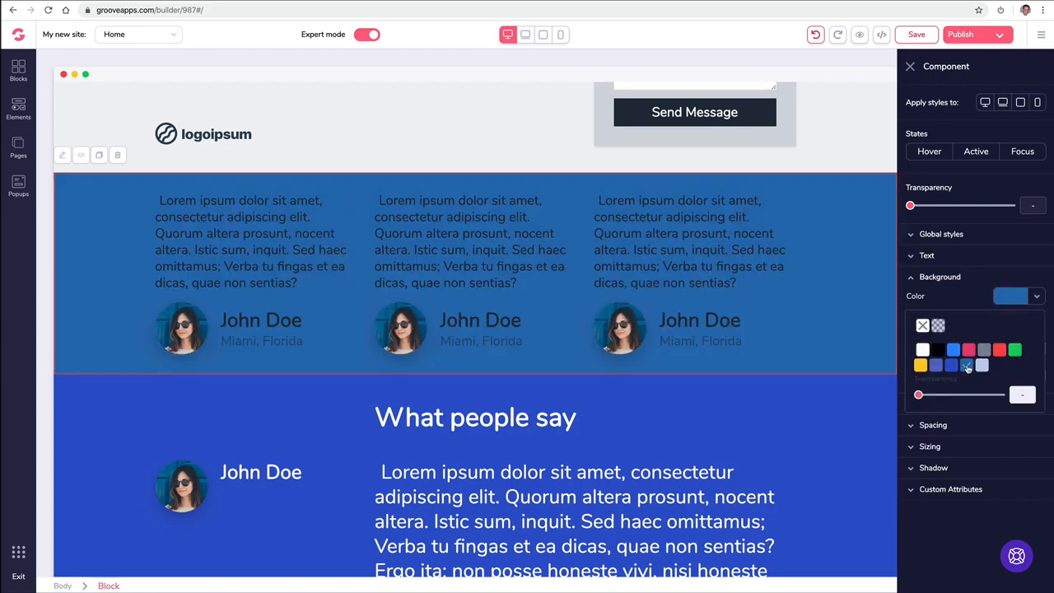
left_click(951, 366)
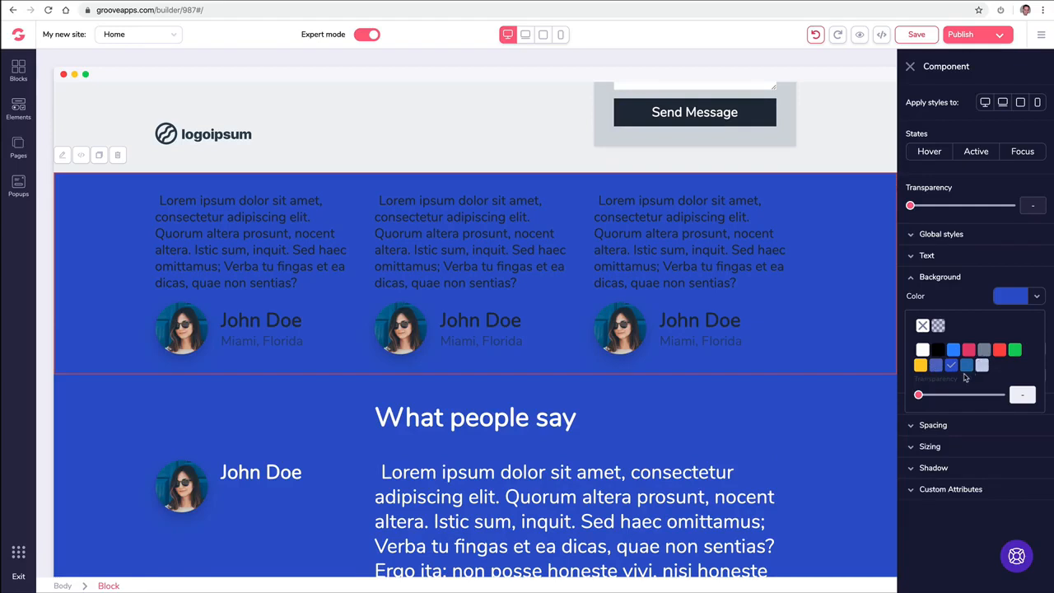
left_click(922, 350)
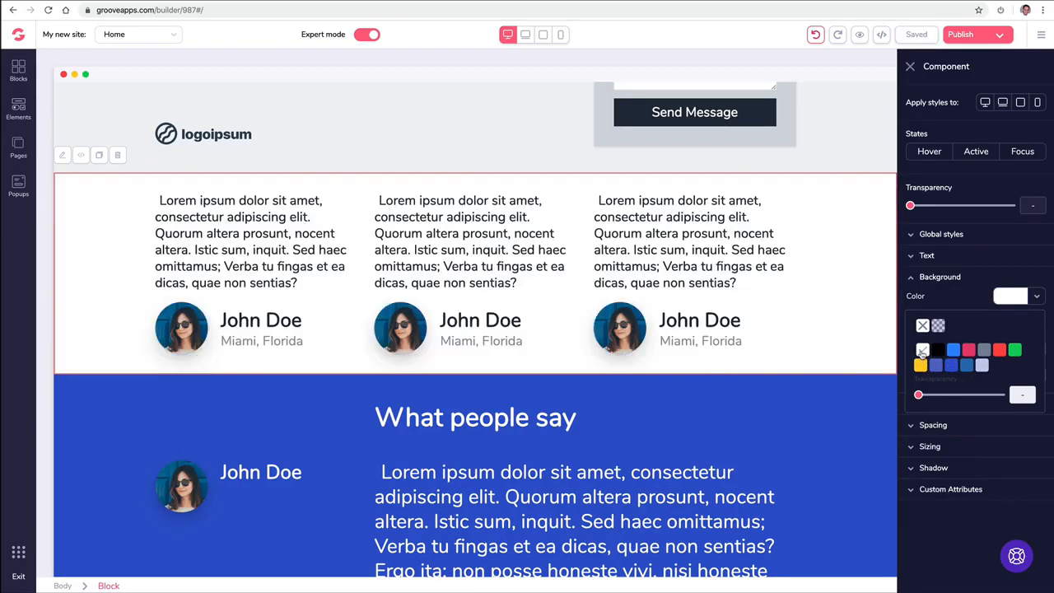
Step: Set the "What people say" block's background colour to a dark red shade
left_click(487, 405)
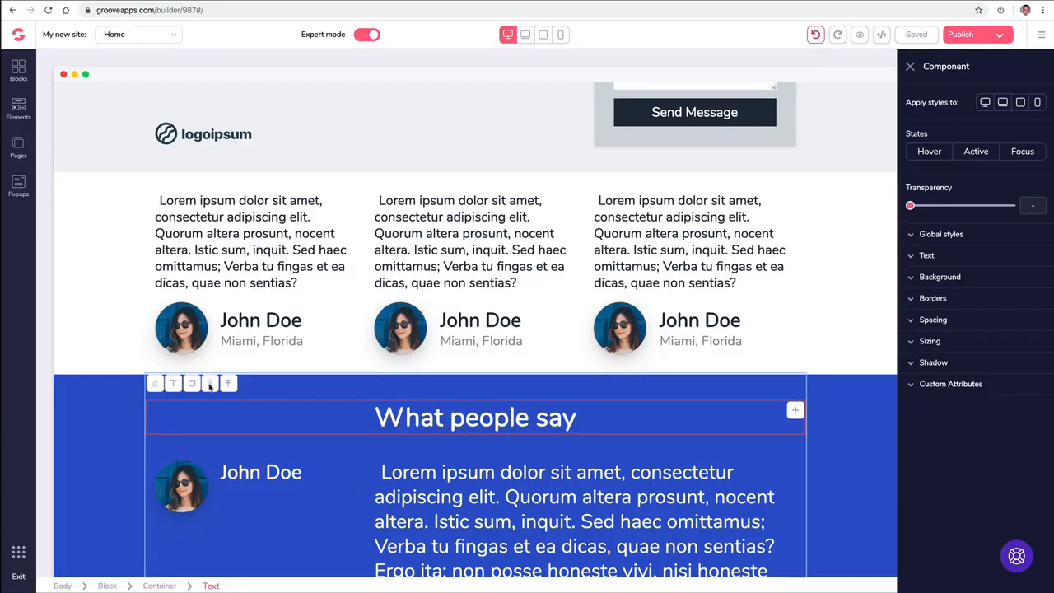
left_click(114, 405)
scroll(140, 370, "down", 2)
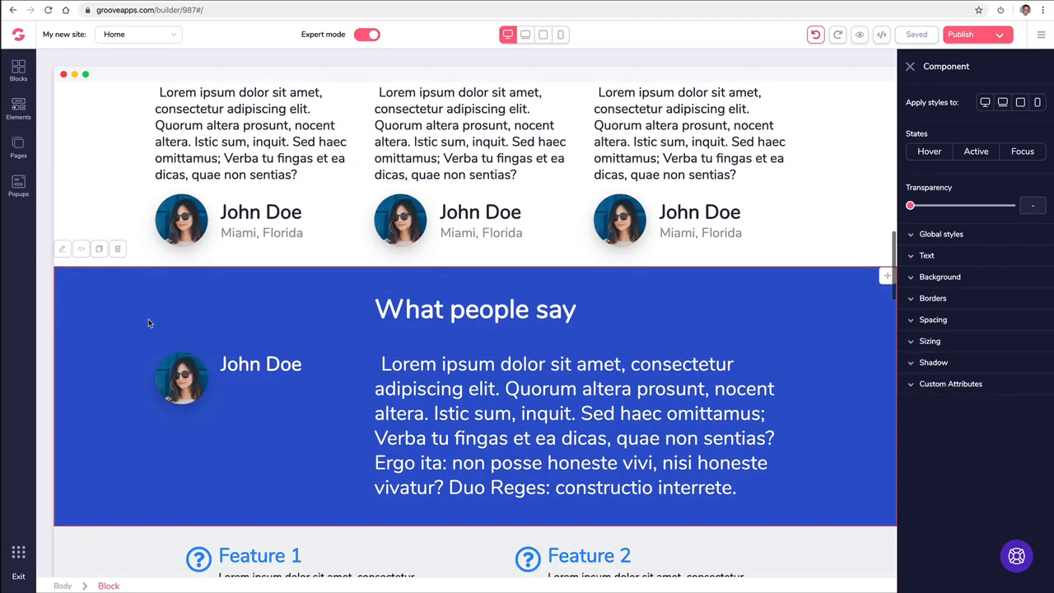
left_click(939, 276)
left_click(1036, 298)
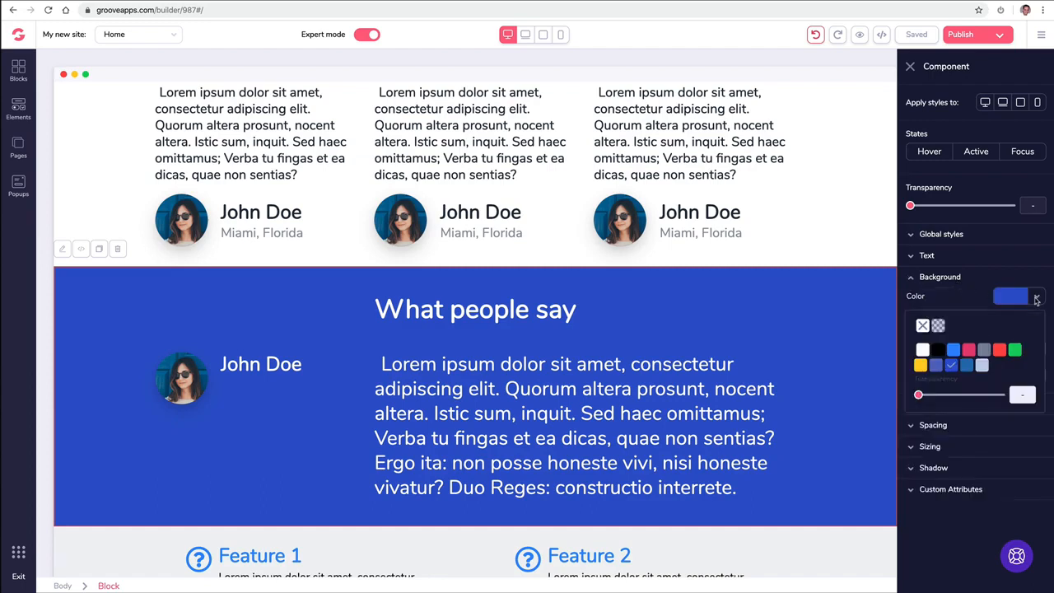
mouse_move(1003, 354)
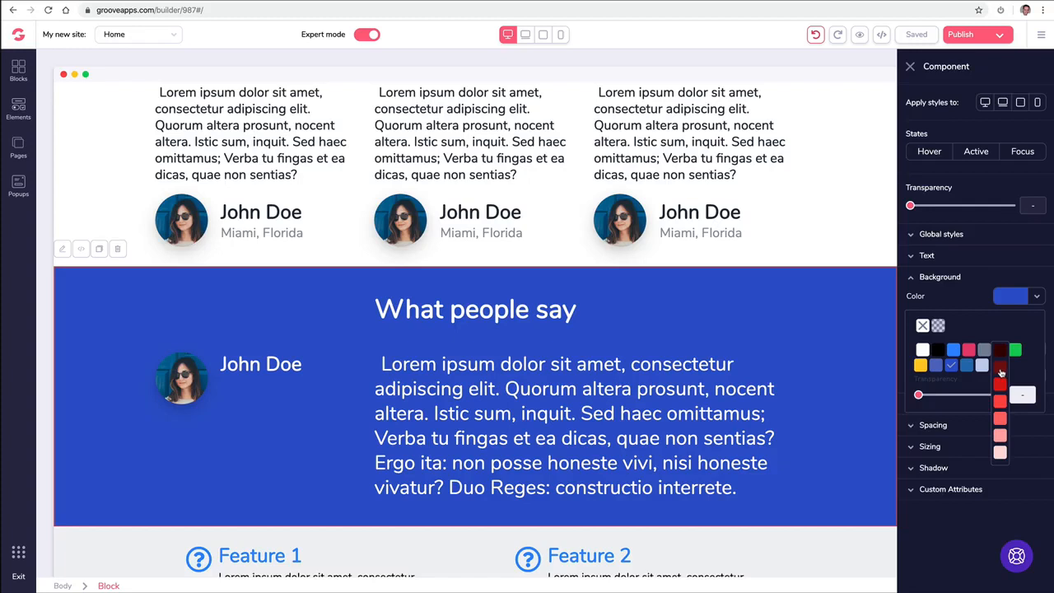
left_click(1000, 372)
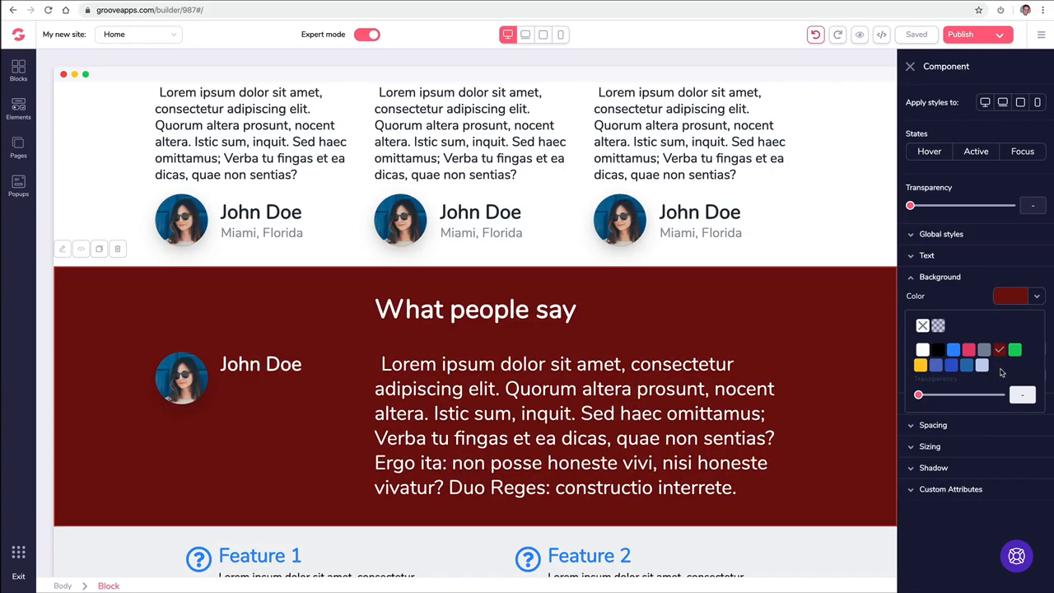
left_click(910, 66)
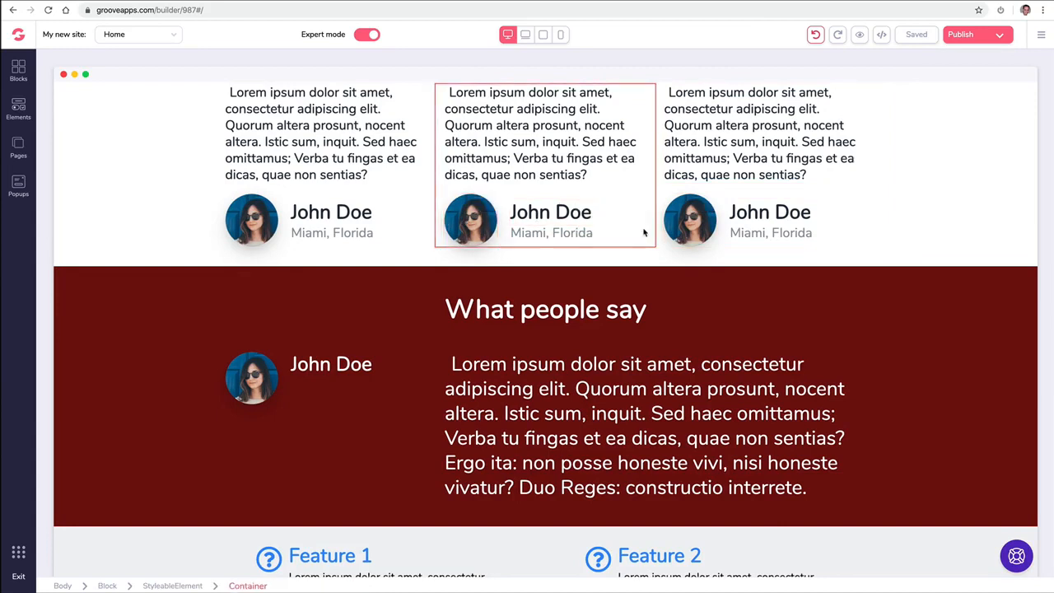
Step: Try a dark red background on the inner element enclosing all three testimonial columns, and clear that colour again
scroll(683, 228, "up", 2)
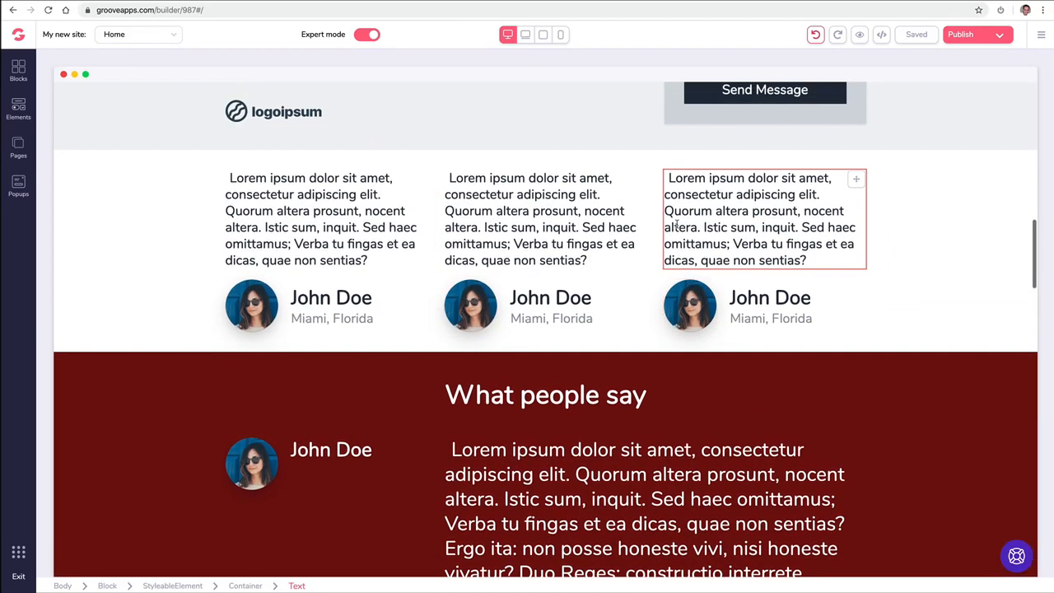
left_click(556, 318)
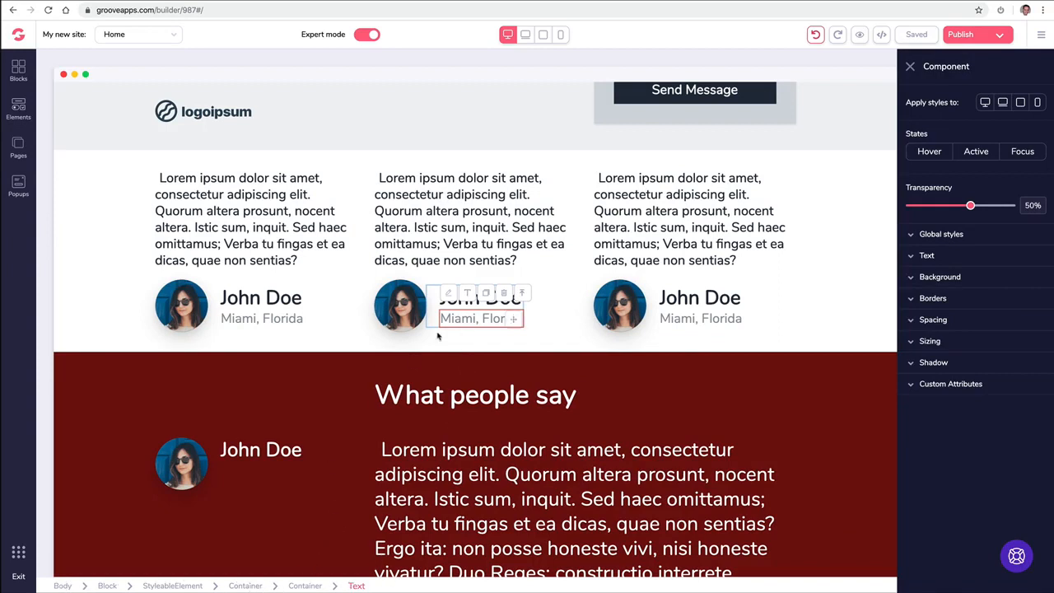
left_click(523, 296)
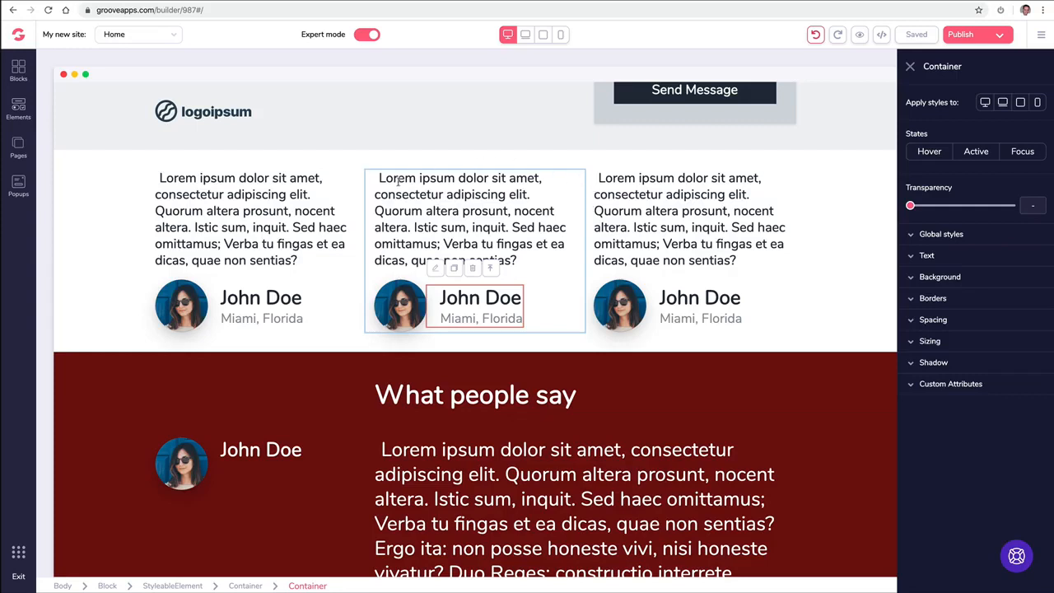
left_click(489, 269)
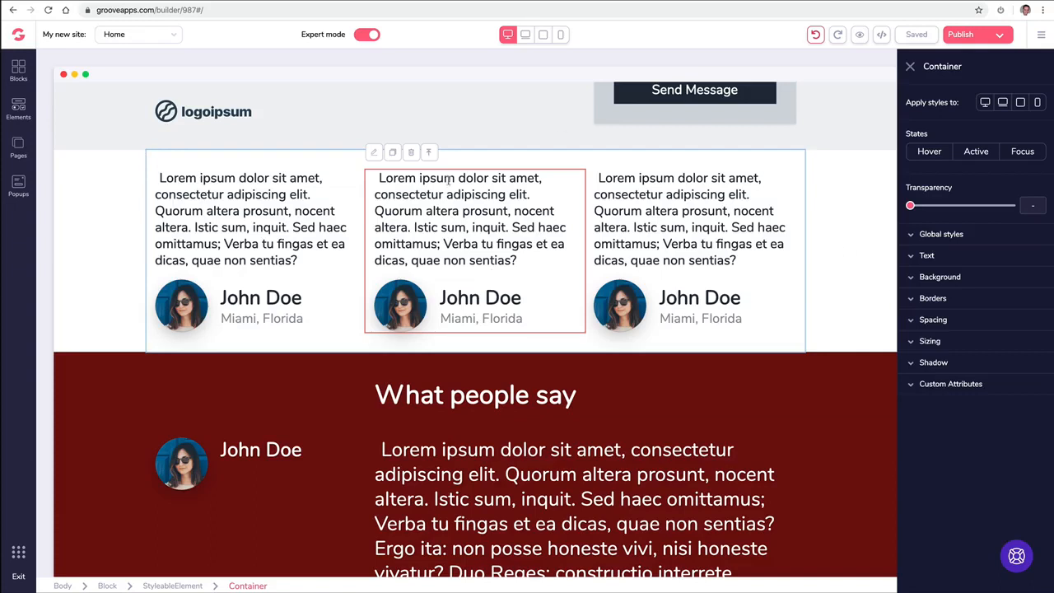
left_click(428, 156)
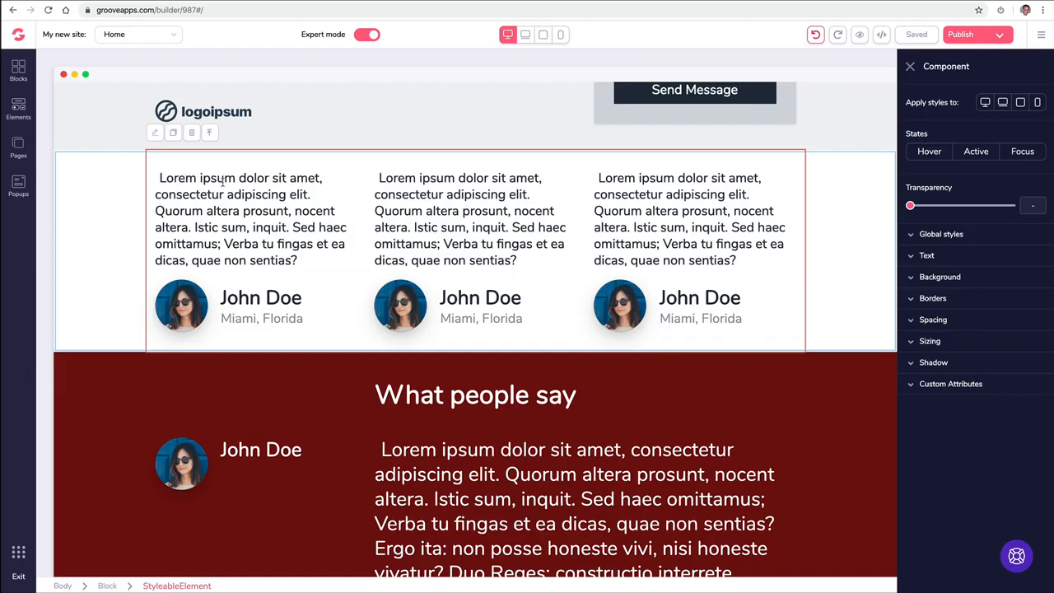
left_click(912, 279)
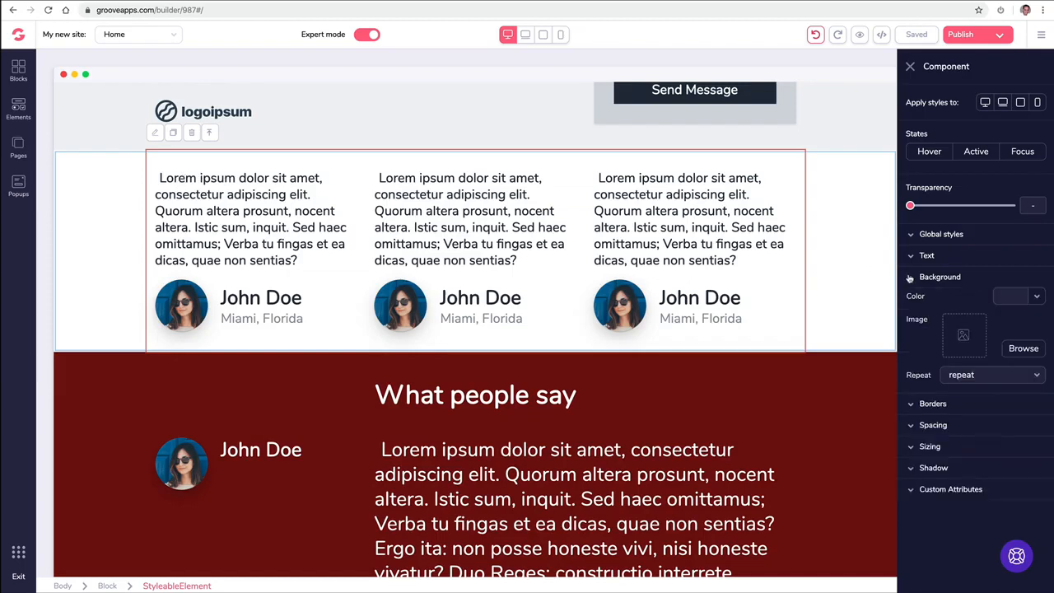
left_click(1016, 296)
mouse_move(994, 354)
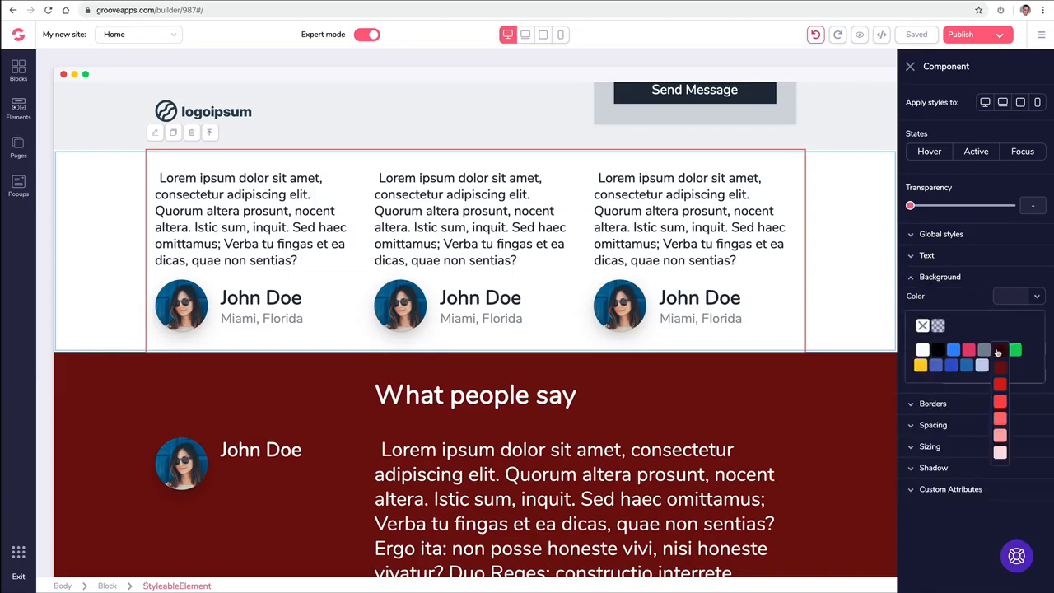
left_click(999, 372)
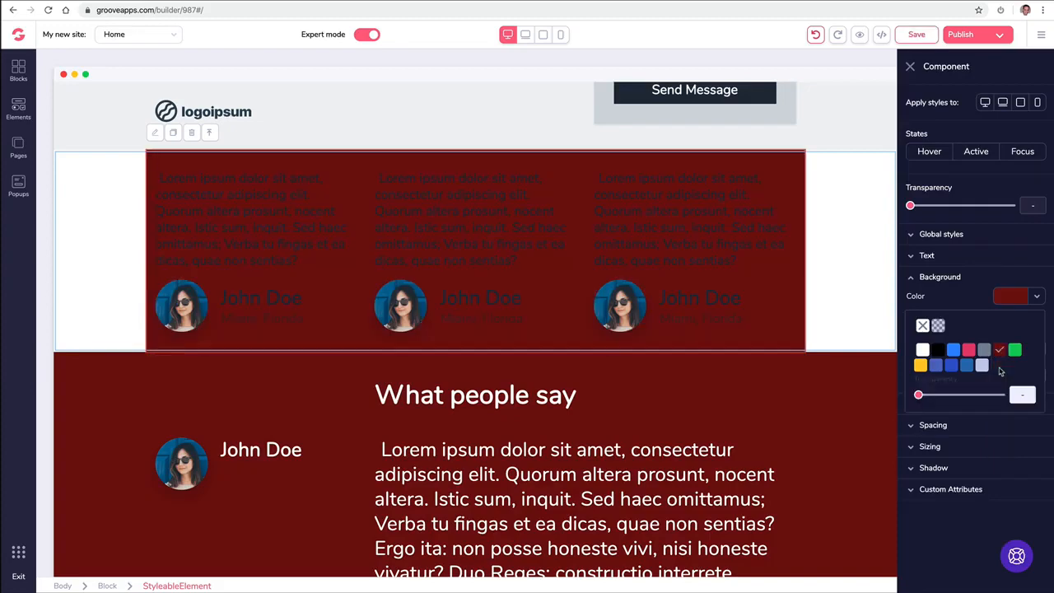
left_click(923, 326)
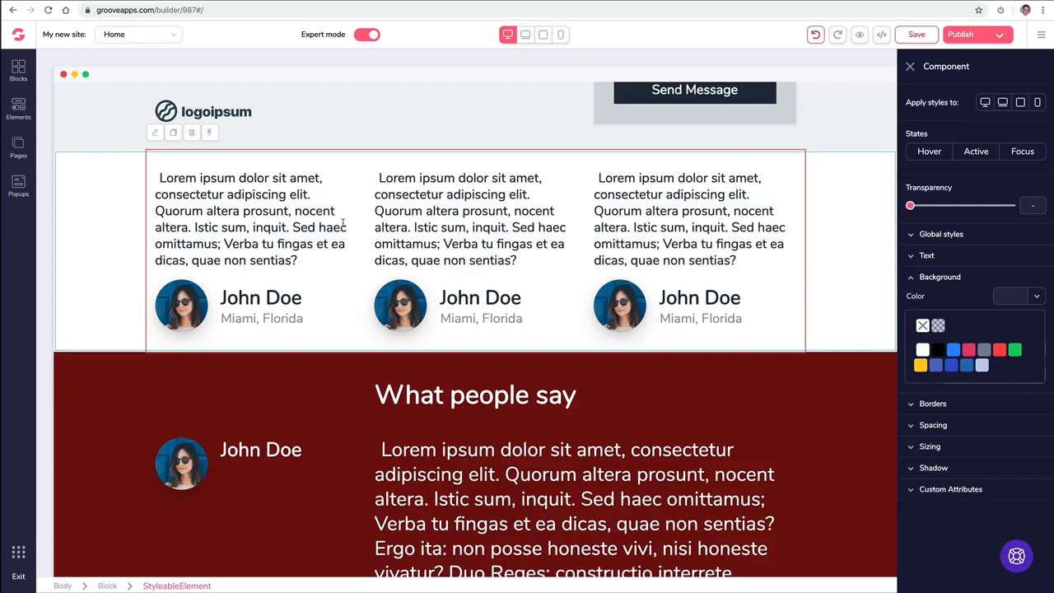
left_click(216, 135)
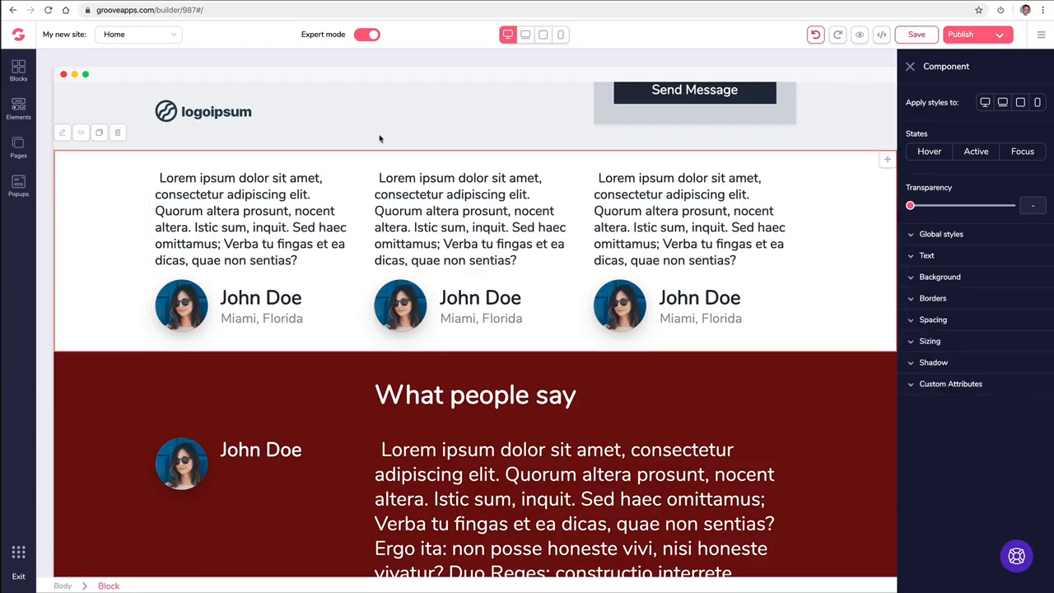
left_click(911, 67)
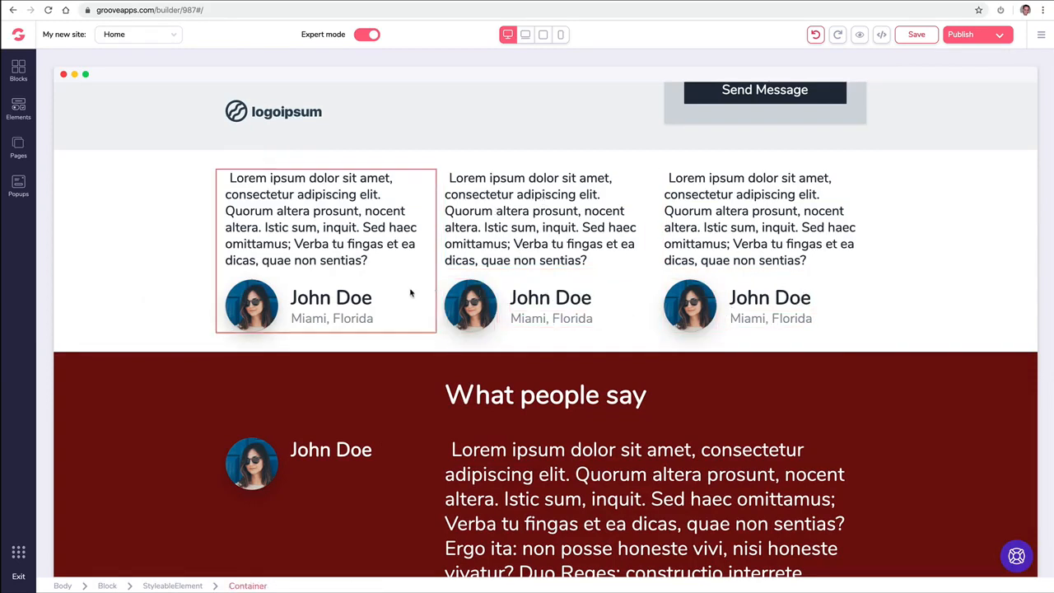
Step: Examine the middle testimonial's nesting by moving the selection from its location text up to its column container
left_click(542, 314)
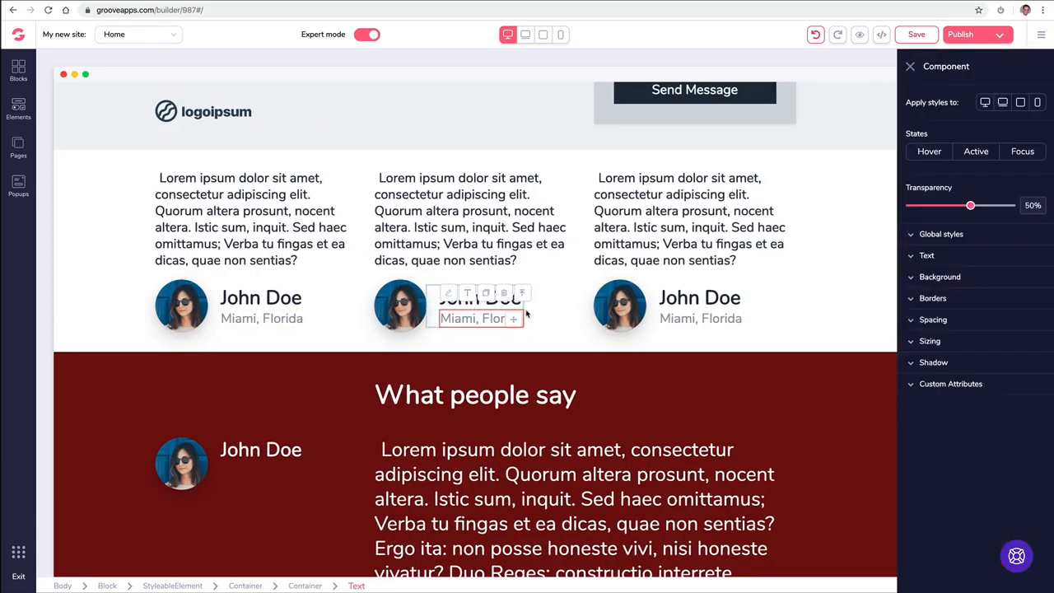
left_click(523, 294)
left_click(491, 272)
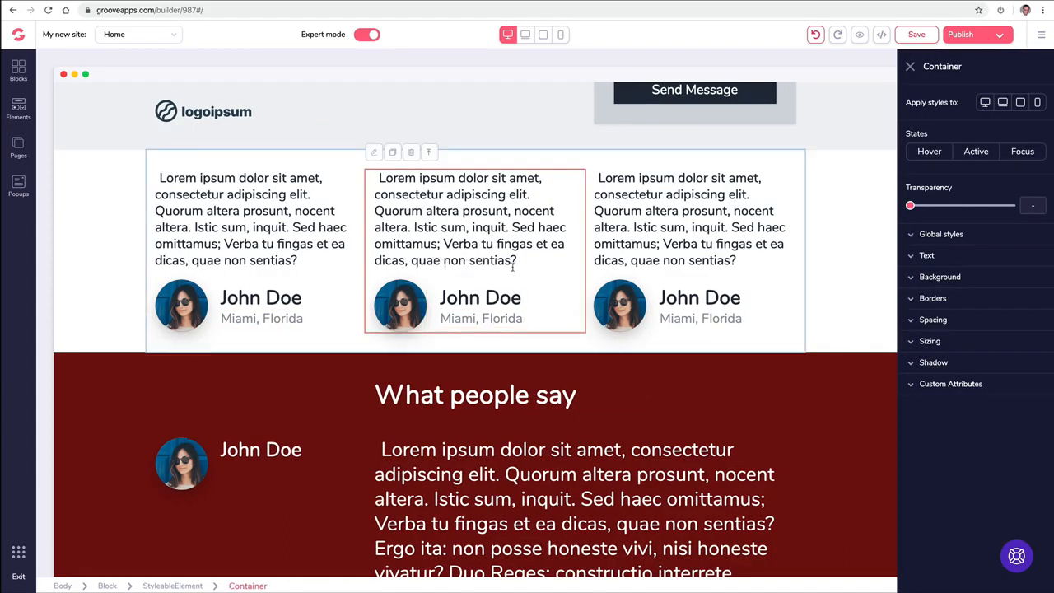
left_click(624, 253)
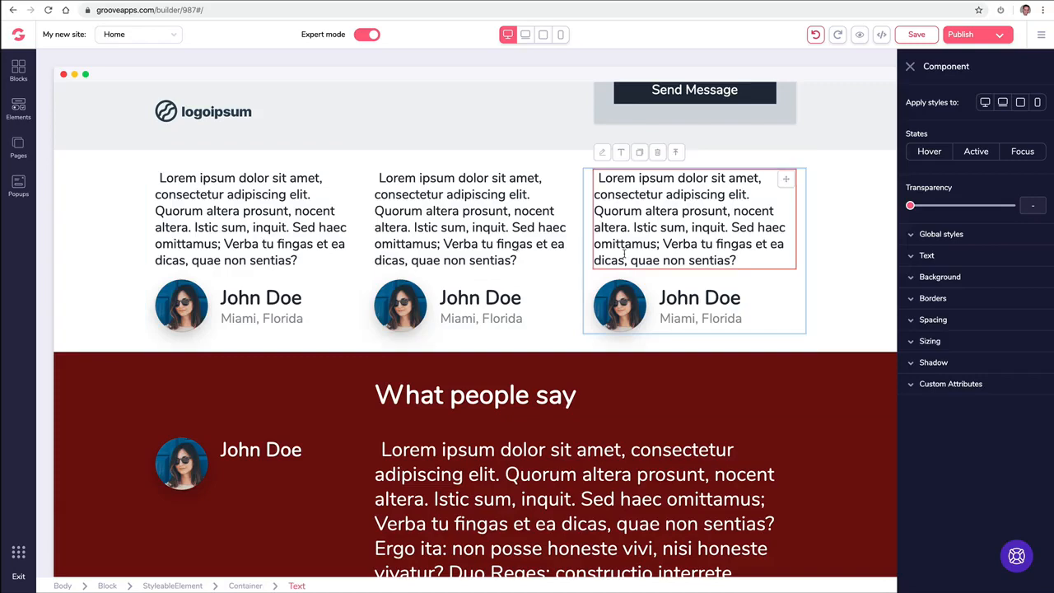
left_click(910, 66)
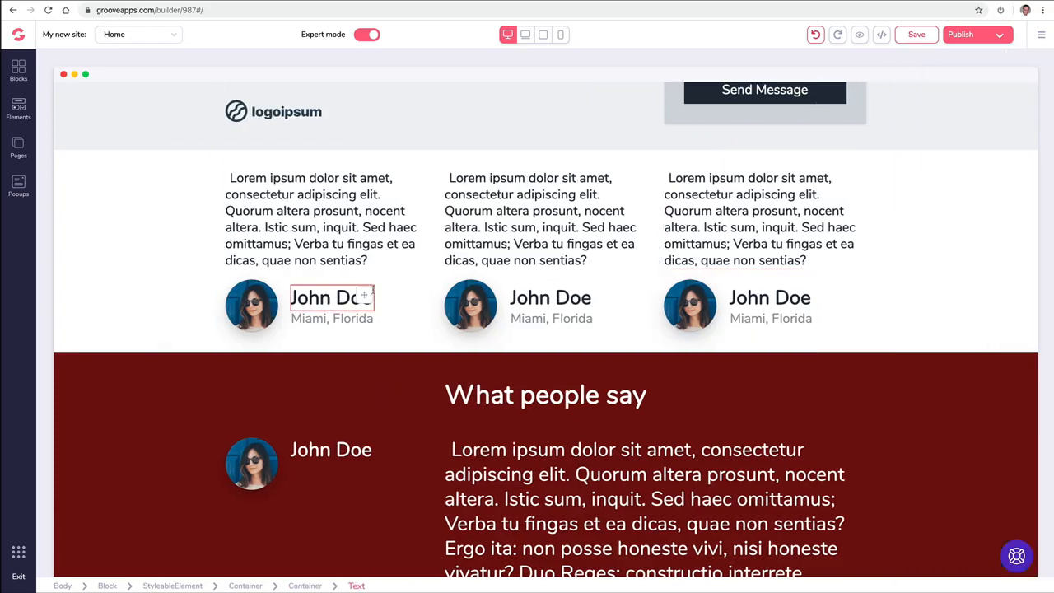
scroll(500, 252, "down", 3)
scroll(501, 251, "up", 1)
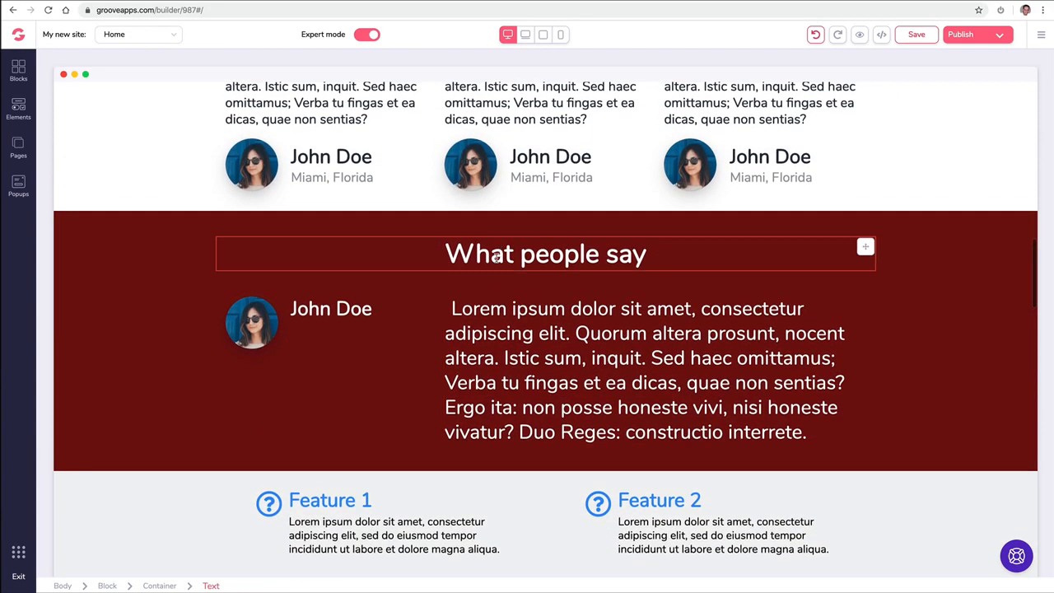
Step: Replace the round portrait in the "What people say" block with the tuxedo photo from the image library
left_click(258, 324)
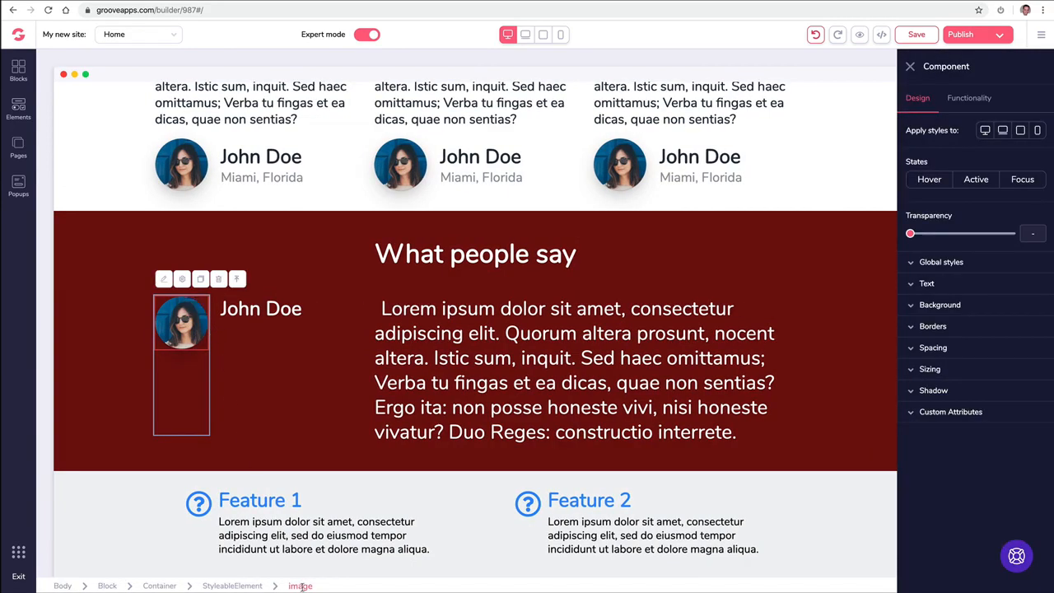
left_click(977, 98)
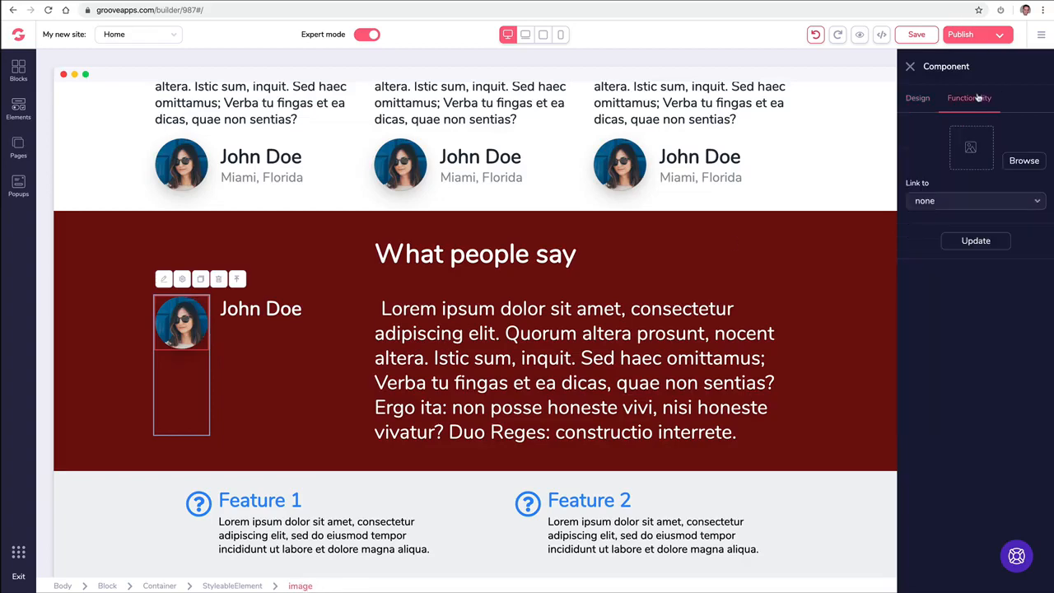
left_click(1012, 159)
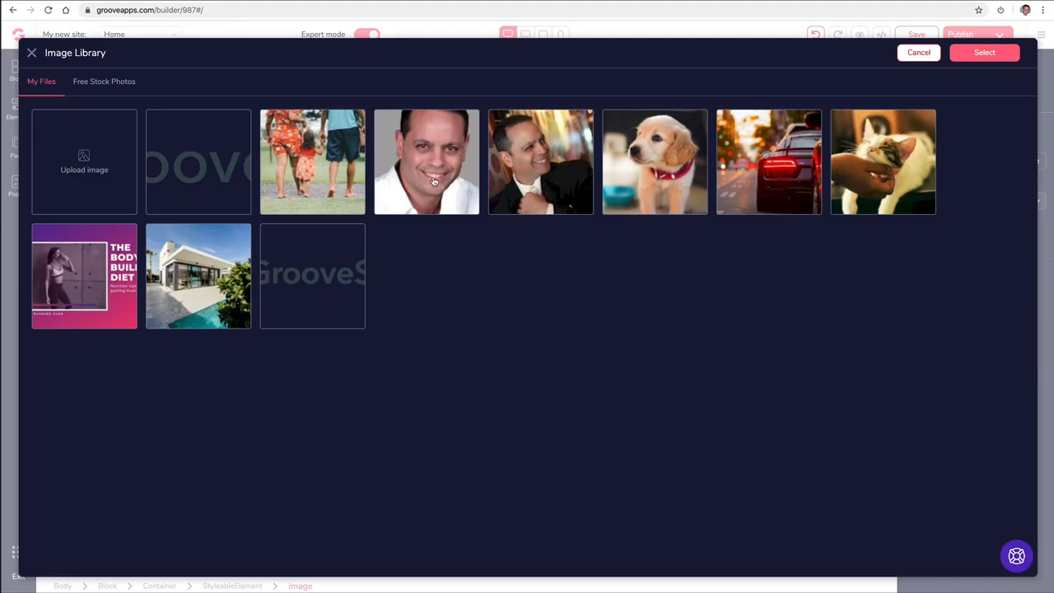
left_click(512, 172)
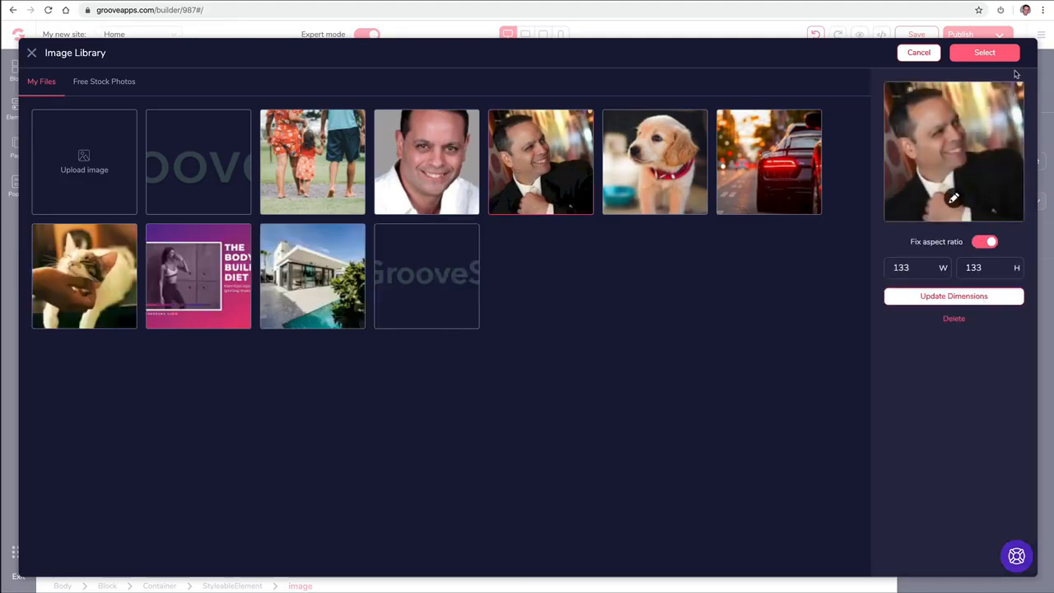
left_click(973, 54)
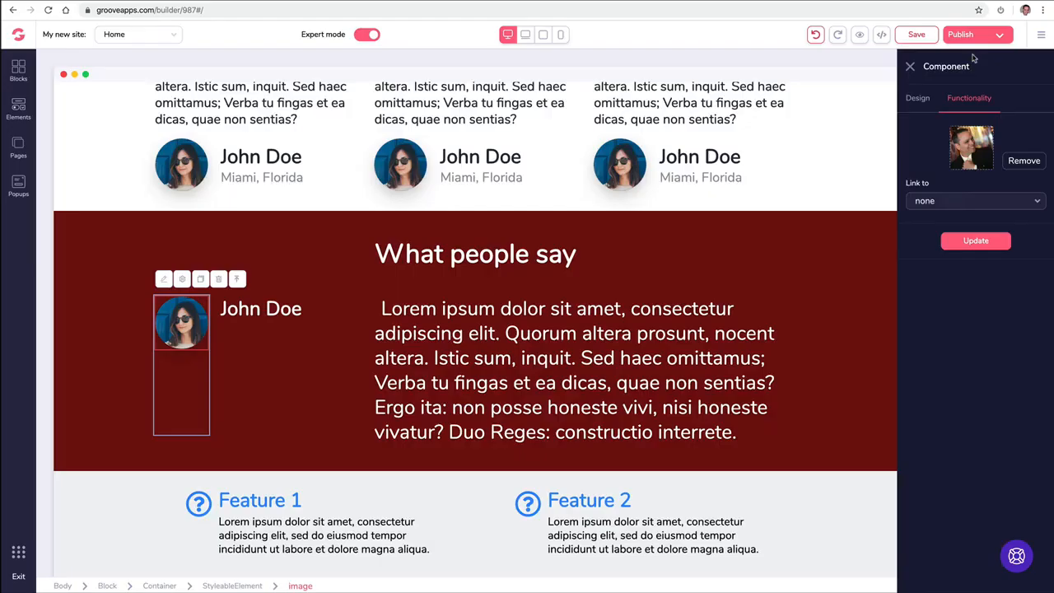
left_click(975, 242)
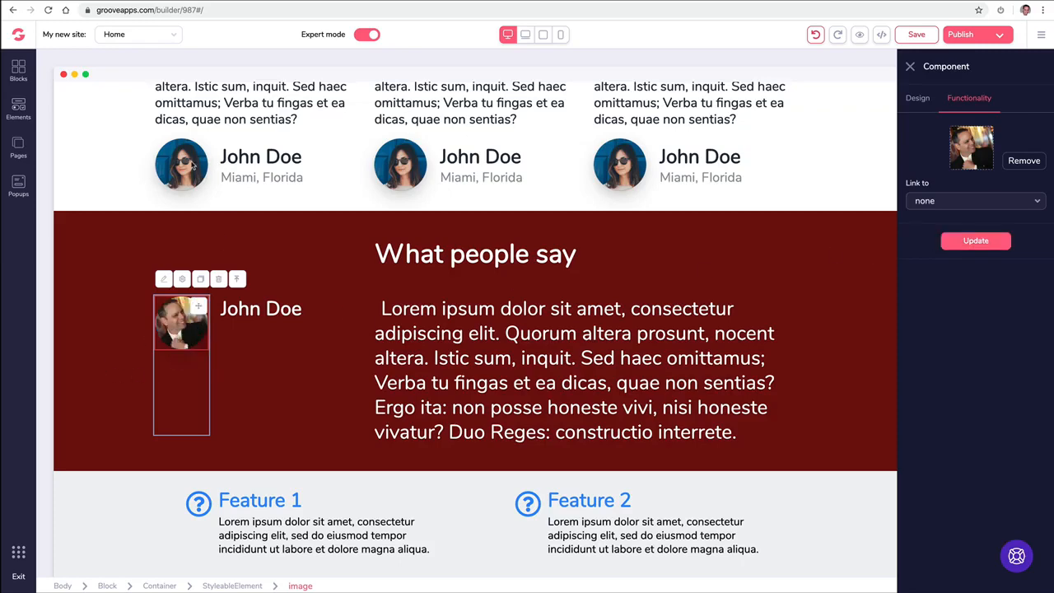
Step: Replace the middle testimonial's round portrait with the library photo of the man in the white shirt
left_click(194, 165)
left_click(397, 168)
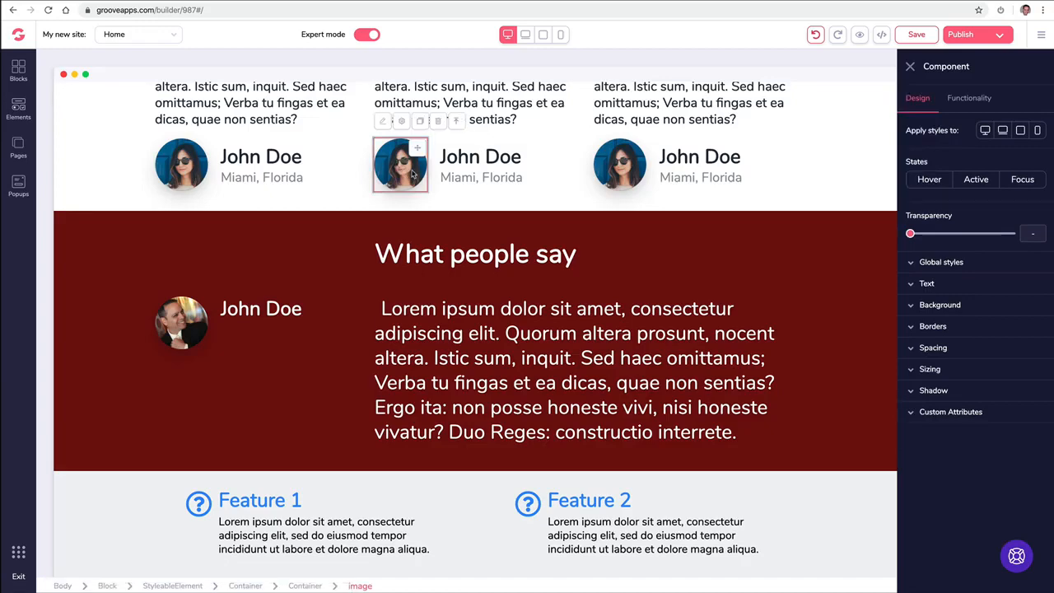
left_click(979, 97)
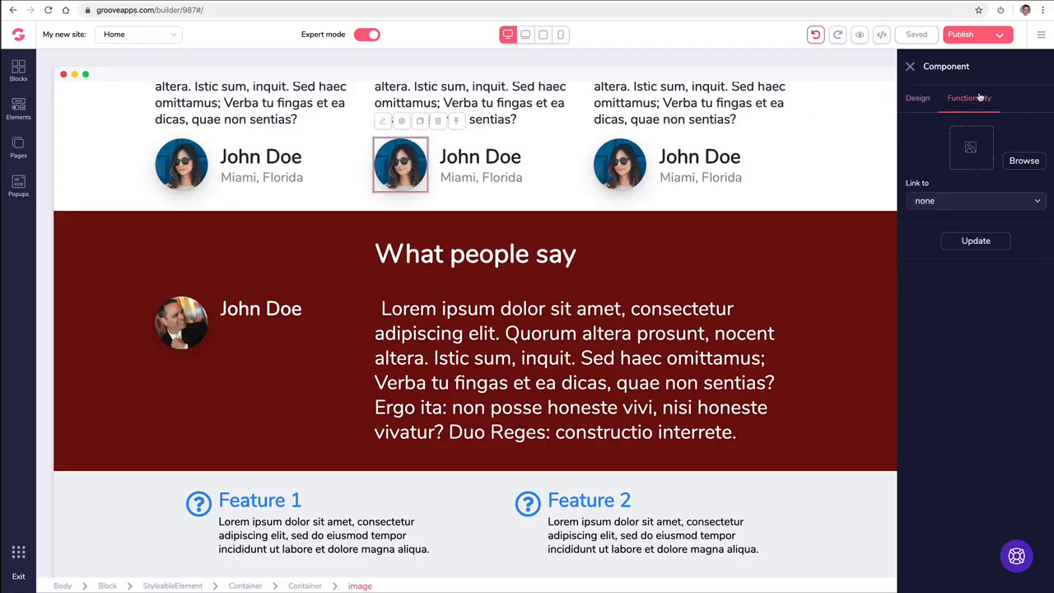
left_click(1023, 160)
left_click(415, 173)
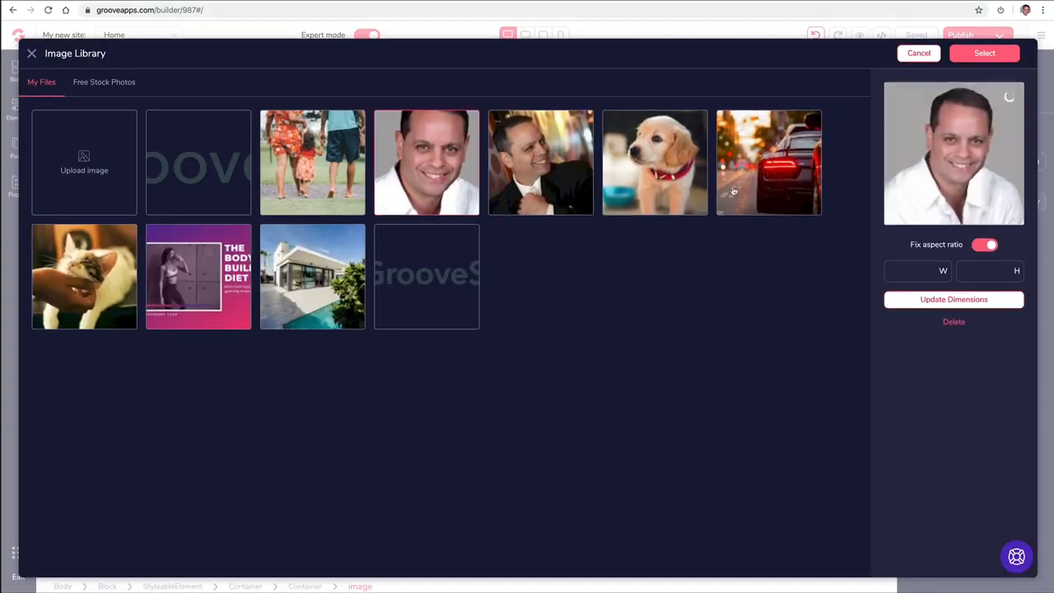
left_click(982, 54)
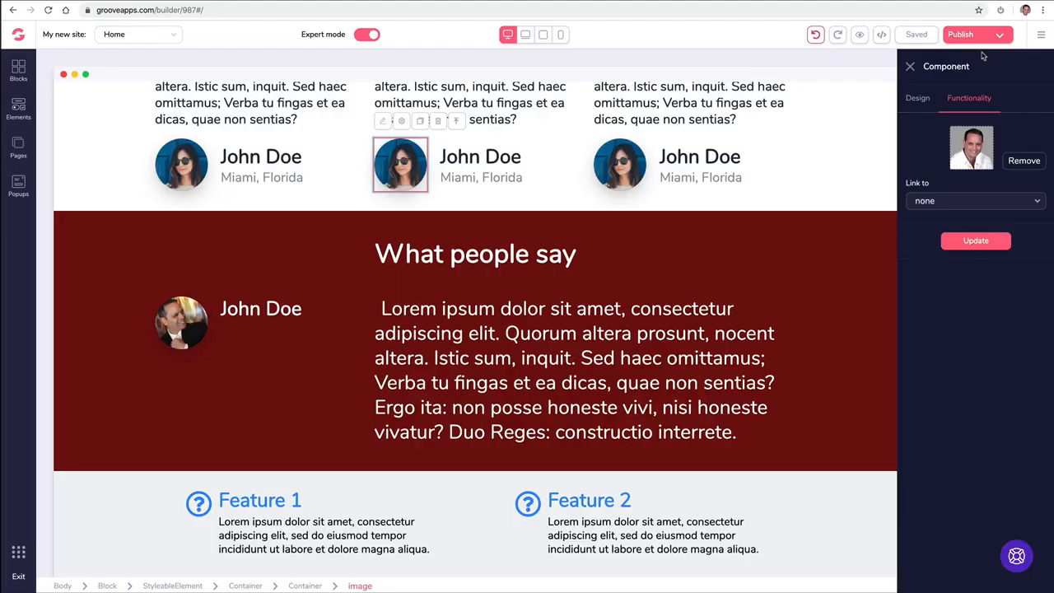
left_click(970, 241)
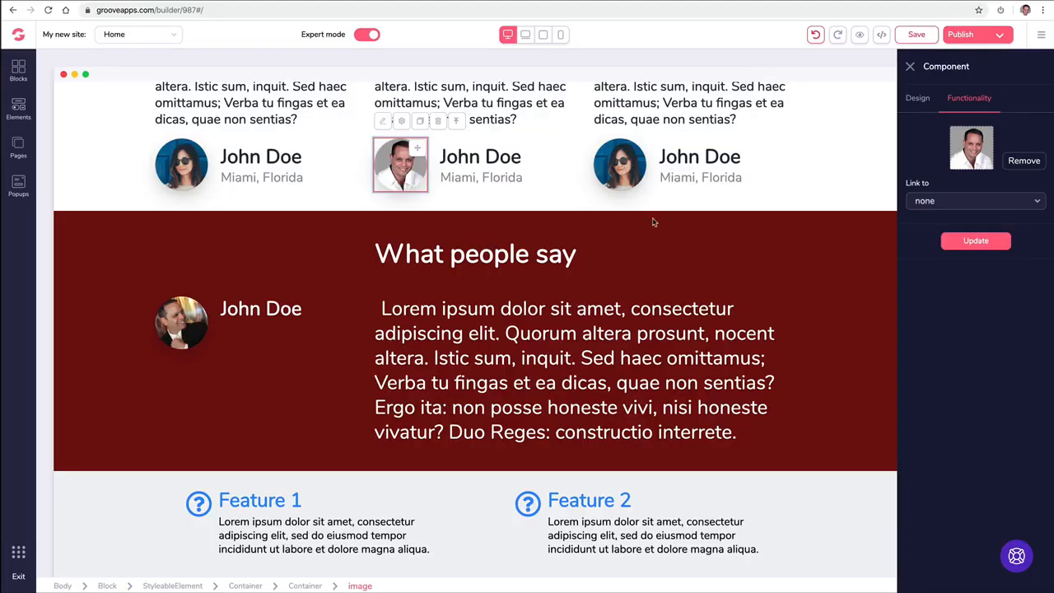
Step: Replace the middle testimonial's paragraph with a short "My name is" sentence giving the person's name
left_click(553, 173)
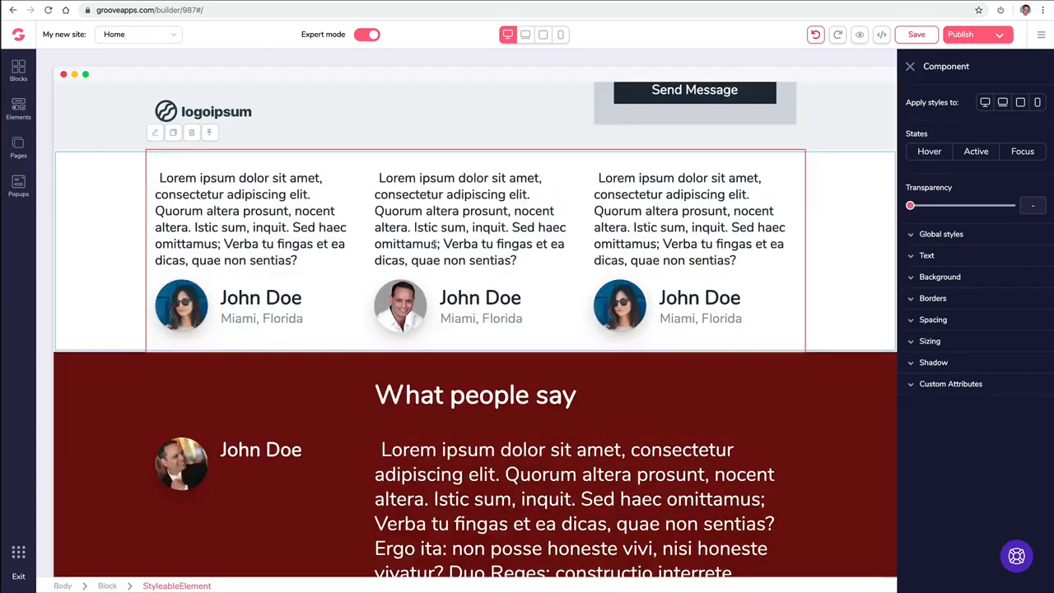
left_click(437, 222)
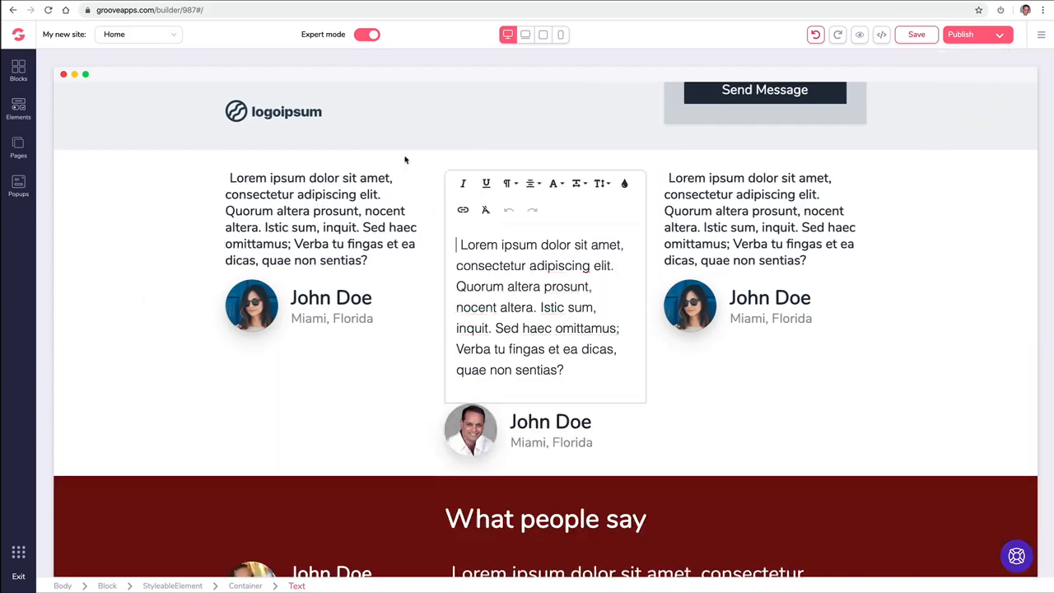
left_click(405, 159)
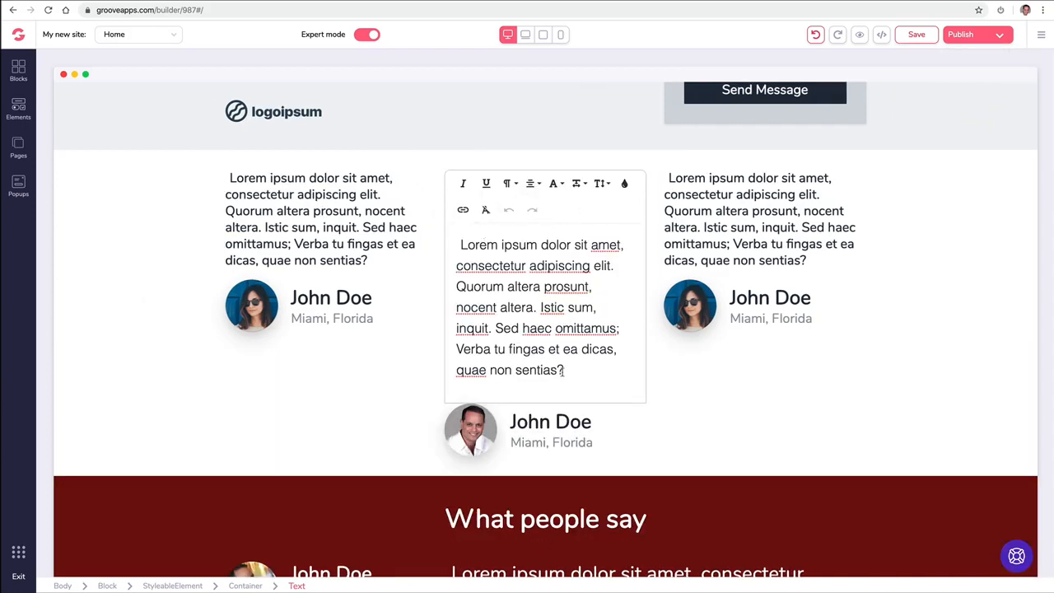
left_click_drag(563, 373, 431, 245)
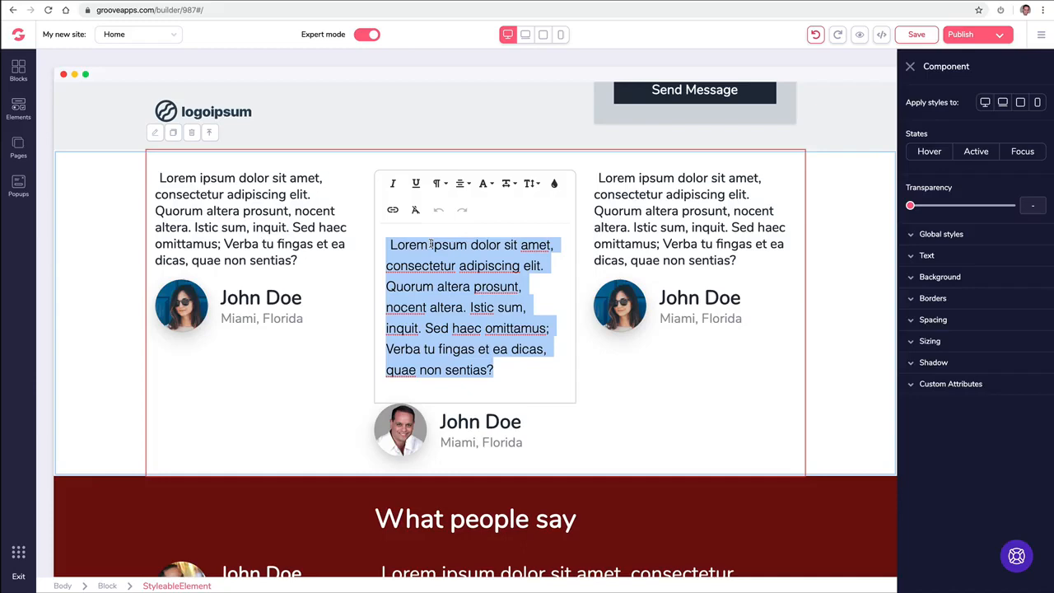
type("My name is Mike Filsaime")
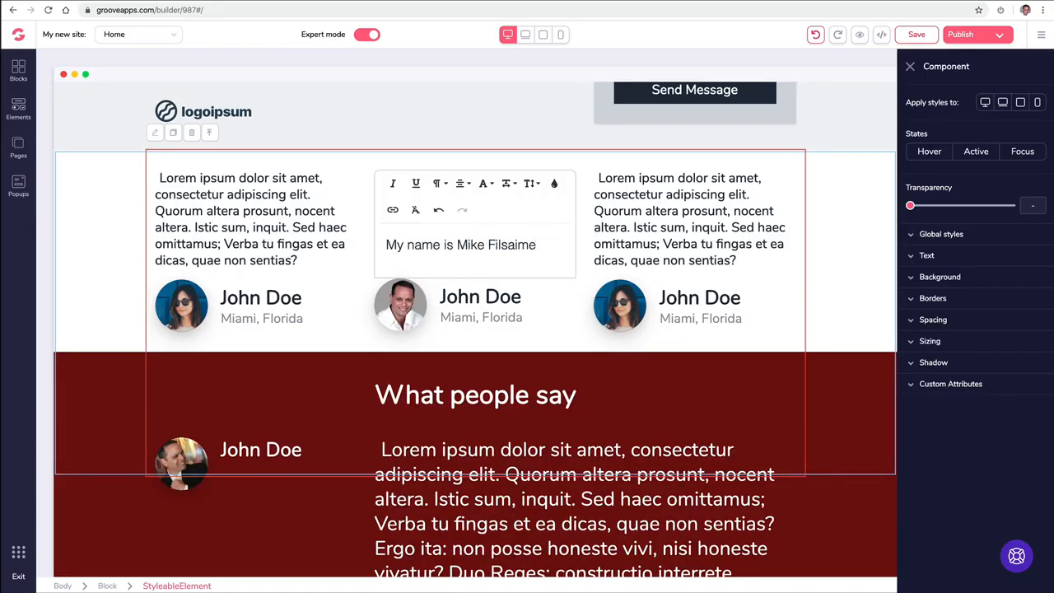
left_click(473, 341)
Step: Change the "What people say" heading in the dark red block to "Hello World"
scroll(487, 264, "down", 2)
left_click(483, 277)
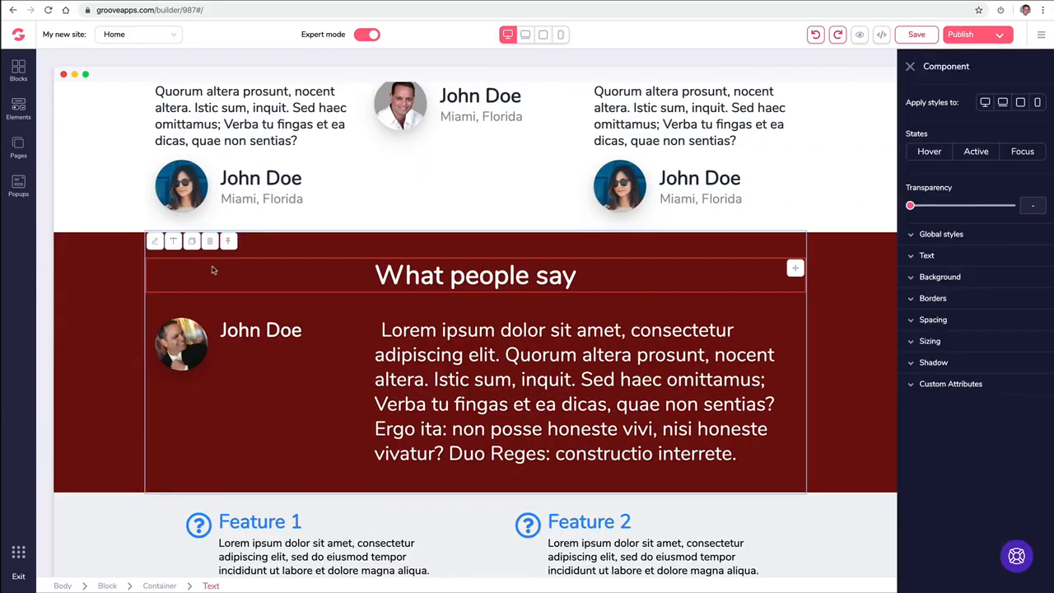
left_click(173, 241)
triple_click(473, 323)
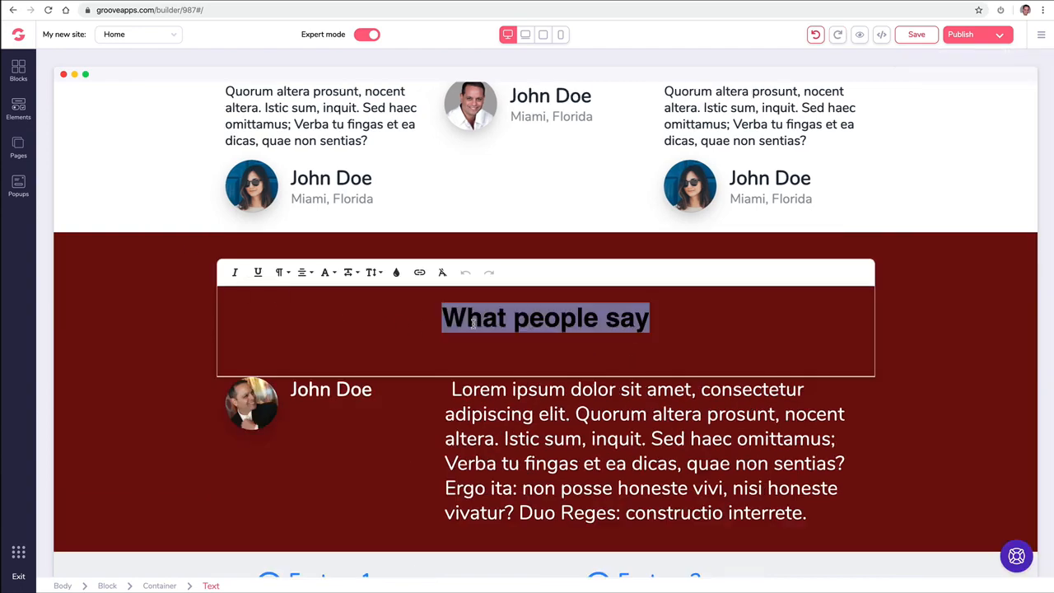
type("Hello")
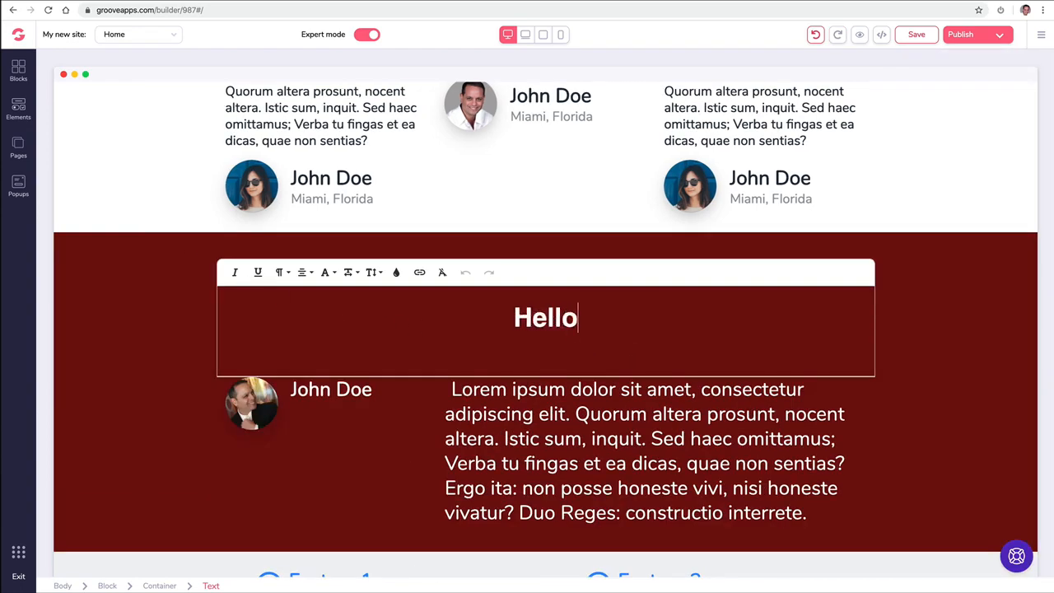
type(" World")
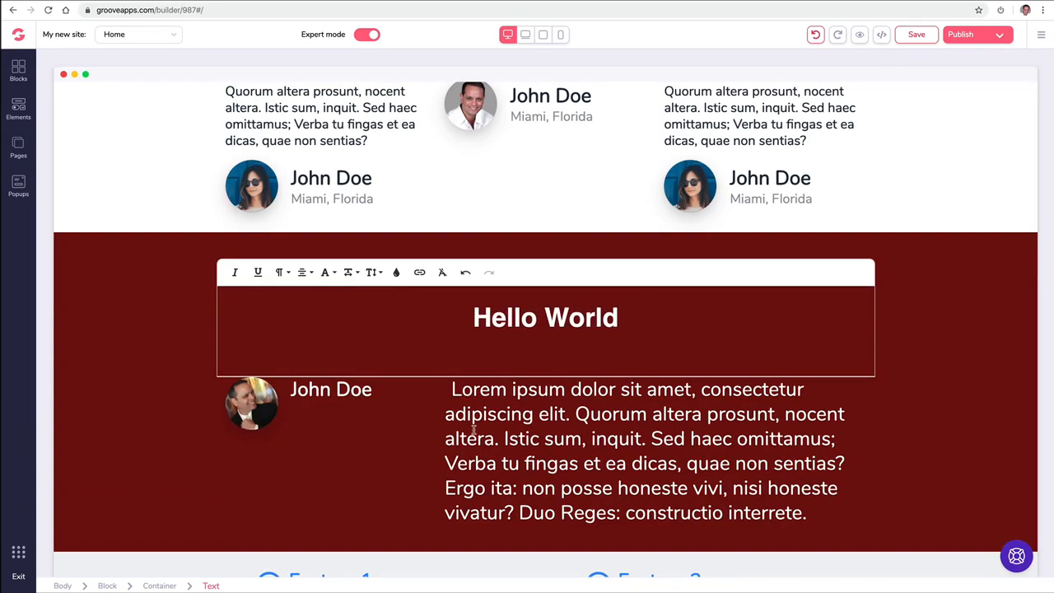
left_click(474, 428)
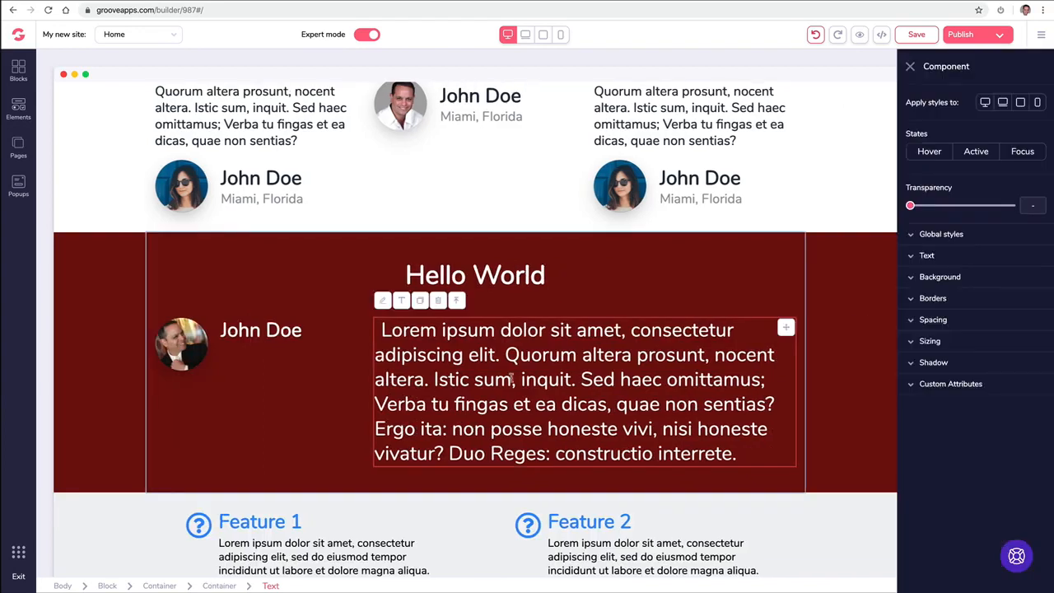
Step: Try a grey text colour on the "Hello World" heading and set it back to white
left_click(471, 278)
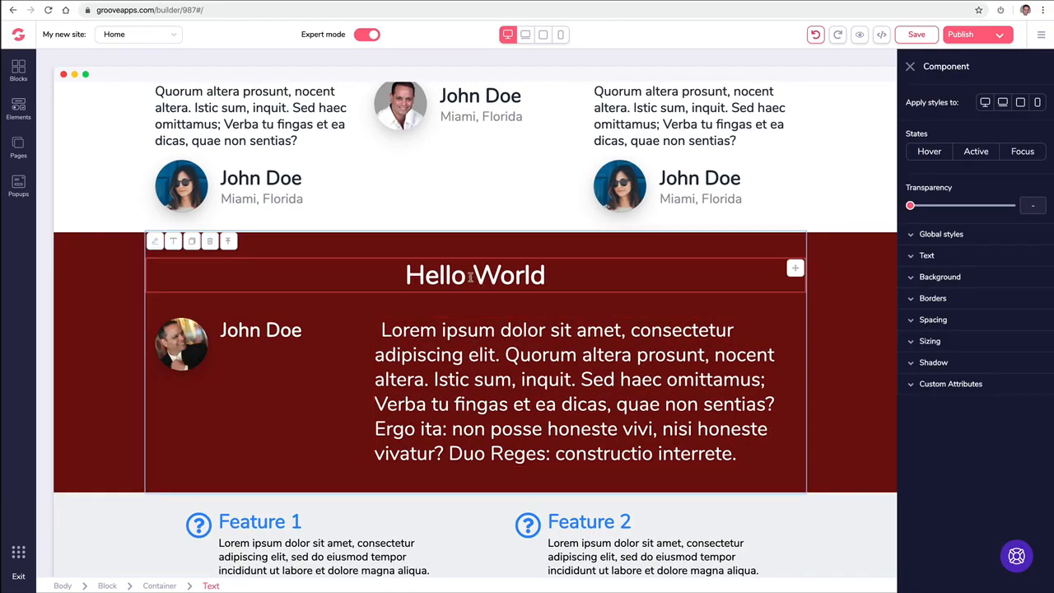
left_click(921, 256)
left_click(1015, 300)
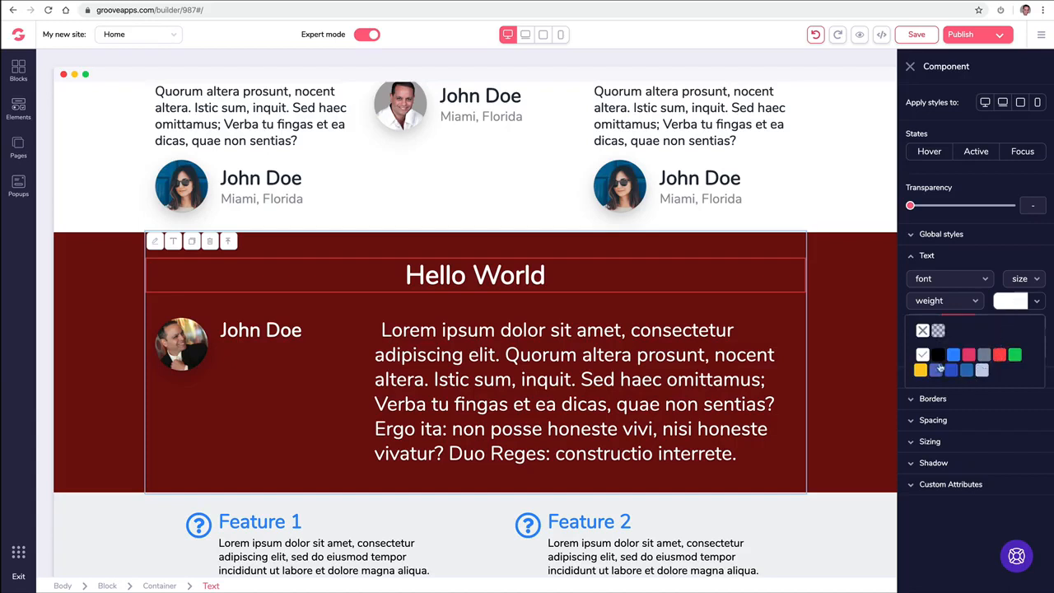
left_click(984, 354)
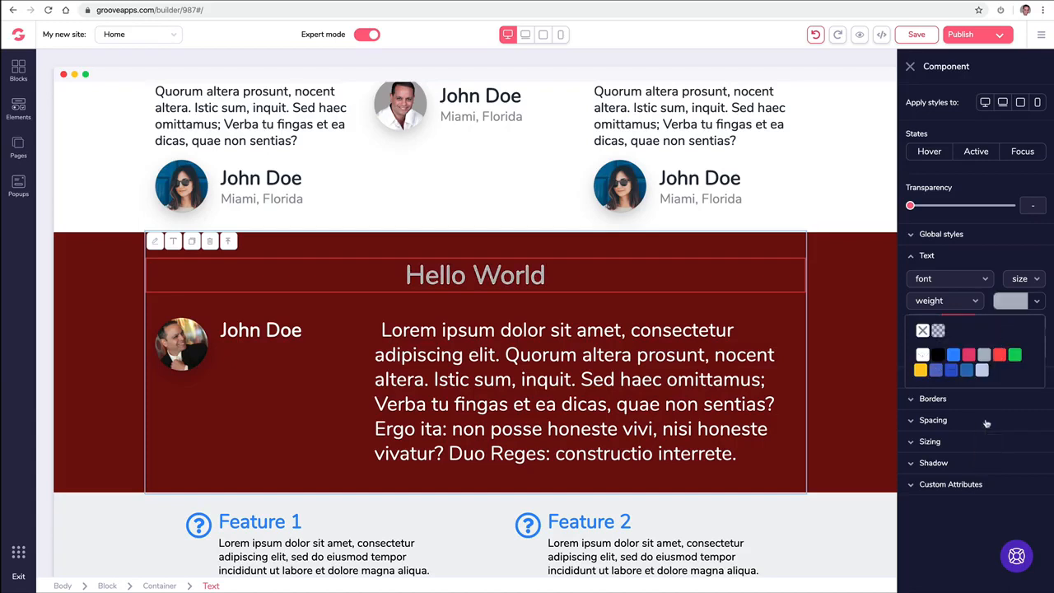
left_click(922, 354)
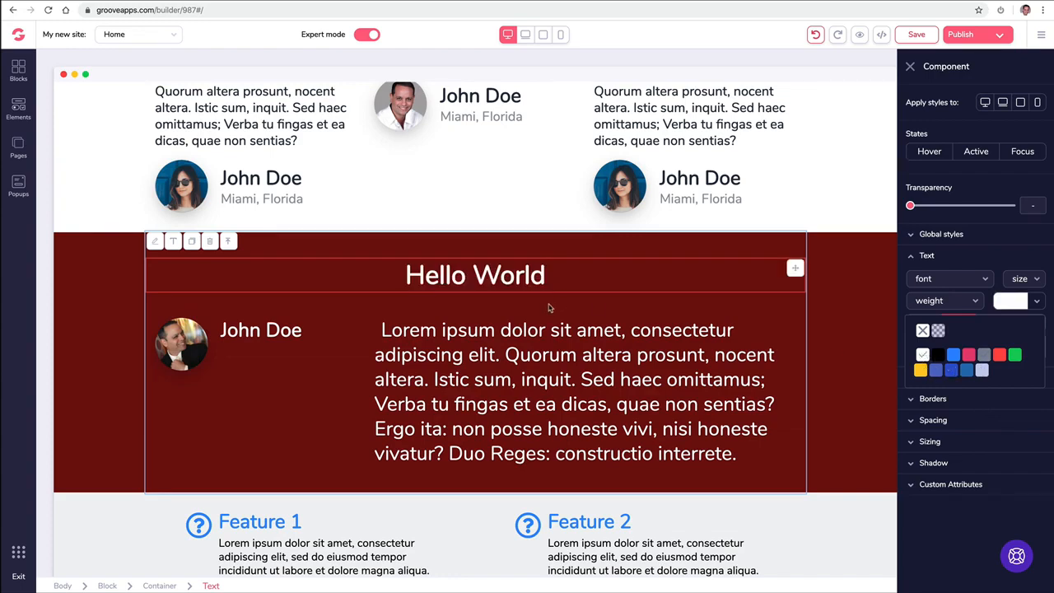
Step: Examine the "Hello World" heading's text style settings and the font sizes offered by its inline text editor
left_click(524, 341)
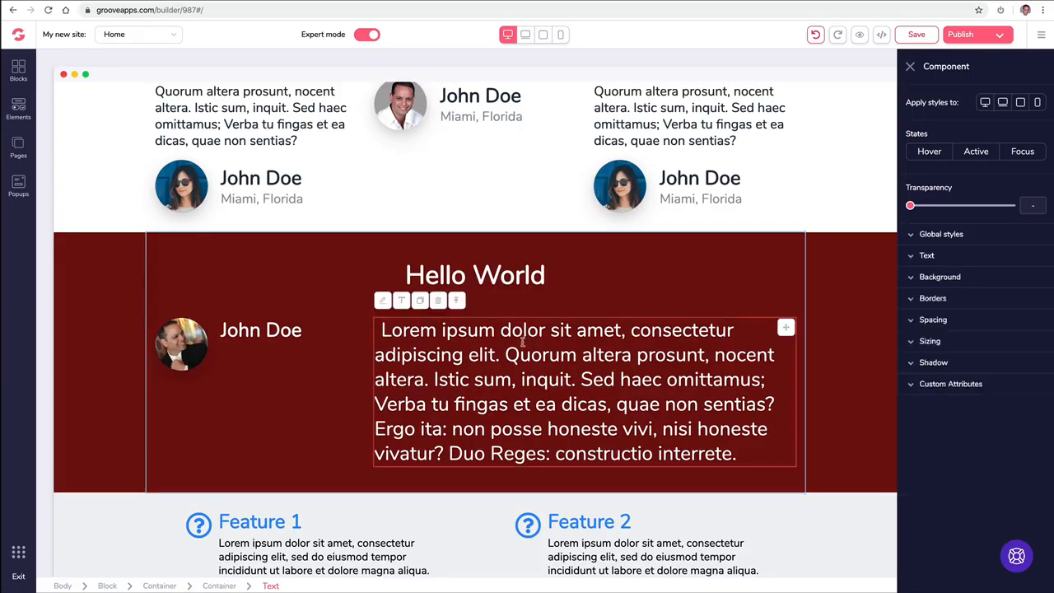
left_click(512, 284)
left_click(915, 257)
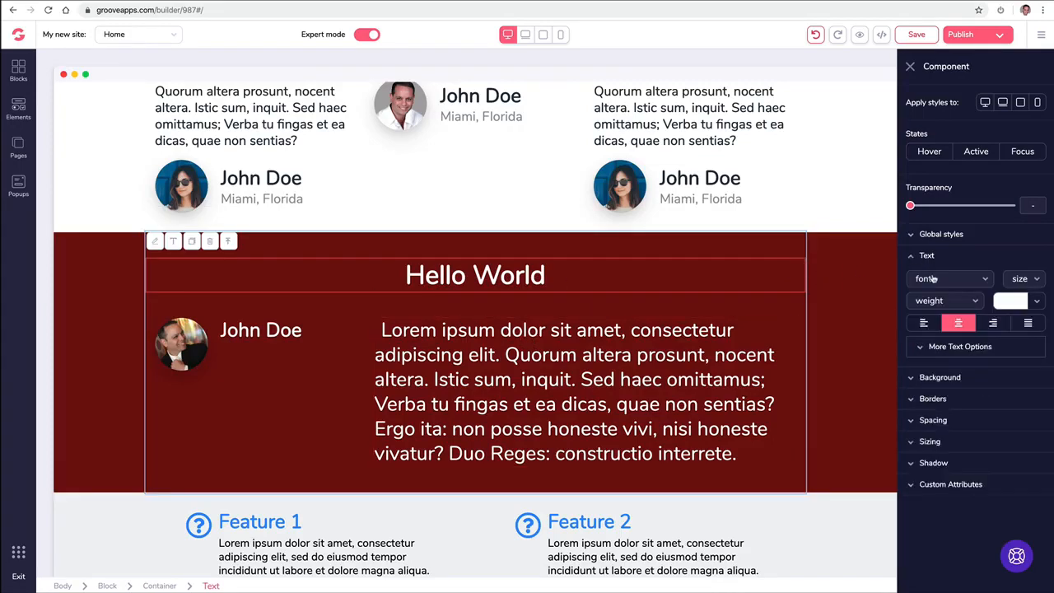
left_click(428, 275)
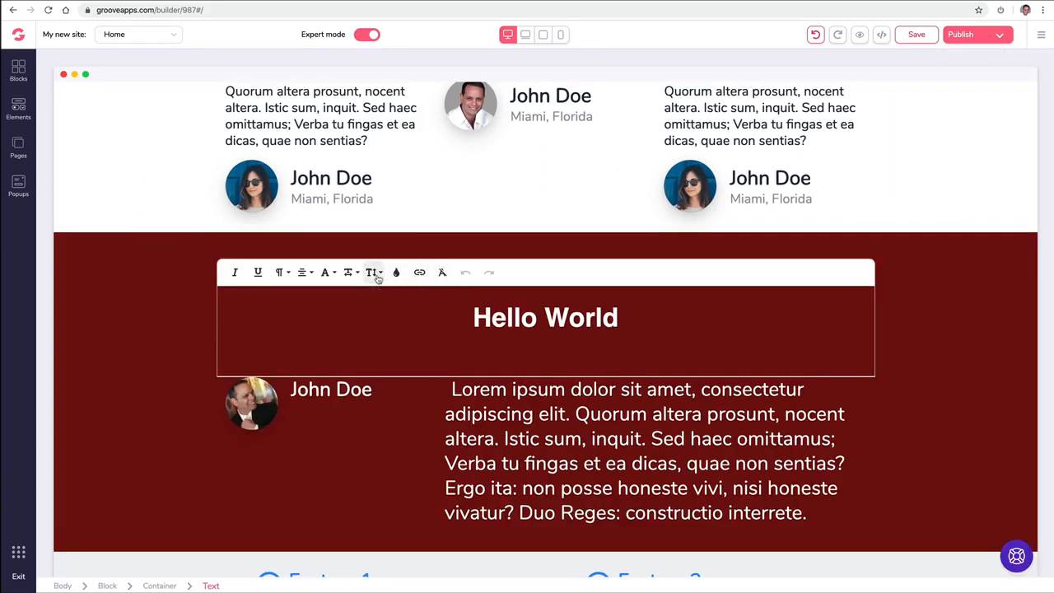
left_click(374, 273)
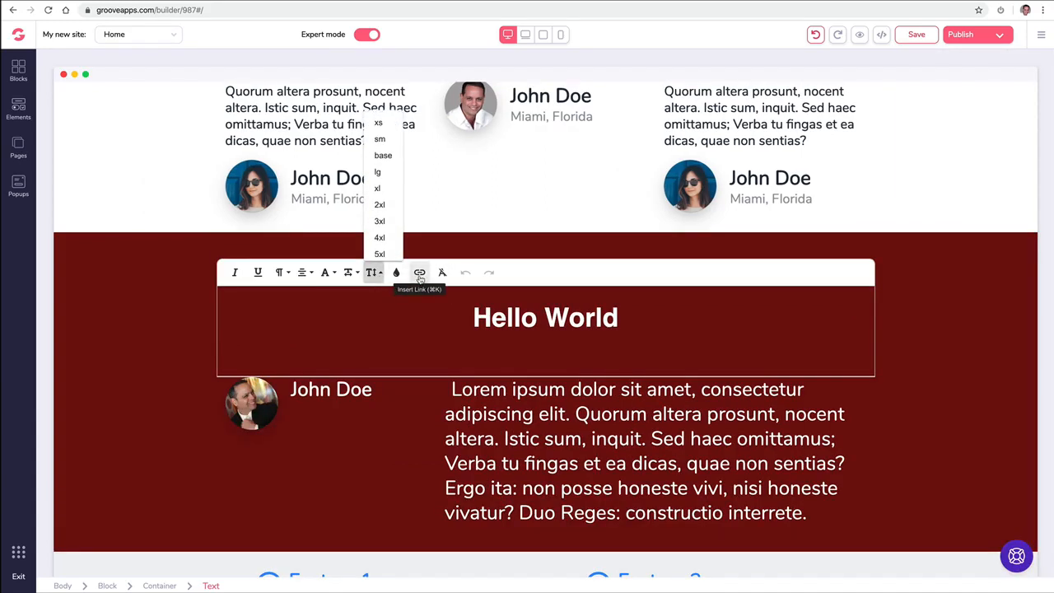
Step: Try left alignment on the "Hello World" heading, centre it again, and leave text editing
left_click(302, 272)
left_click(308, 216)
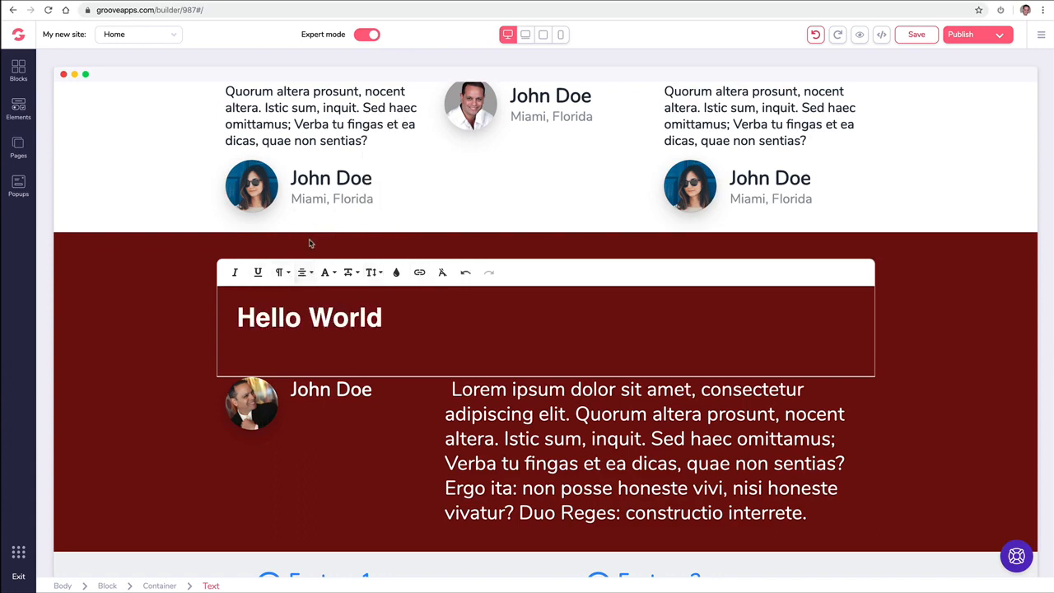
left_click(302, 272)
left_click(309, 227)
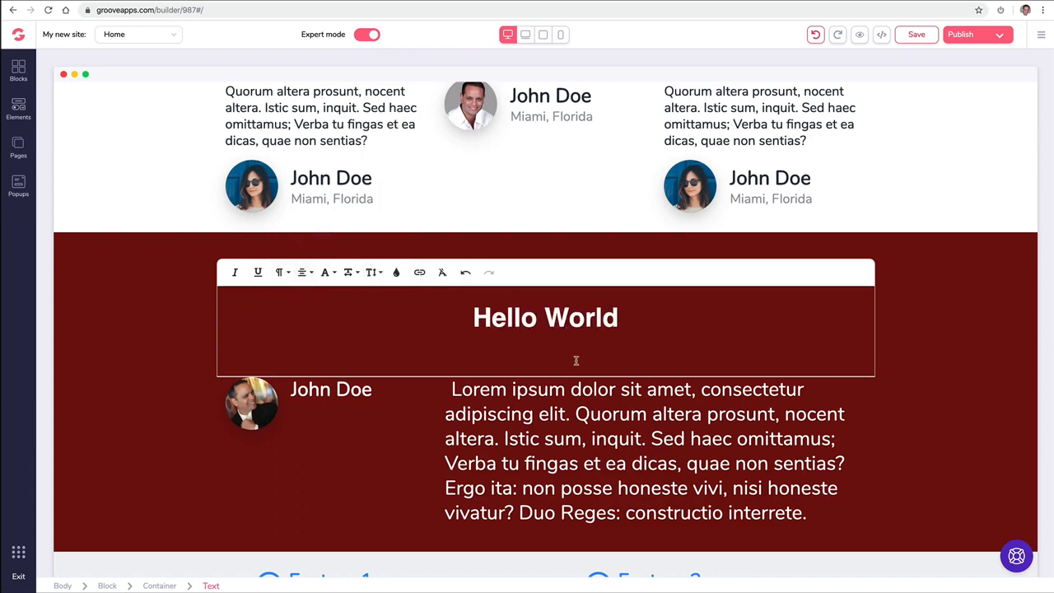
left_click(554, 405)
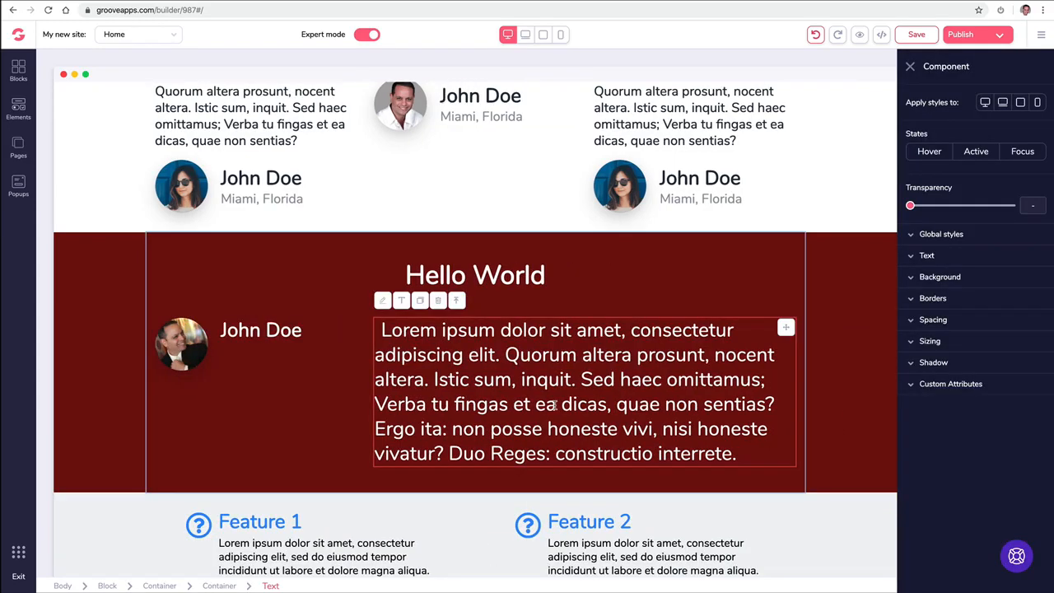
left_click(522, 297)
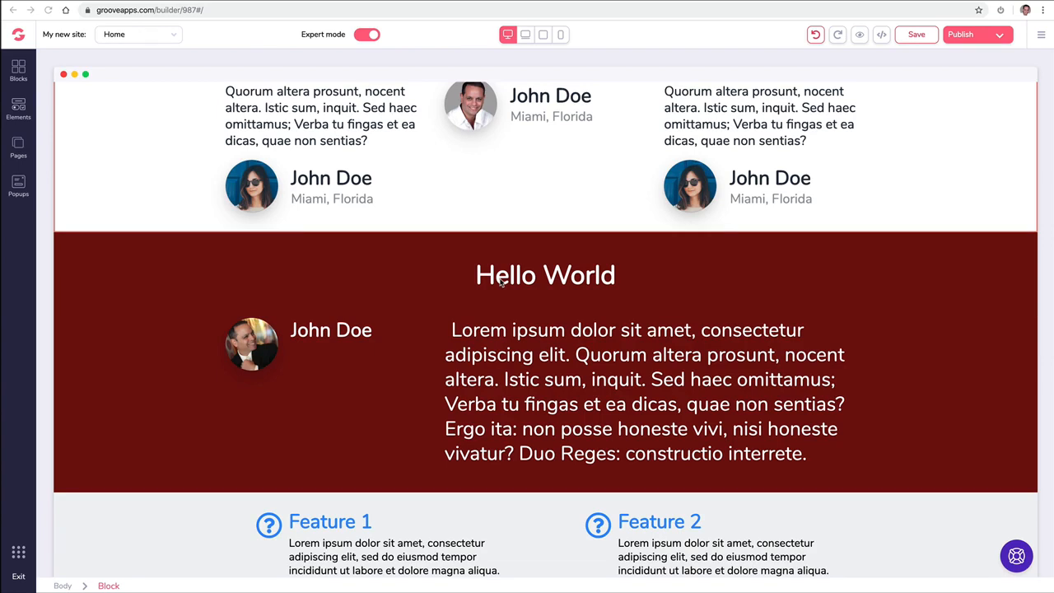
Step: Duplicate the description text under Feature 1 twice
scroll(500, 282, "down", 2)
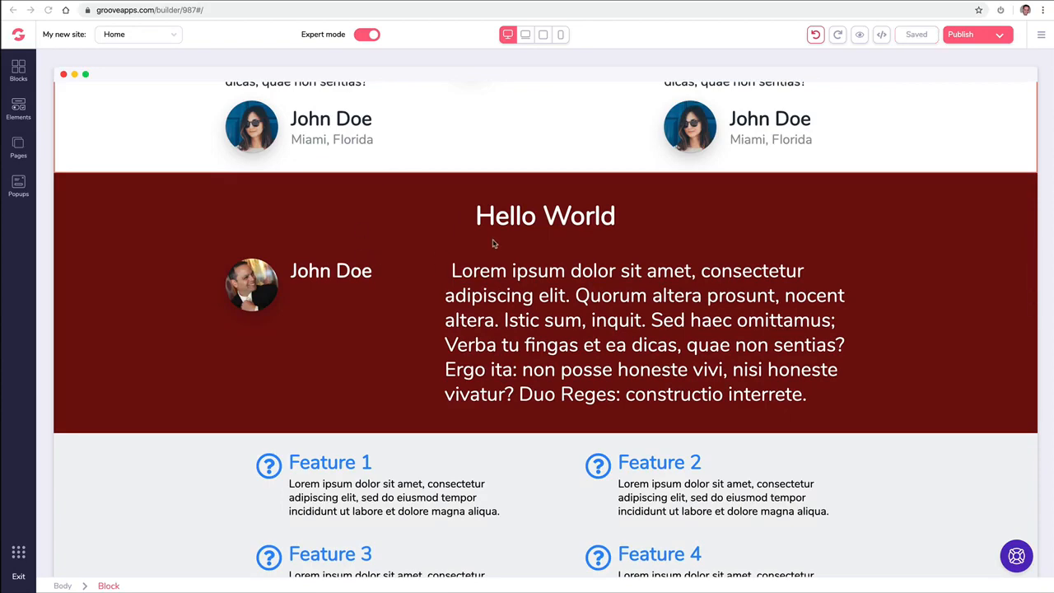
scroll(575, 269, "down", 6)
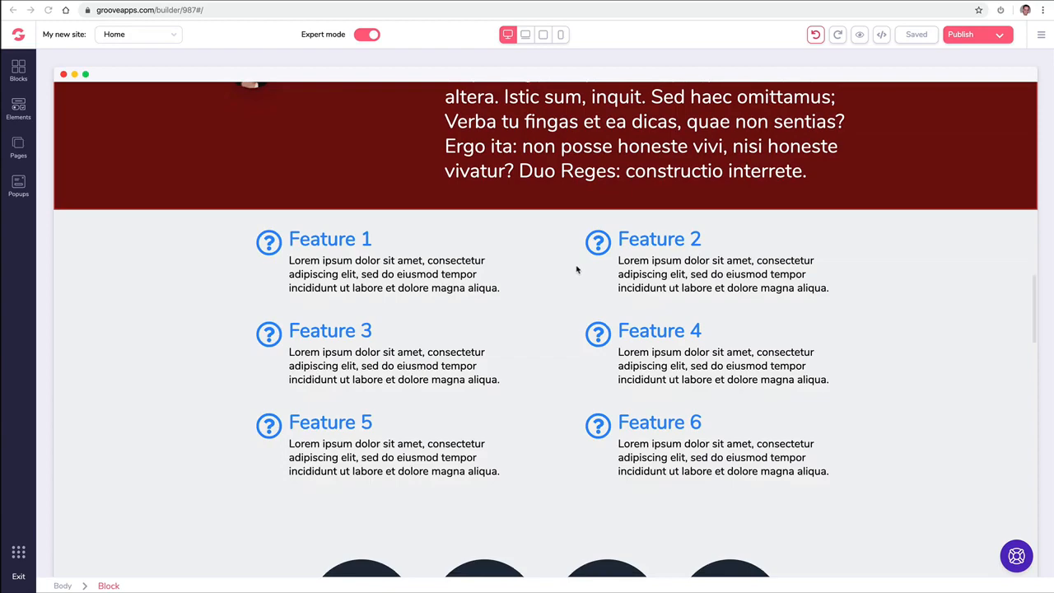
left_click(319, 255)
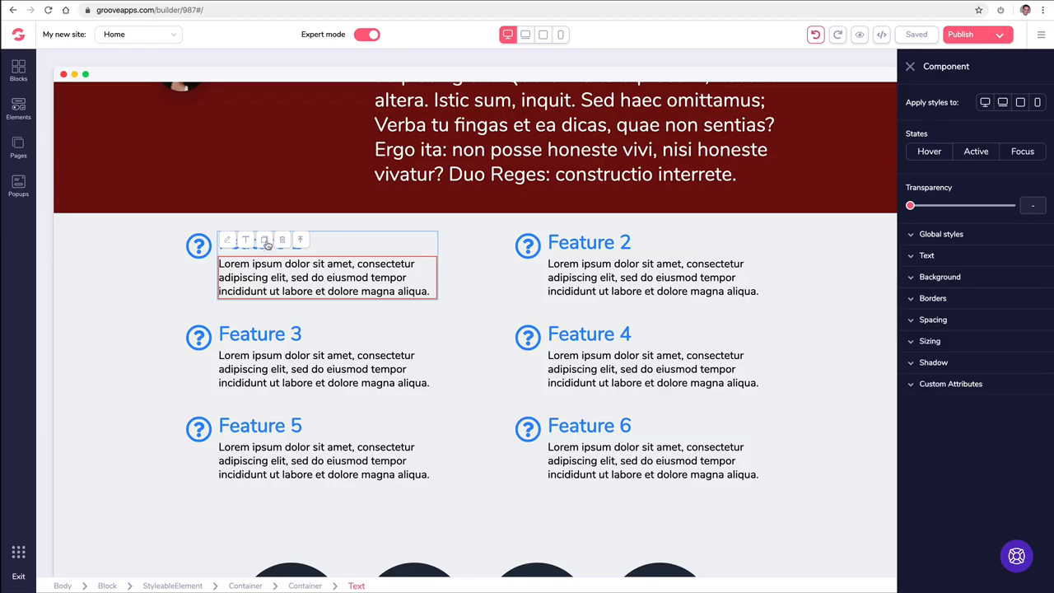
left_click(264, 239)
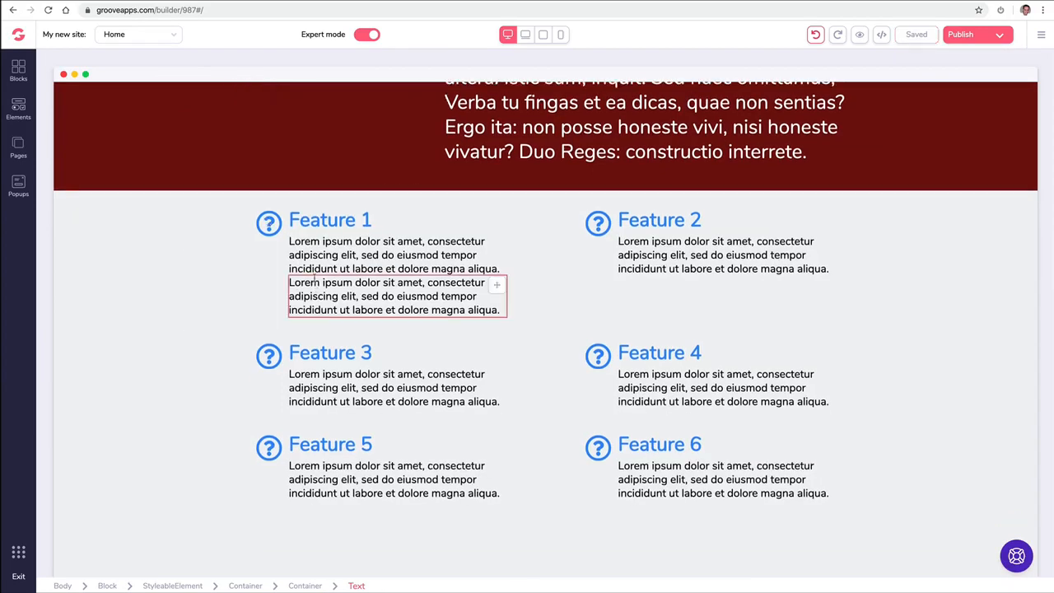
left_click(314, 284)
left_click(267, 262)
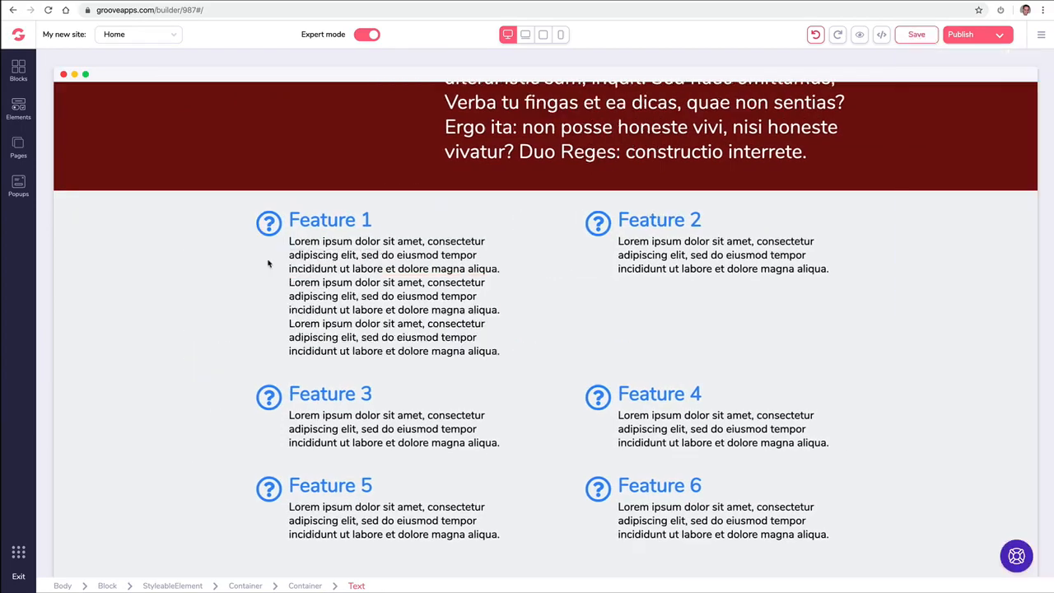
Step: Delete both duplicated description texts under Feature 1, keeping the original
left_click(322, 323)
left_click(282, 298)
left_click(297, 292)
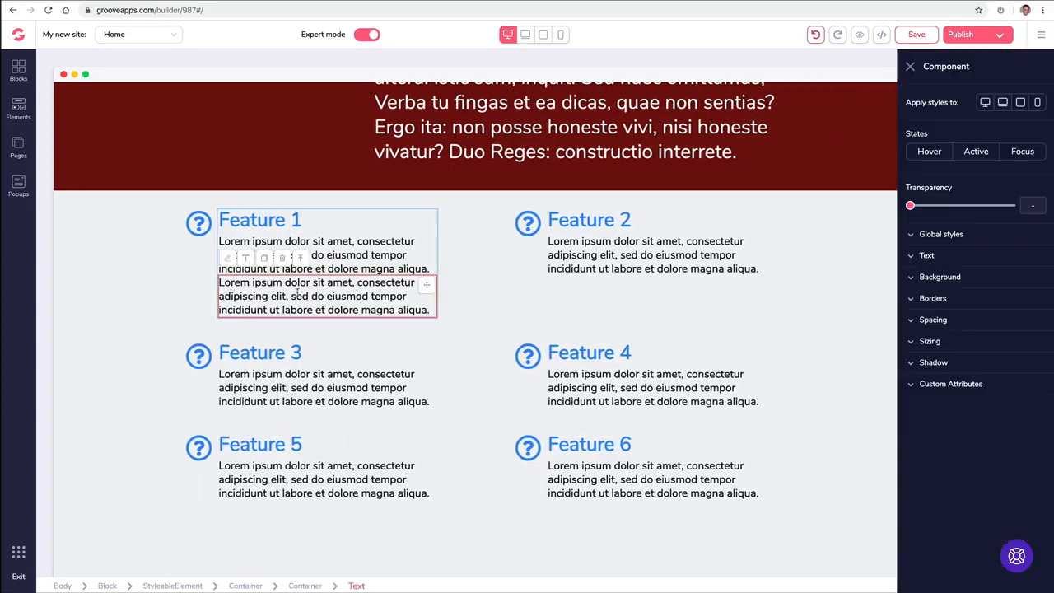
left_click(281, 260)
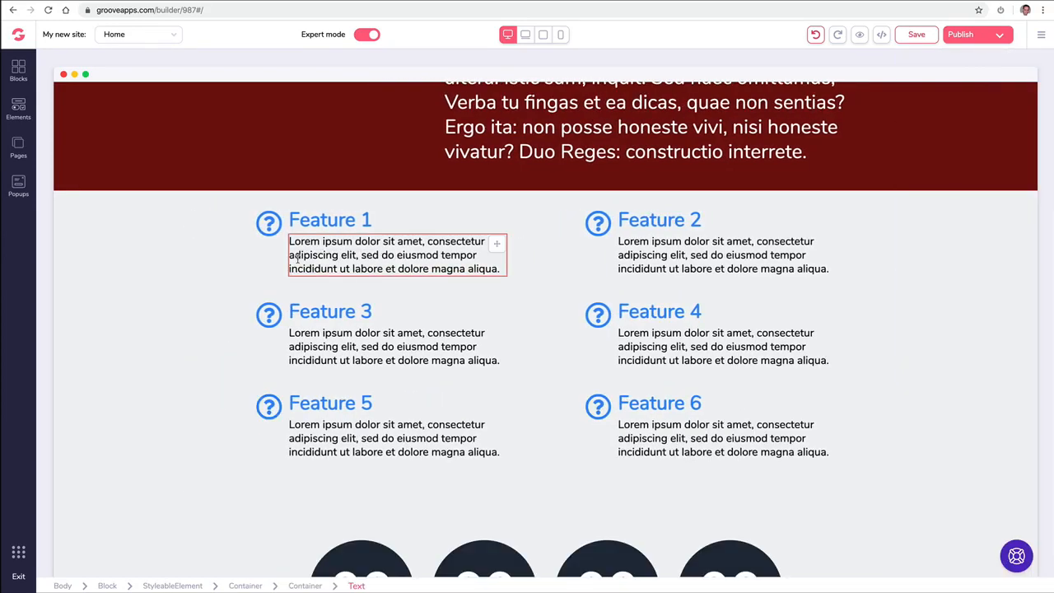
Step: Duplicate the Feature 1 heading and delete the copy
left_click(320, 222)
left_click(267, 200)
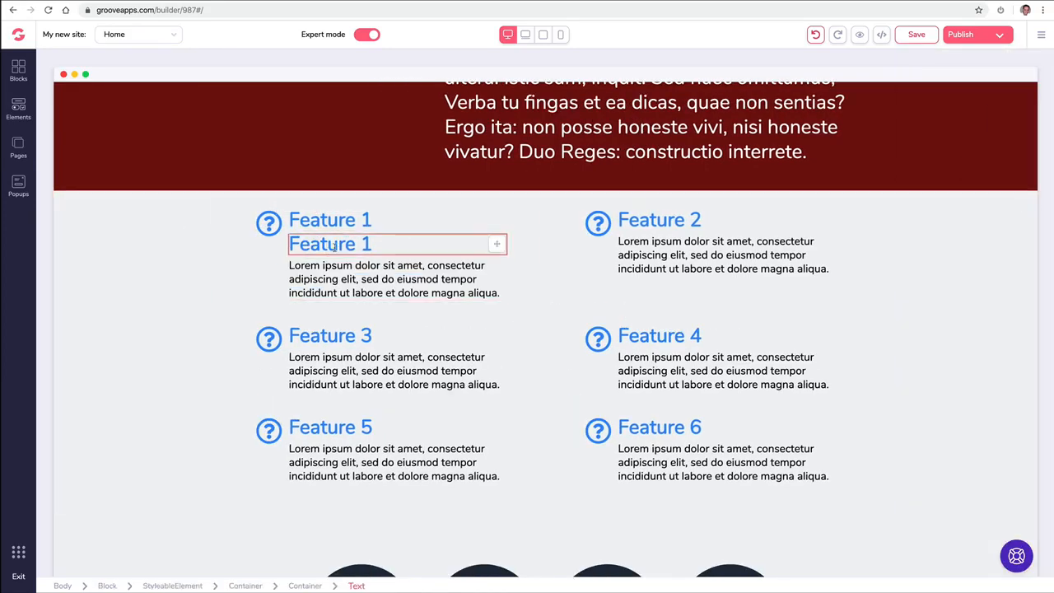
left_click(333, 245)
left_click(283, 224)
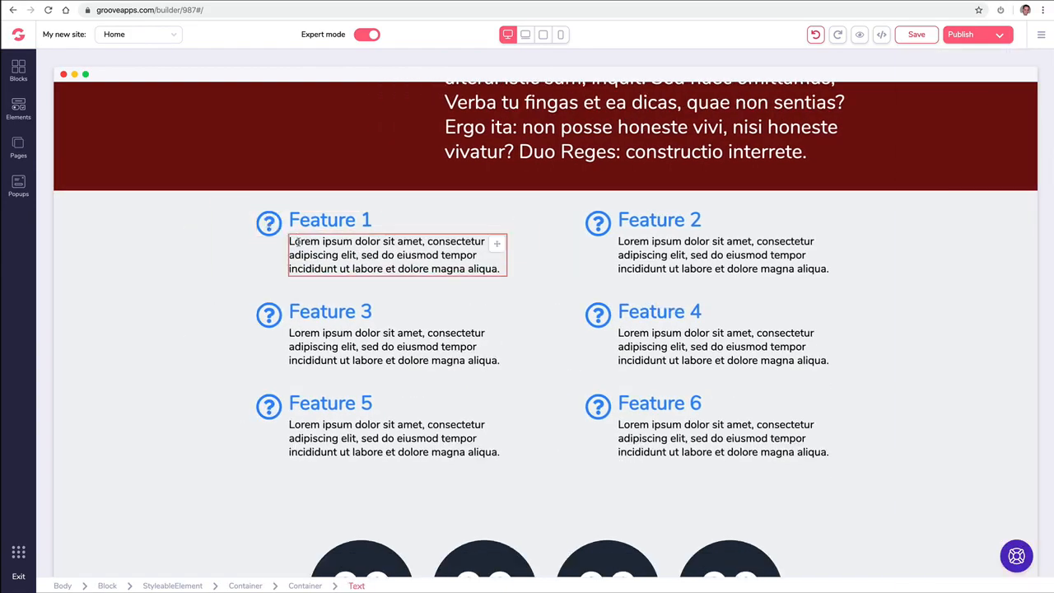
Step: Duplicate the dark red Hello World block and delete the copy
scroll(247, 239, "up", 5)
left_click(153, 266)
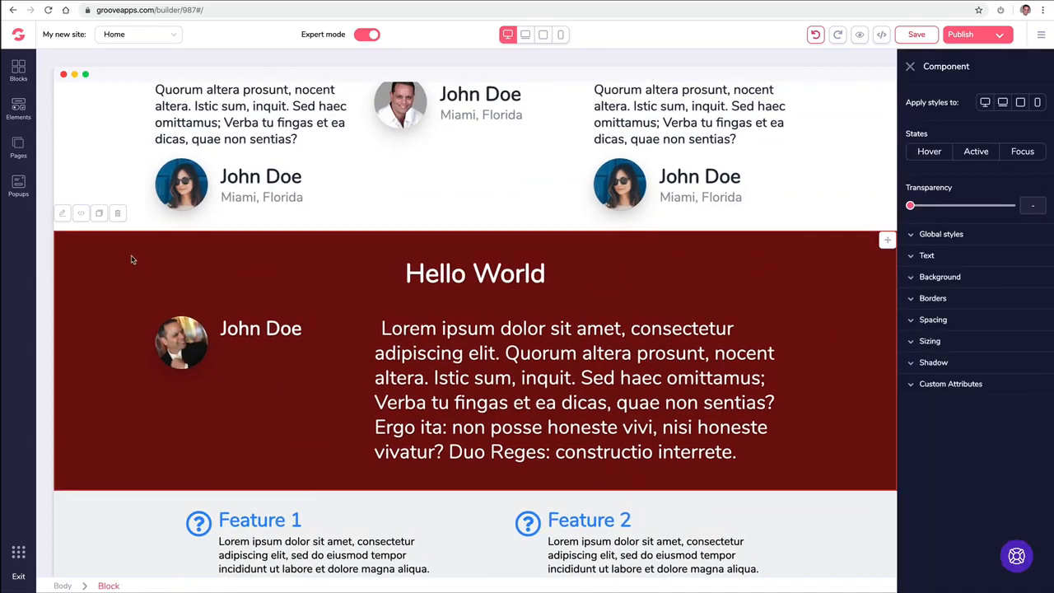
left_click(100, 214)
scroll(148, 274, "down", 4)
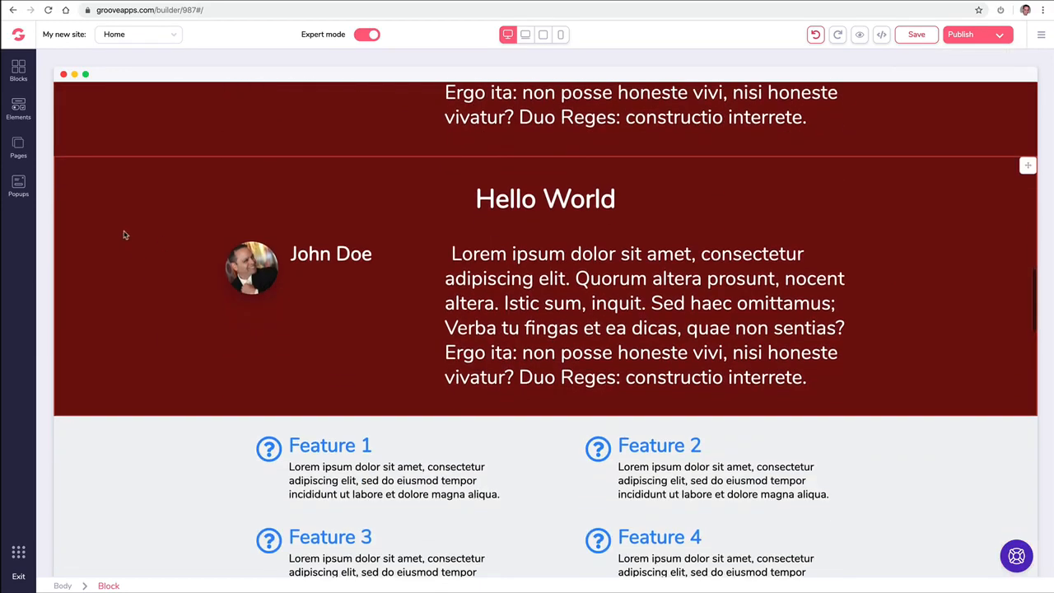
left_click(108, 185)
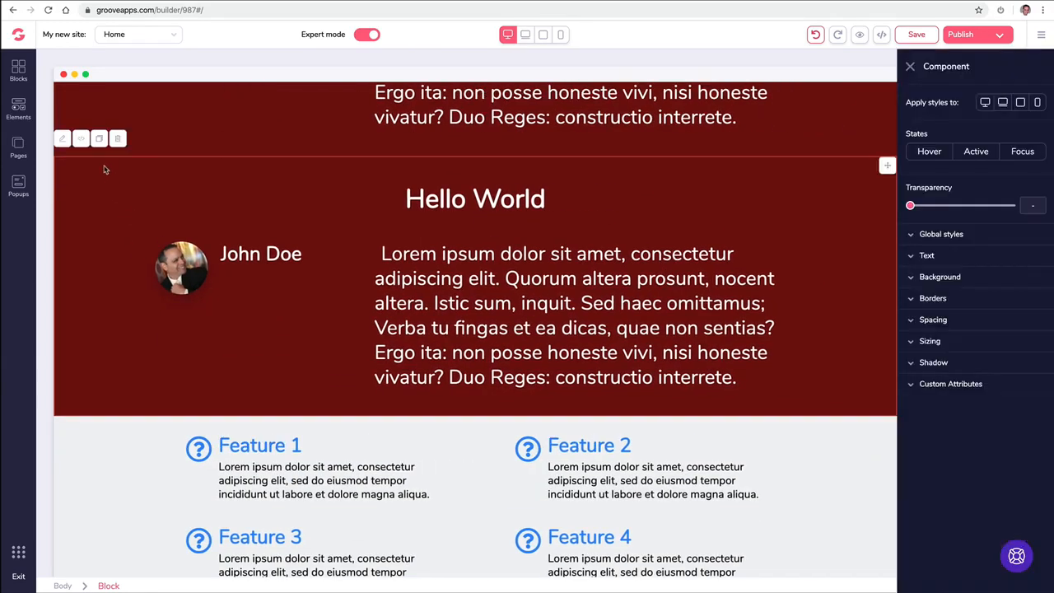
left_click(116, 138)
scroll(902, 159, "down", 3)
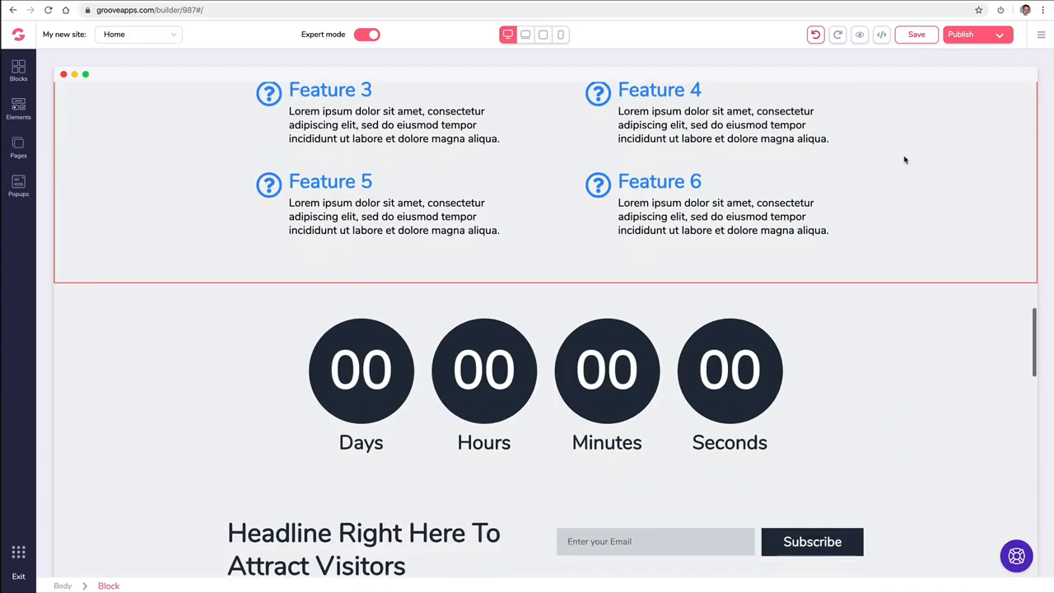
Step: Delete the cover block with the code-screen background image directly below the navigation bar
scroll(904, 159, "up", 5)
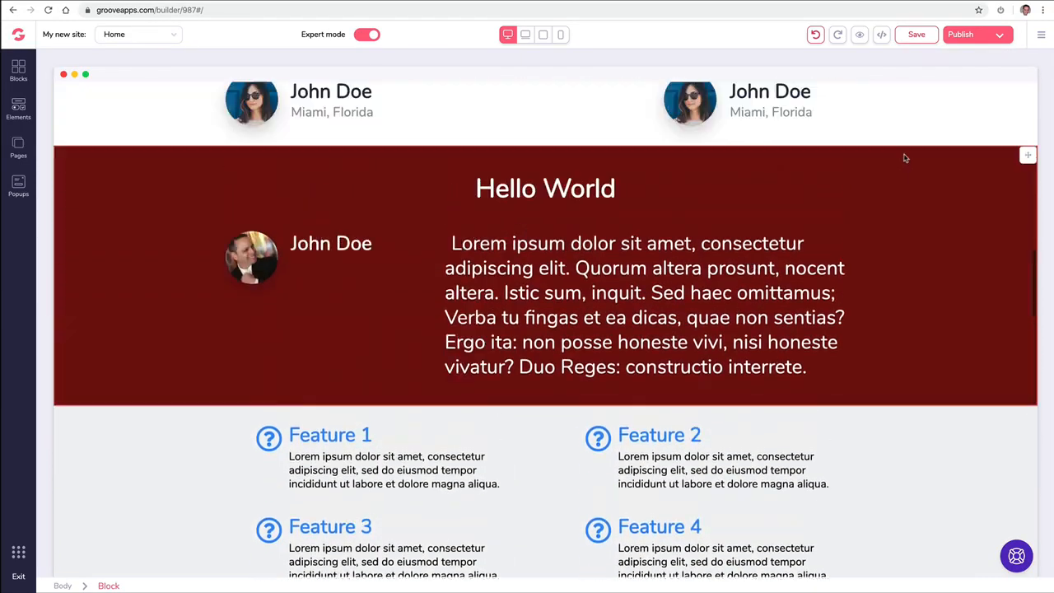
scroll(904, 158, "up", 10)
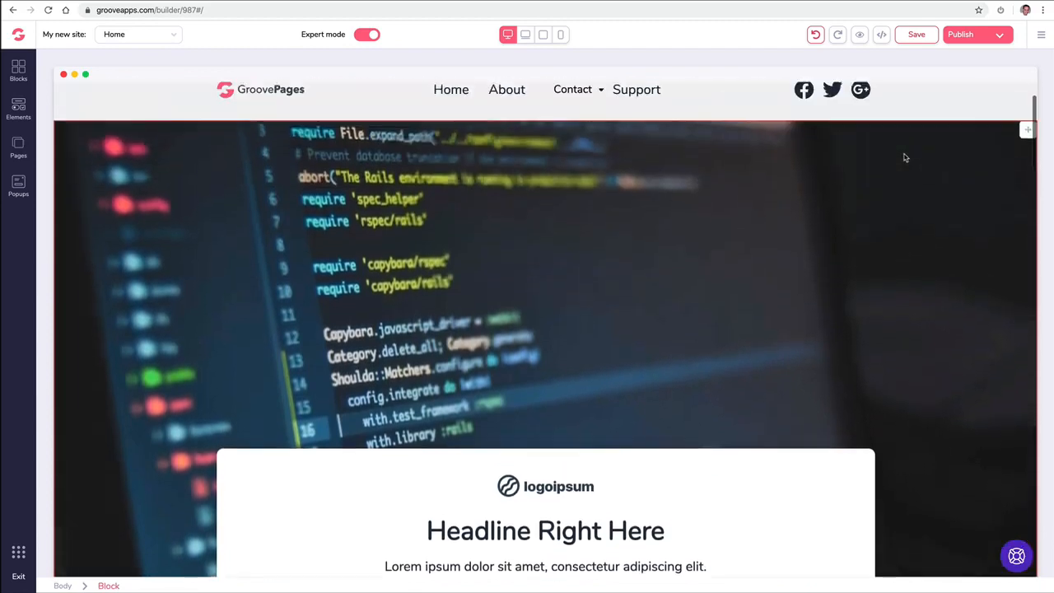
left_click(153, 195)
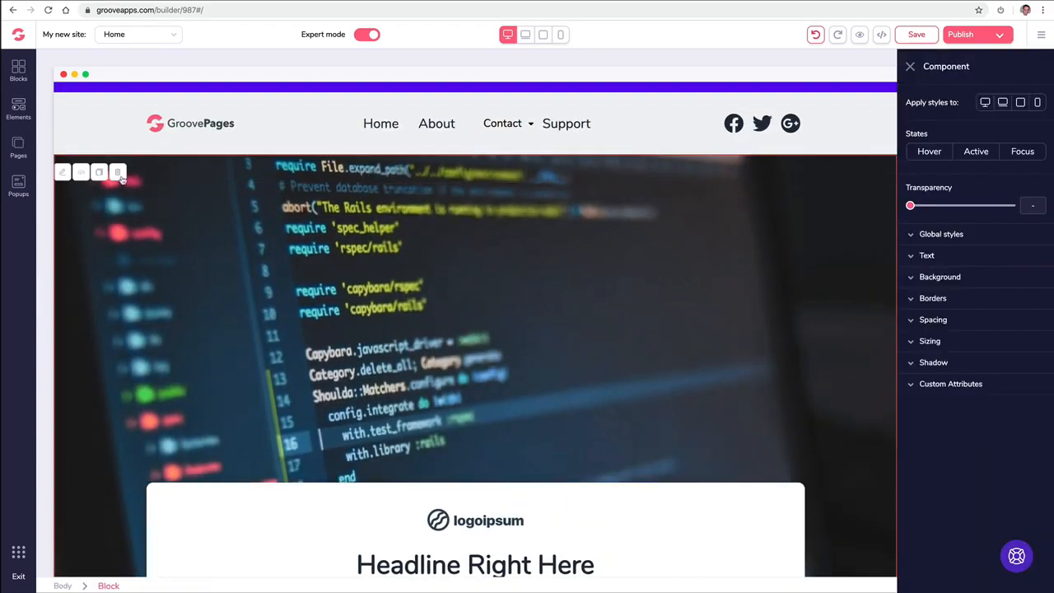
left_click(119, 173)
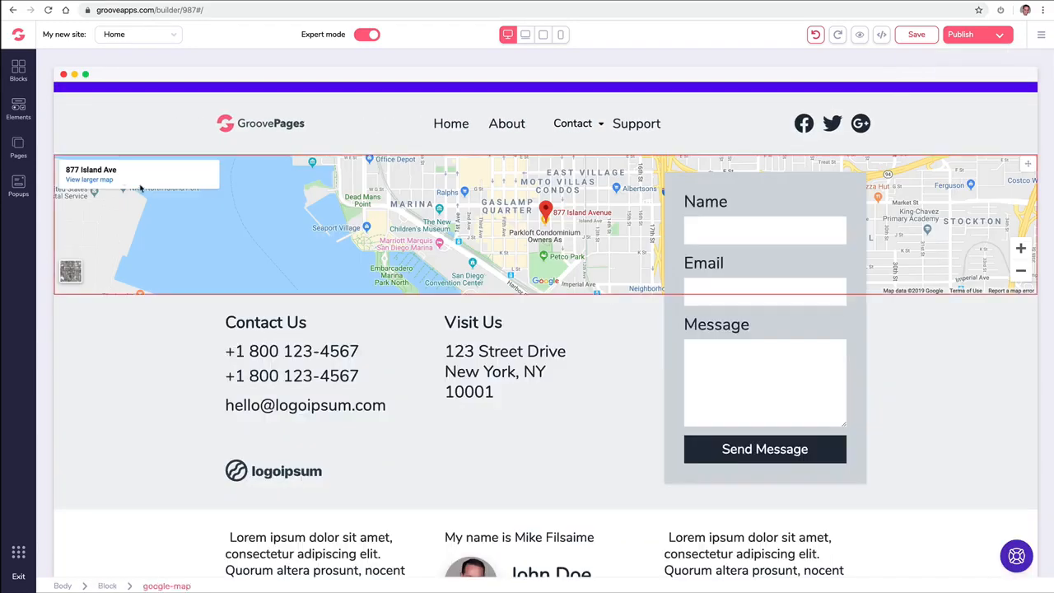
Step: Insert the first Covers wireframe block, with headline, two buttons and browser frame, between the navigation bar and the map
left_click(28, 74)
left_click(81, 278)
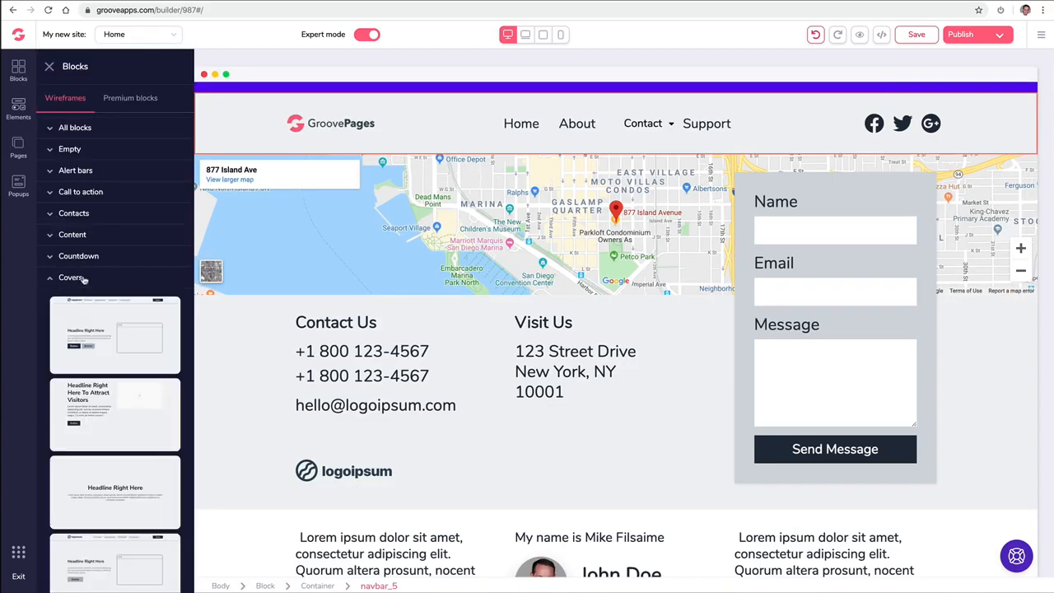
scroll(105, 276, "down", 1)
scroll(107, 271, "down", 1)
scroll(107, 265, "up", 2)
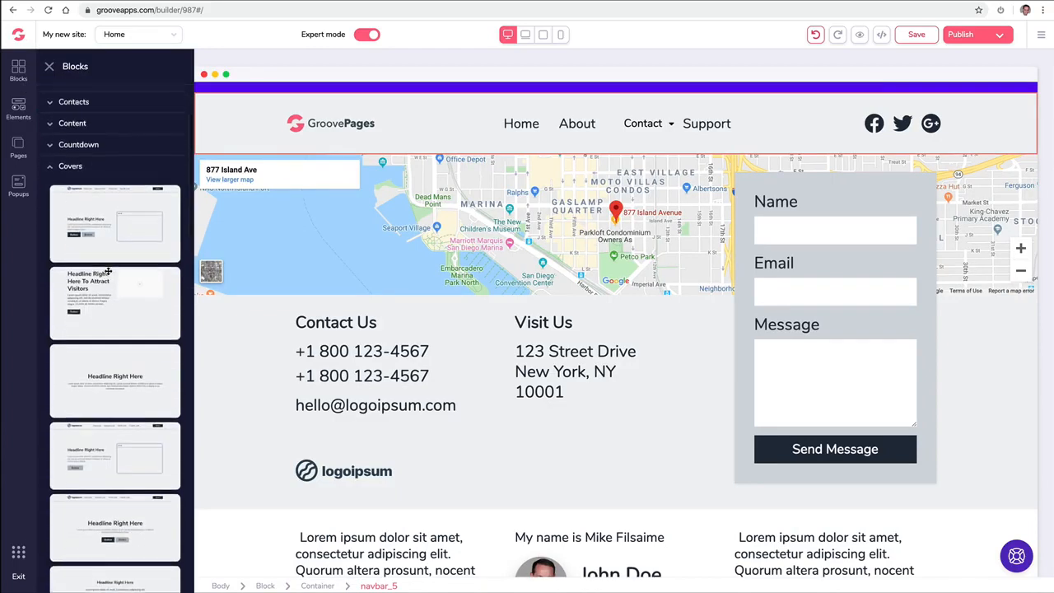
left_click_drag(105, 264, 334, 214)
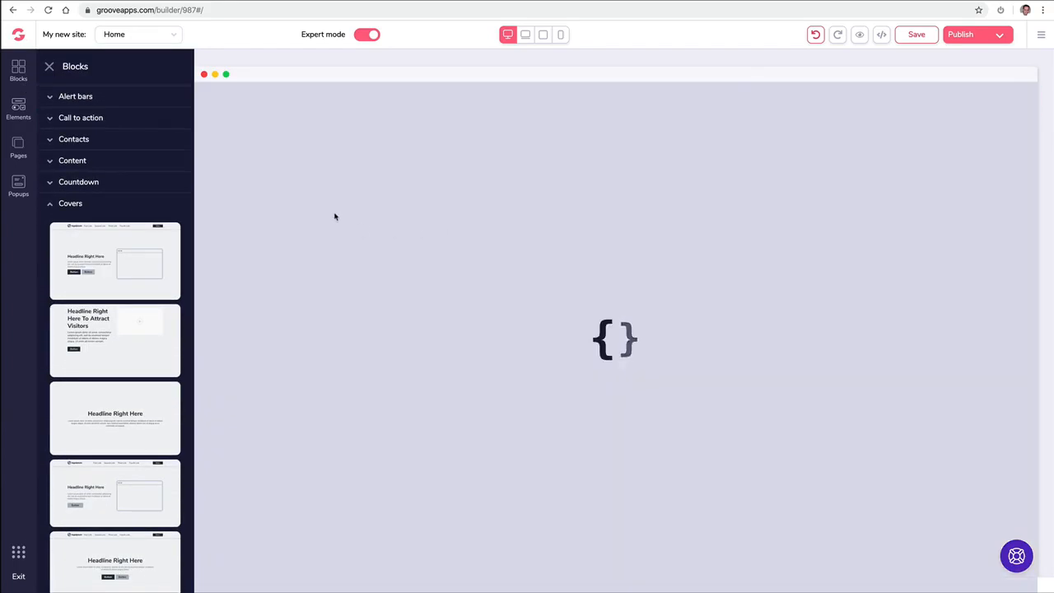
left_click(50, 65)
scroll(282, 233, "down", 2)
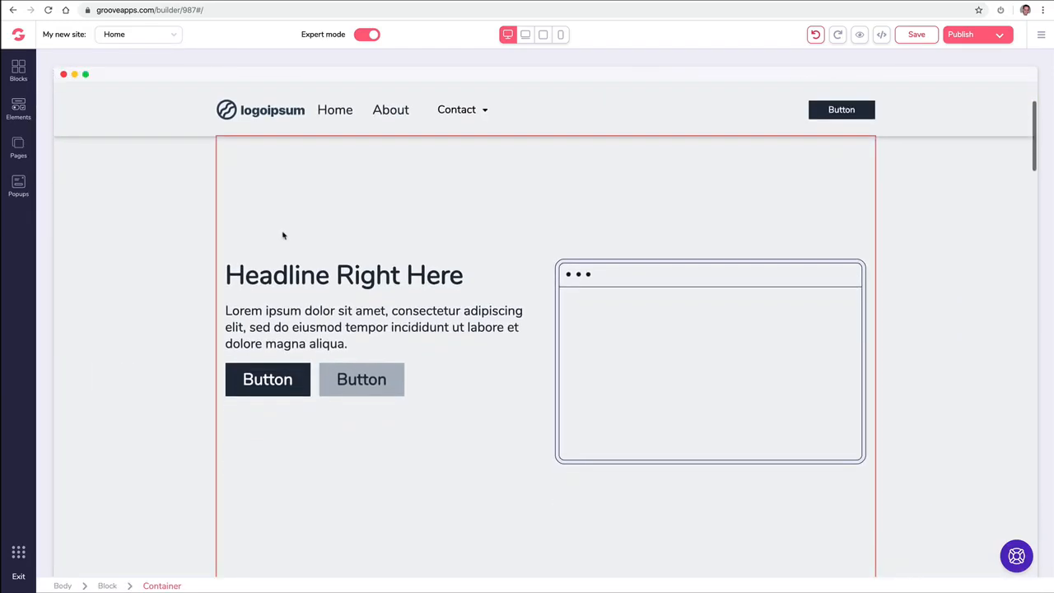
Step: Try a slate-grey background colour on the new cover block and replace it with the transparent option
left_click(189, 193)
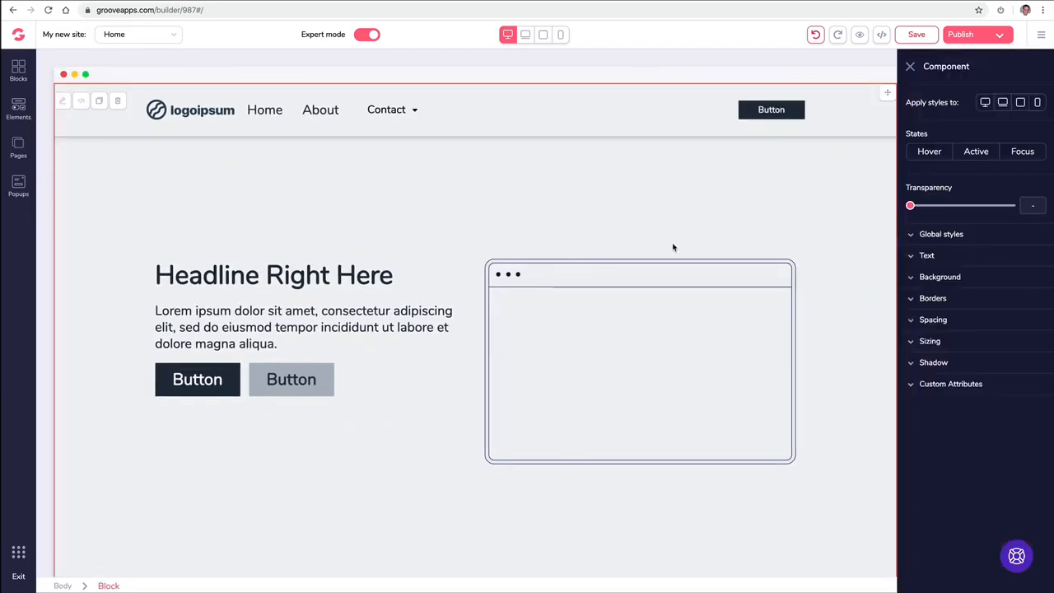
left_click(940, 277)
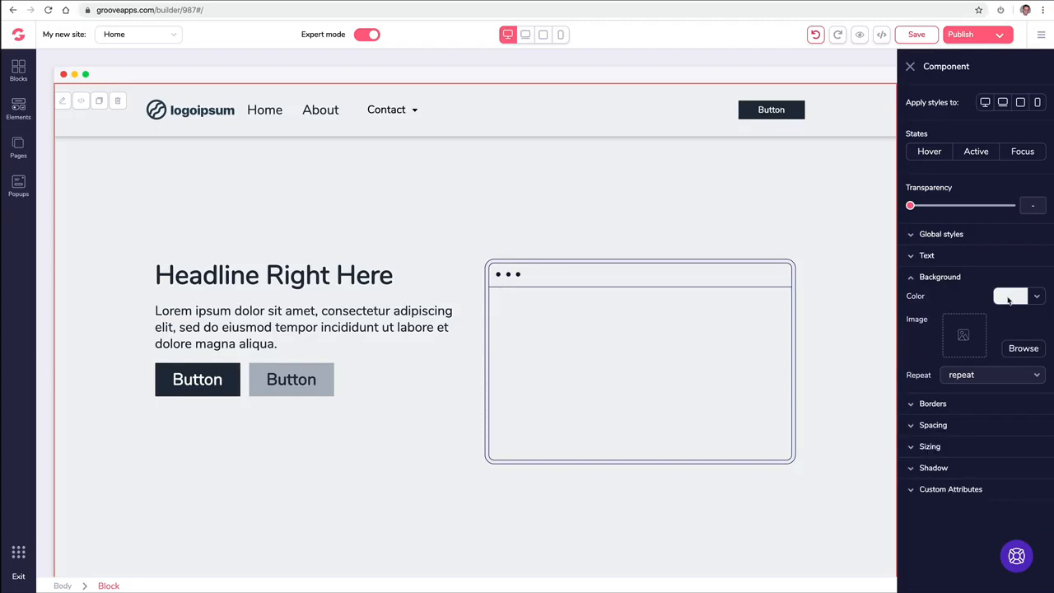
left_click(1008, 298)
mouse_move(983, 349)
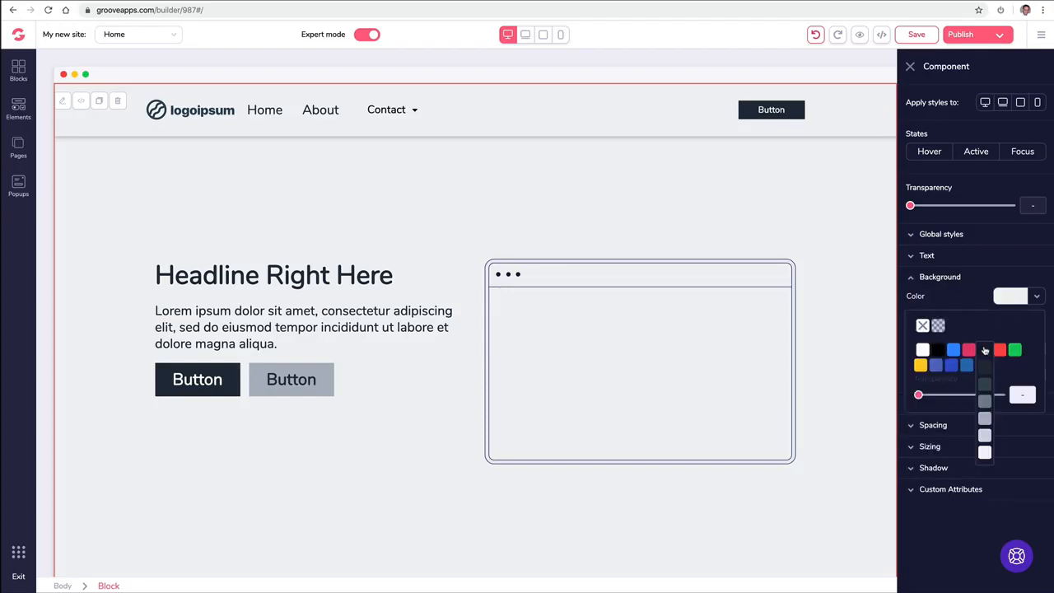
left_click(983, 406)
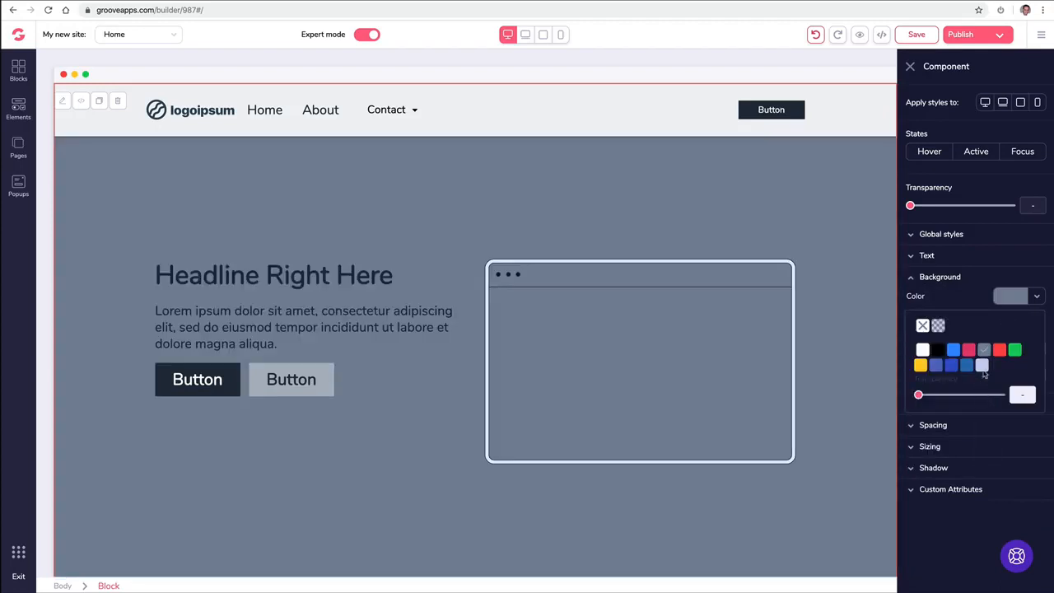
left_click(1009, 298)
left_click(1024, 298)
left_click(937, 327)
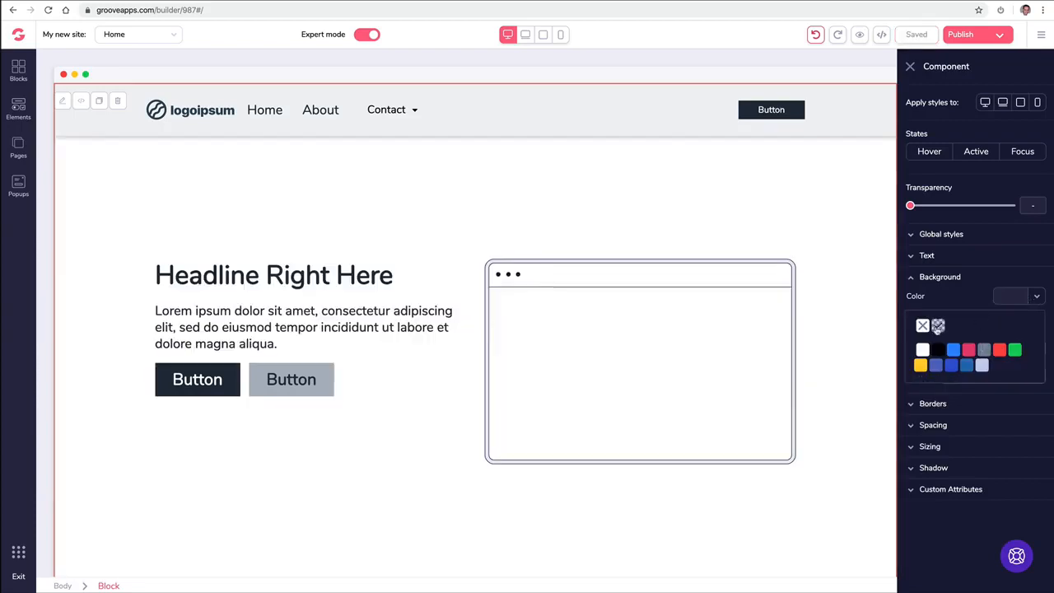
left_click(988, 283)
left_click(957, 284)
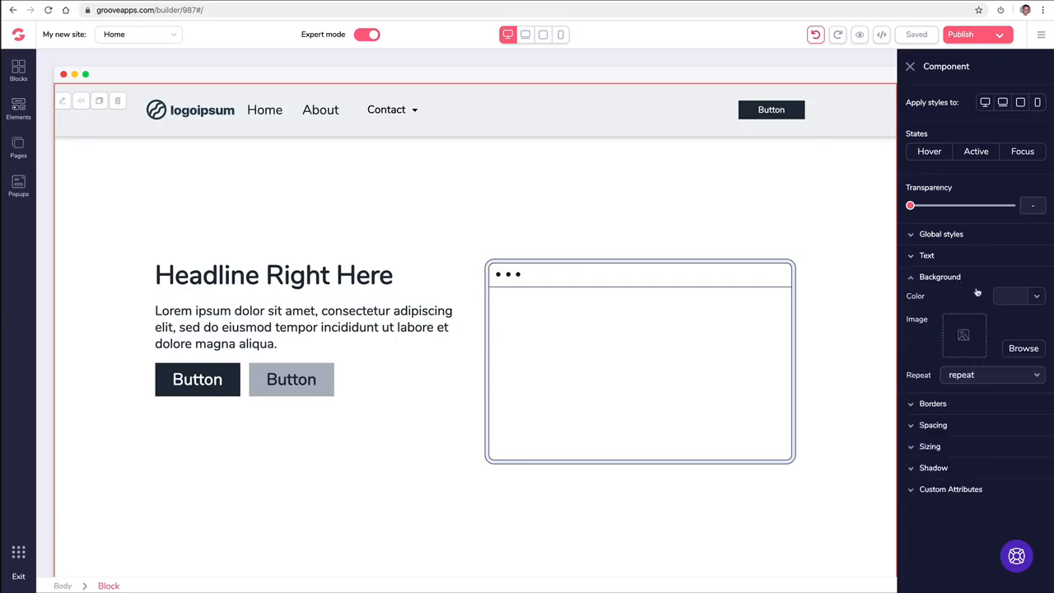
Step: Search the free stock photos for "House" and set the modern house at dusk as the cover block's background image
left_click(1019, 348)
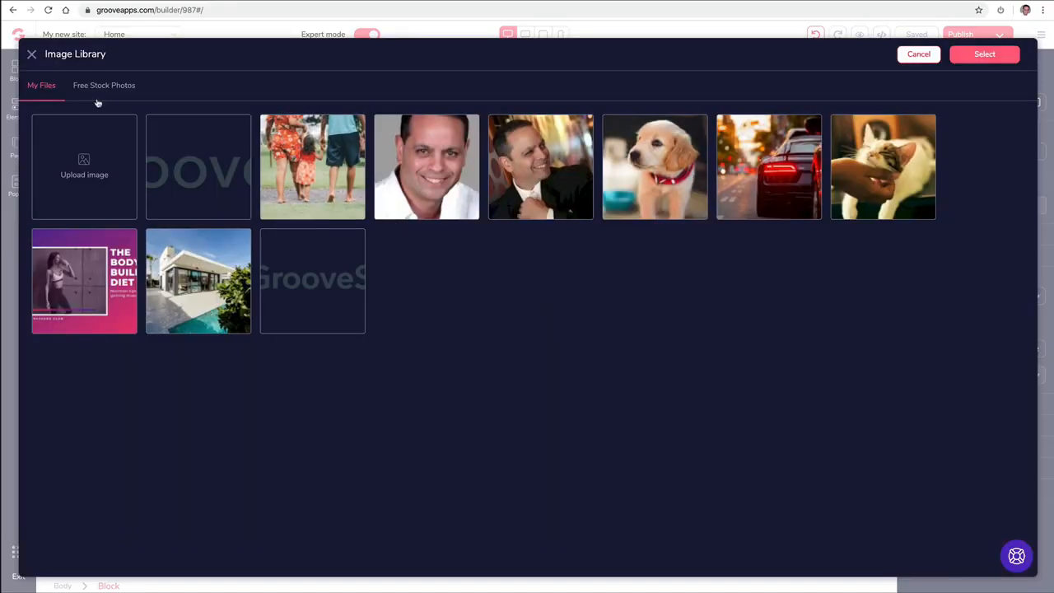
left_click(105, 87)
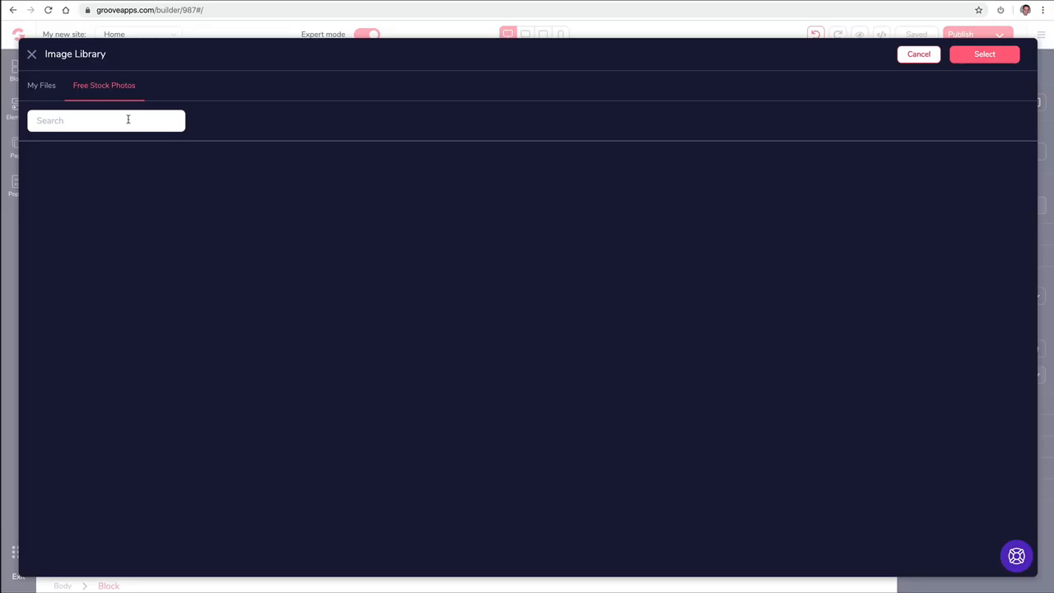
type("House")
key("Return")
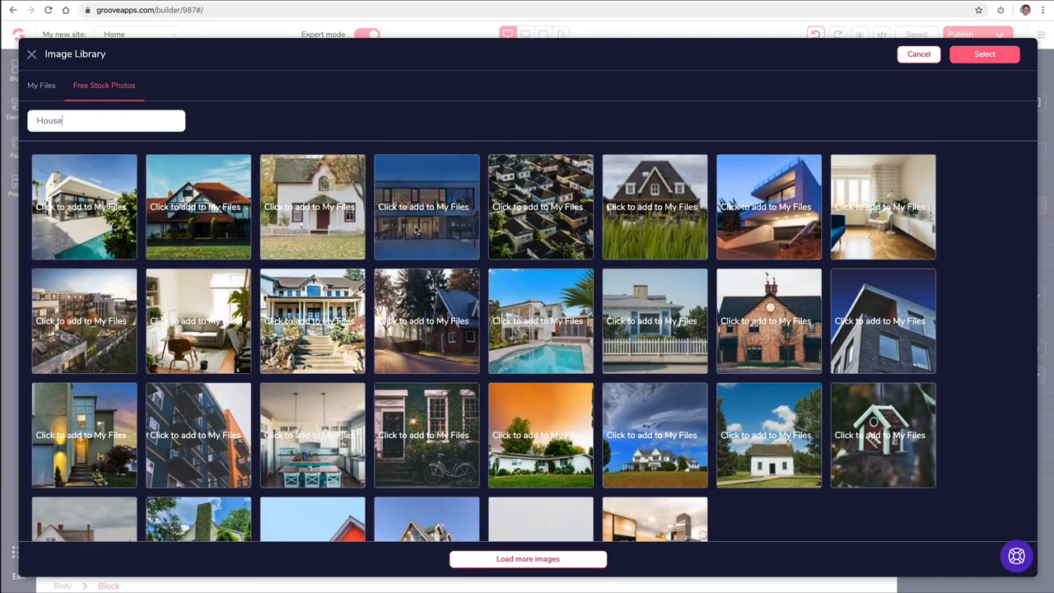
left_click(761, 222)
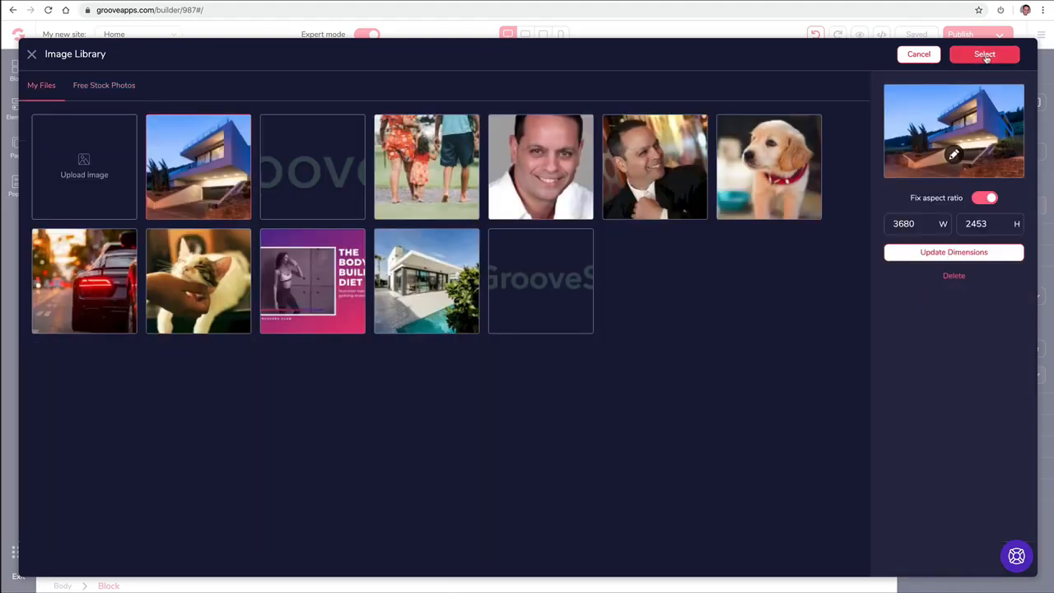
left_click(985, 55)
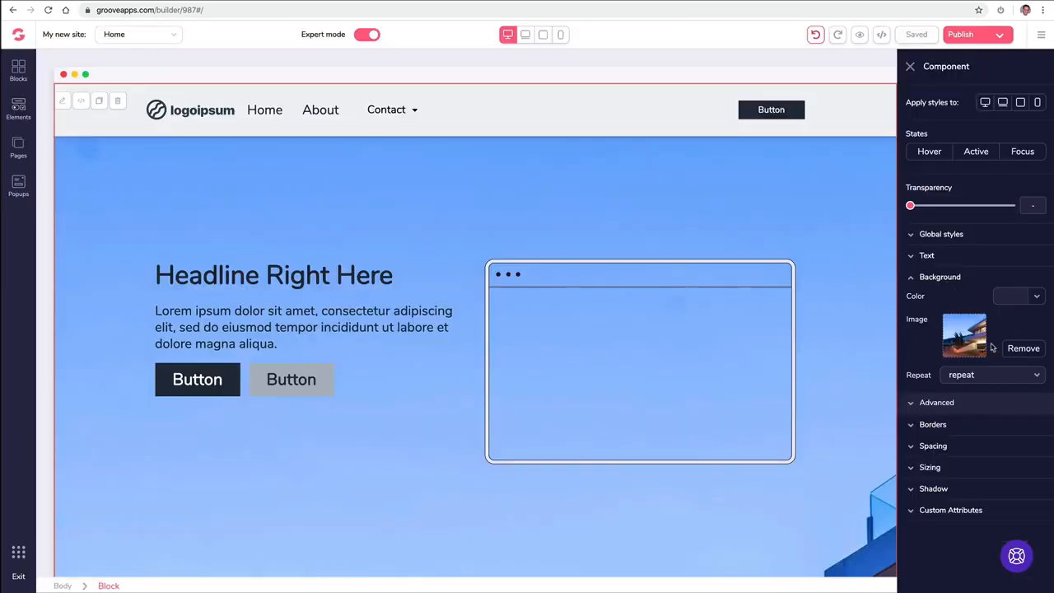
Step: Set the cover block's background image size to Cover
left_click(916, 403)
left_click(984, 426)
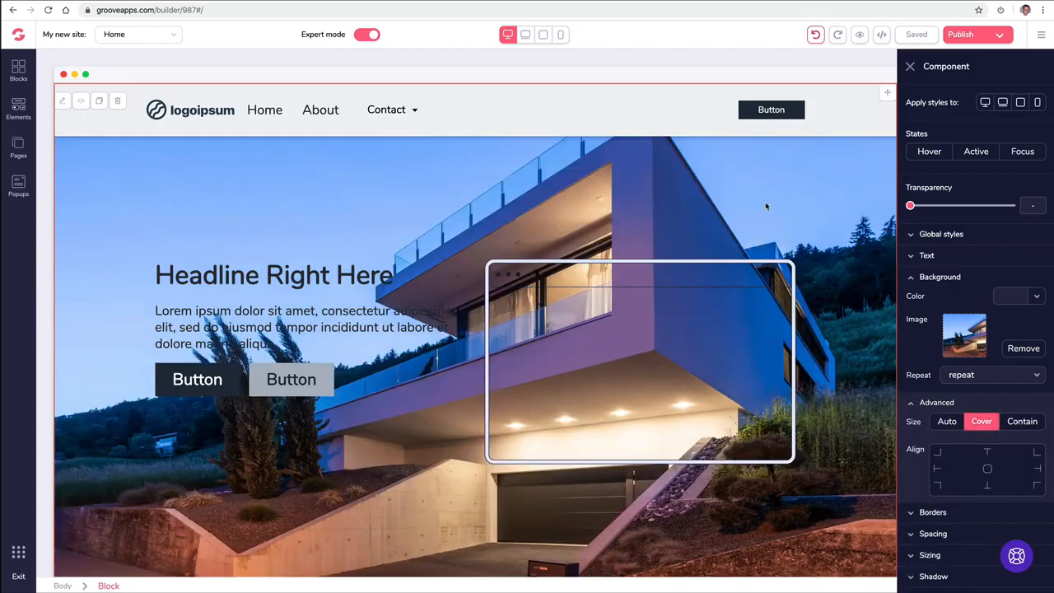
scroll(794, 188, "down", 2)
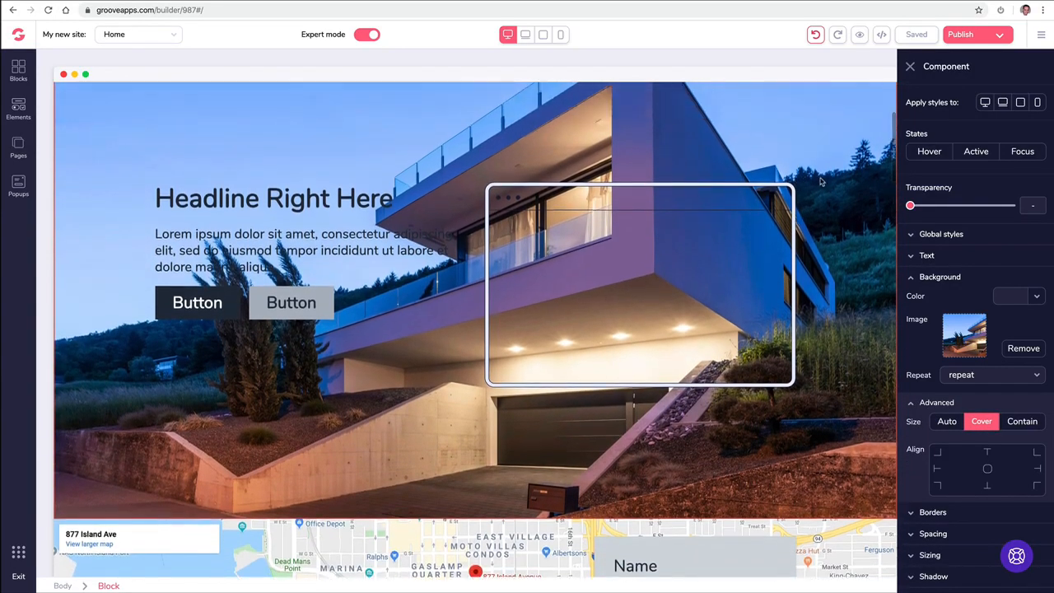
Step: Set the background colour of the whole countdown timer block to light blue
scroll(798, 181, "down", 10)
scroll(782, 179, "down", 10)
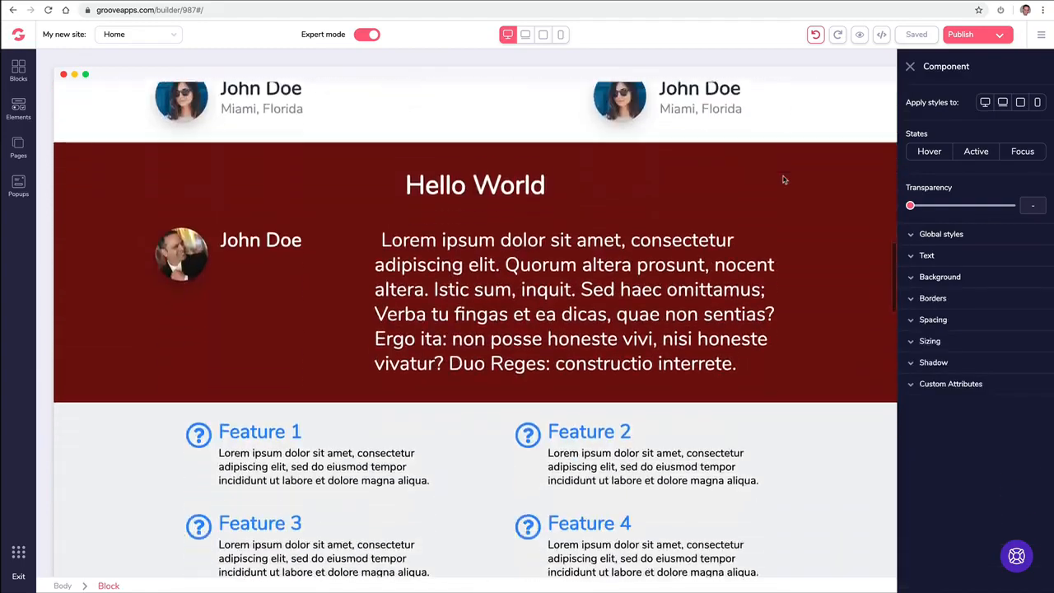
left_click(189, 223)
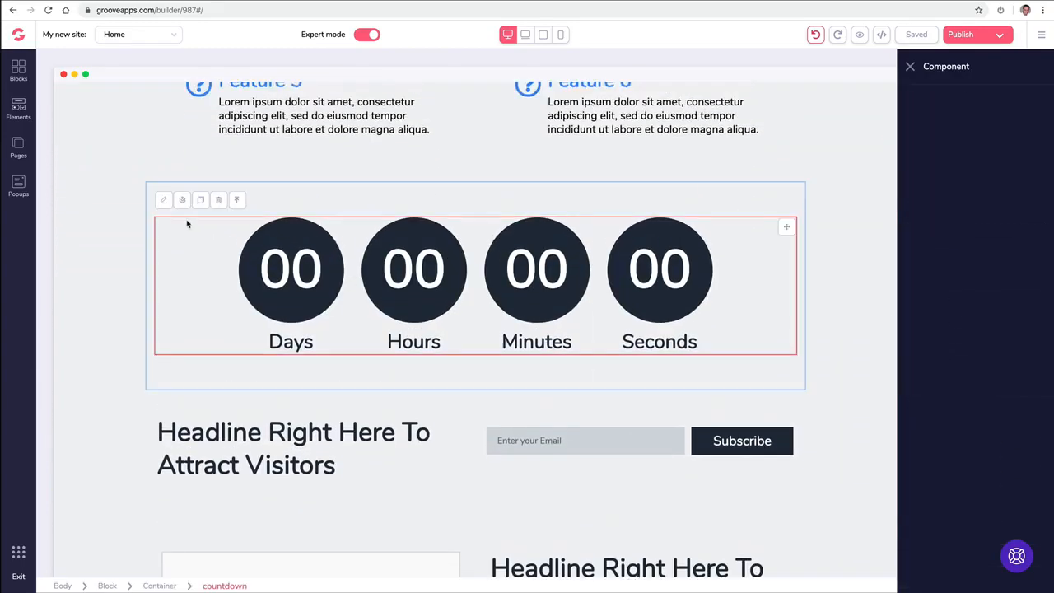
left_click(128, 227)
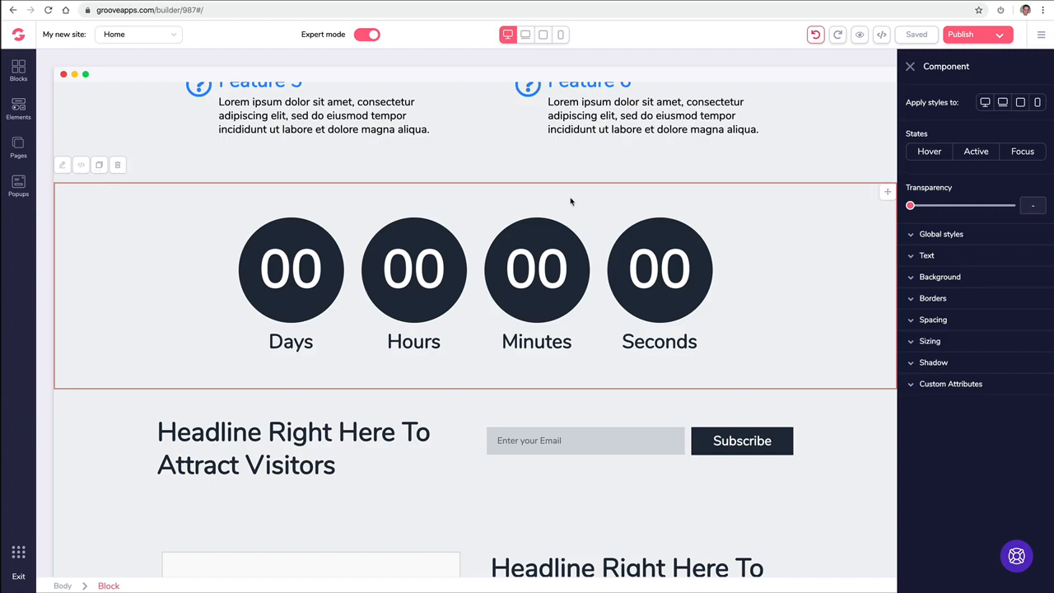
left_click(958, 281)
left_click(1014, 298)
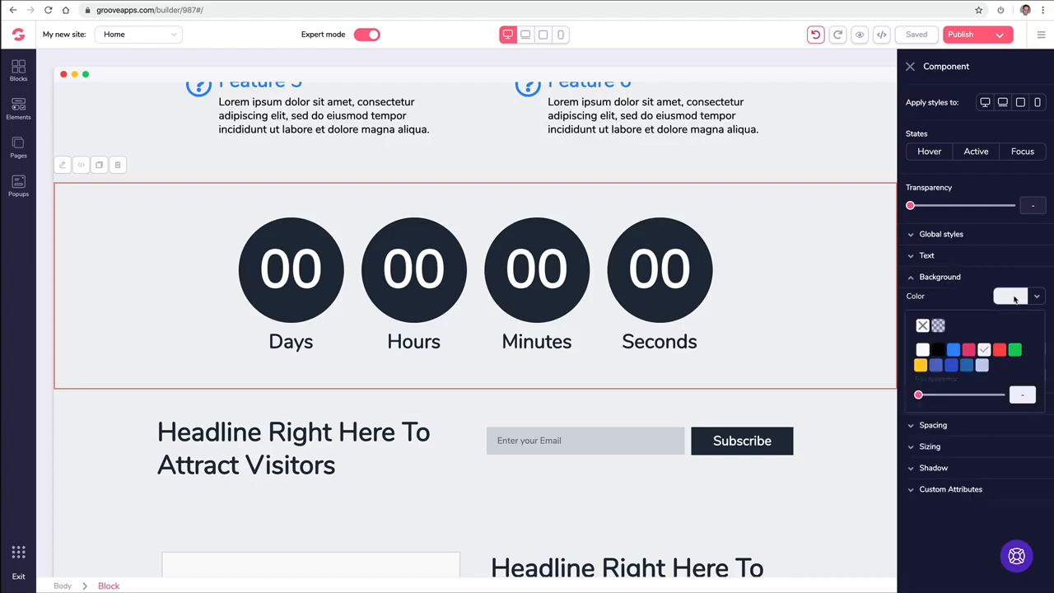
left_click(953, 351)
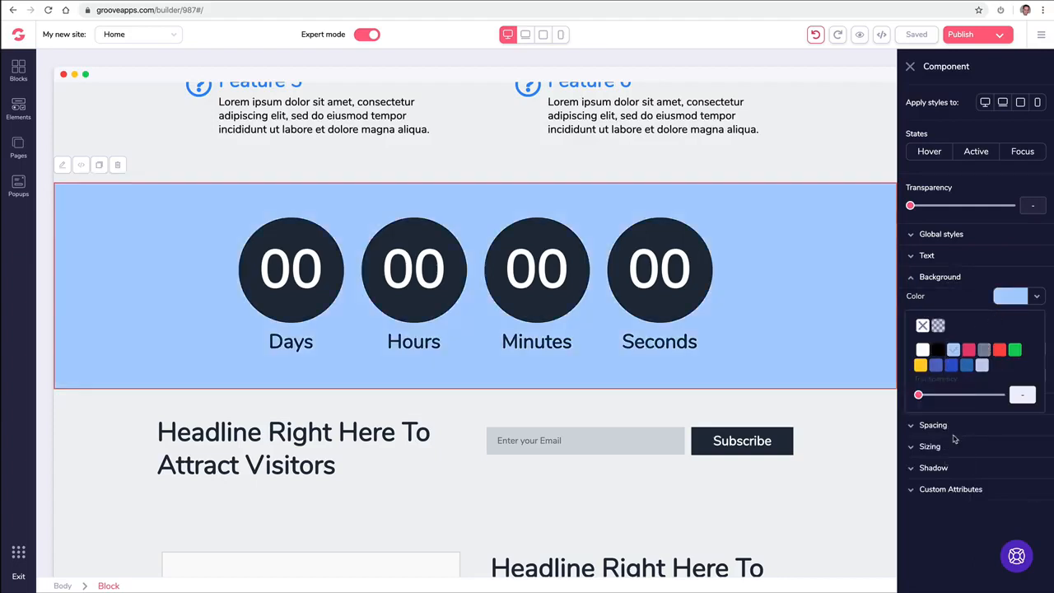
Step: Select the countdown's Days unit and Hours circle, and move the selection up to the whole countdown component
left_click(310, 243)
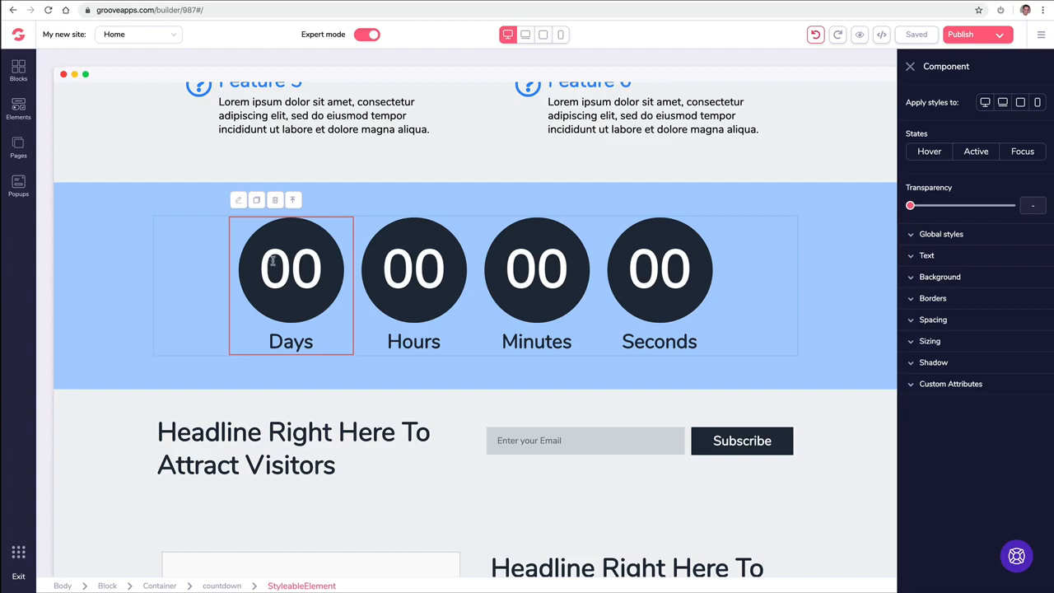
double_click(423, 278)
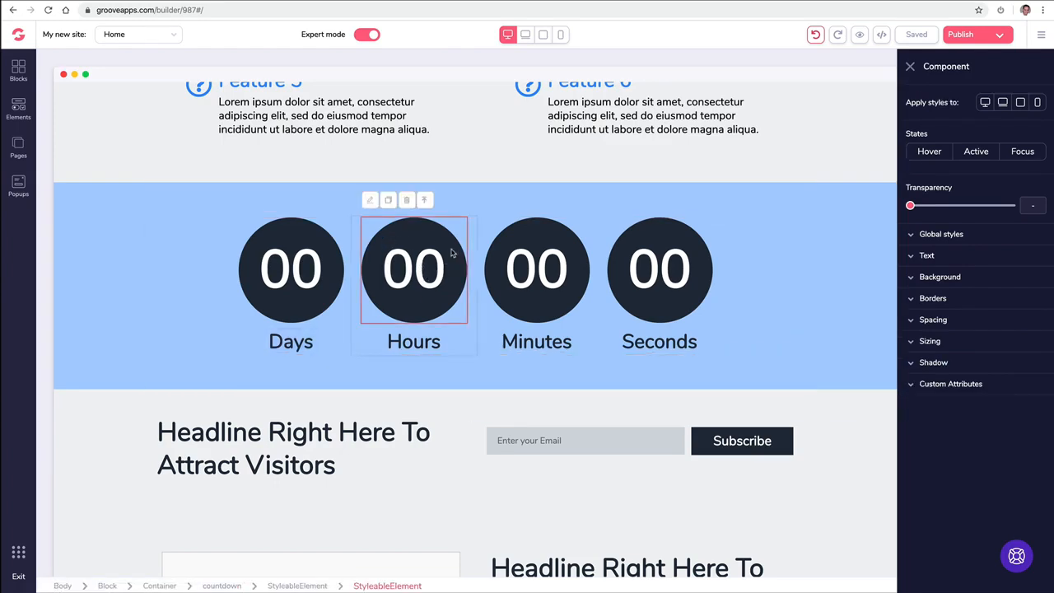
left_click(424, 200)
left_click(418, 201)
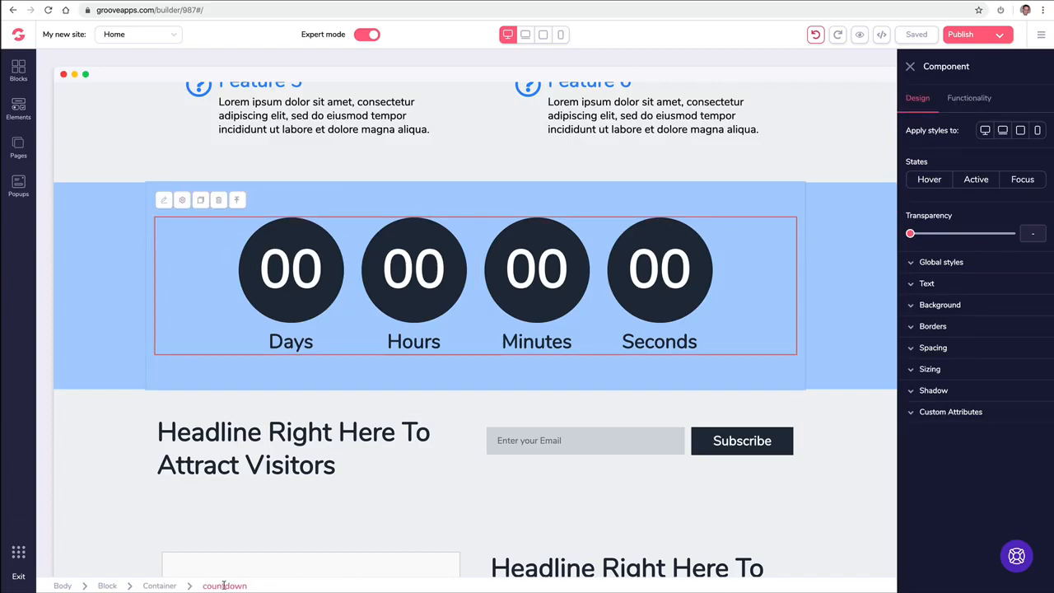
Step: Open the countdown's functionality settings and keep its type as Fixed
left_click(974, 102)
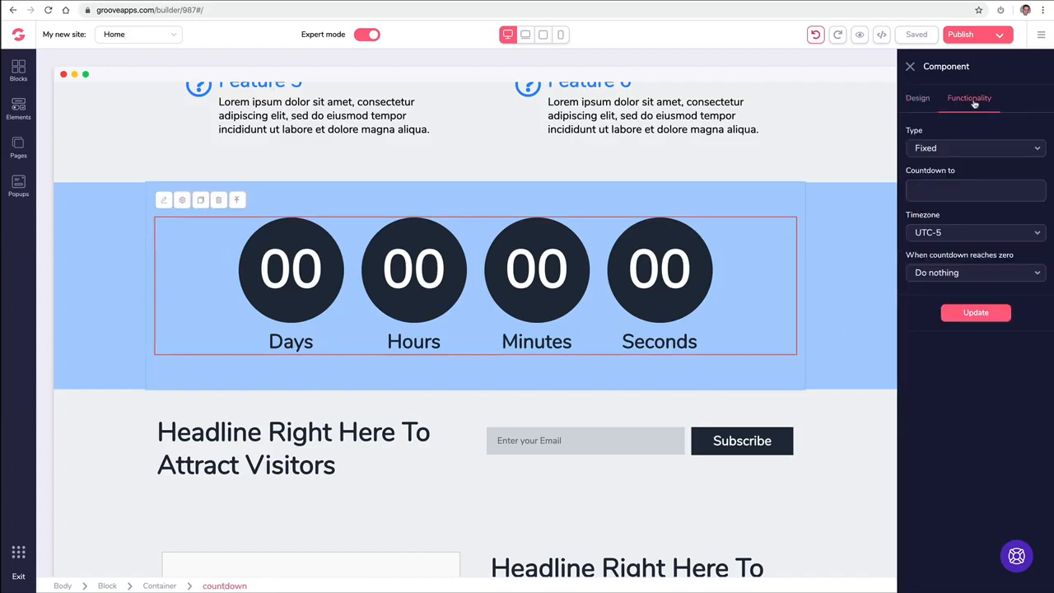
left_click(939, 182)
left_click(747, 179)
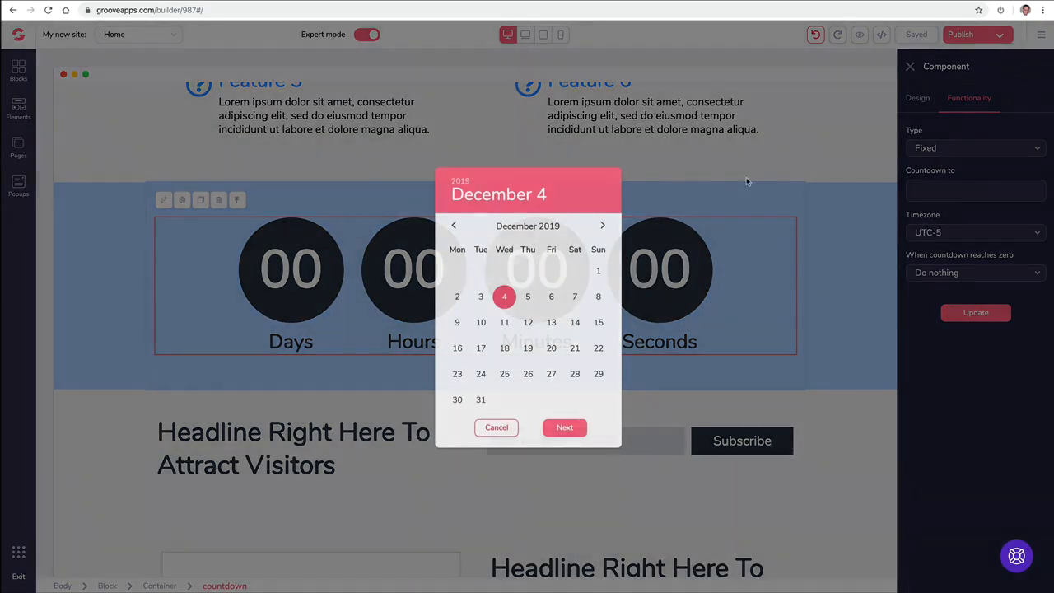
left_click(925, 148)
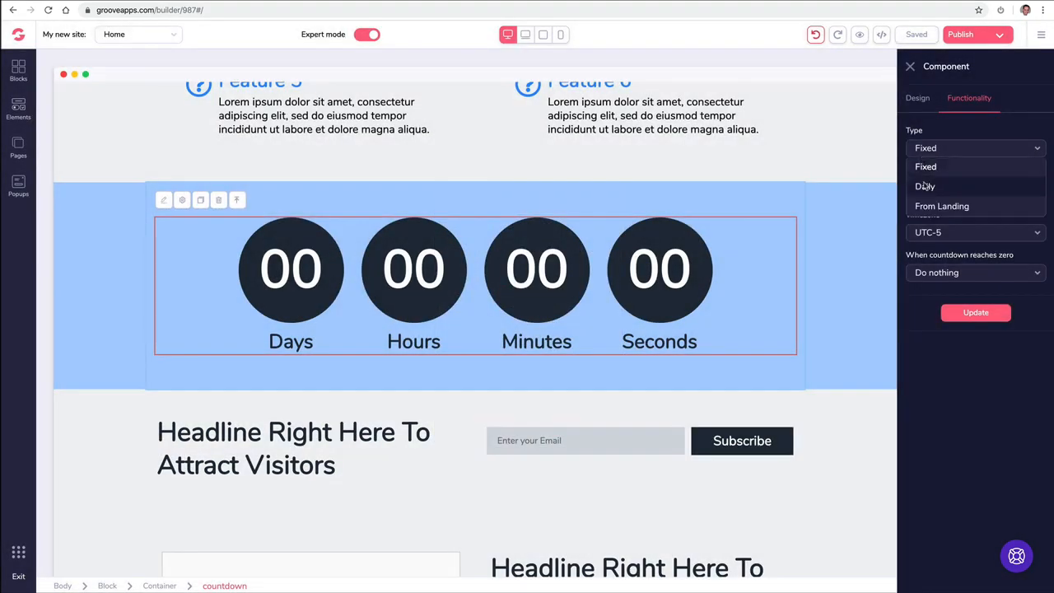
left_click(936, 143)
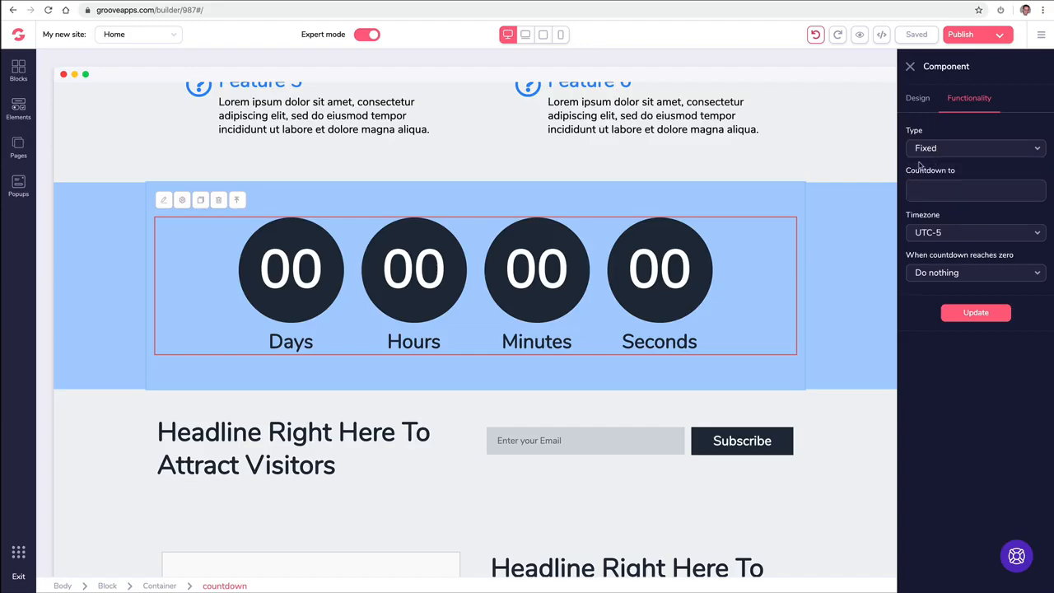
Step: Set the countdown to end on 2019-12-08 at 00:00, keep the UTC-5 timezone, and apply the update
left_click(927, 190)
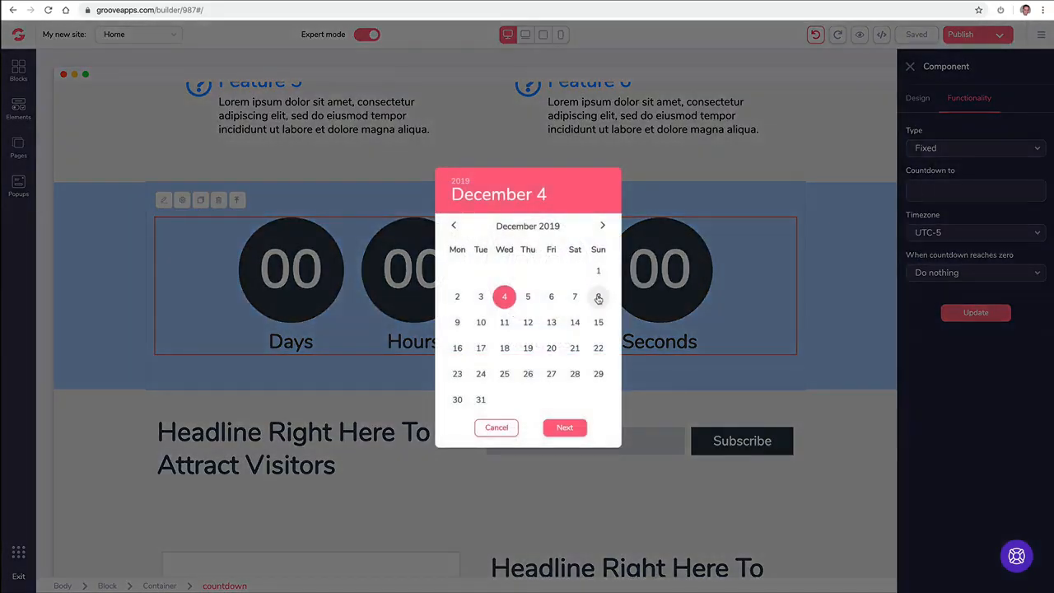
left_click(598, 298)
left_click(565, 427)
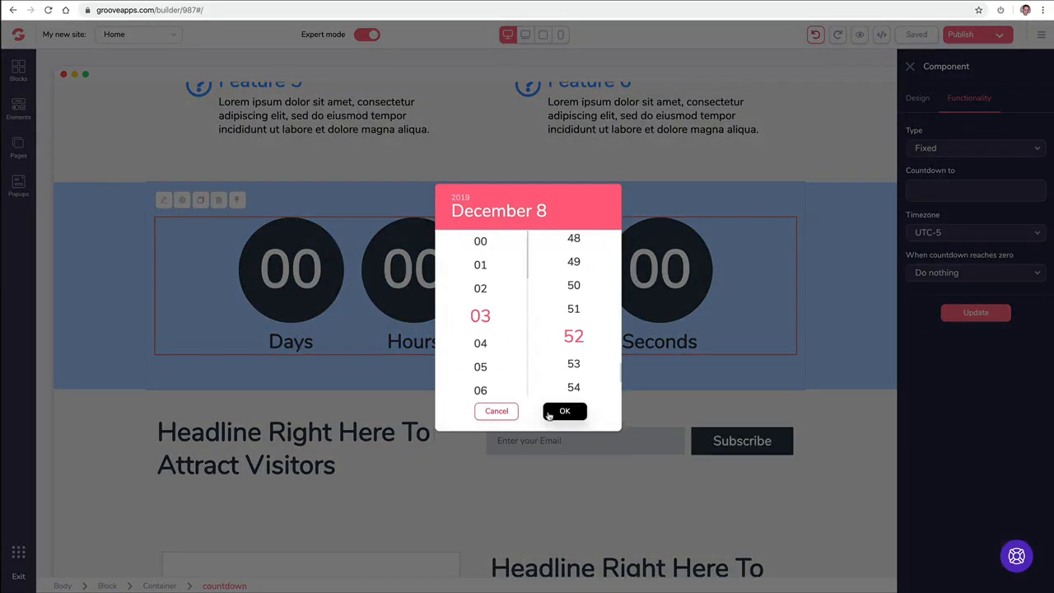
scroll(480, 280, "up", 3)
scroll(576, 321, "up", 5)
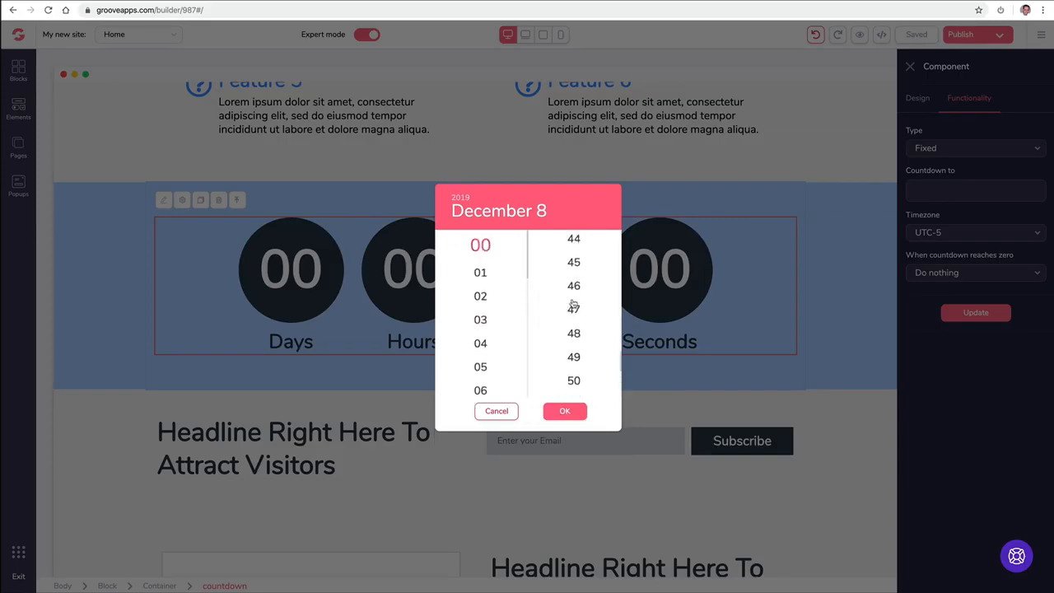
scroll(573, 306, "up", 15)
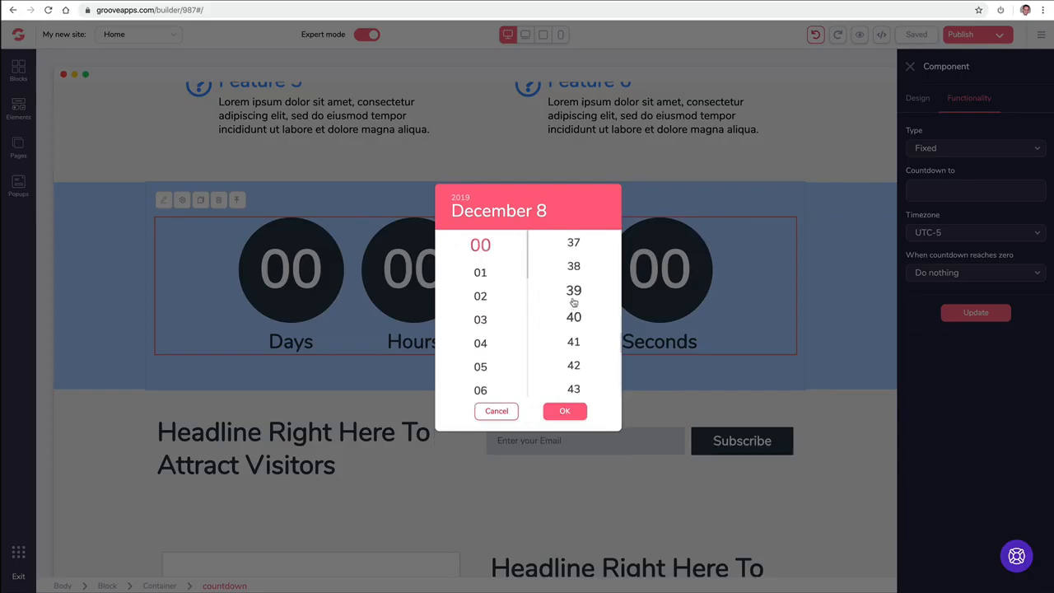
left_click(559, 414)
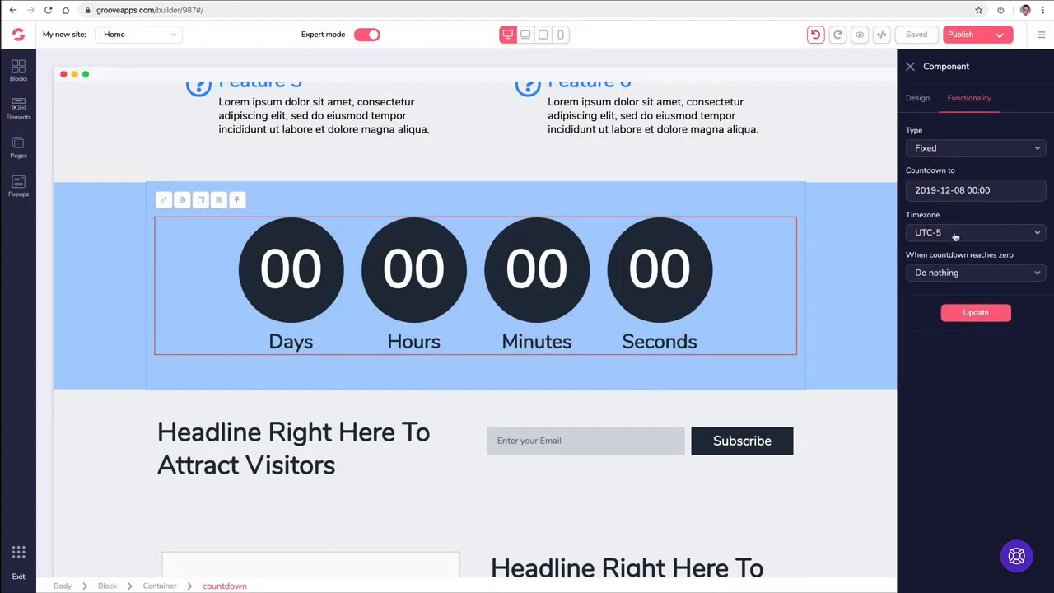
left_click(954, 234)
left_click(954, 234)
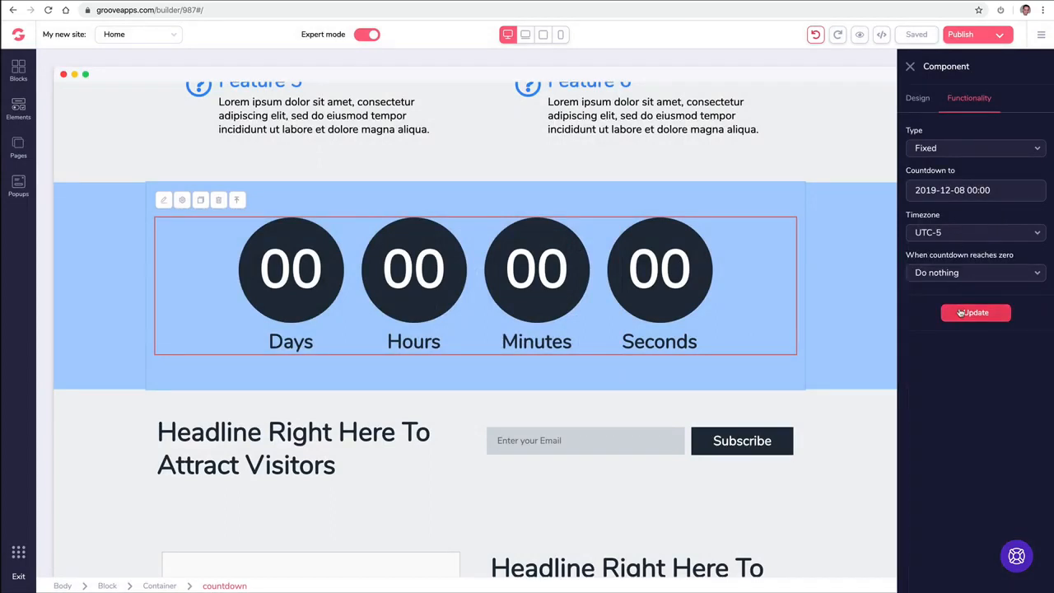
left_click(959, 313)
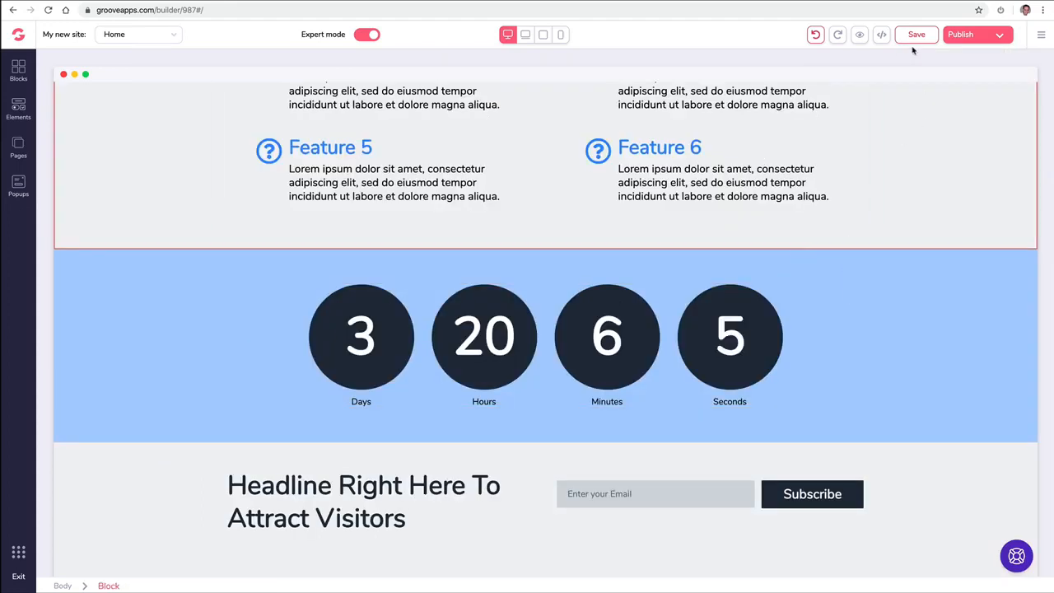
Step: Browse the site's saved revisions and preview the 19-12-04 03:22:19 version
left_click(1039, 39)
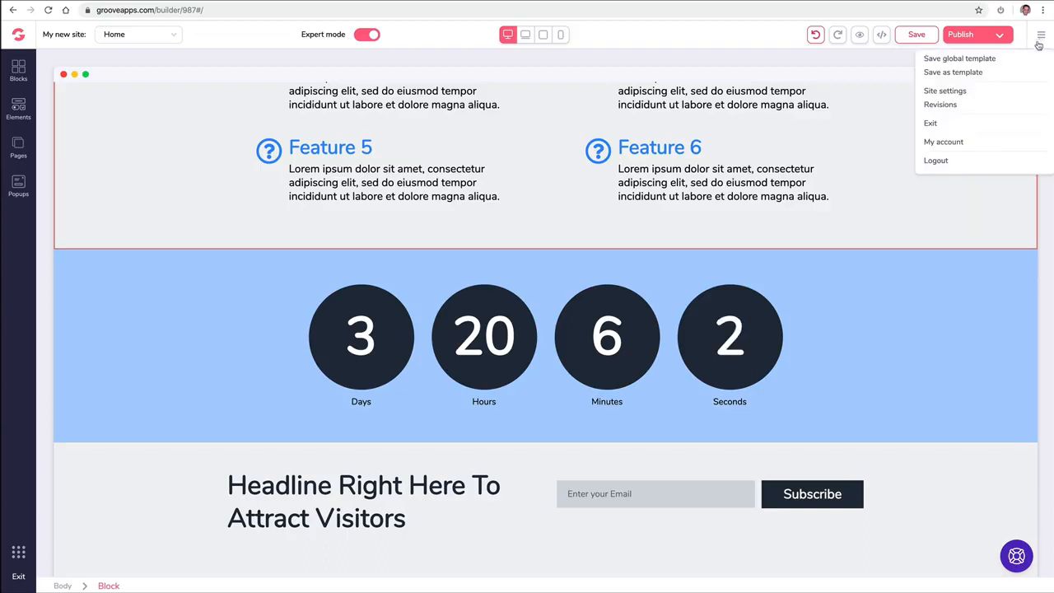
left_click(940, 105)
scroll(141, 294, "down", 10)
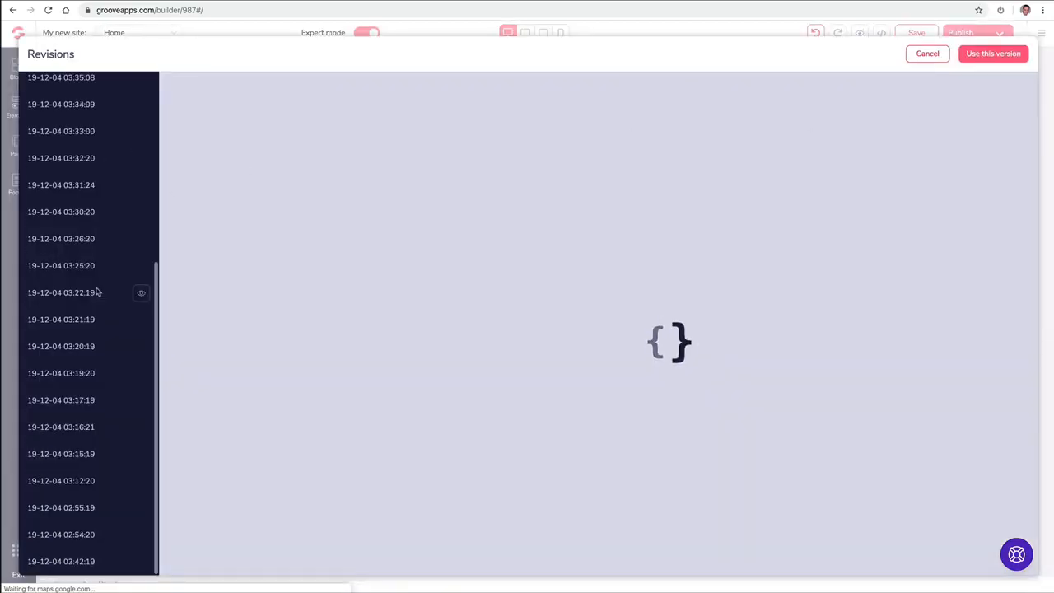
scroll(86, 449, "up", 6)
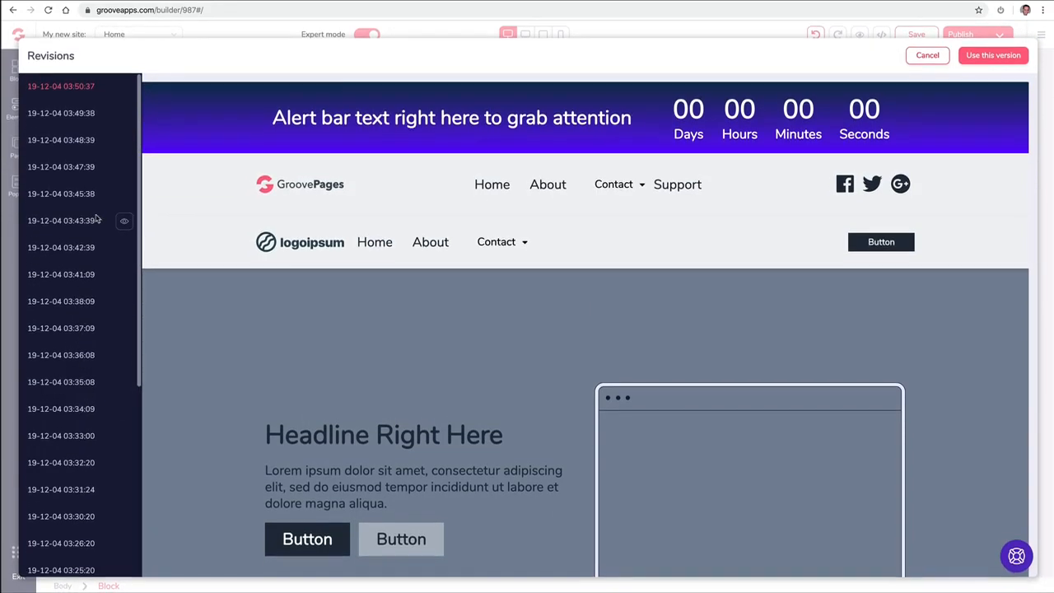
scroll(89, 133, "down", 6)
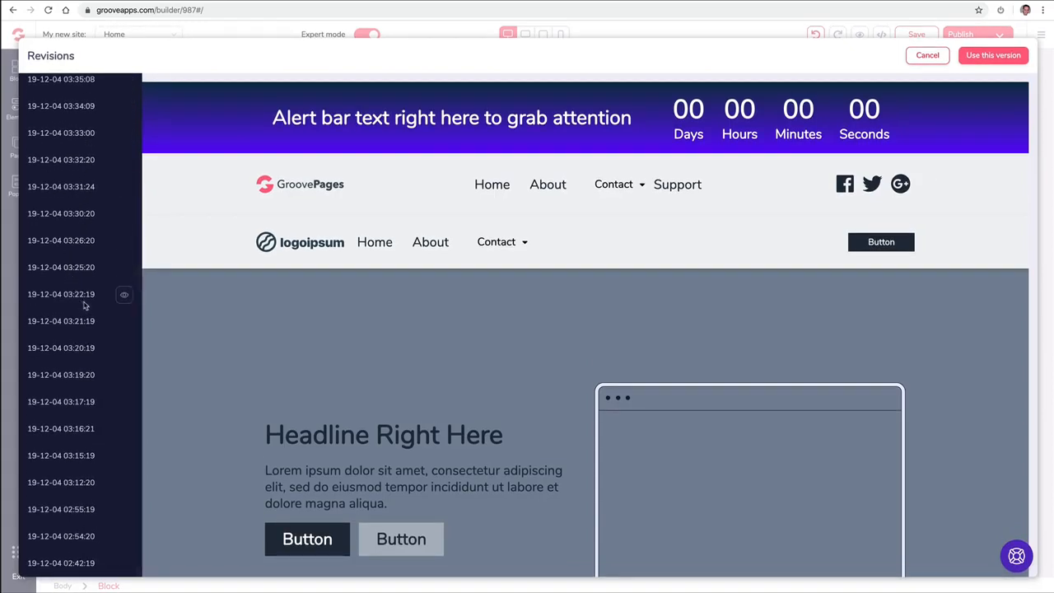
left_click(125, 296)
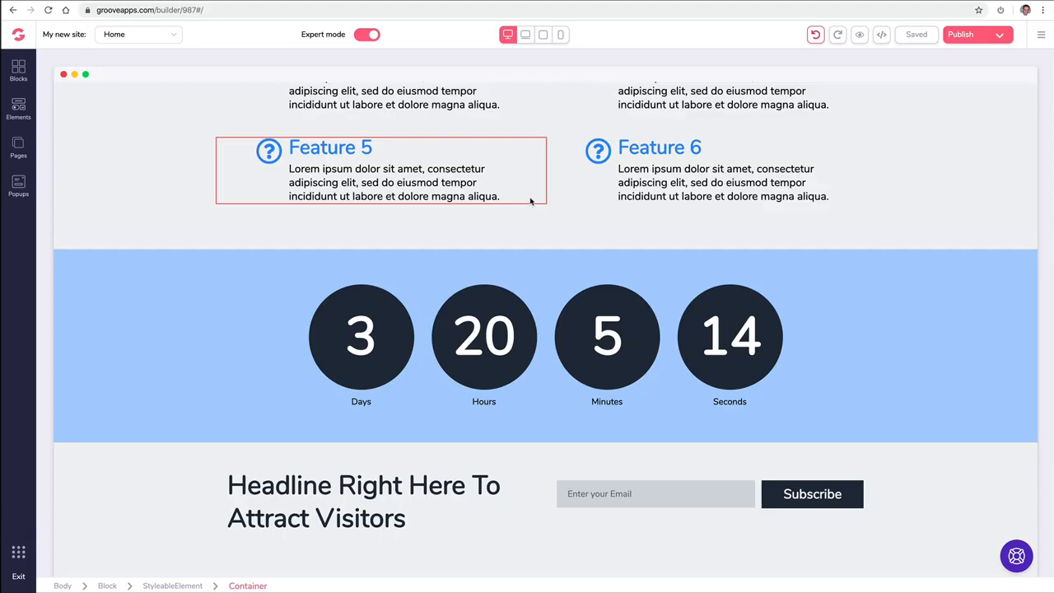
Step: Delete the second navigation bar, the one with the logoipsum logo, above the cover block
scroll(530, 201, "up", 1)
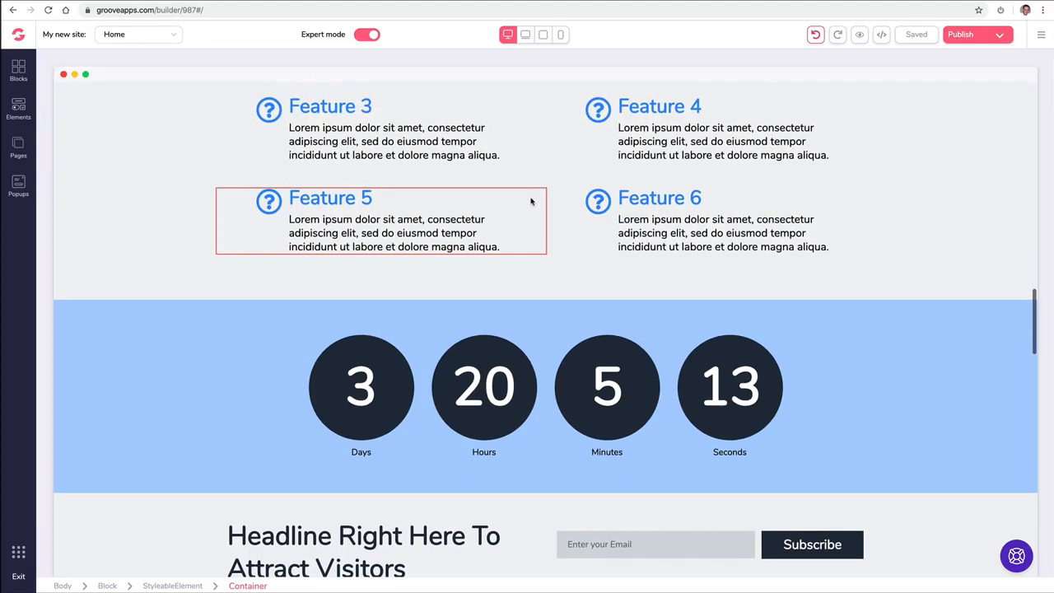
scroll(530, 201, "up", 5)
scroll(531, 201, "up", 15)
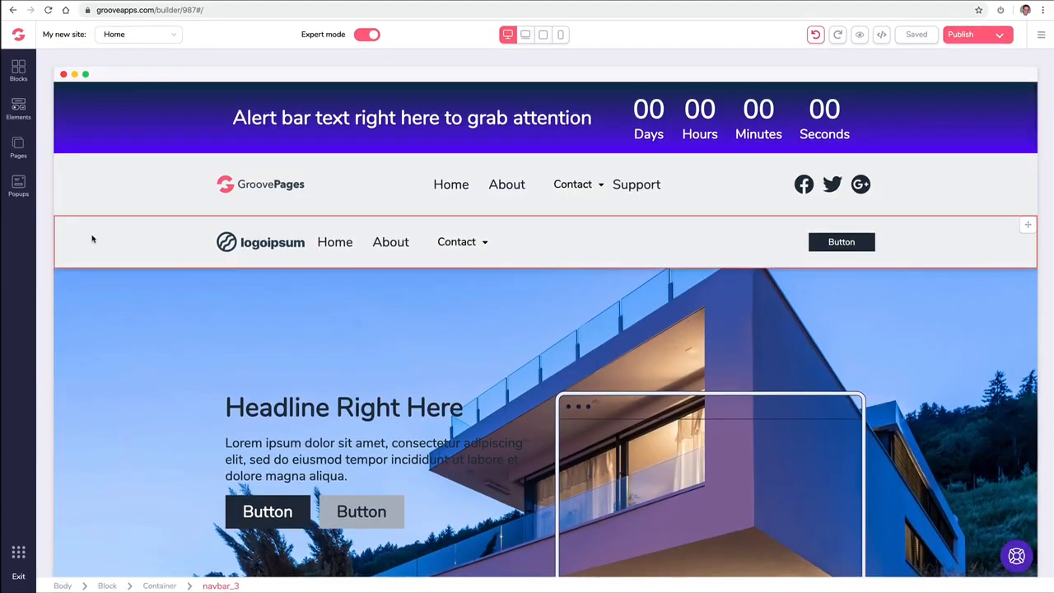
left_click(92, 239)
key("Delete")
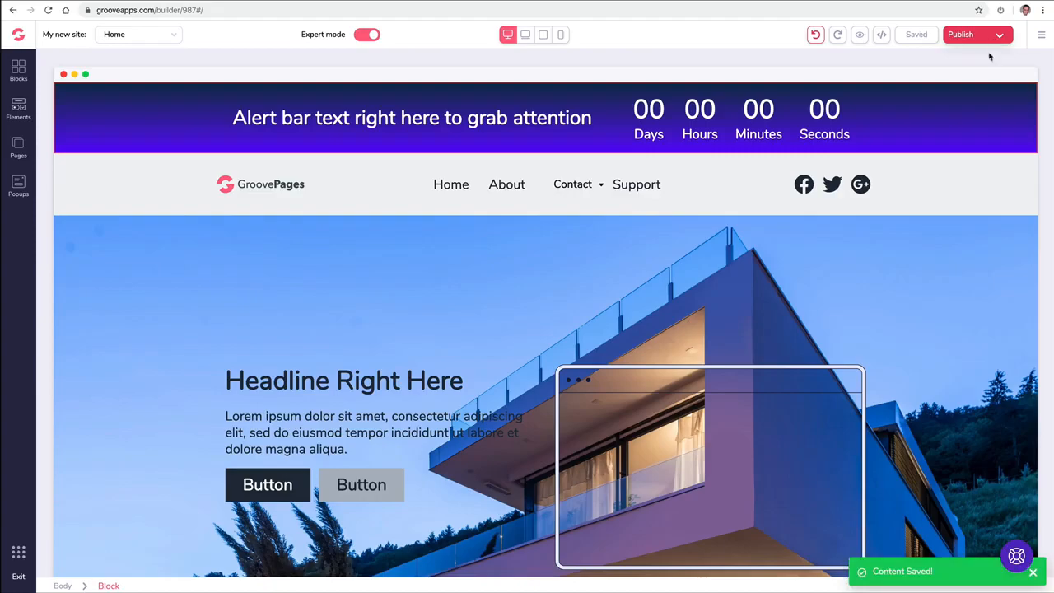
Step: Choose the Dark 2 mockup style for the phone beside the name and email signup form
left_click(799, 120)
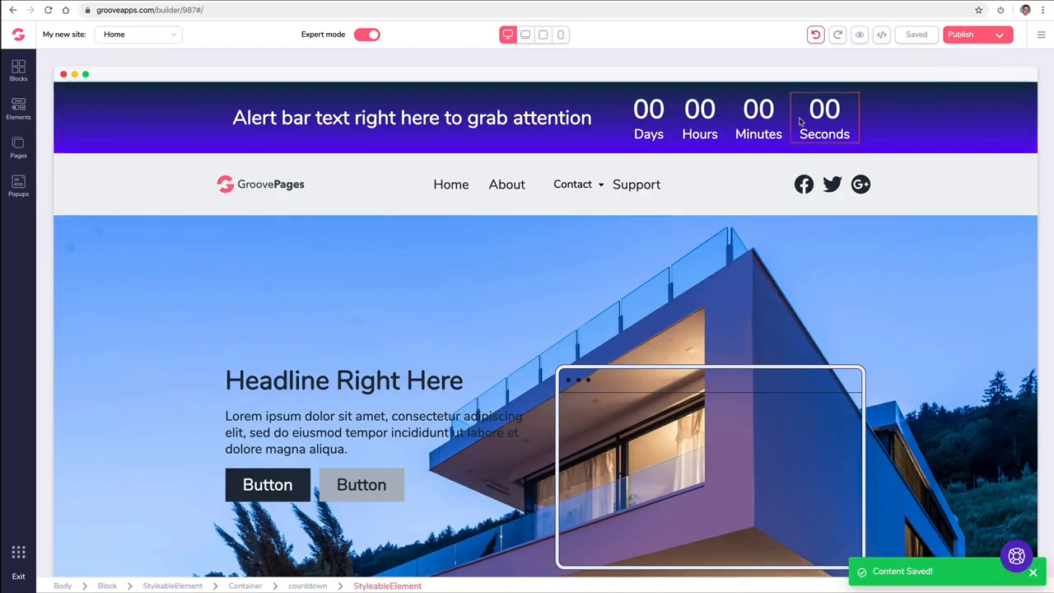
scroll(795, 157, "down", 20)
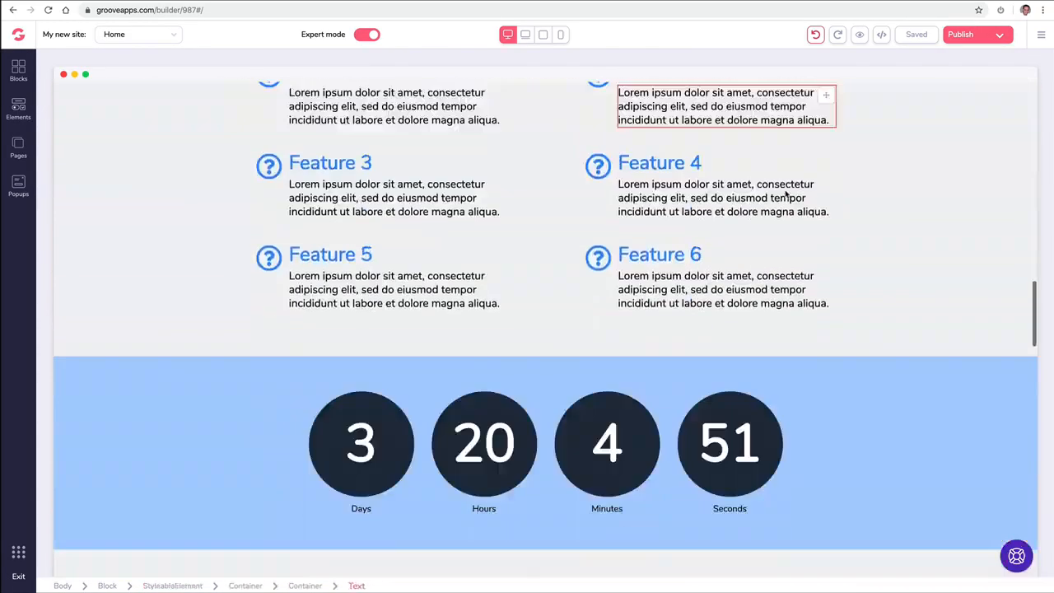
scroll(786, 194, "down", 20)
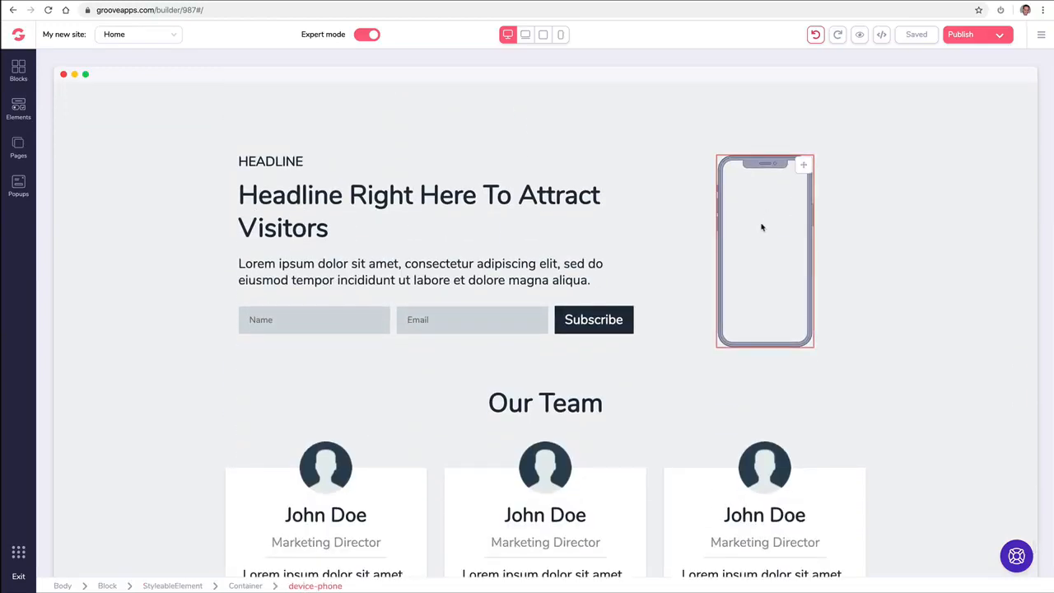
left_click(765, 227)
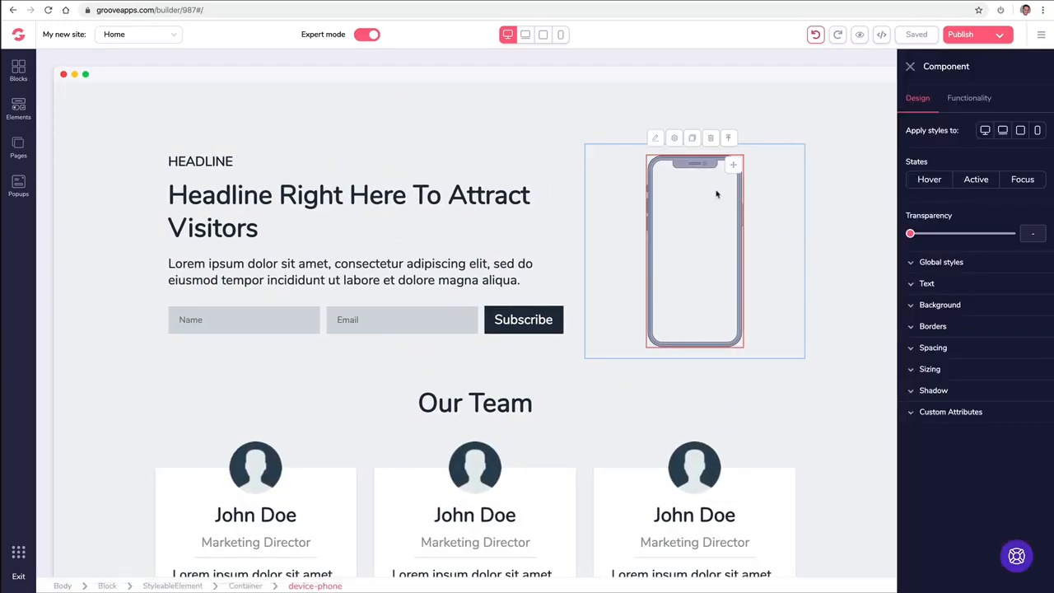
left_click(955, 99)
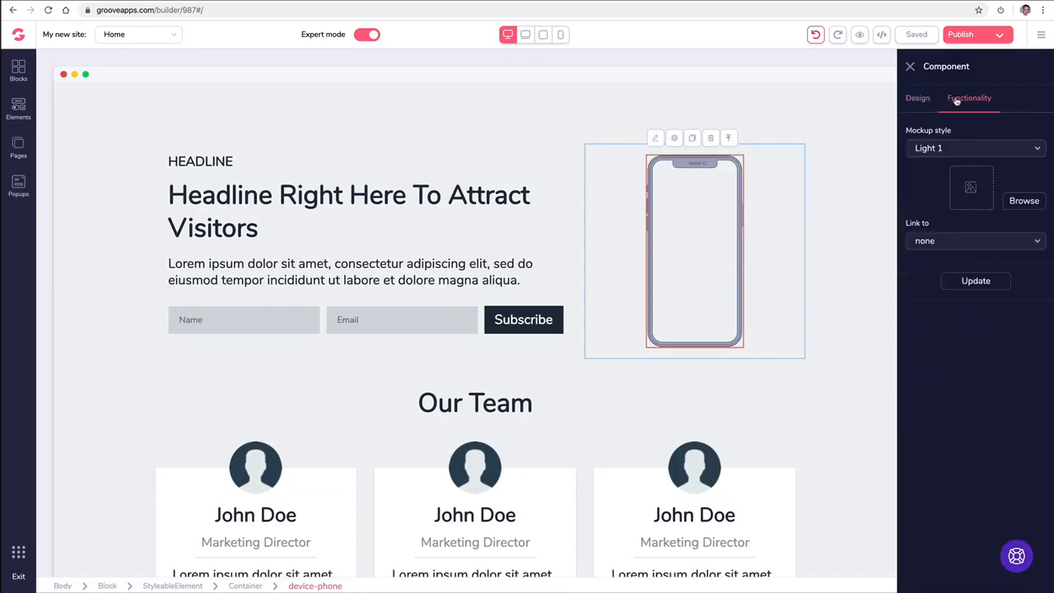
left_click(936, 154)
left_click(942, 227)
Step: Fill the phone mockup's screen with the car photo from My Files and update the component
left_click(1019, 205)
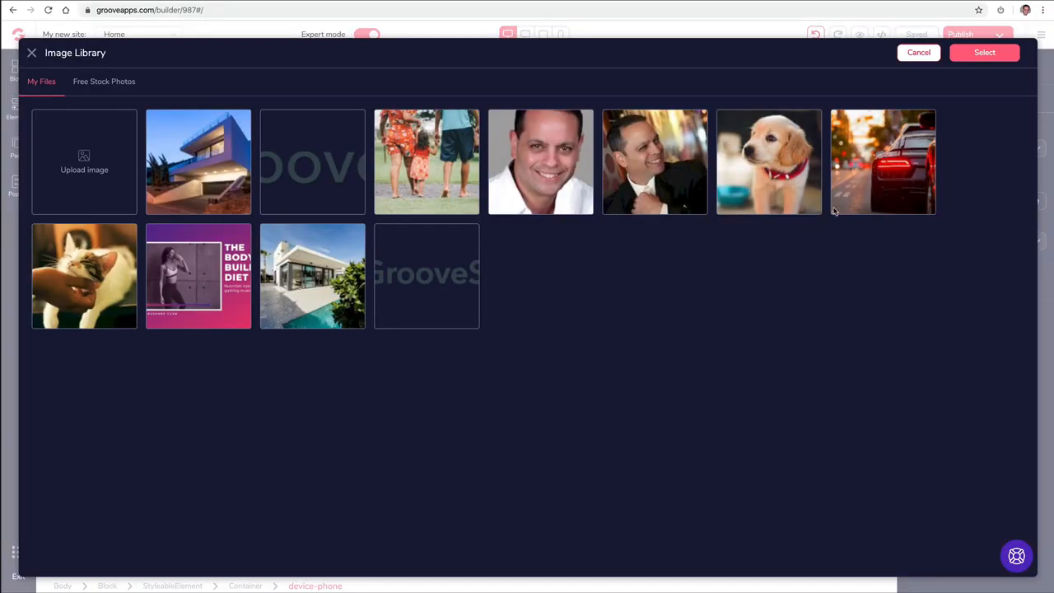
left_click(884, 167)
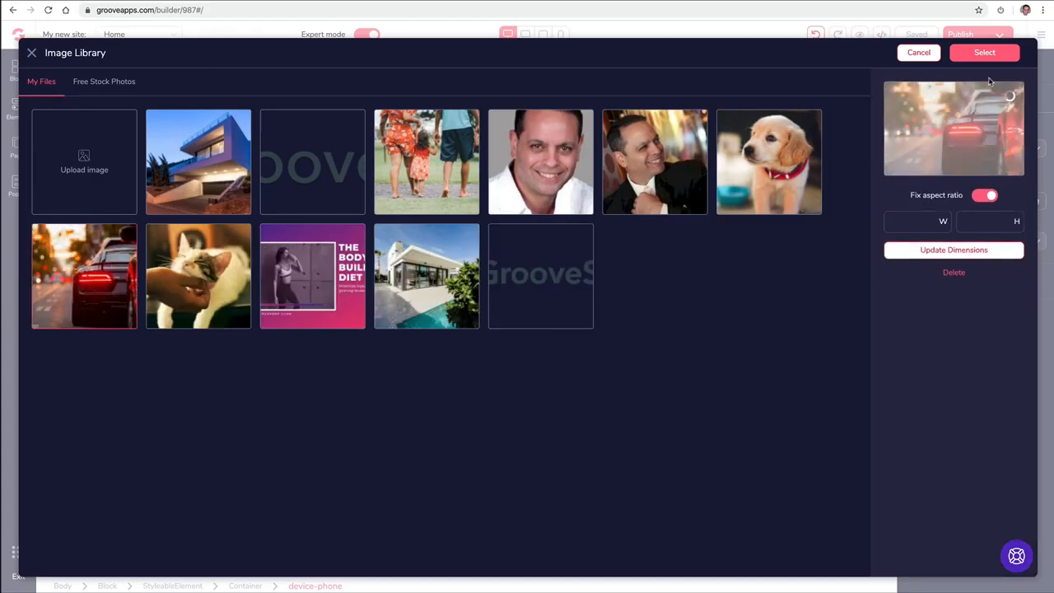
left_click(984, 53)
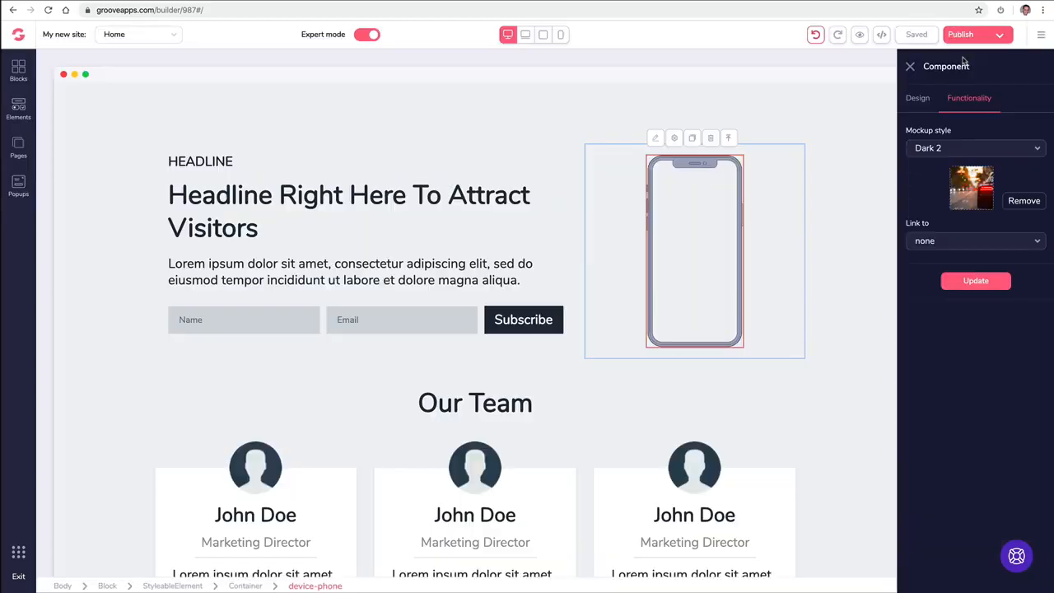
left_click(975, 283)
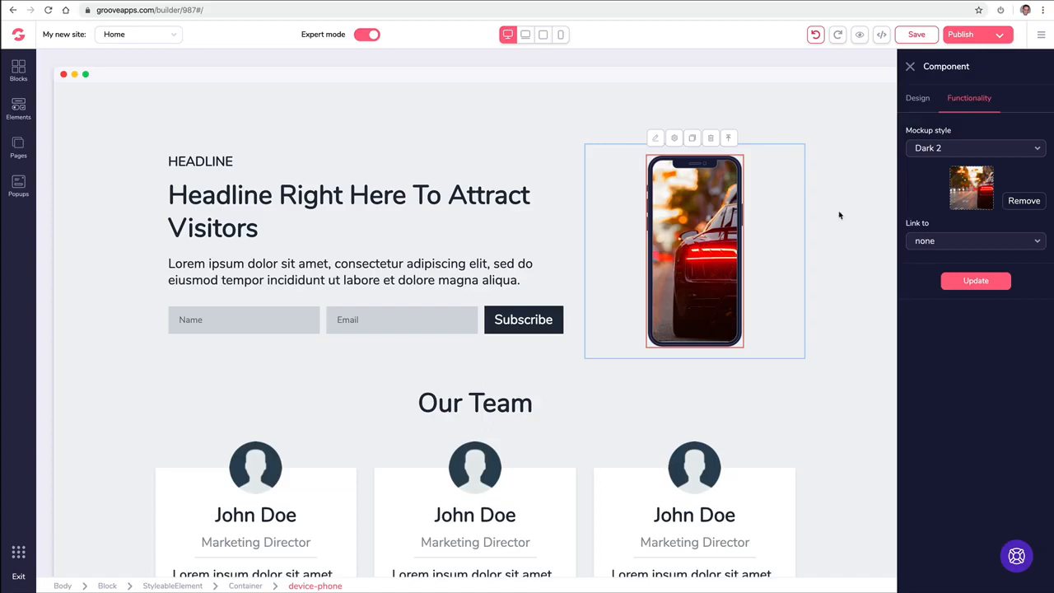
Step: Replace the phone mockup's image with the cat photo from My Files and update the component
left_click(1033, 202)
left_click(1018, 203)
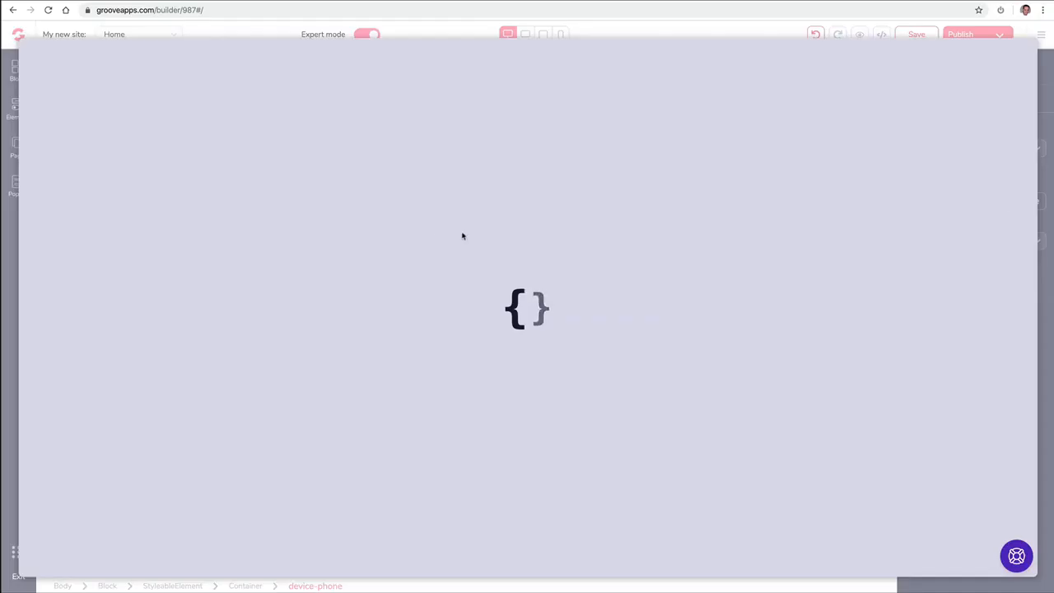
left_click(102, 281)
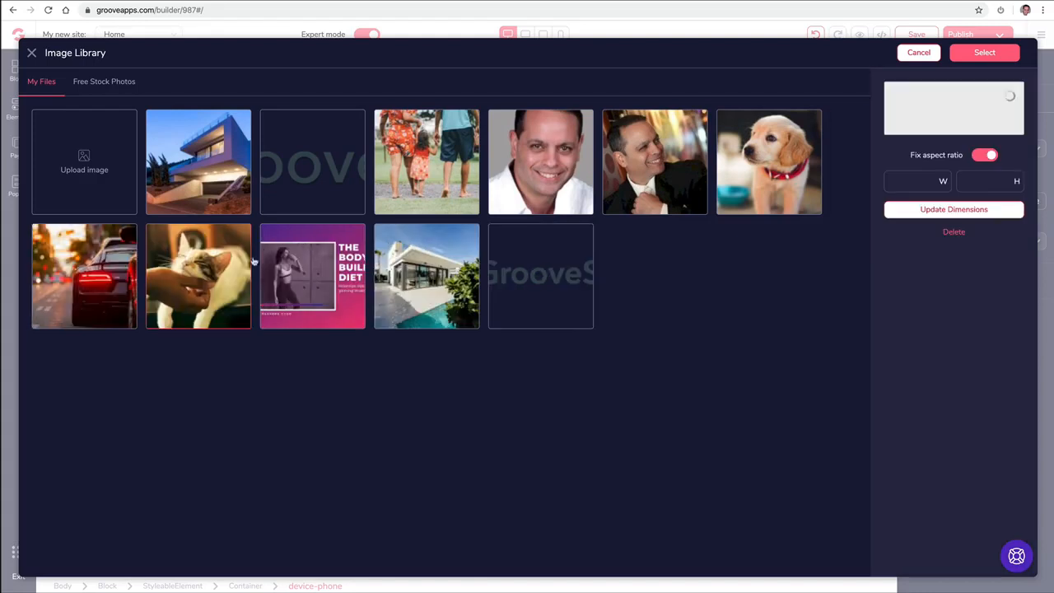
left_click(997, 53)
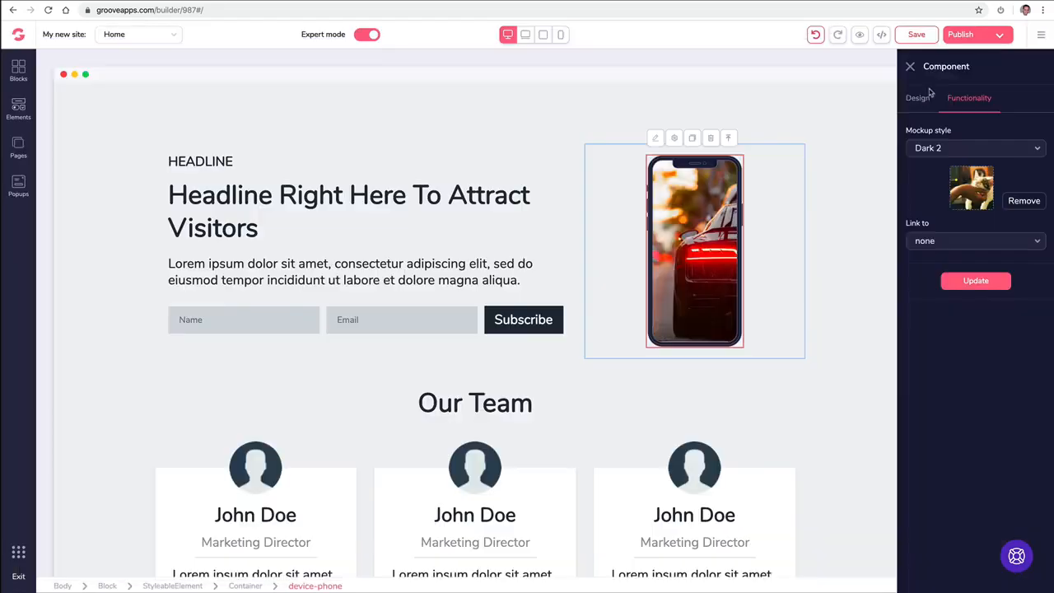
left_click(959, 283)
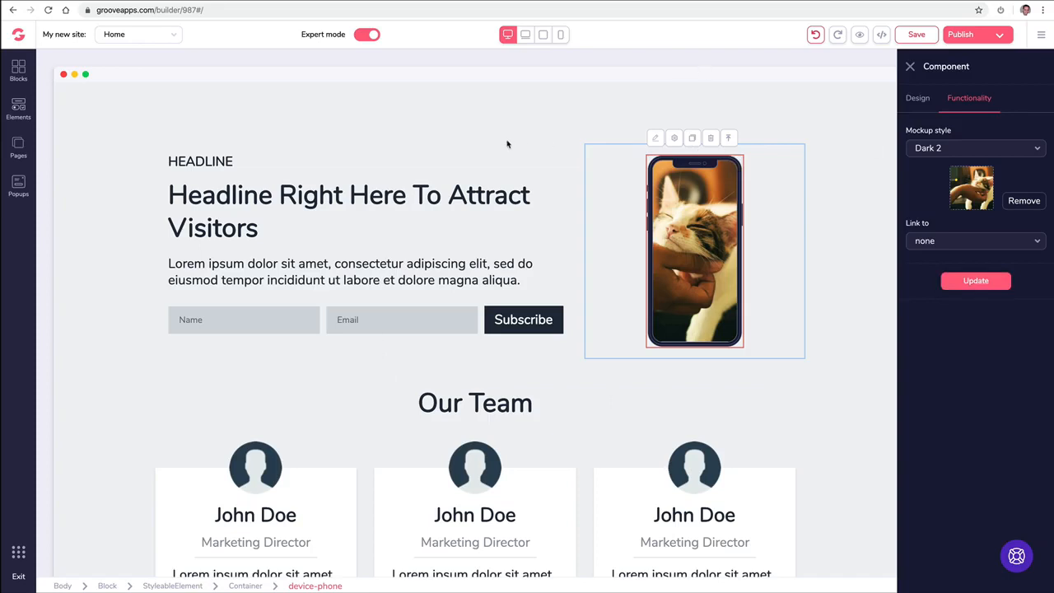
left_click(18, 70)
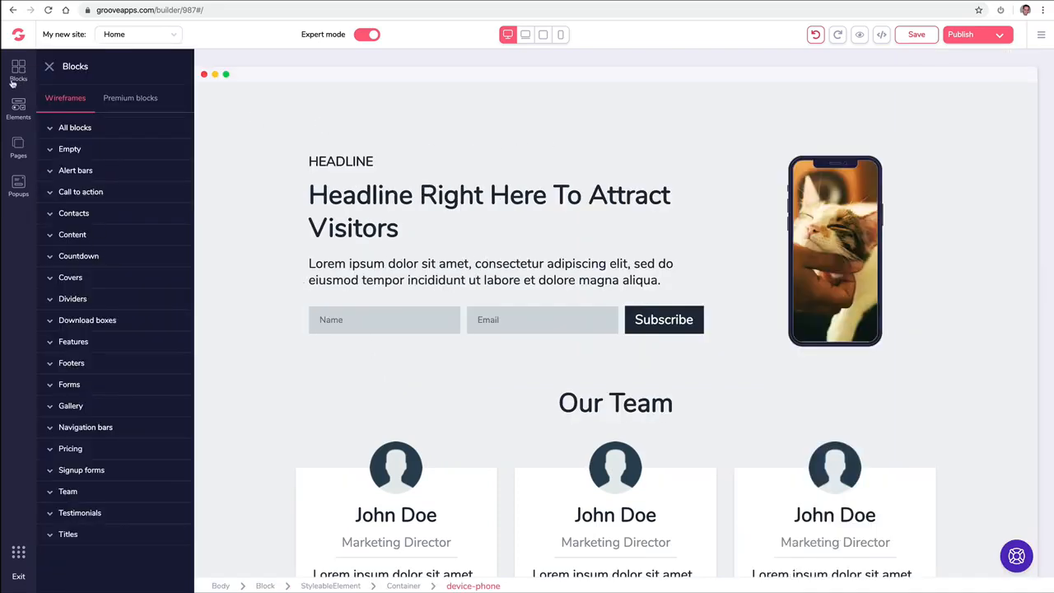
left_click(50, 67)
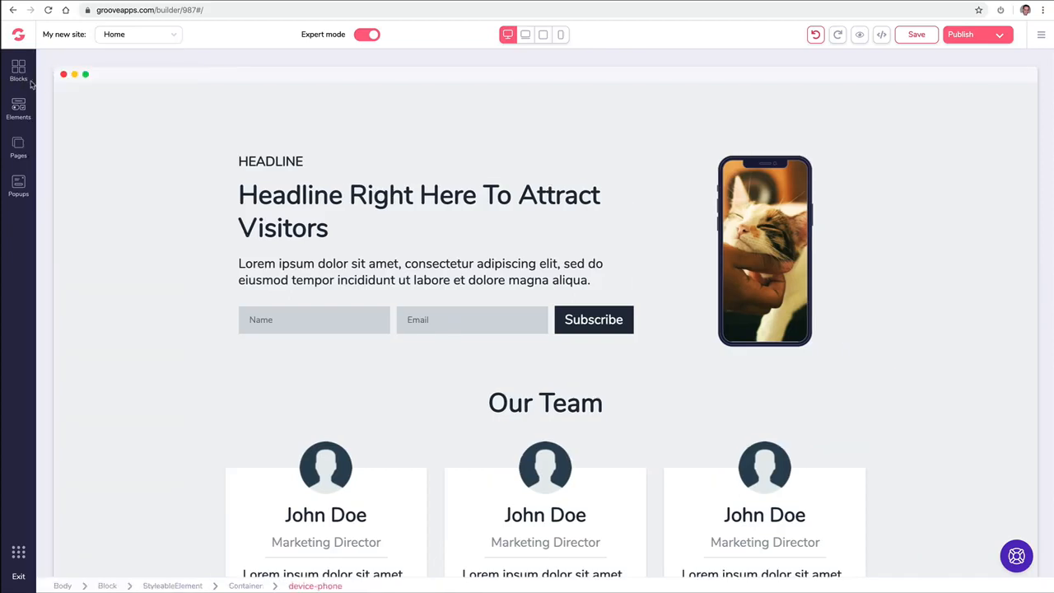
left_click(18, 106)
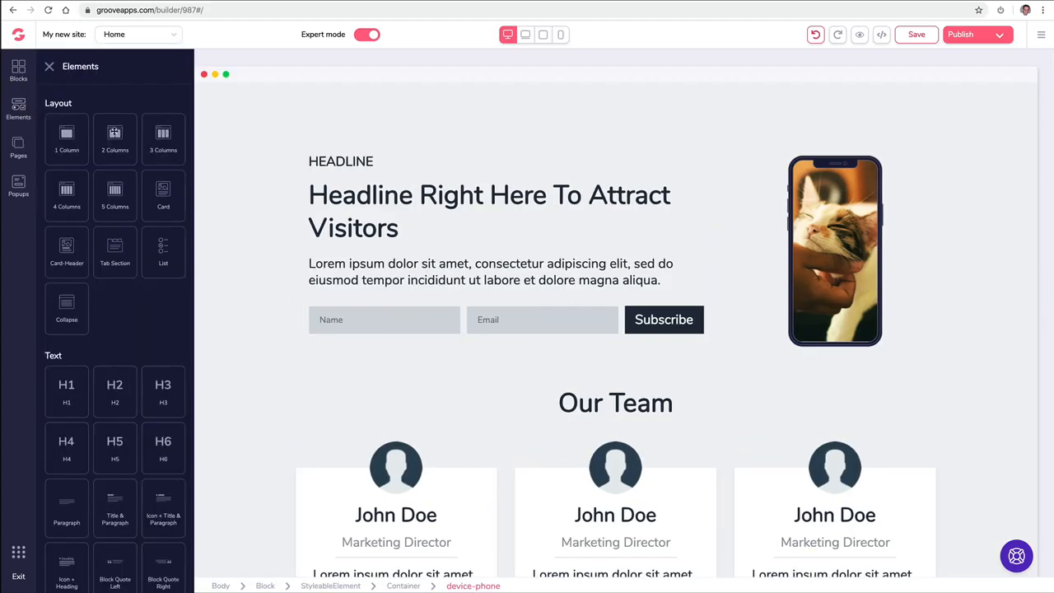
left_click(50, 66)
Step: Insert an empty three-column block between the button and action link section and the name and email signup block
scroll(220, 181, "up", 2)
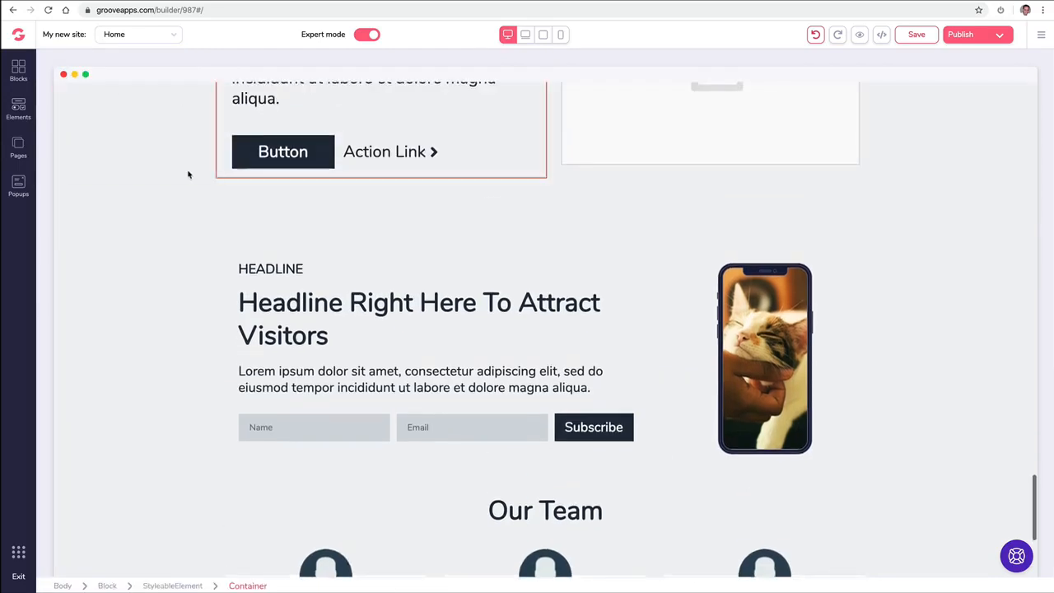
left_click(18, 72)
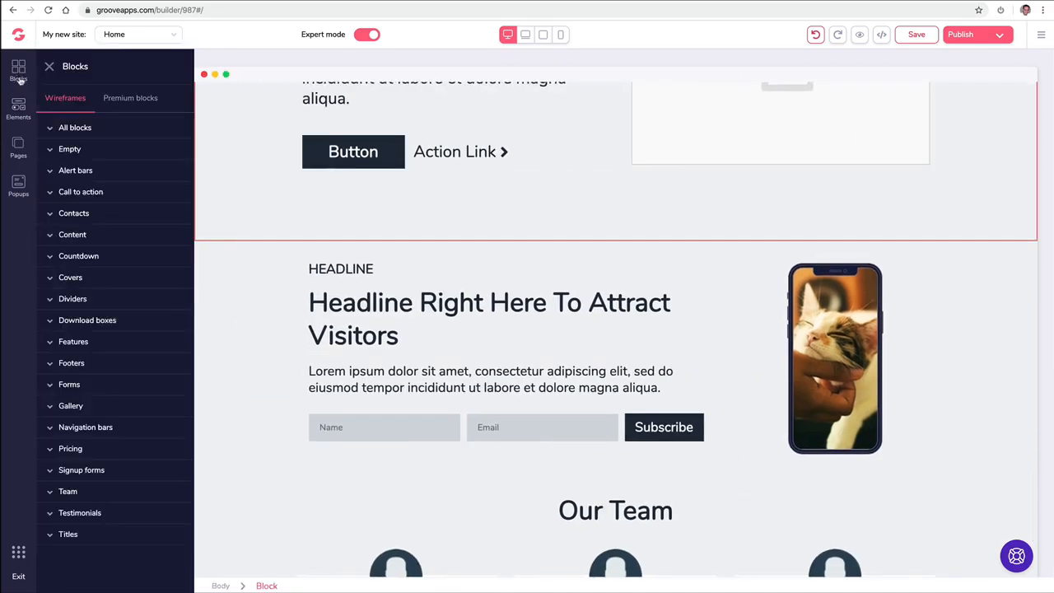
left_click(70, 154)
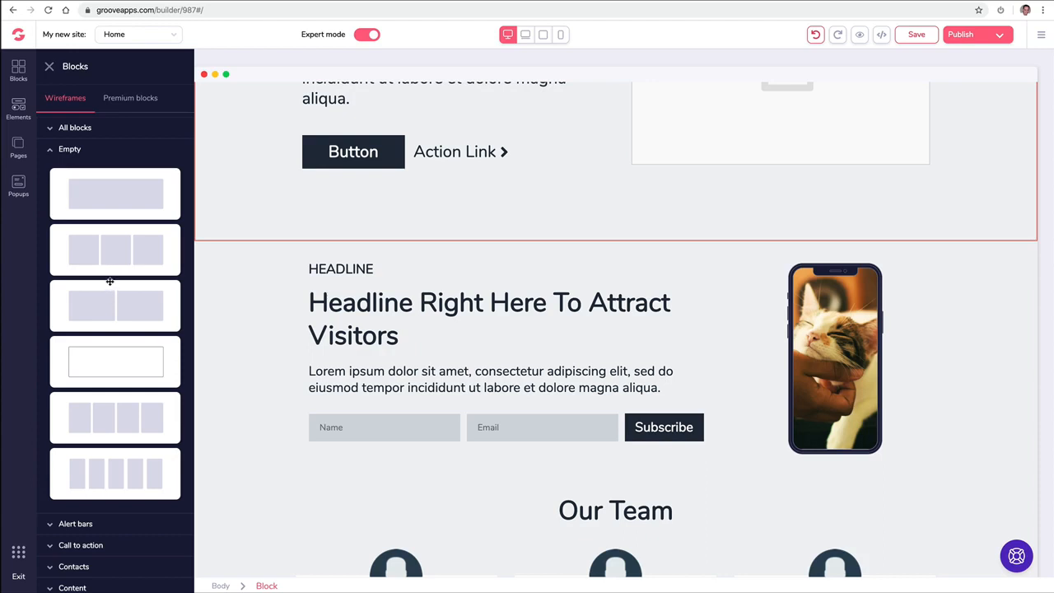
left_click_drag(113, 263, 469, 277)
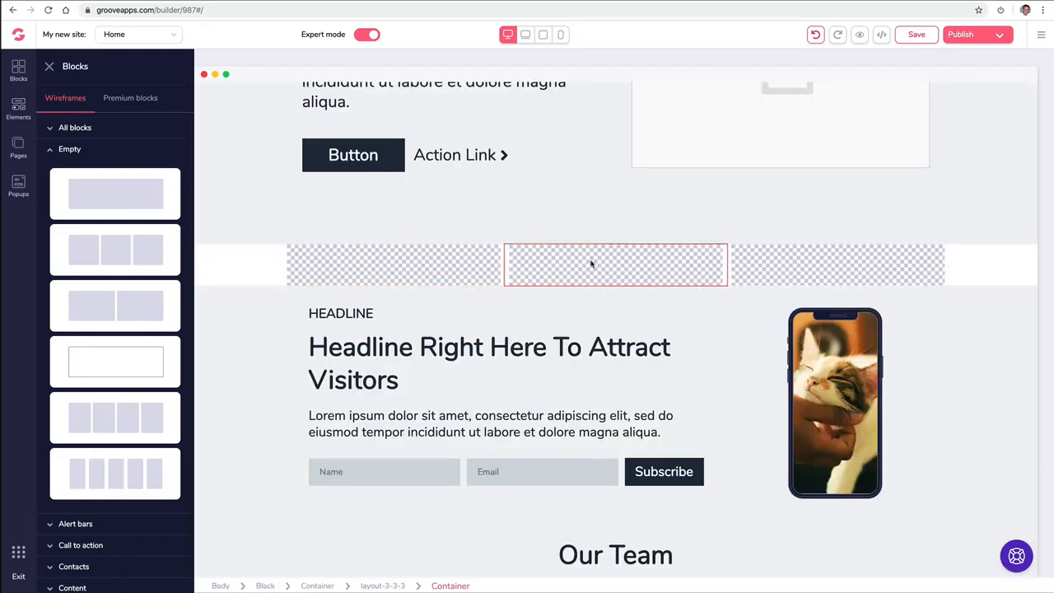
Step: Add a Paragraph element to the first column of the empty three-column block
left_click(19, 110)
scroll(115, 222, "down", 3)
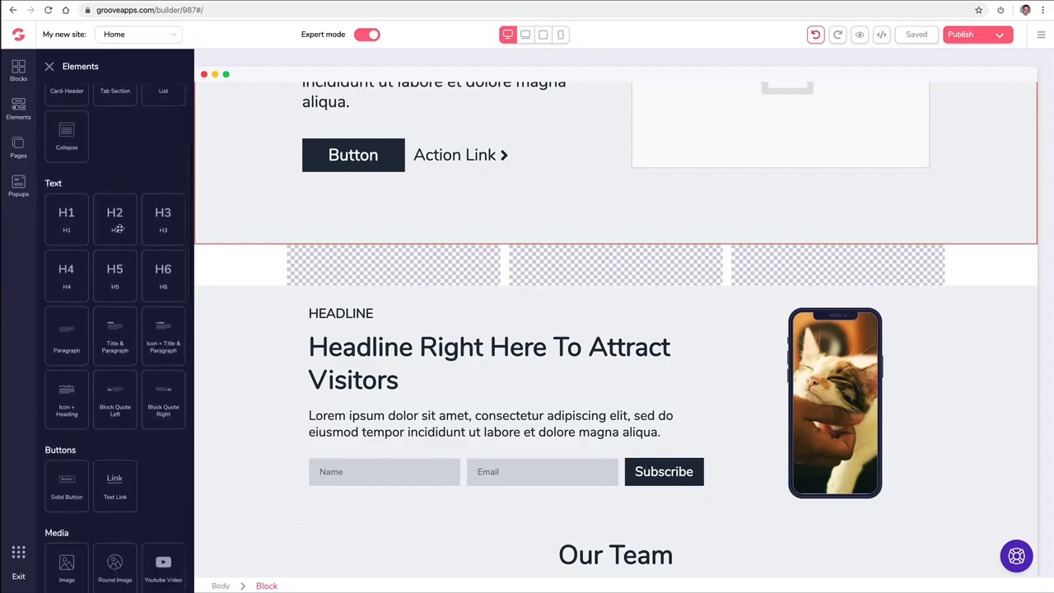
left_click_drag(66, 330, 305, 278)
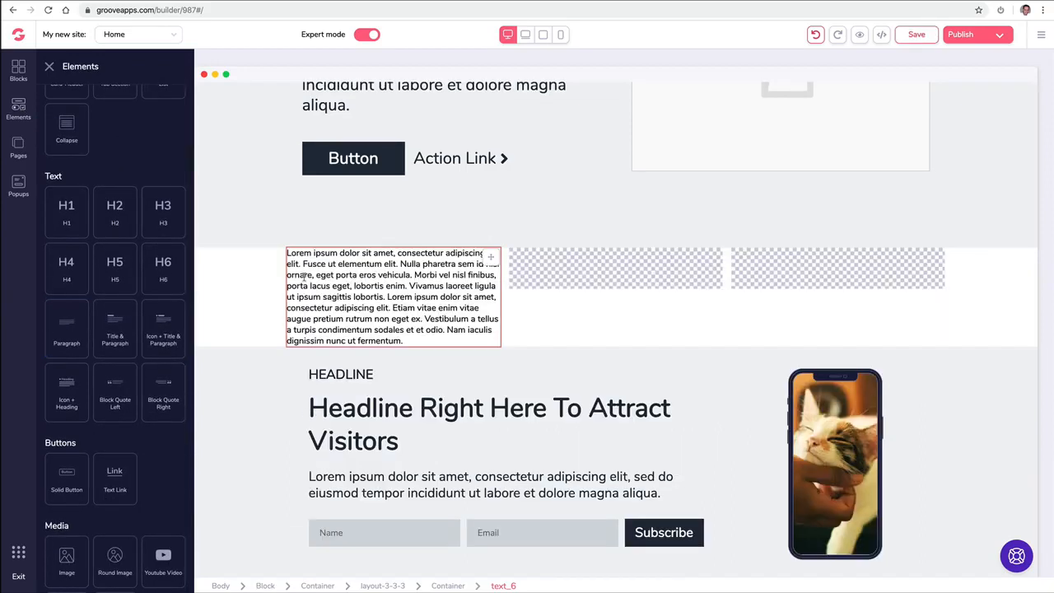
Step: Add a Youtube Video element to the block's middle column and a Laptop mockup to its third column
scroll(89, 293, "down", 2)
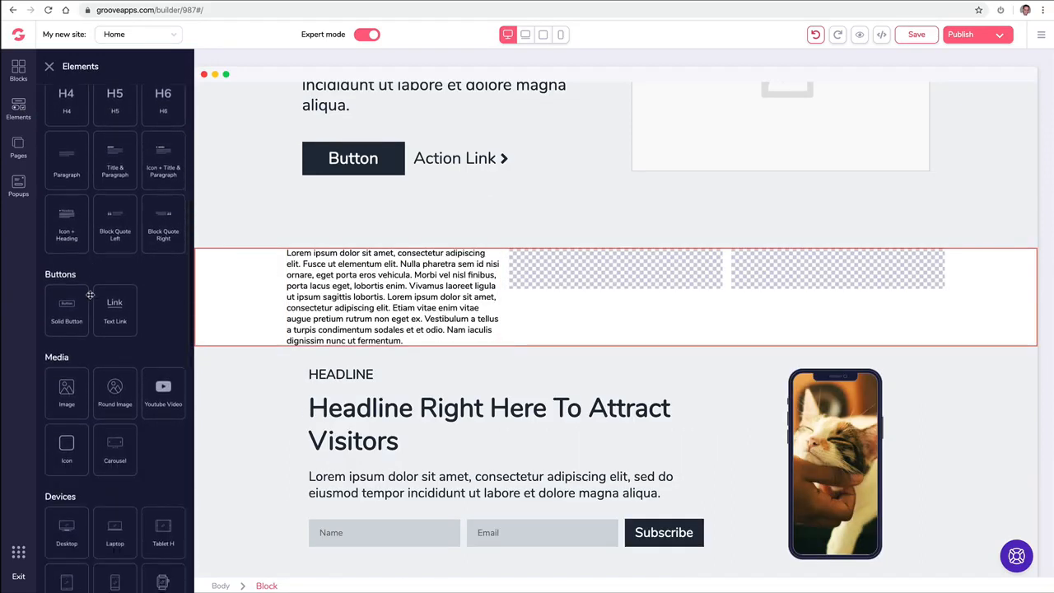
scroll(89, 294, "down", 1)
left_click_drag(163, 331, 609, 279)
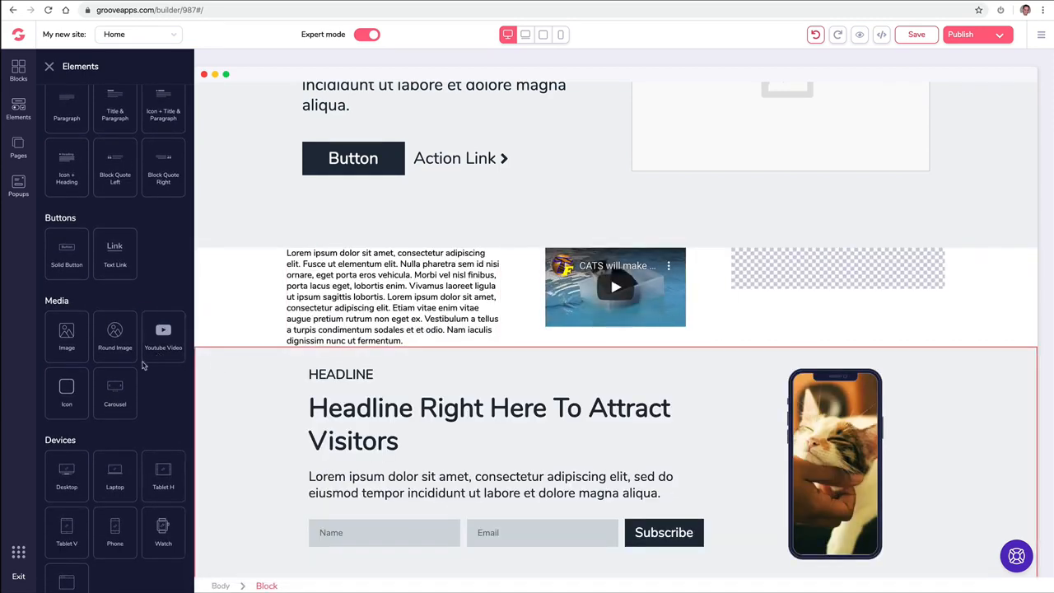
scroll(141, 365, "down", 2)
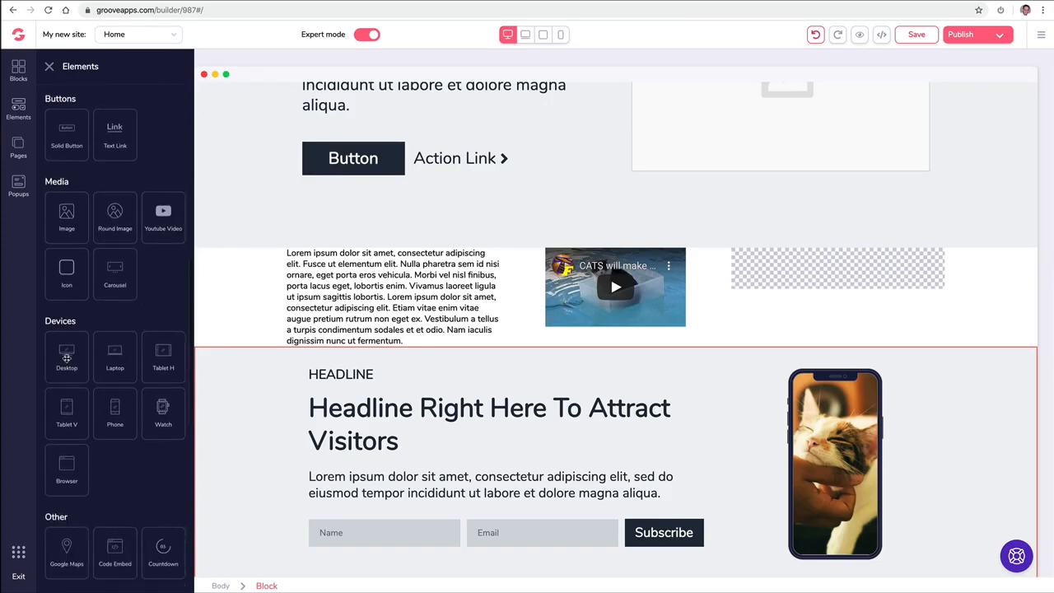
left_click_drag(121, 356, 831, 276)
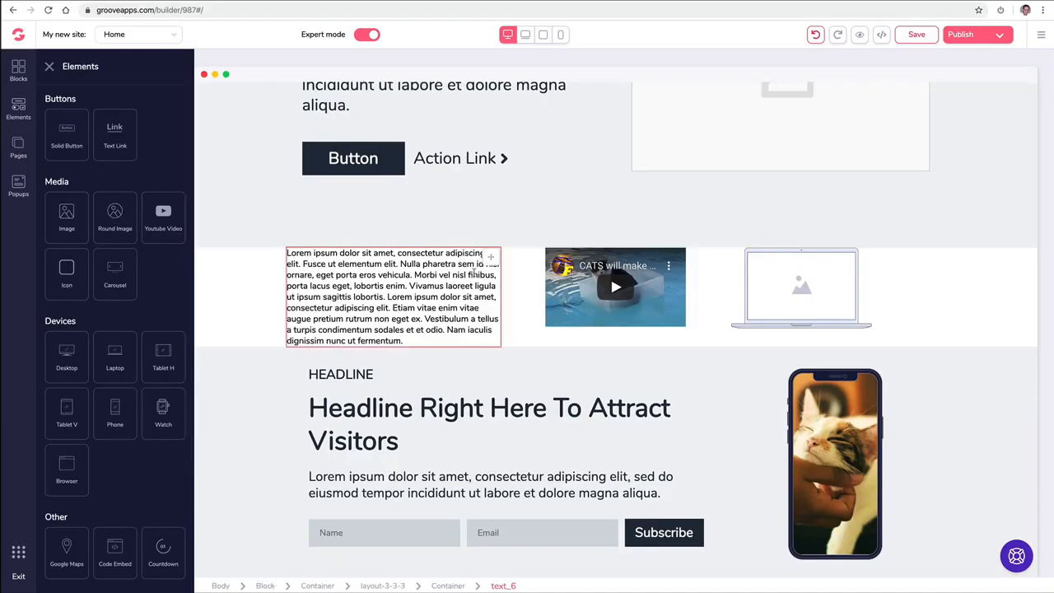
Step: Set the YouTube video's ID to k2m2g3U0KIQ and update the component
left_click(565, 274)
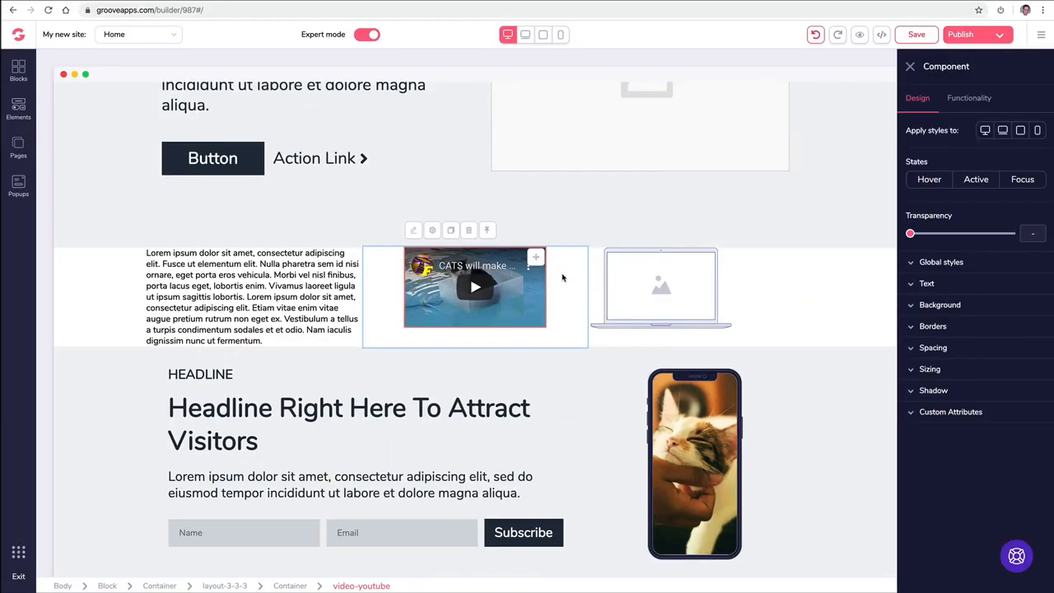
left_click(959, 99)
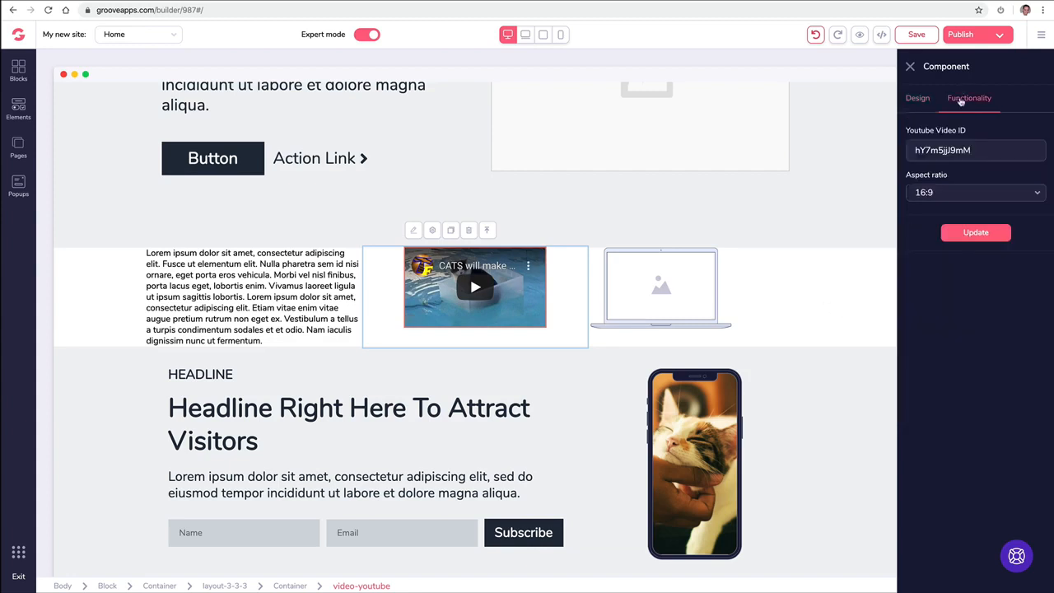
triple_click(958, 149)
type("k2m2g3UCKIQ")
left_click(949, 233)
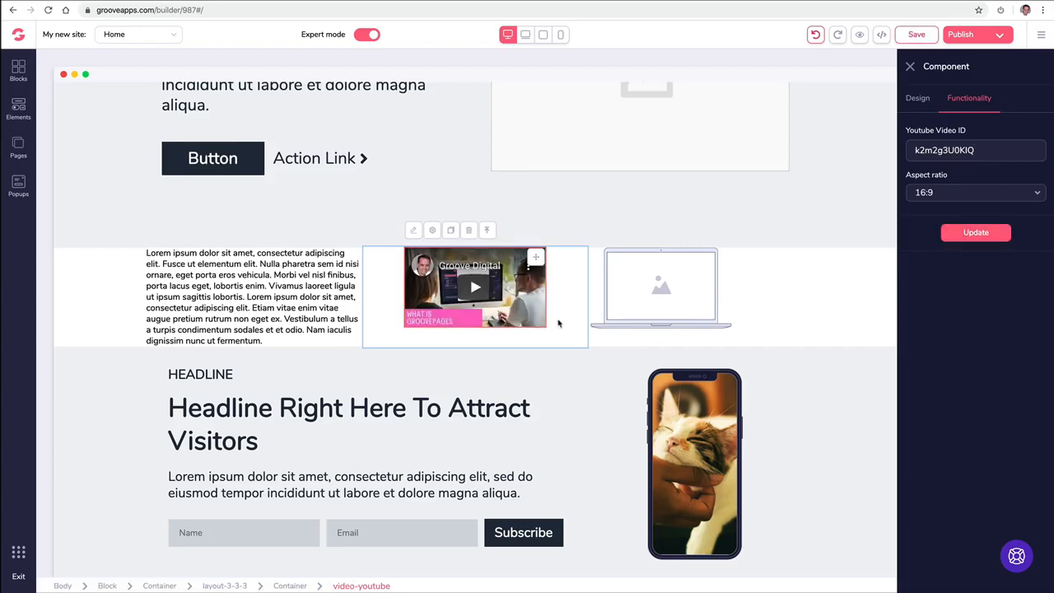
left_click(909, 66)
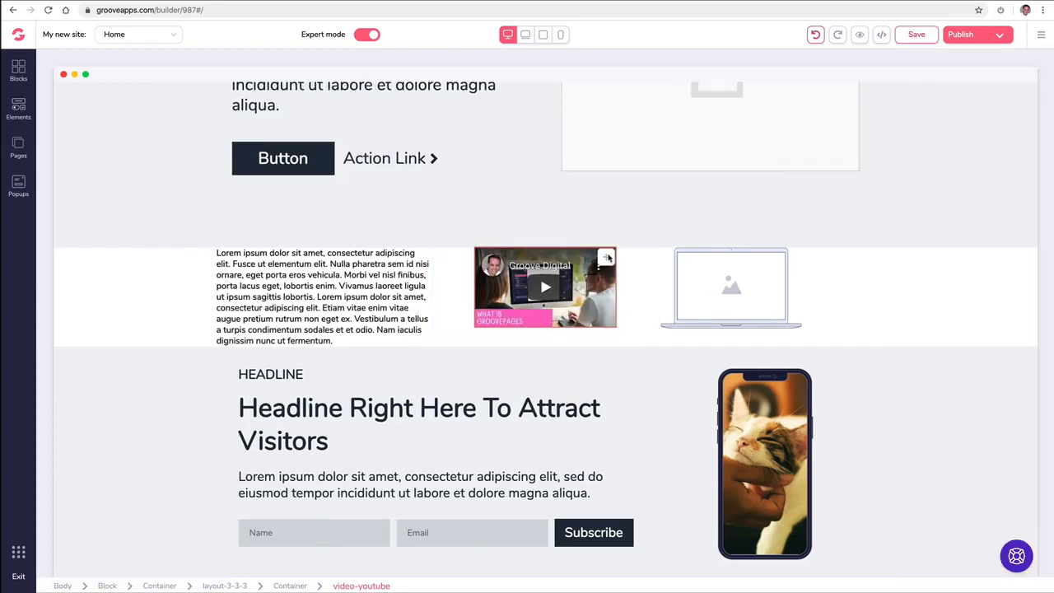
Step: Move the YouTube video between the signup block's two headlines and set its width to 3/4 relative to parent
left_click_drag(608, 257, 388, 423)
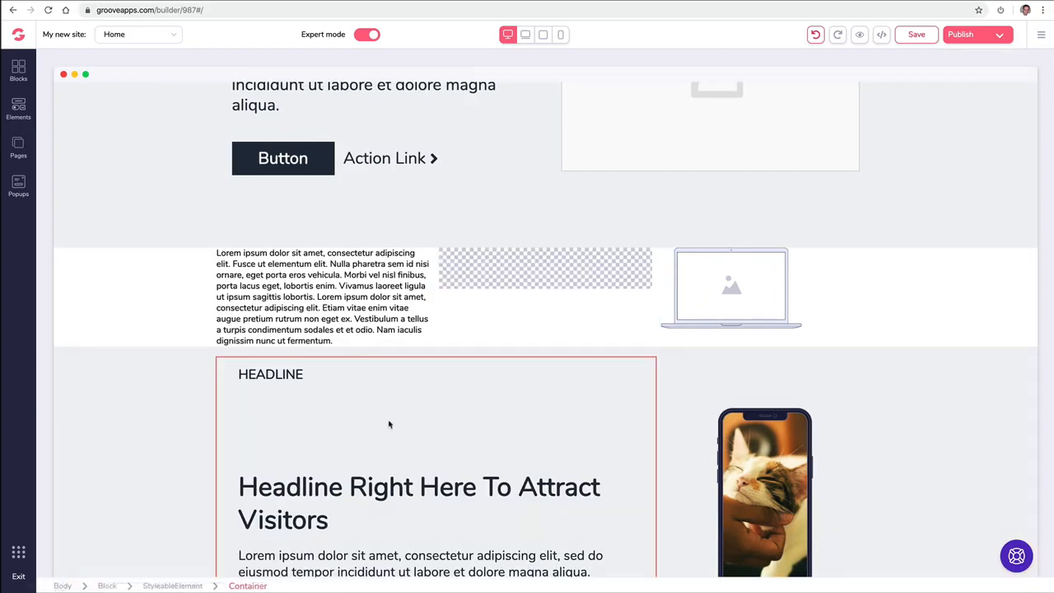
scroll(423, 387, "down", 3)
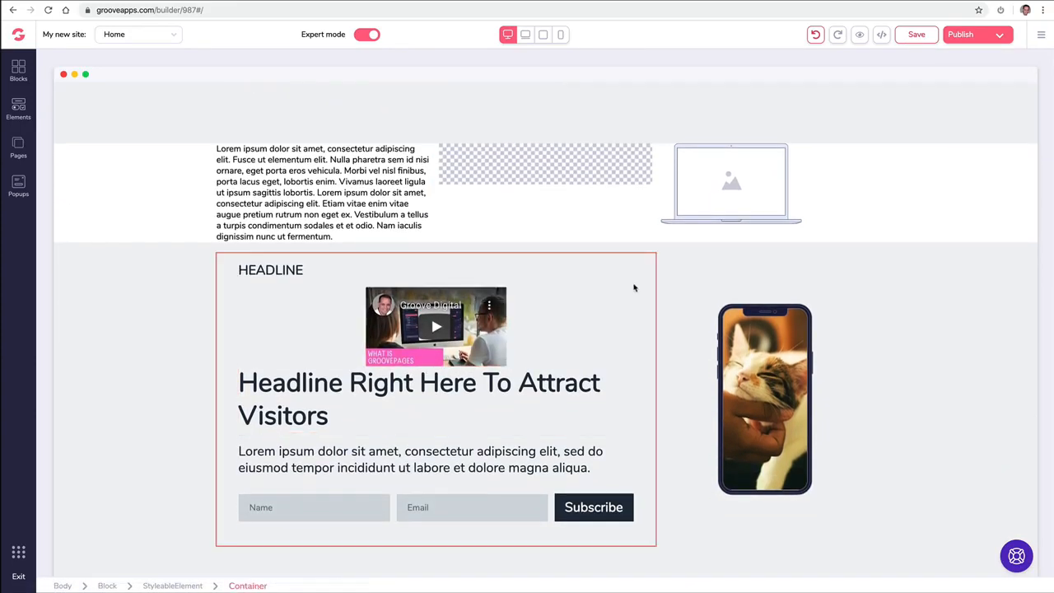
left_click(398, 312)
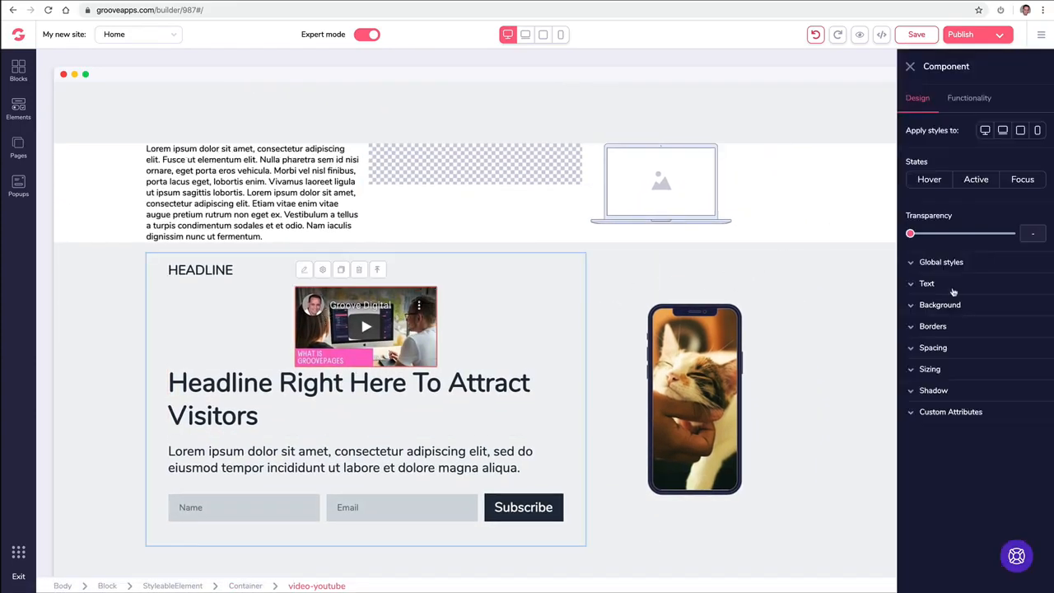
left_click(915, 371)
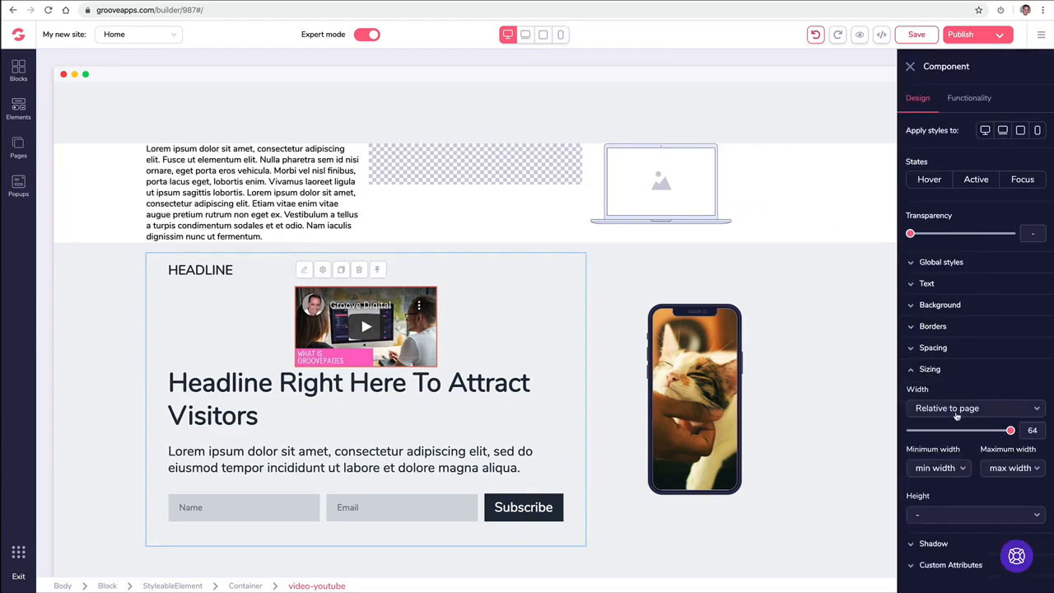
left_click(955, 409)
left_click(949, 496)
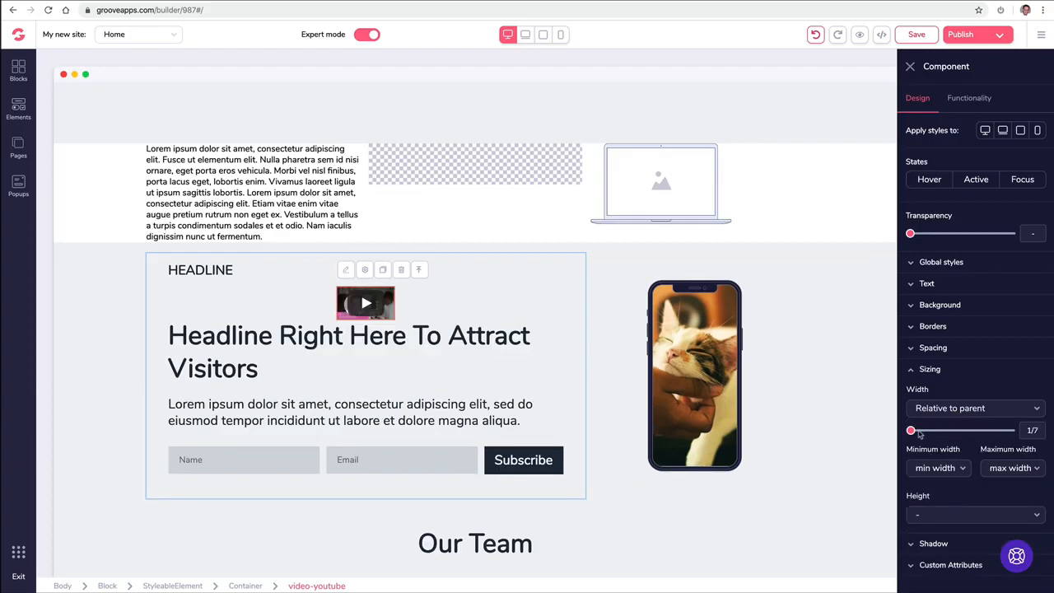
left_click_drag(912, 432, 985, 430)
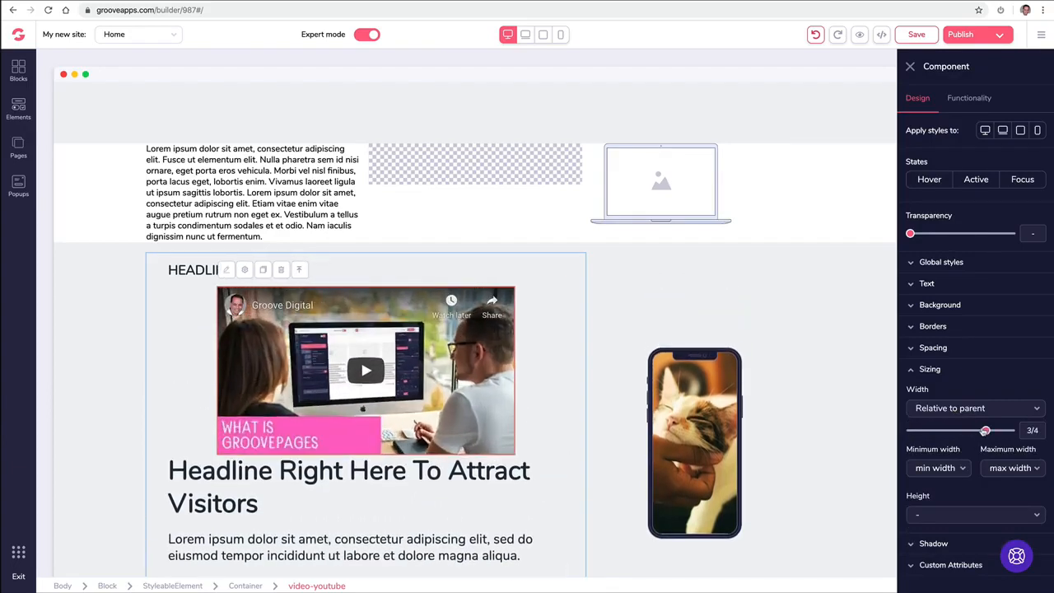
Step: Delete the YouTube video from the signup block
left_click(874, 401)
left_click(311, 272)
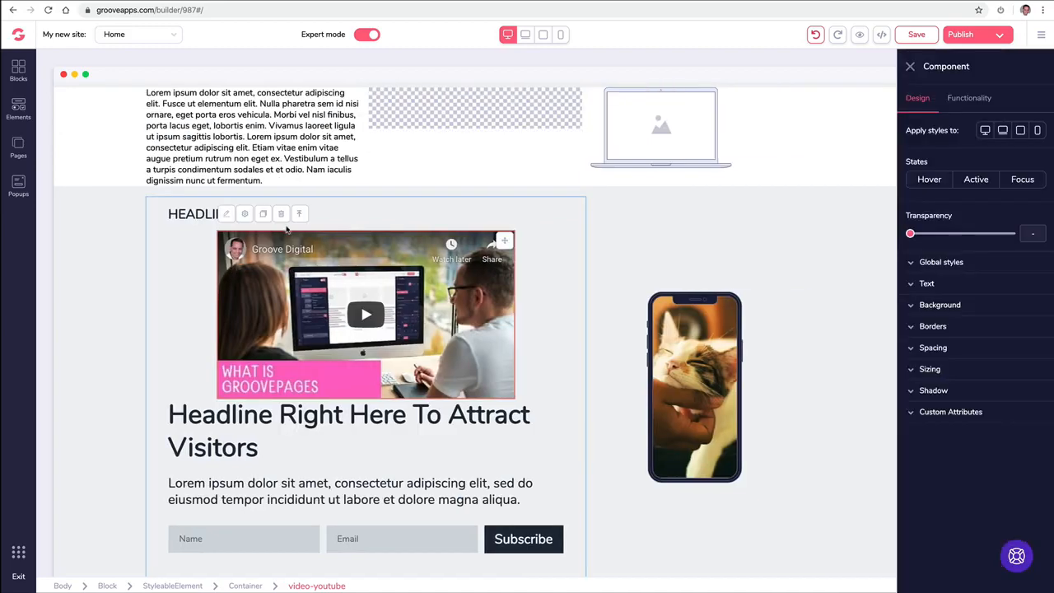
left_click(281, 214)
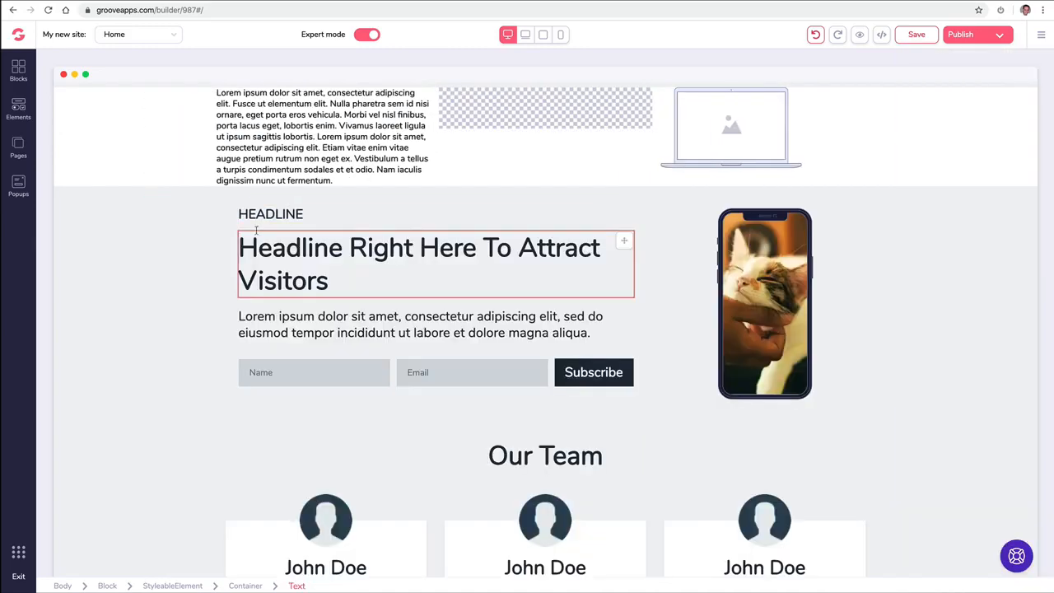
Step: Add a Code Embed element to the empty middle column of the three-column block
scroll(228, 207, "up", 5)
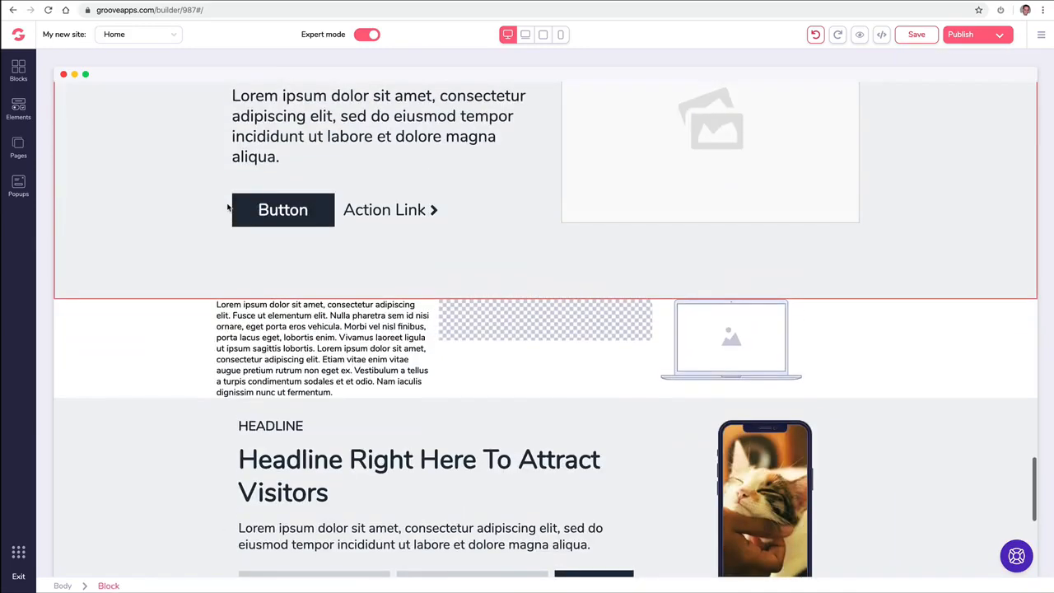
left_click(18, 109)
scroll(102, 177, "down", 6)
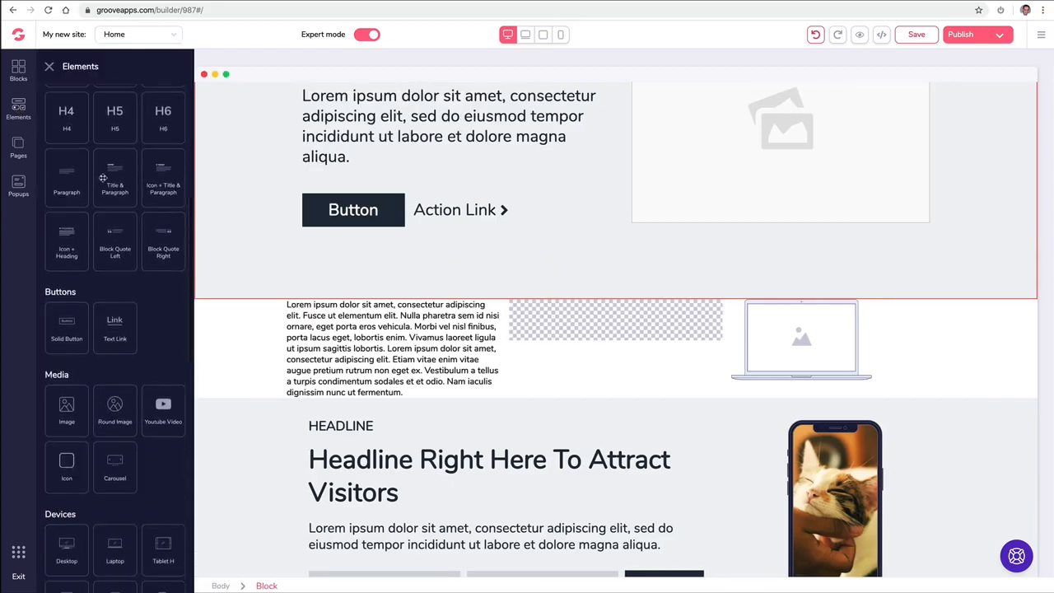
scroll(102, 178, "down", 3)
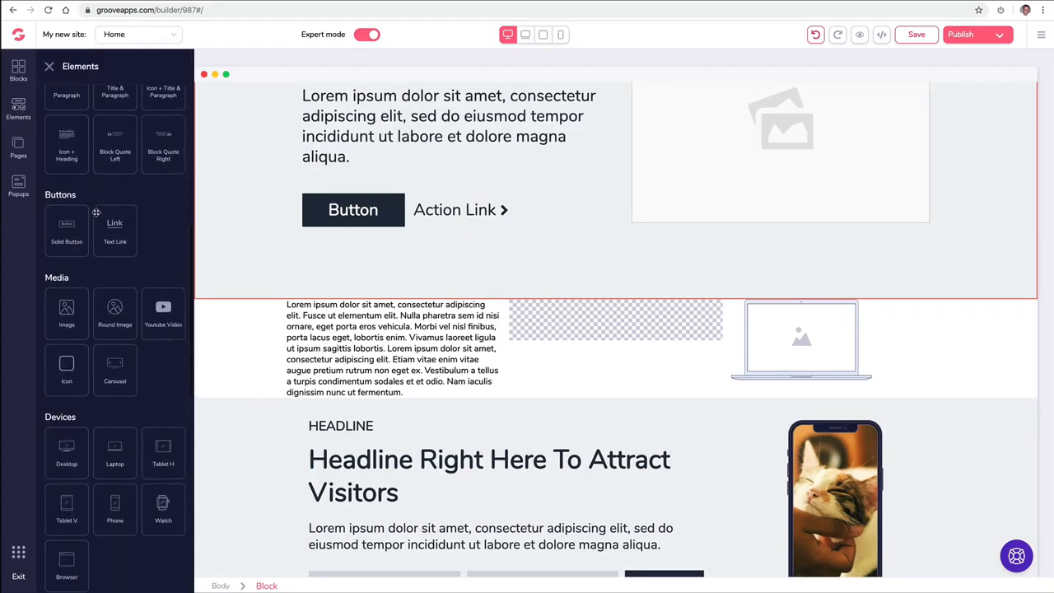
scroll(95, 212, "down", 7)
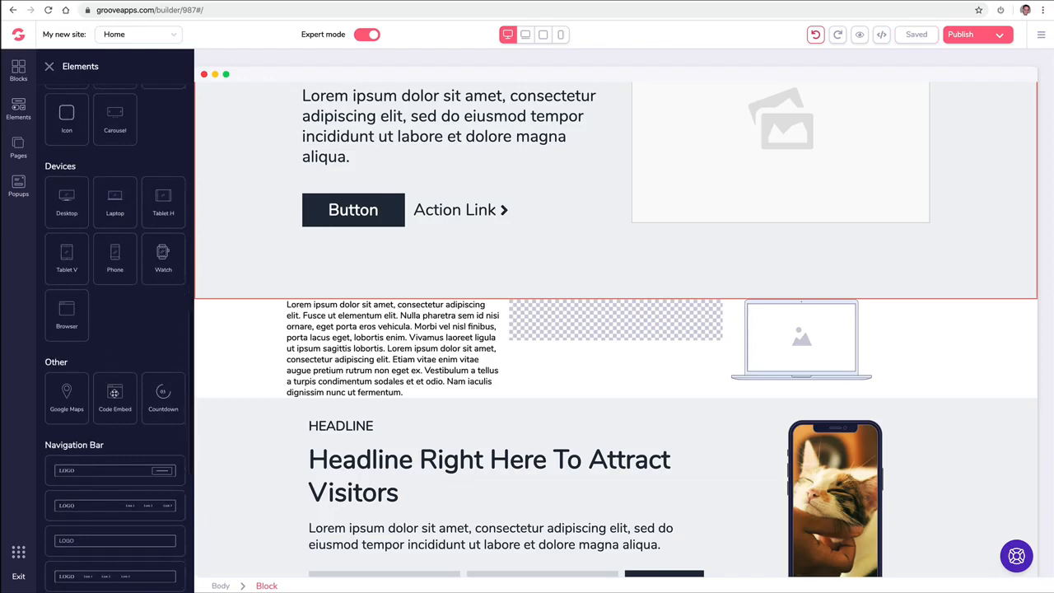
left_click_drag(115, 393, 588, 333)
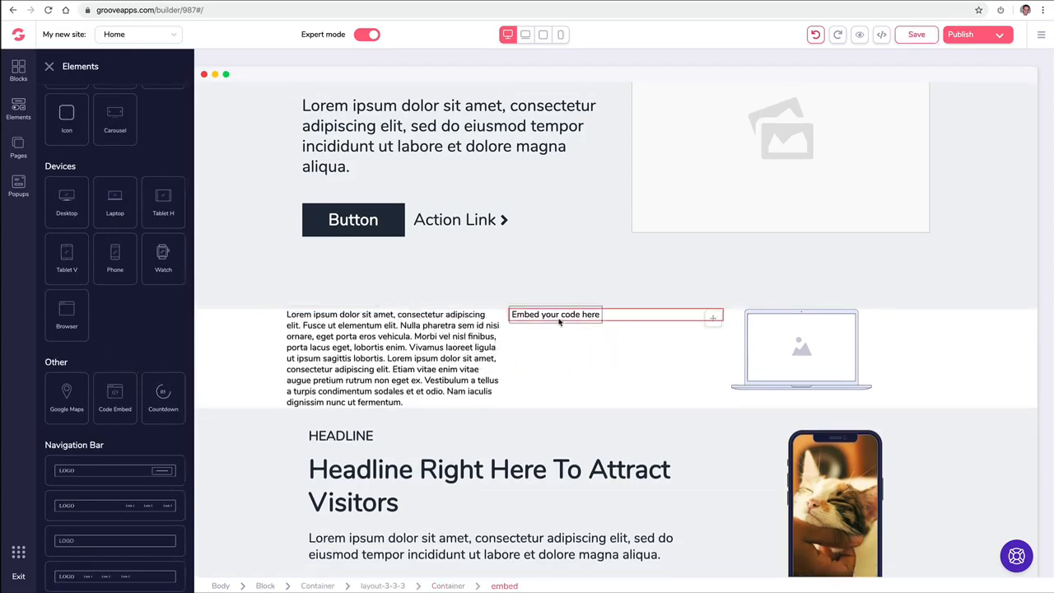
Step: Open the source code editor of the code embed and save it without adding any code
left_click(572, 318)
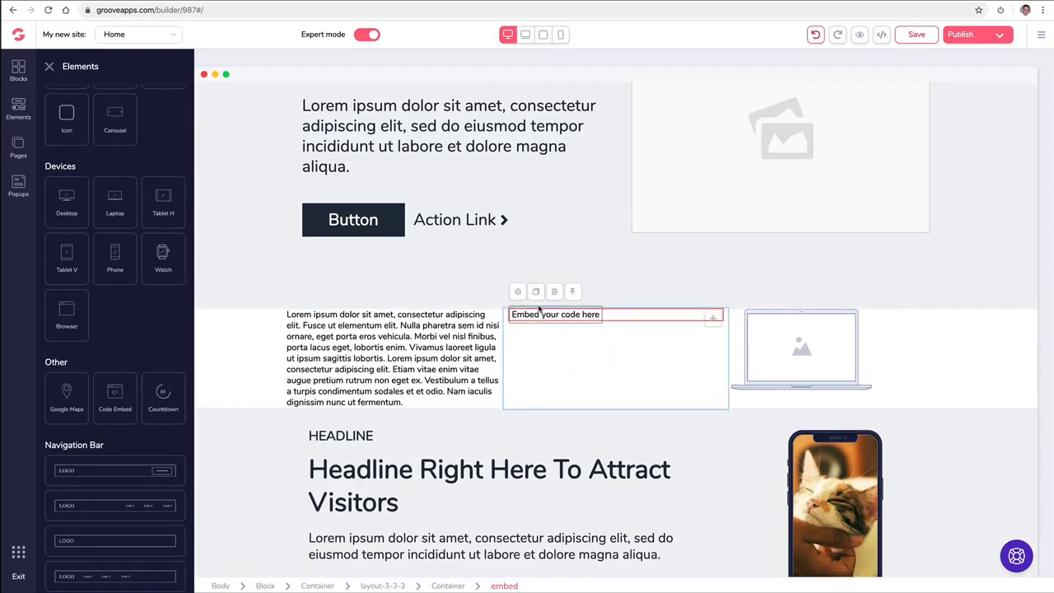
left_click(518, 292)
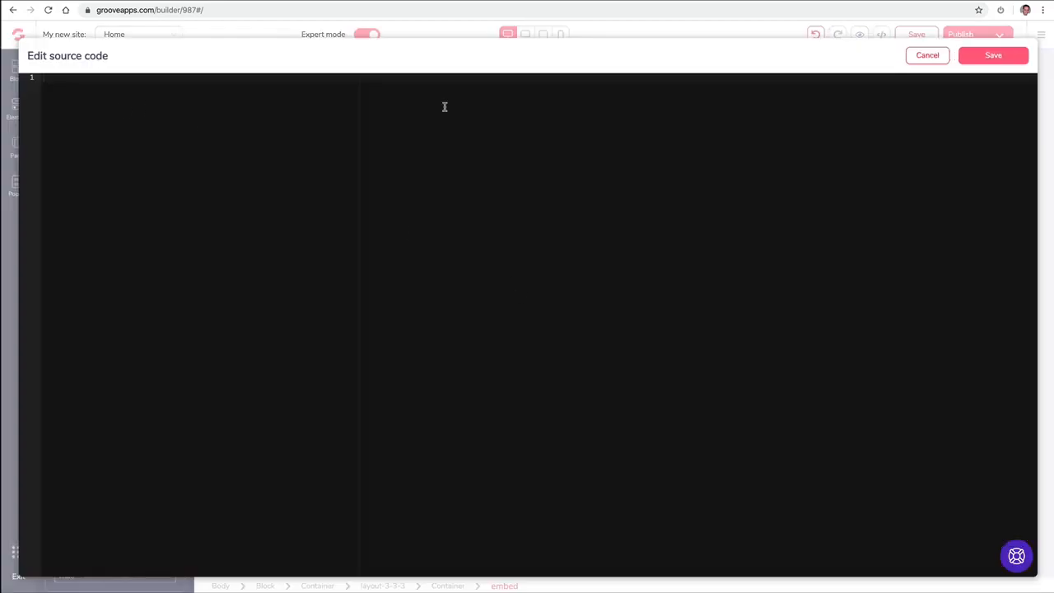
left_click(979, 55)
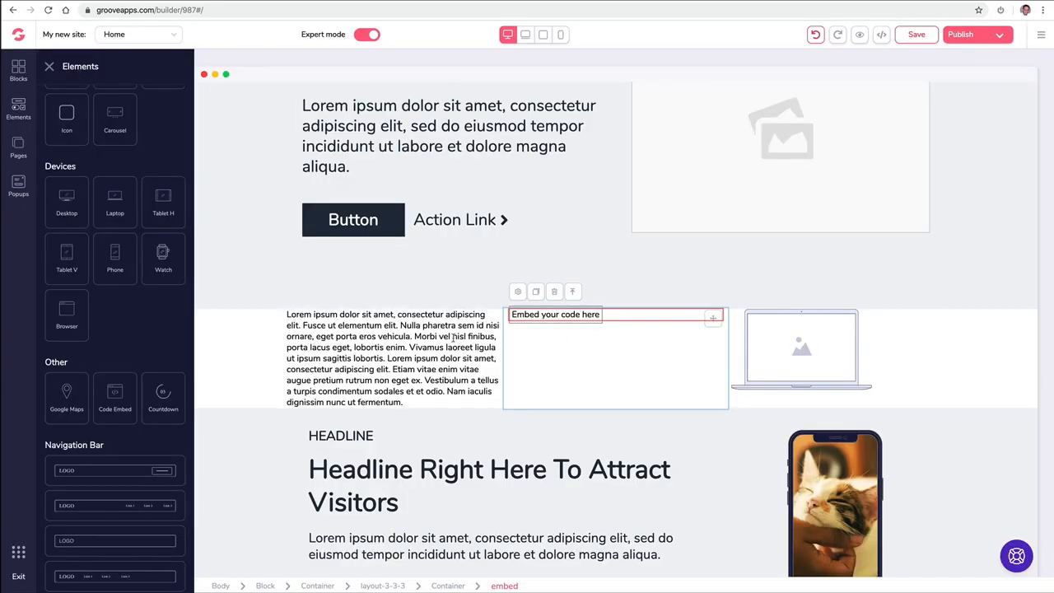
Step: Delete the three-column block containing the paragraph, code embed and laptop mockup
scroll(348, 334, "down", 1)
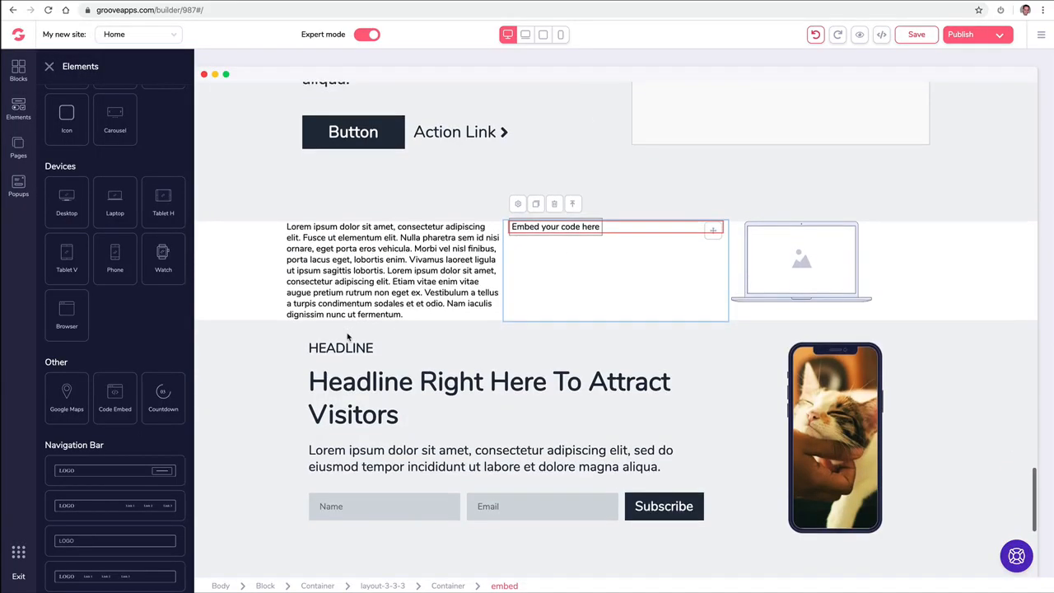
left_click(239, 267)
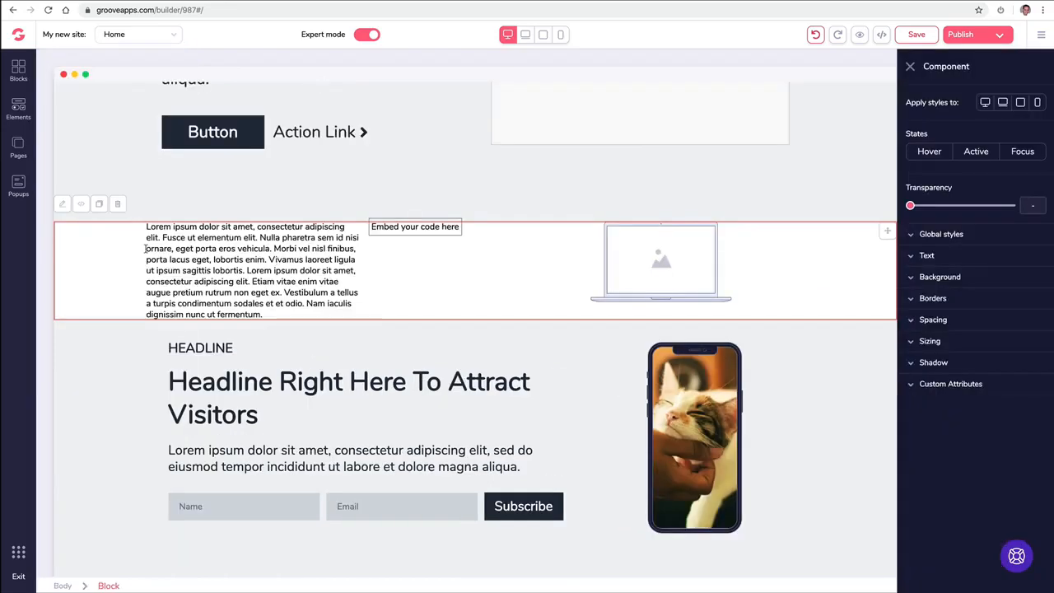
left_click(119, 205)
Step: Add an empty one-column block directly above the signup block with the phone mockup
left_click(18, 73)
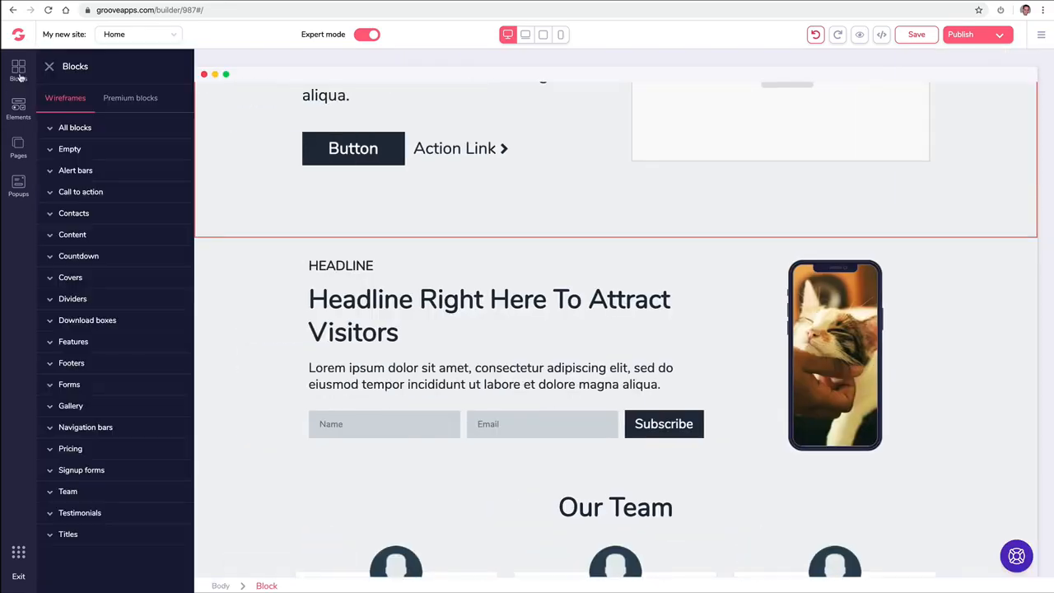
left_click(99, 153)
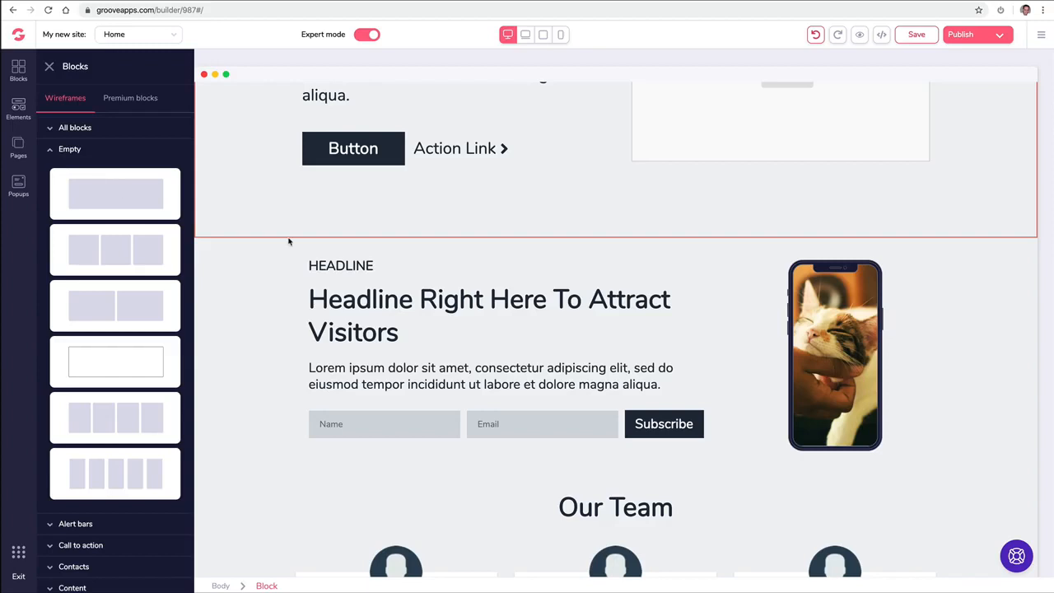
left_click_drag(288, 241, 435, 264)
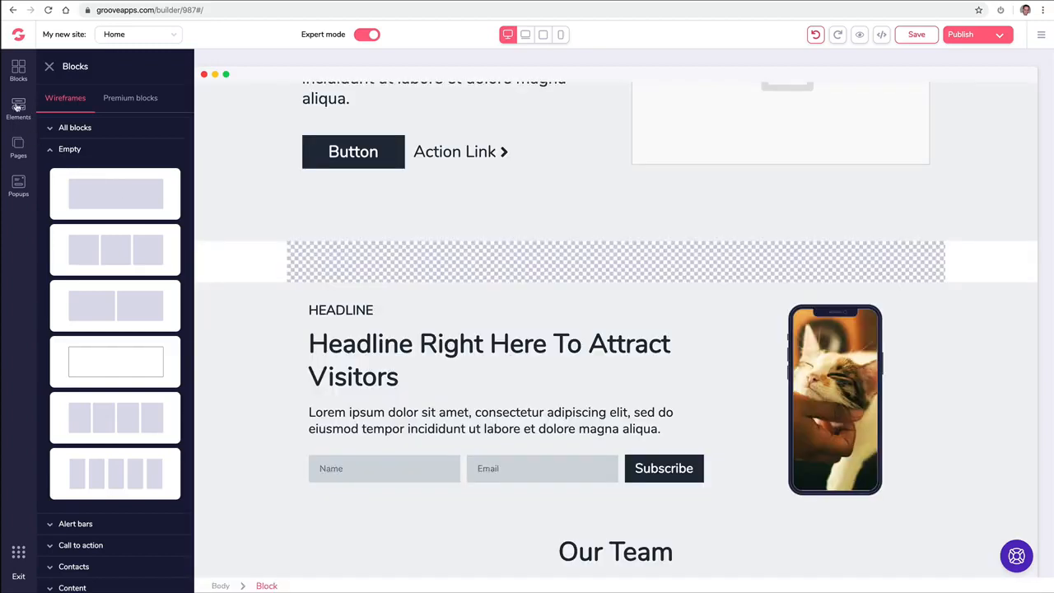
Step: Add a Collapse element to the empty one-column block and nest two more Collapse elements inside its content area
left_click(18, 108)
scroll(136, 206, "down", 2)
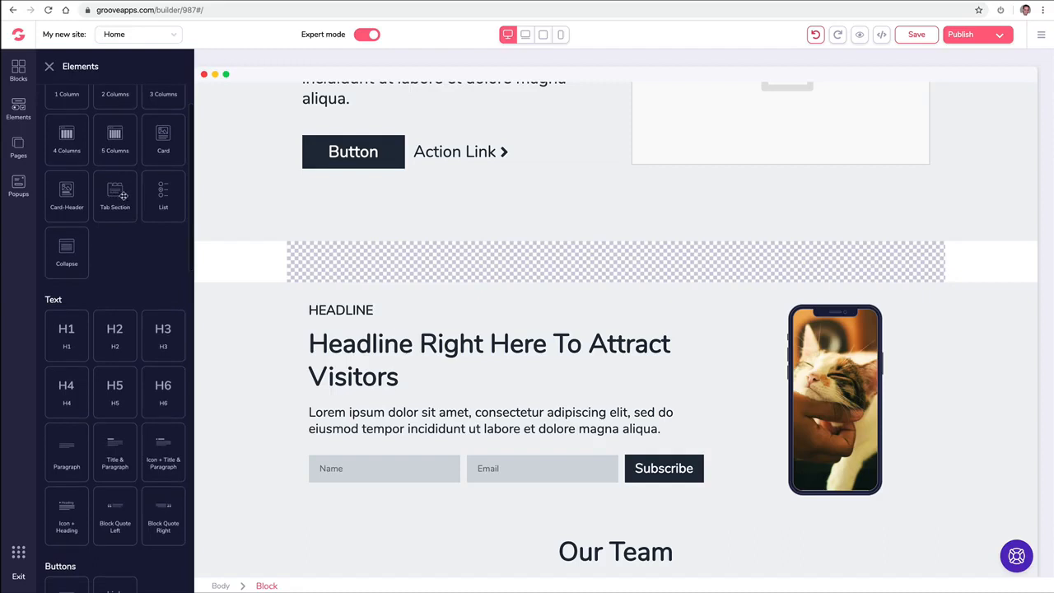
scroll(107, 210, "down", 1)
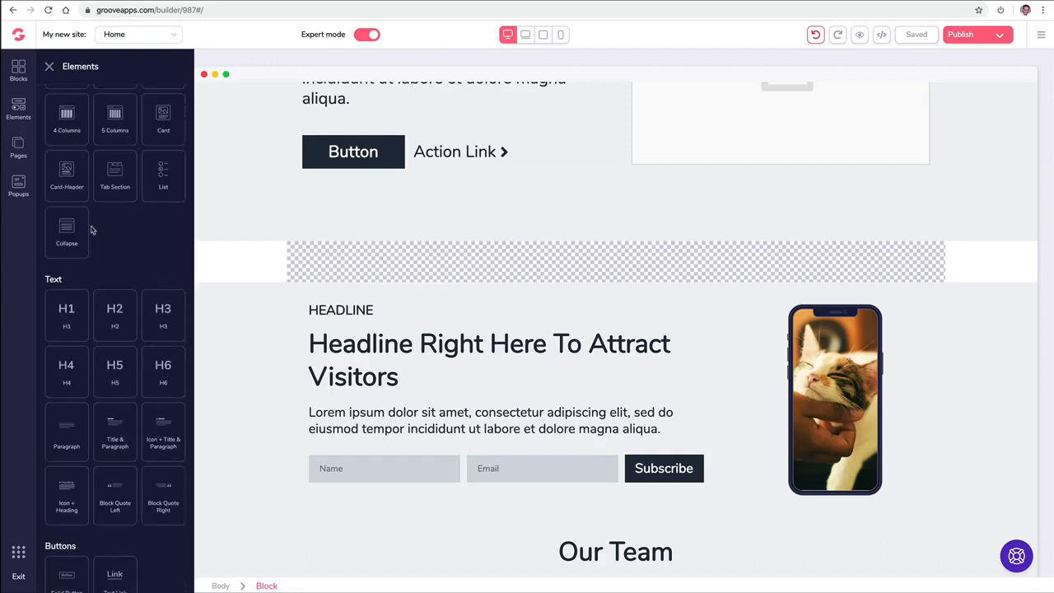
left_click_drag(67, 230, 418, 270)
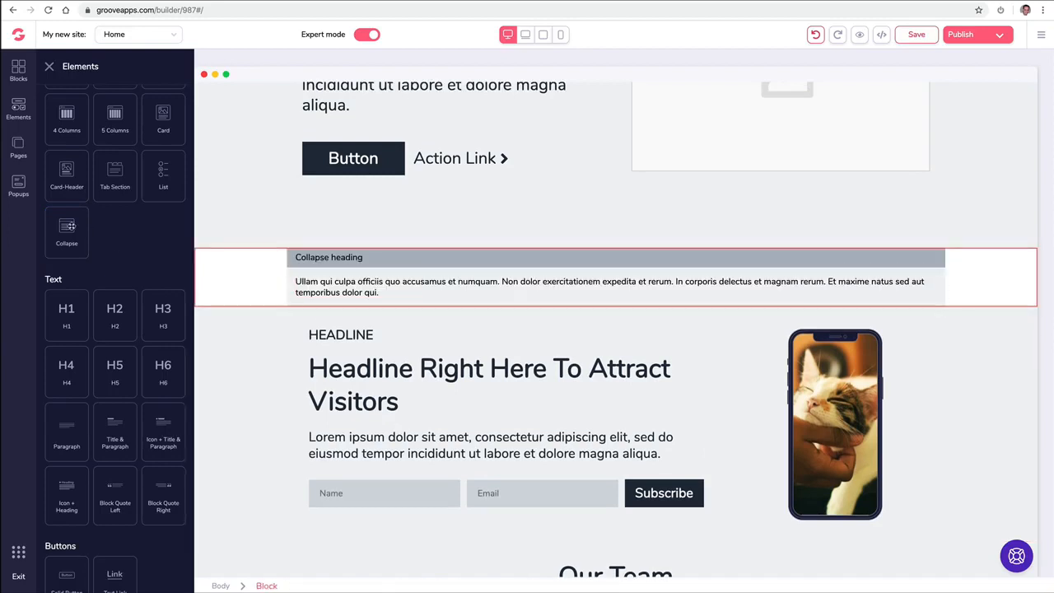
left_click_drag(72, 226, 367, 295)
left_click_drag(69, 229, 402, 342)
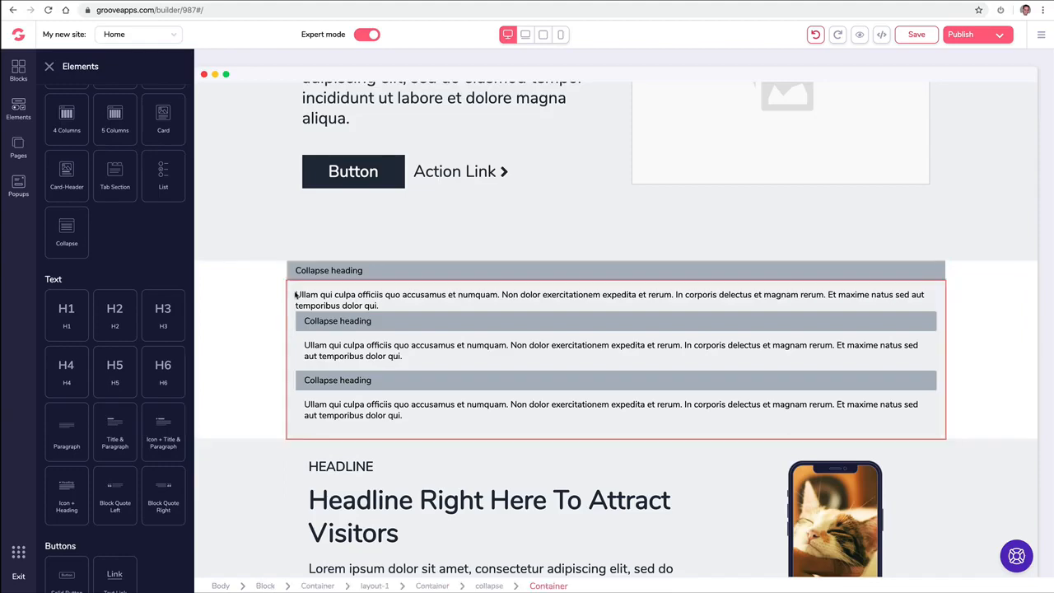
Step: Delete the block that holds the nested Collapse elements
left_click(256, 280)
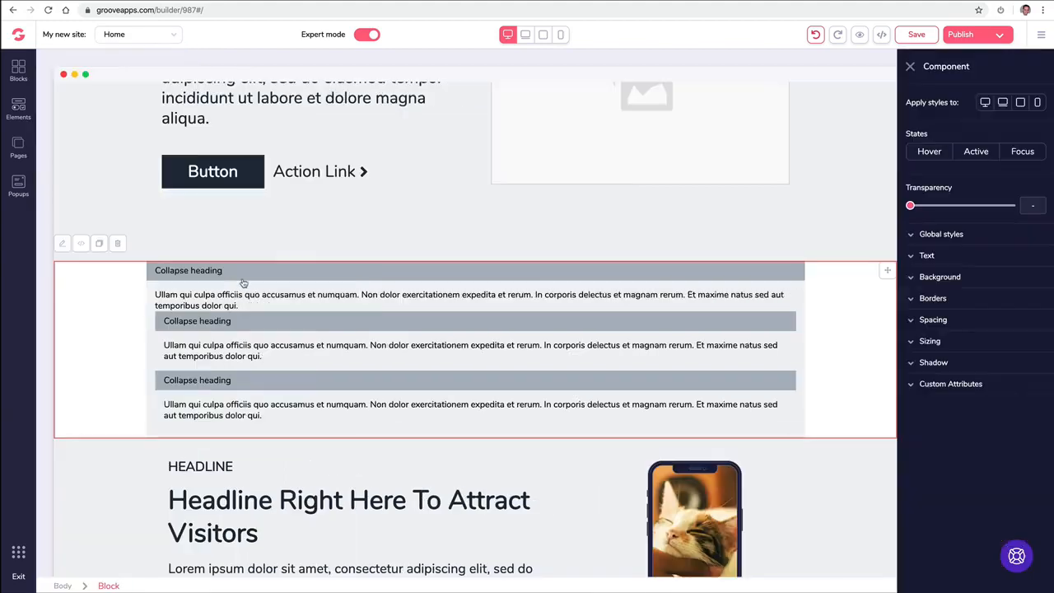
left_click(117, 244)
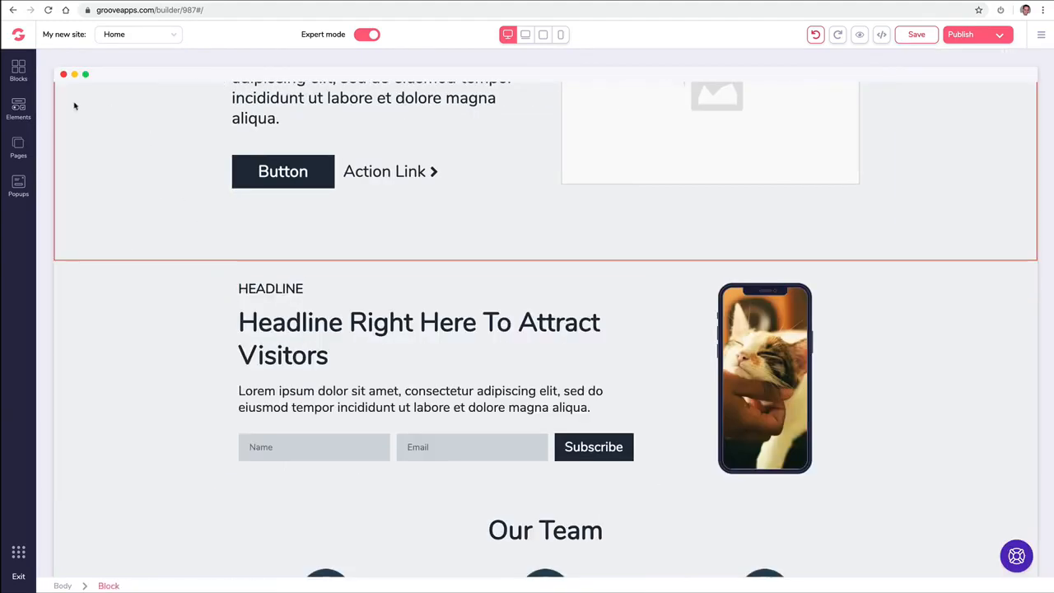
Step: Add an empty one-column block between the signup block and the Our Team block
left_click(19, 71)
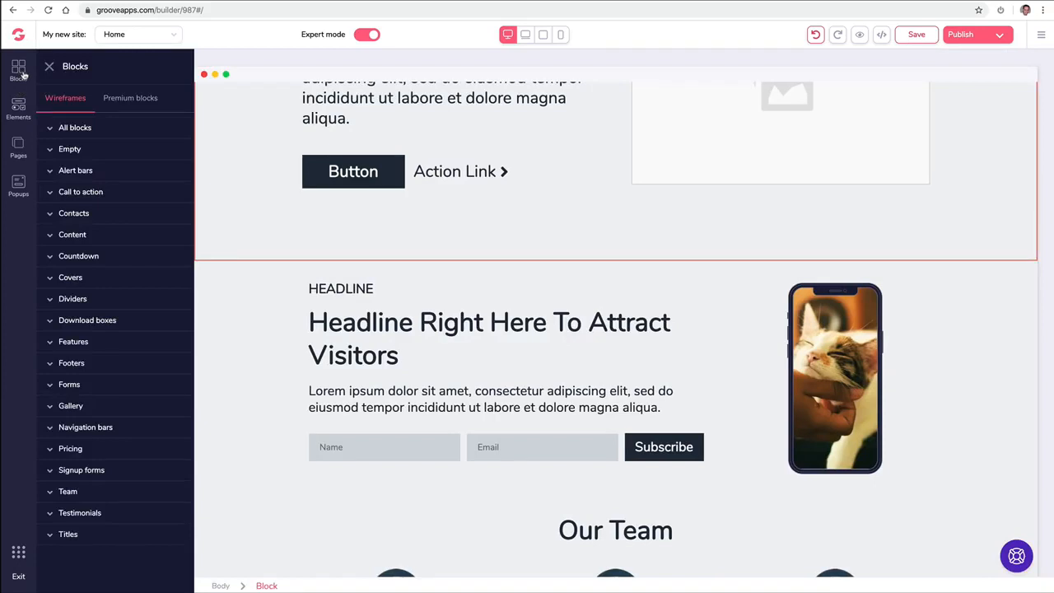
left_click(70, 149)
left_click_drag(121, 203, 479, 517)
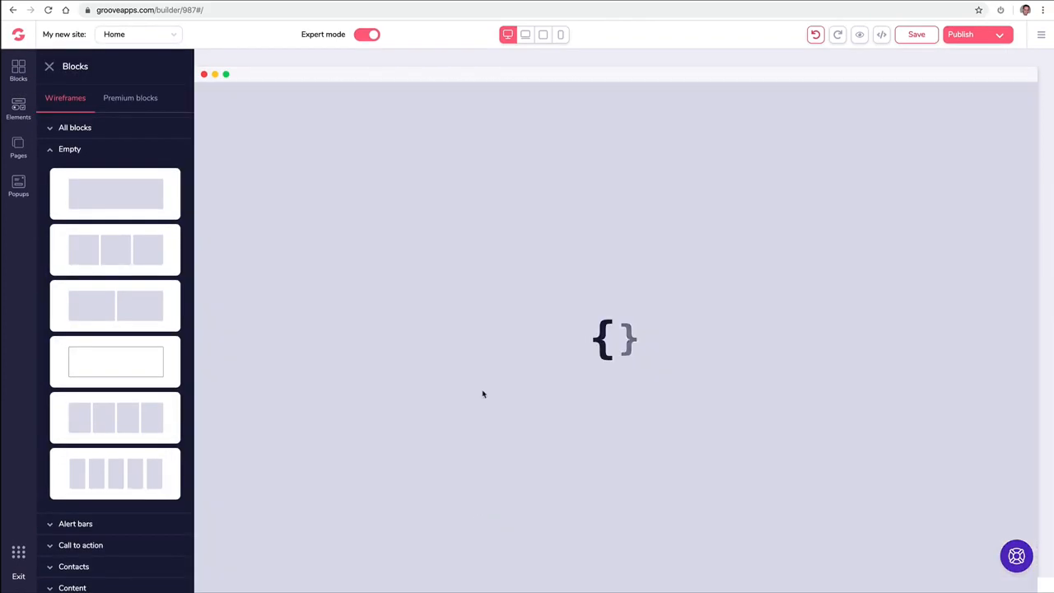
scroll(486, 340, "down", 3)
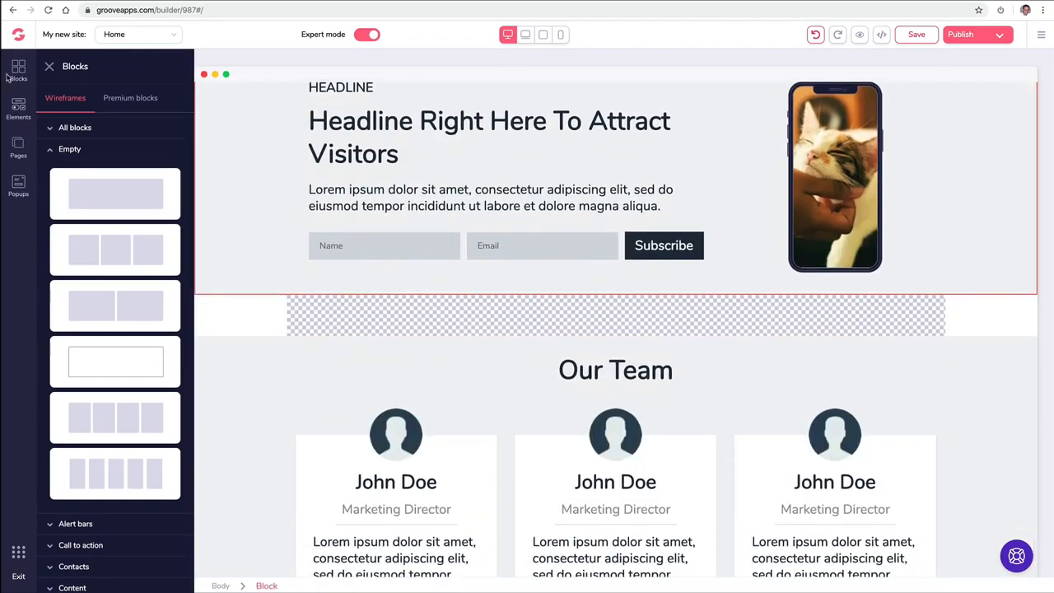
Step: Place a Carousel element in the empty block above Our Team
left_click(13, 103)
scroll(124, 245, "down", 5)
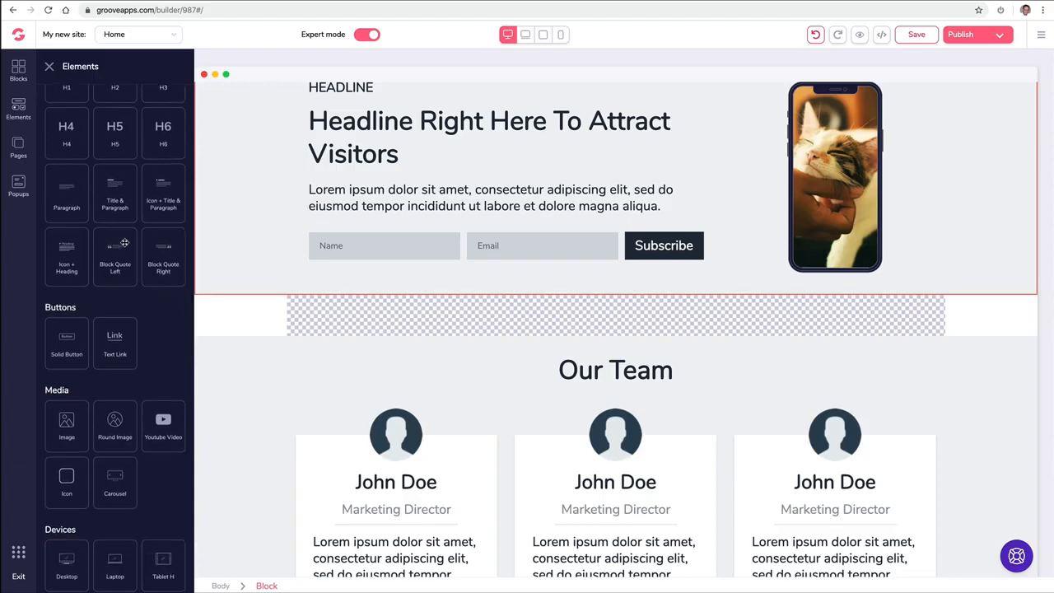
scroll(124, 244, "down", 3)
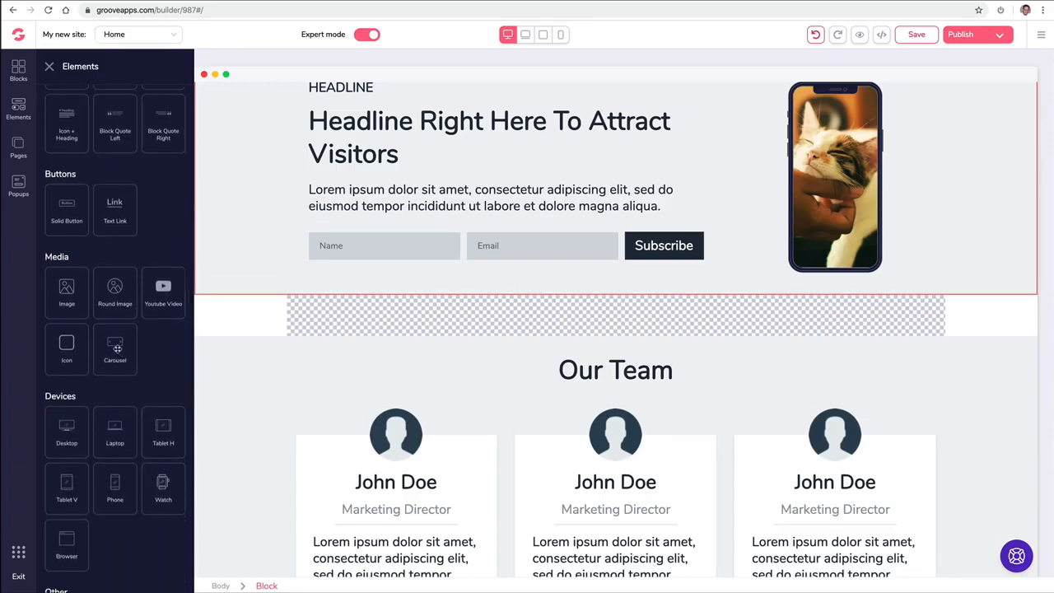
left_click_drag(117, 348, 417, 334)
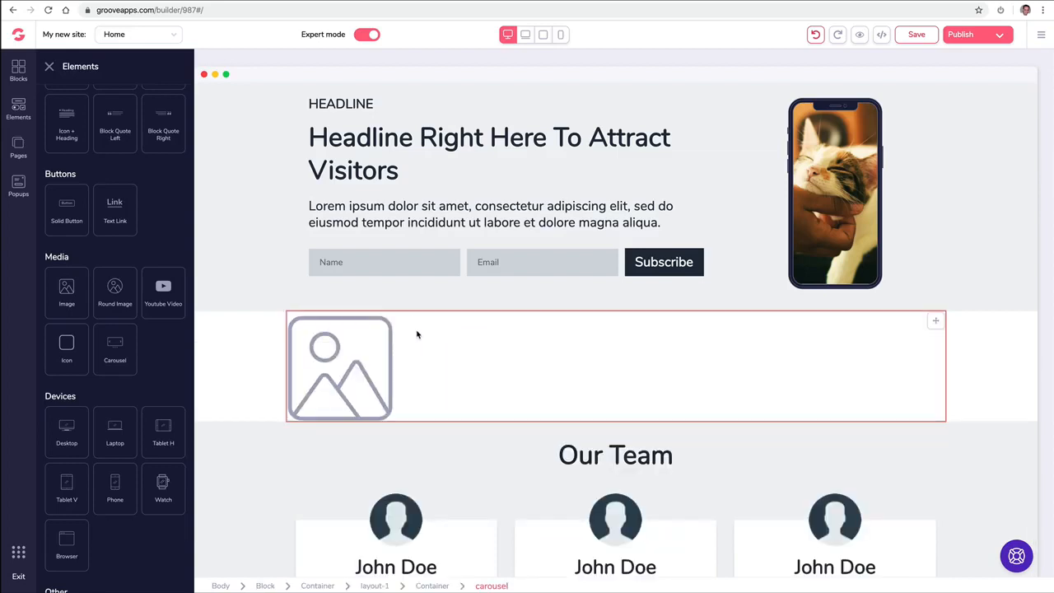
Step: Enable loop and autoplay on the carousel with a 1500 ms autoplay interval, and set the number of slides to 3
left_click(362, 349)
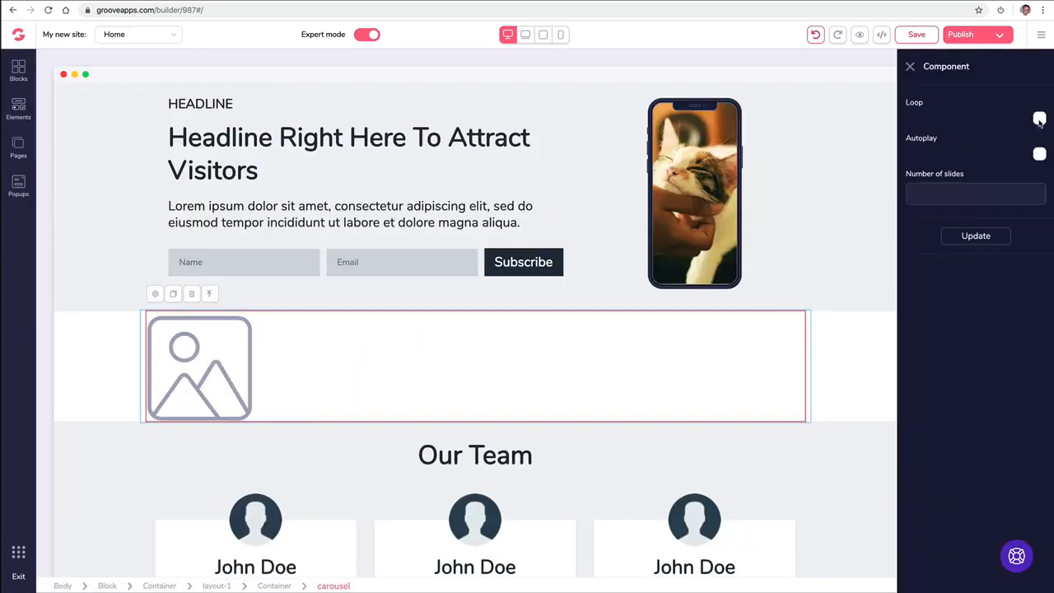
left_click(1039, 119)
left_click(1039, 155)
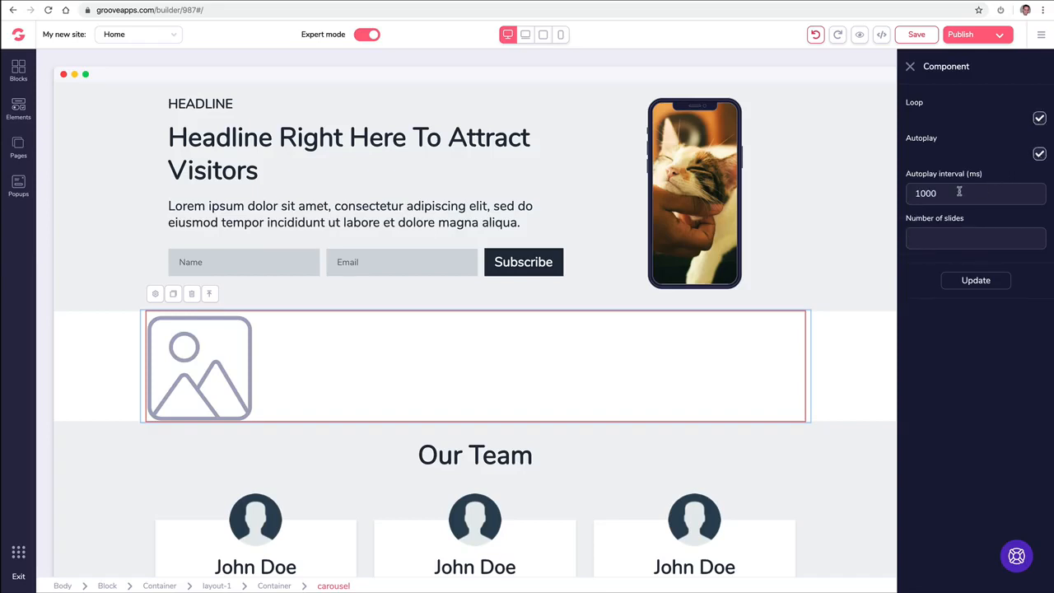
left_click_drag(959, 193, 875, 199)
type("15")
left_click(936, 240)
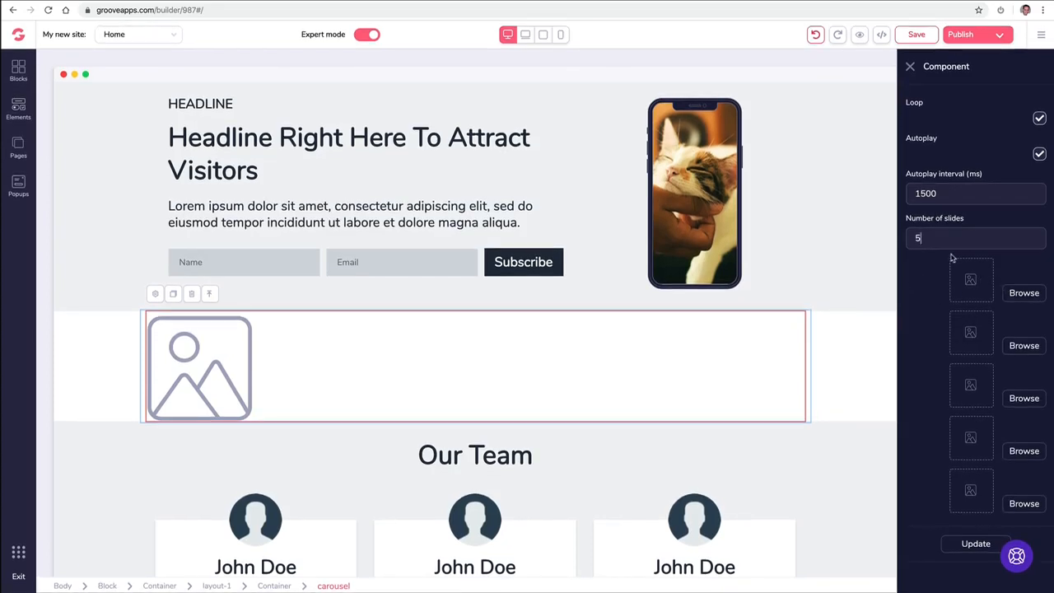
key("BackSpace")
type("3")
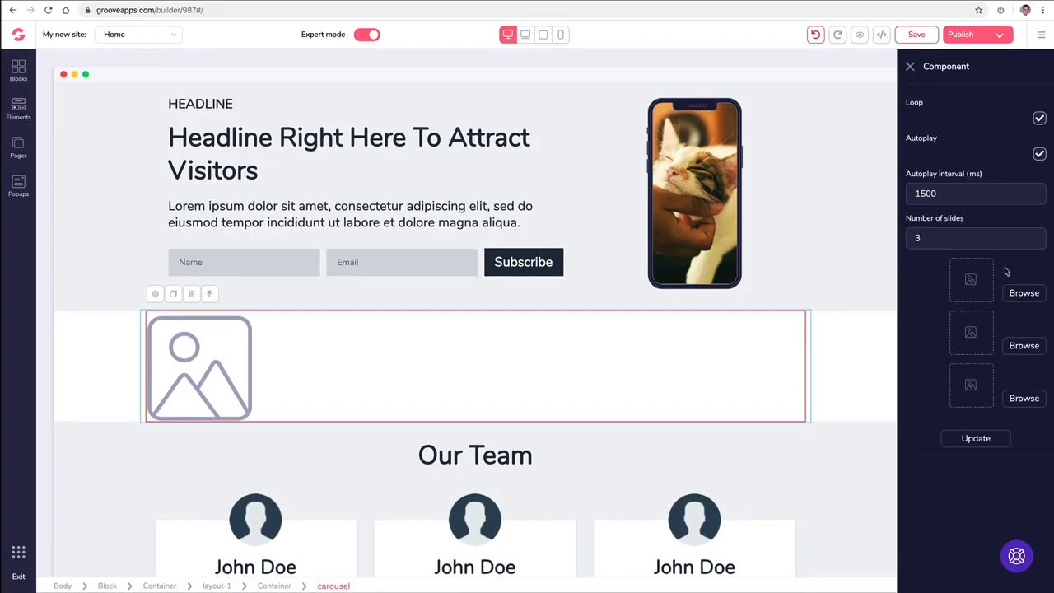
Step: Assign the puppy, cat and walking family images from the image library to the three slides and update the carousel
left_click(1023, 294)
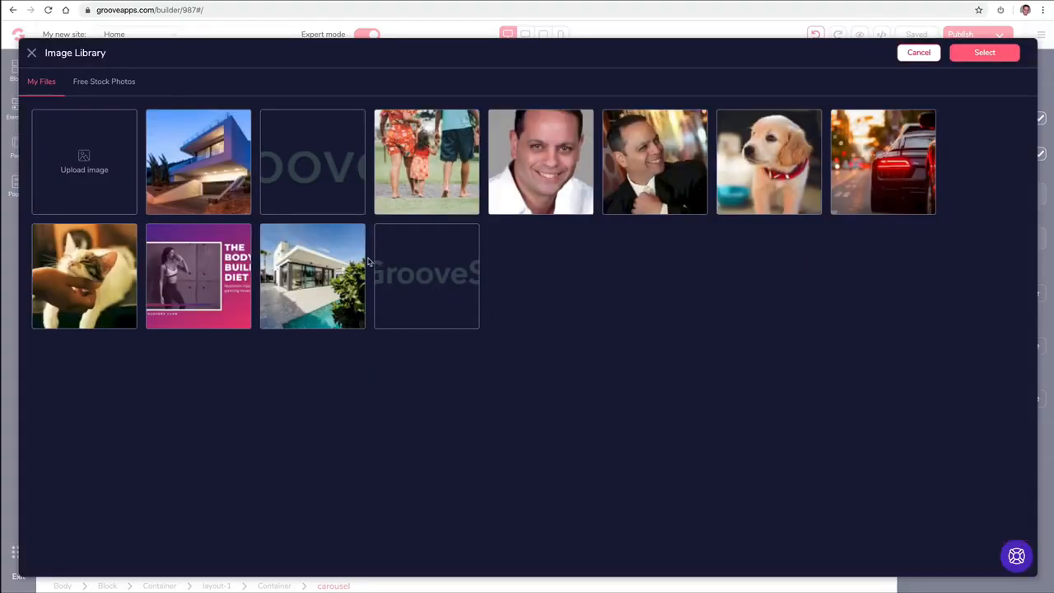
left_click(776, 169)
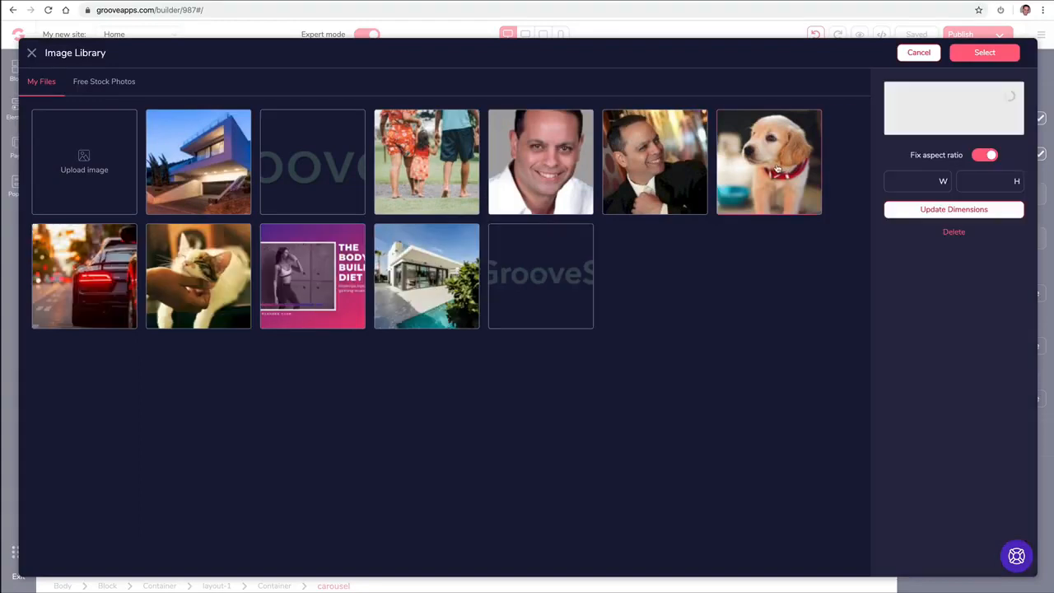
left_click(983, 52)
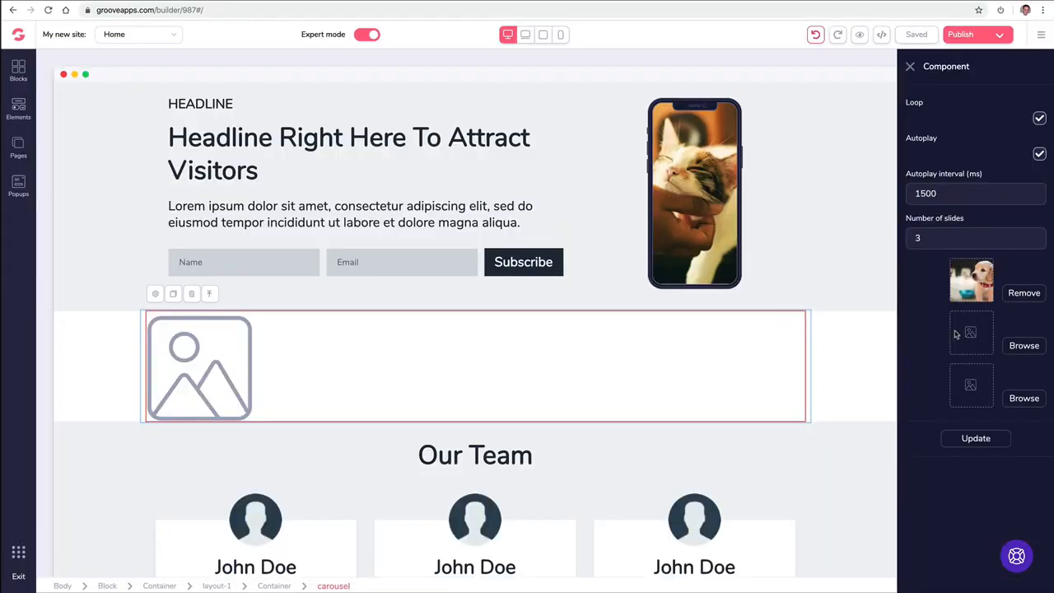
left_click(1024, 346)
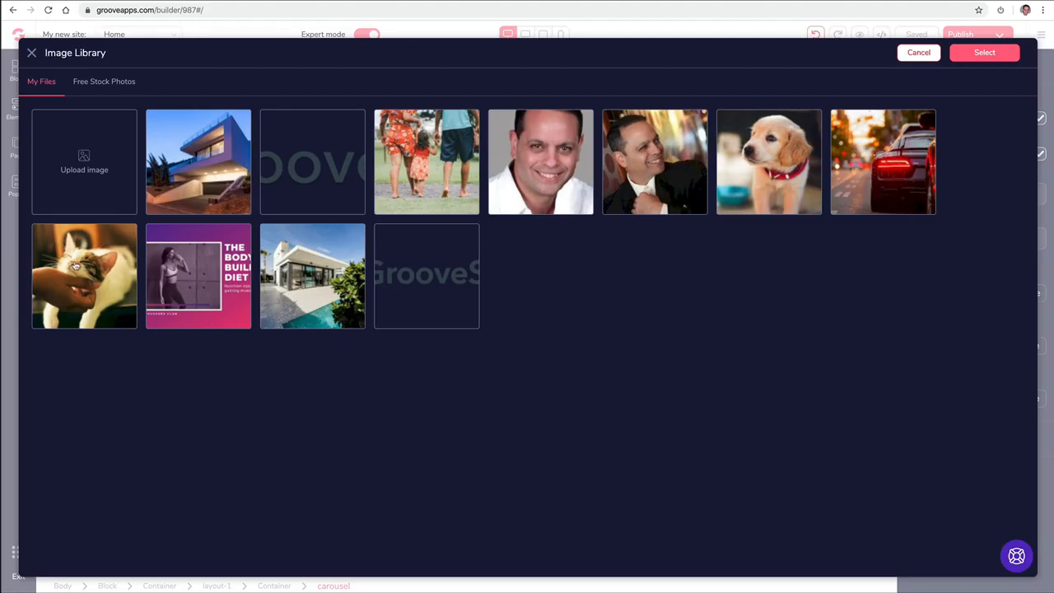
left_click(74, 265)
left_click(984, 51)
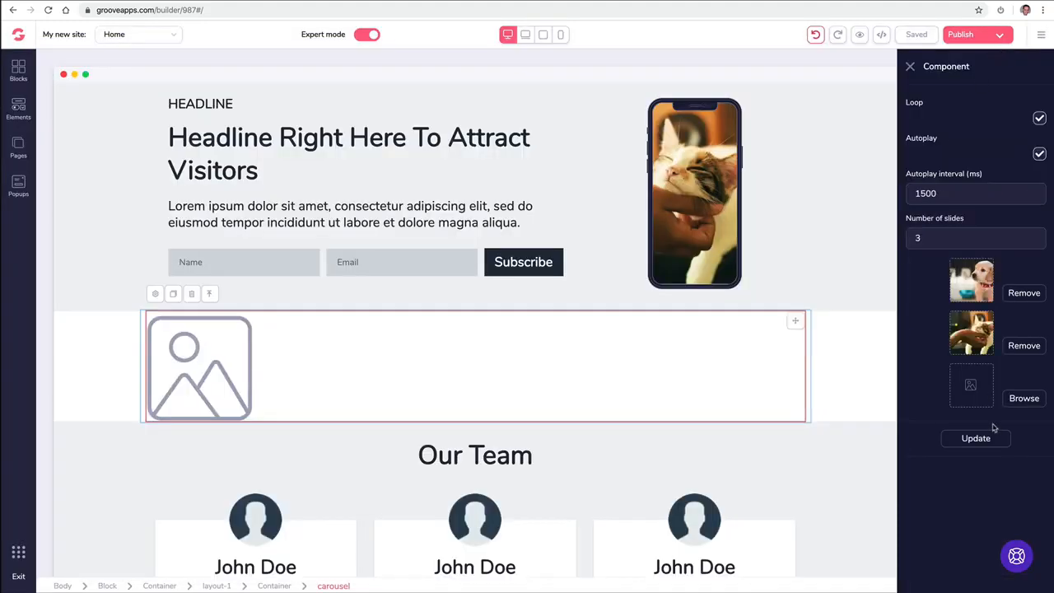
left_click(1021, 399)
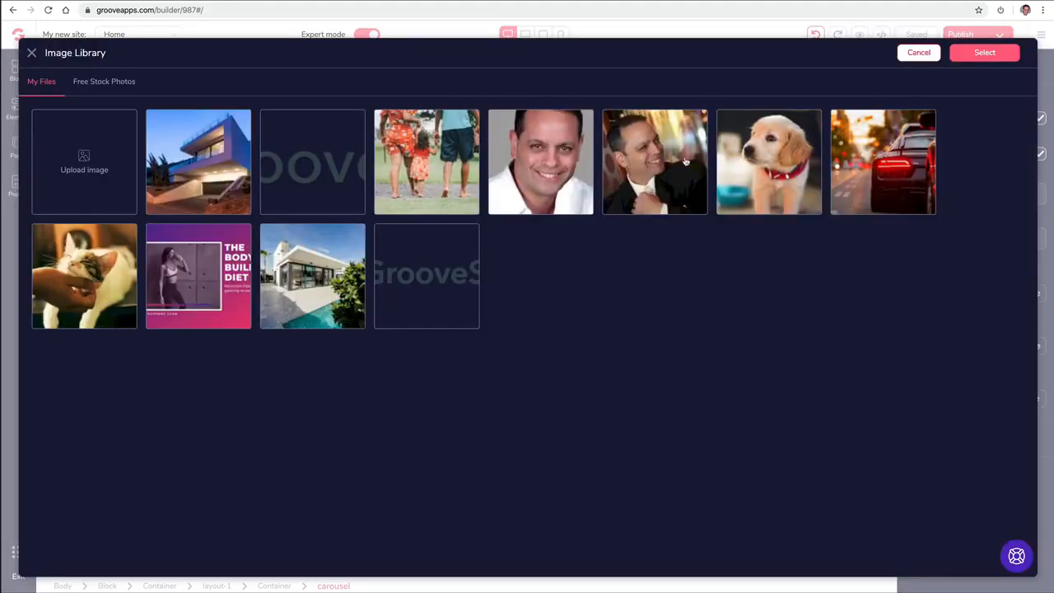
left_click(424, 164)
left_click(986, 55)
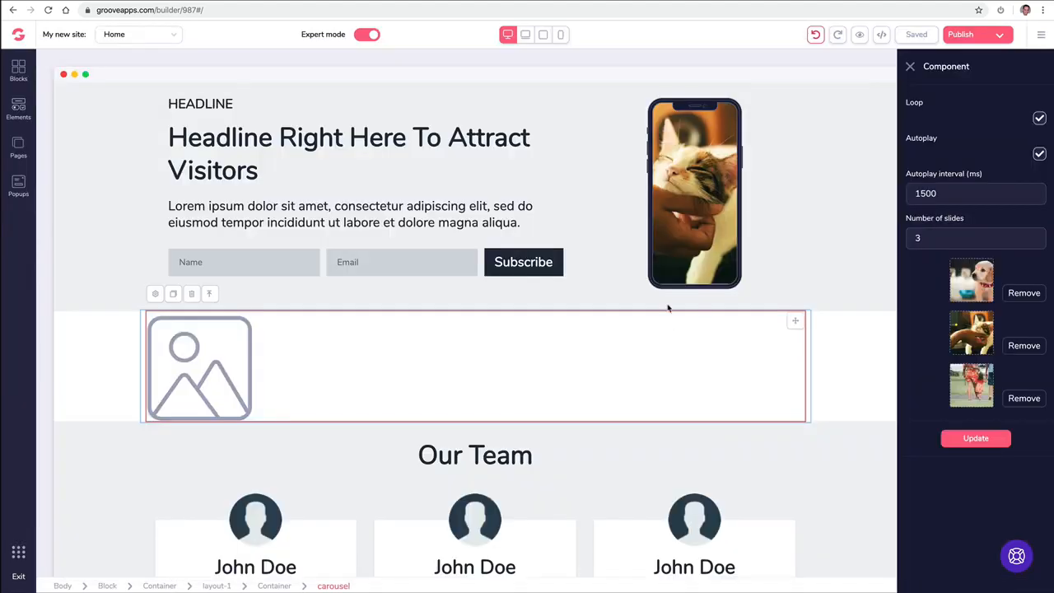
left_click(975, 438)
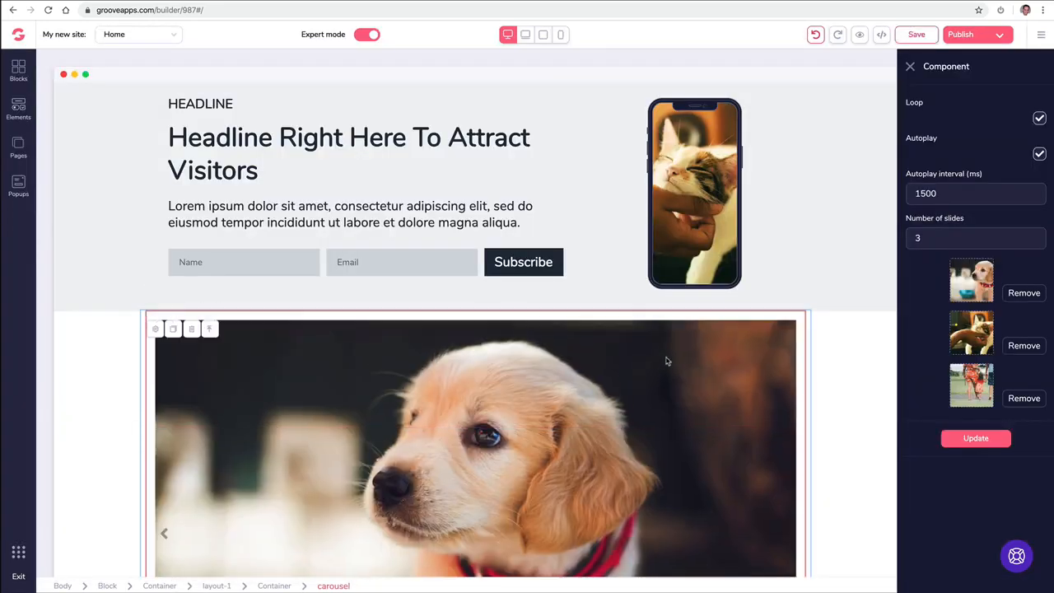
Step: Review the carousel's slides on the page and how it sits above the Our Team section
scroll(717, 266, "down", 2)
scroll(814, 280, "down", 2)
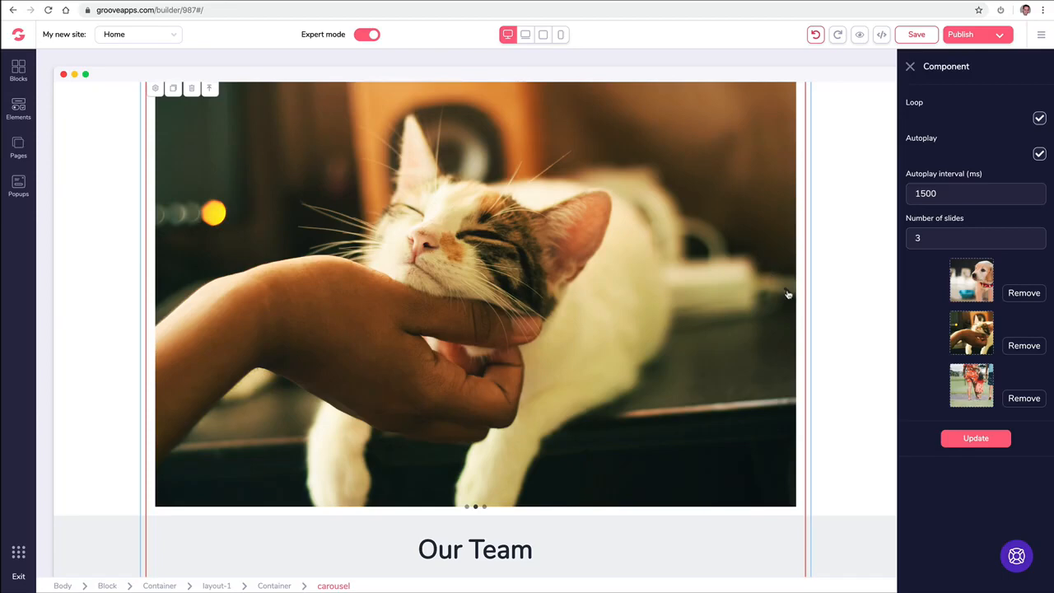
left_click(720, 307)
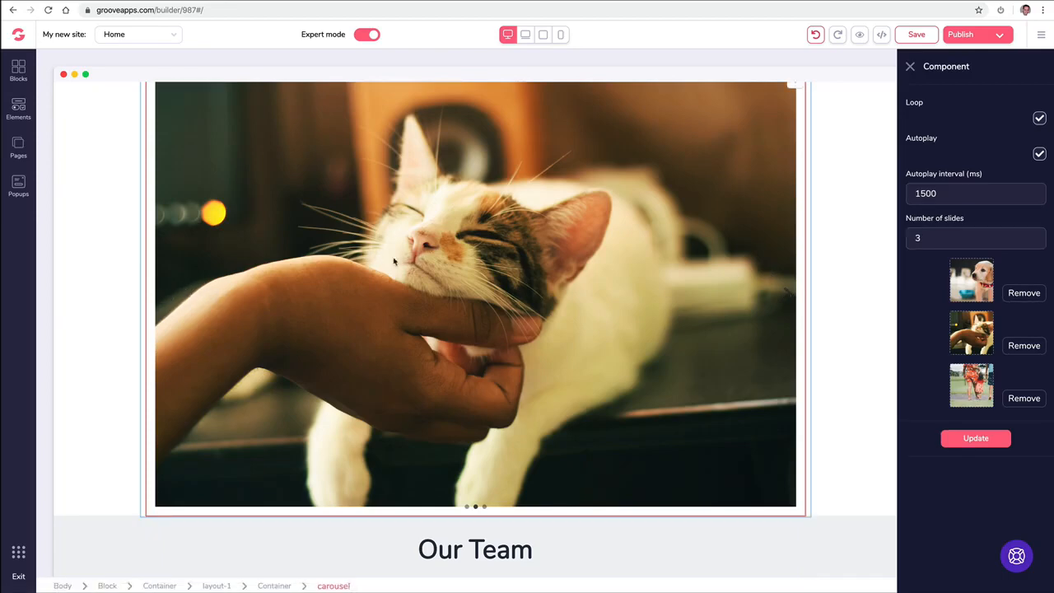
scroll(403, 255, "up", 2)
scroll(436, 239, "down", 3)
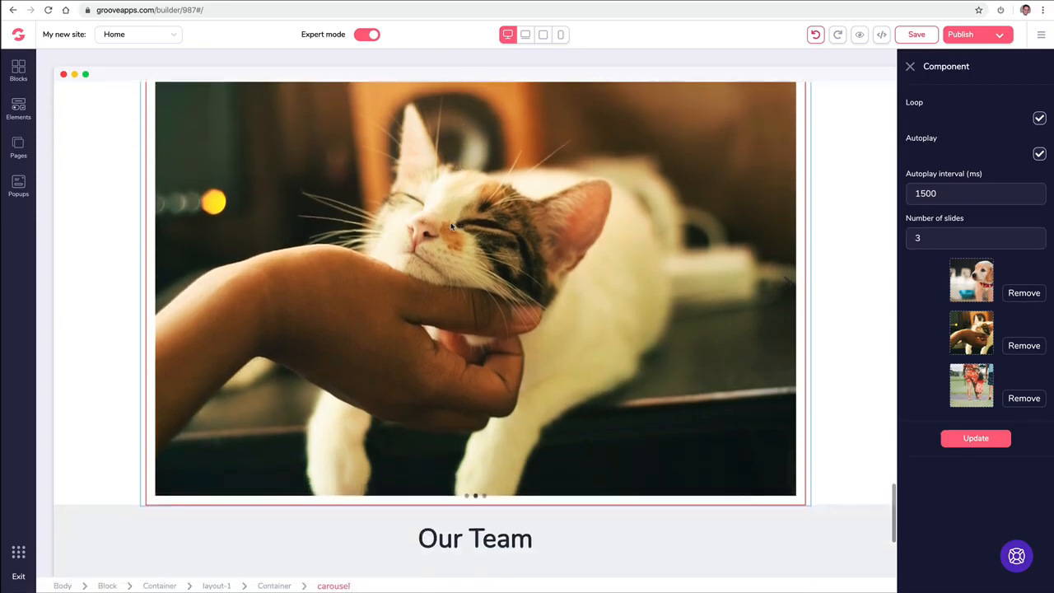
scroll(414, 230, "down", 5)
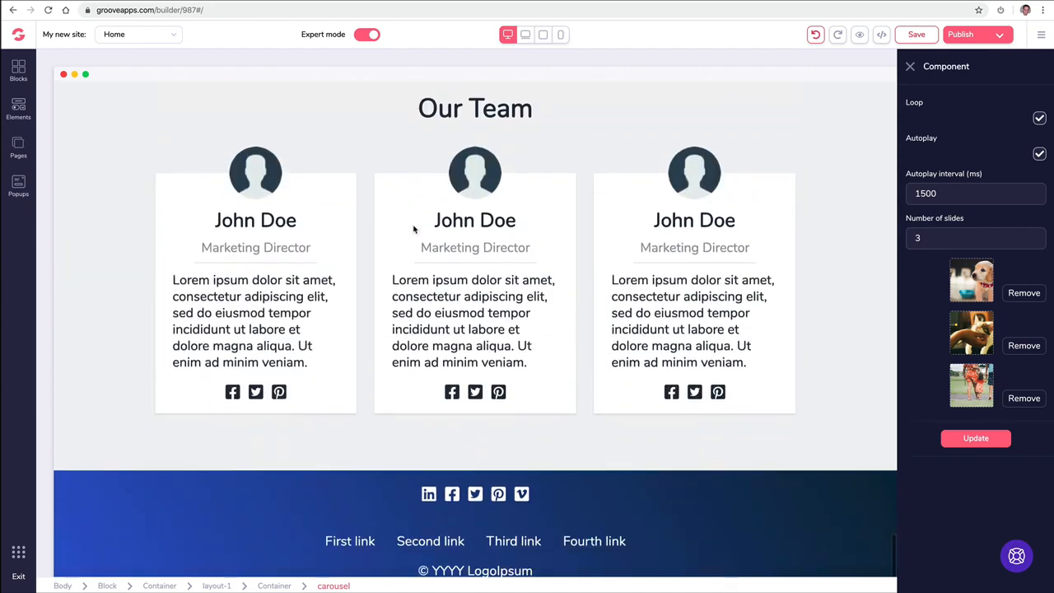
scroll(414, 230, "up", 4)
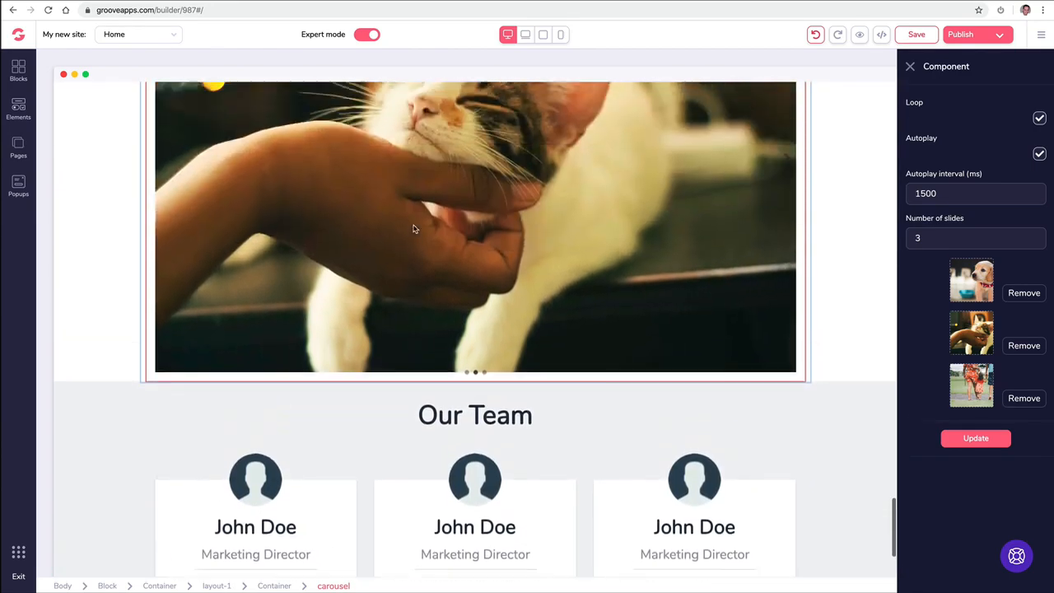
scroll(123, 184, "up", 3)
left_click(18, 108)
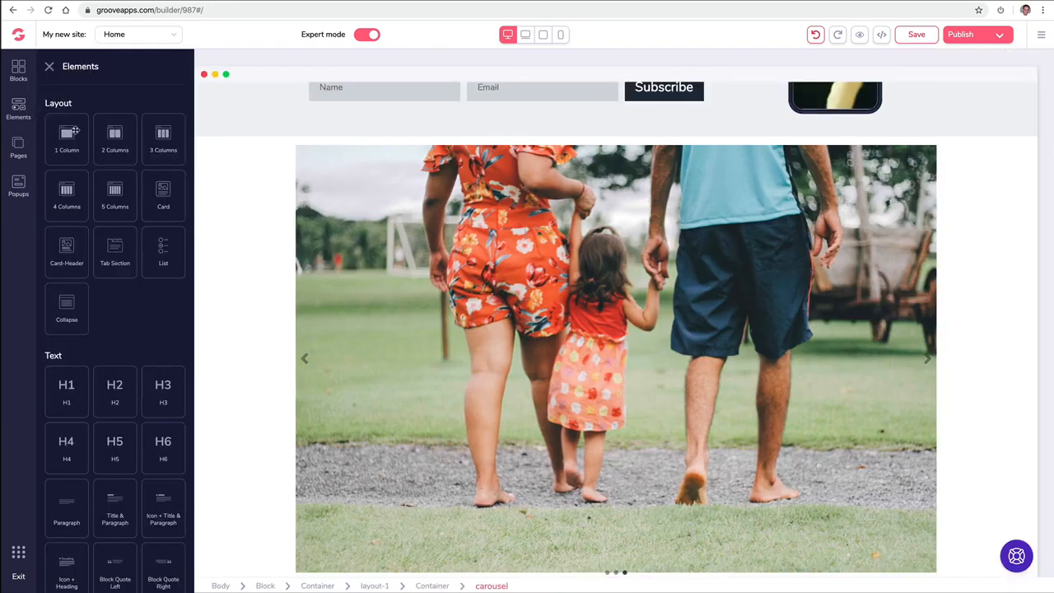
scroll(112, 228, "down", 10)
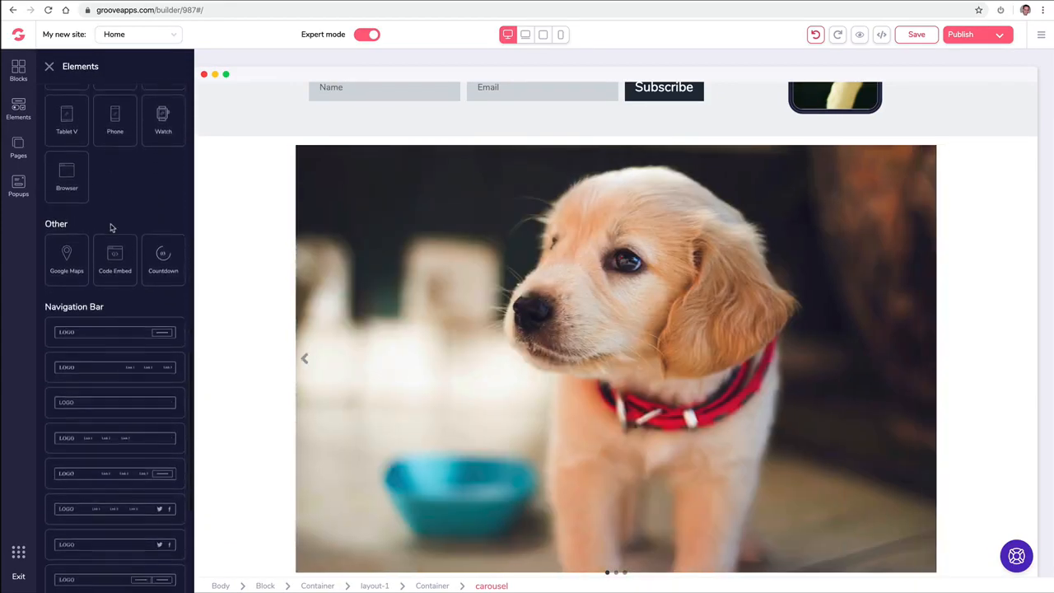
scroll(112, 227, "down", 3)
scroll(112, 227, "up", 12)
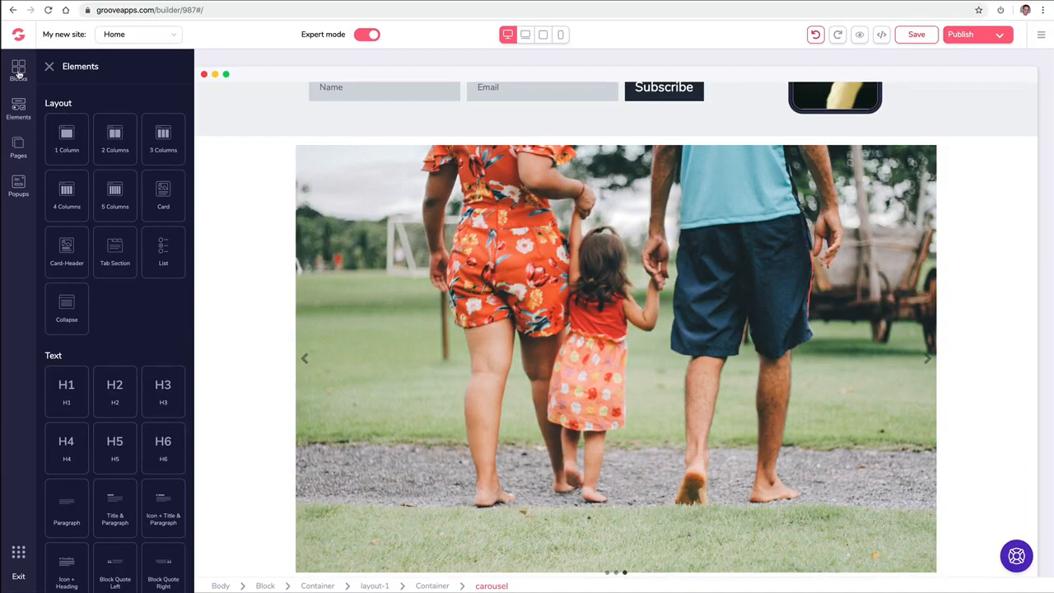
left_click(19, 71)
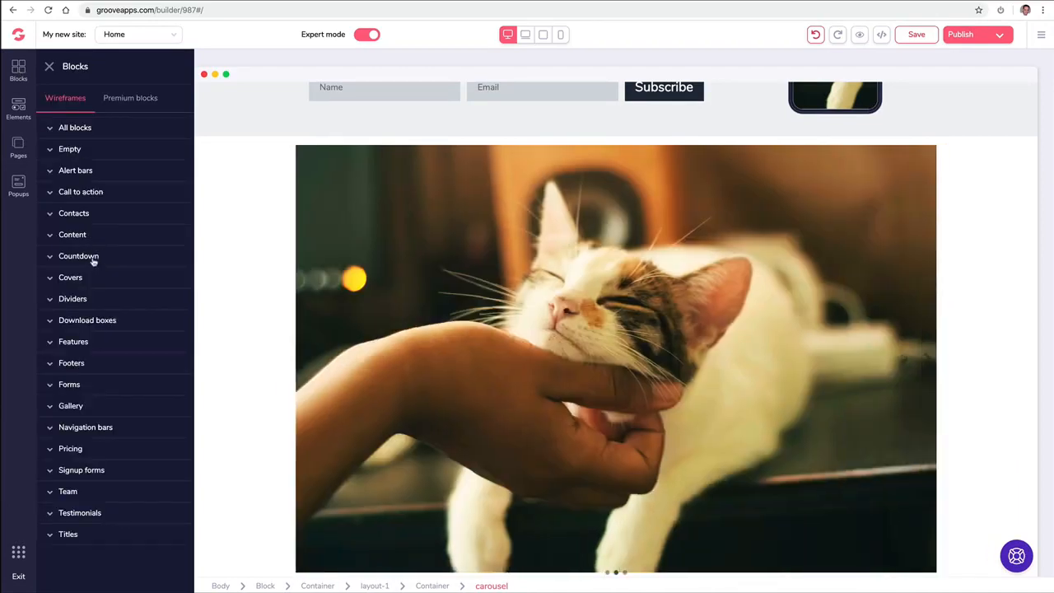
Step: Delete the carousel block above the Our Team section
left_click(259, 228)
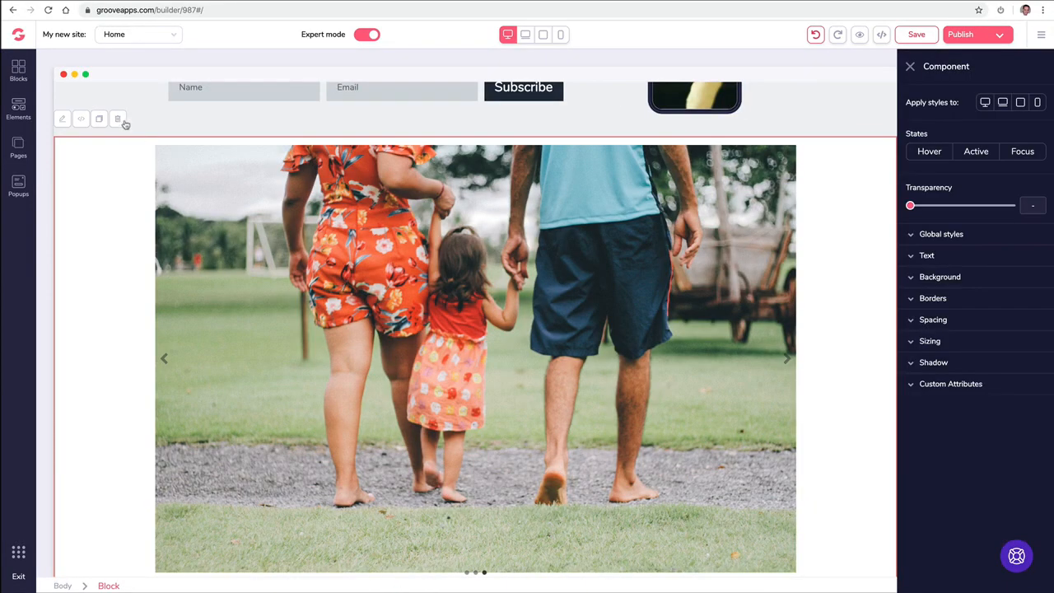
left_click(122, 122)
Step: Look through the wireframe block designs in the Countdown category
left_click(18, 70)
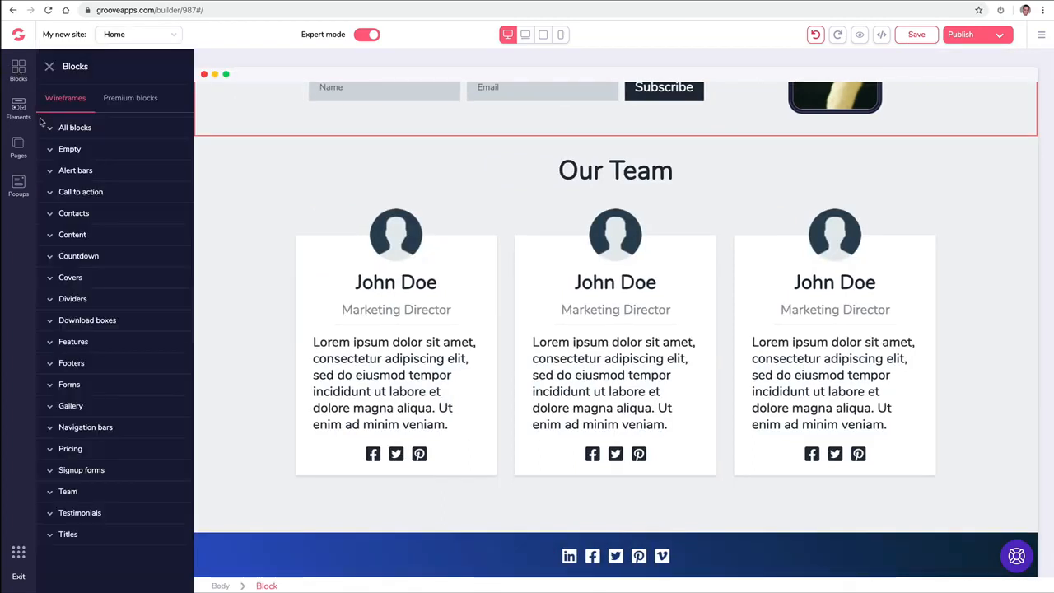
left_click(103, 256)
scroll(124, 272, "down", 5)
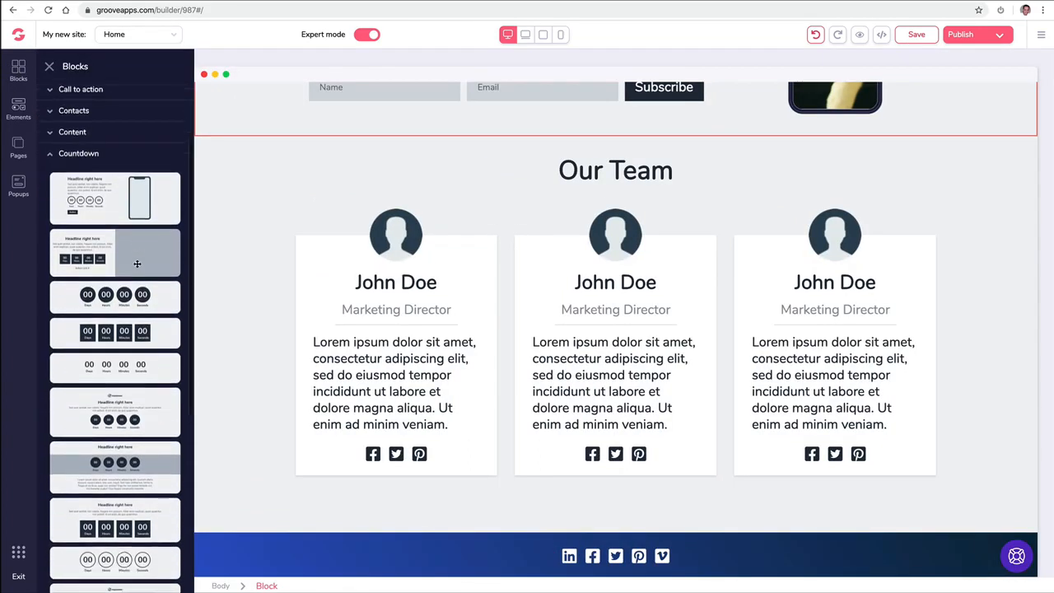
scroll(130, 288, "down", 4)
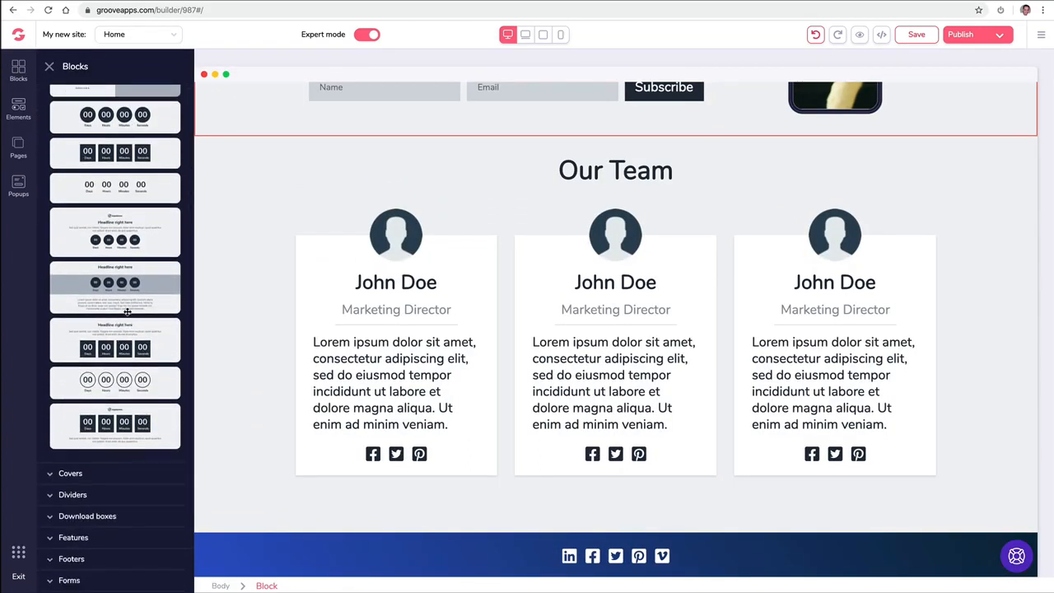
scroll(129, 310, "up", 1)
scroll(124, 288, "up", 5)
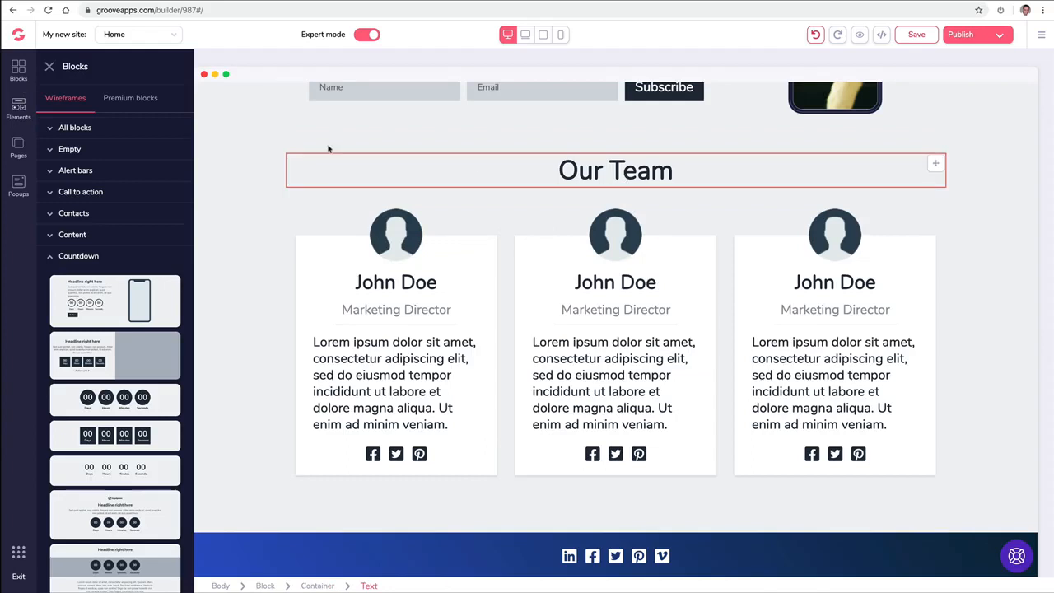
Step: Place a Countdown element directly above the Our Team heading
left_click(17, 106)
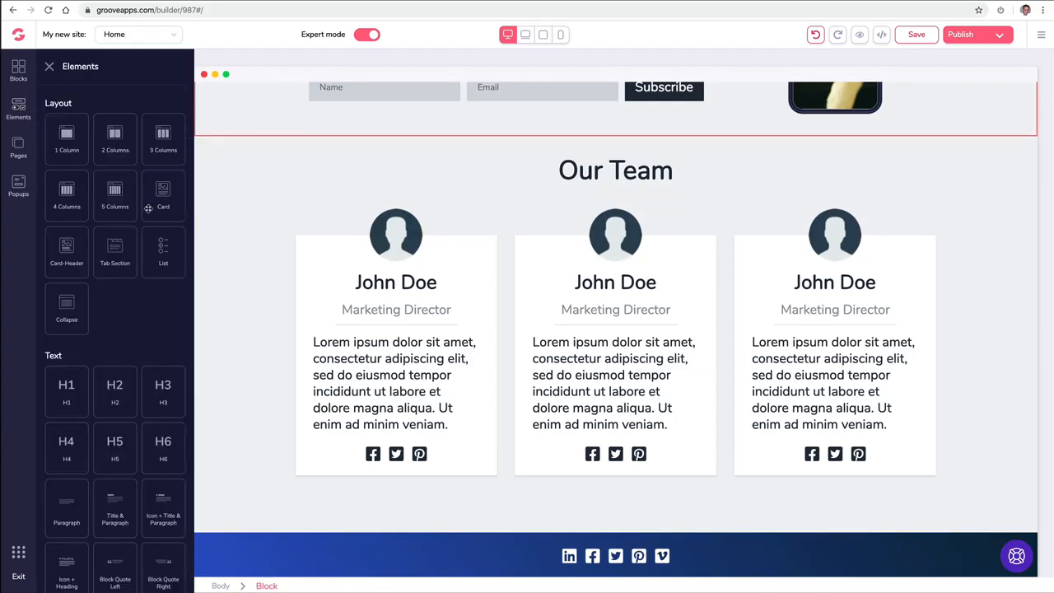
scroll(140, 210, "down", 3)
scroll(138, 213, "down", 8)
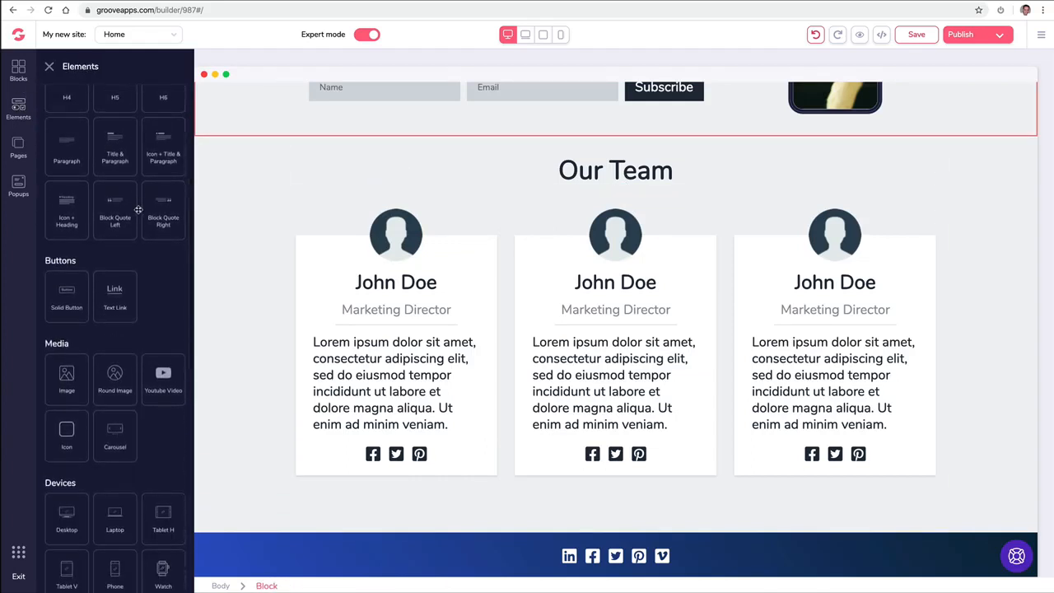
left_click_drag(160, 409, 631, 204)
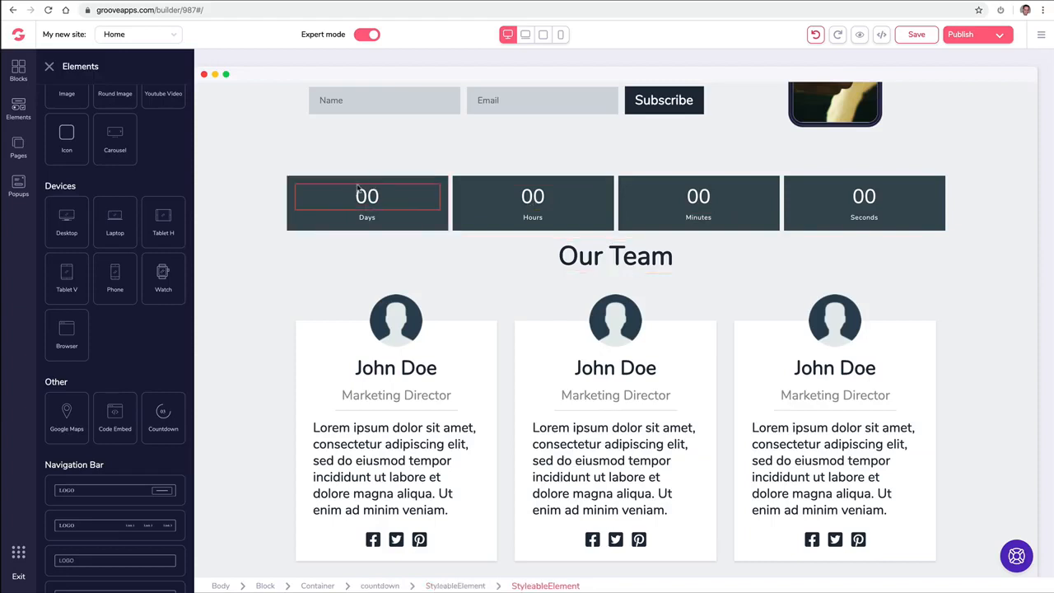
scroll(472, 264, "down", 2)
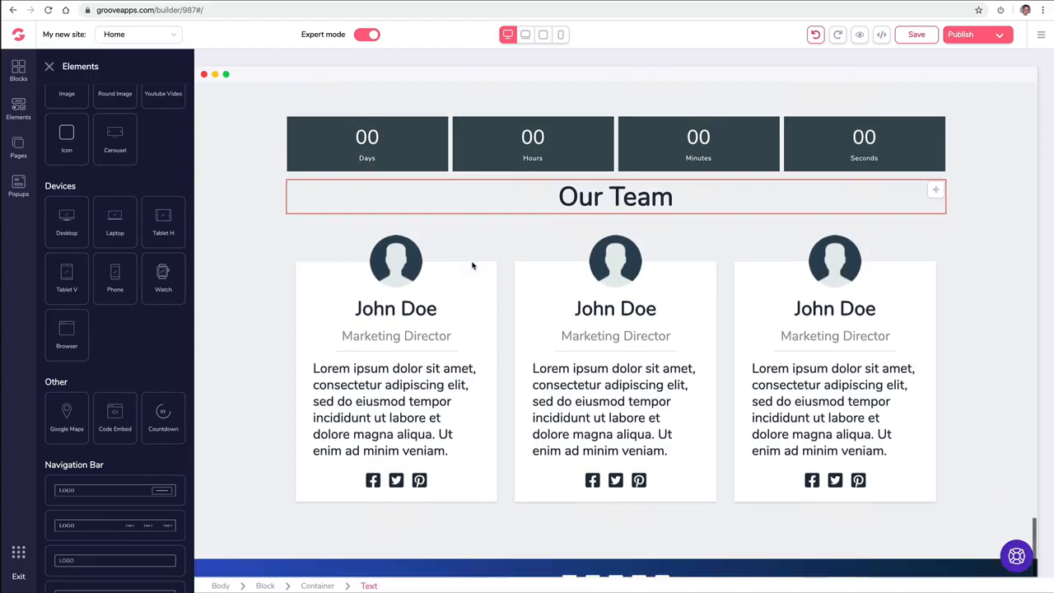
Step: Give the Subscribe button in the headline block with the phone mockup a black background and yellow text
scroll(411, 262, "up", 5)
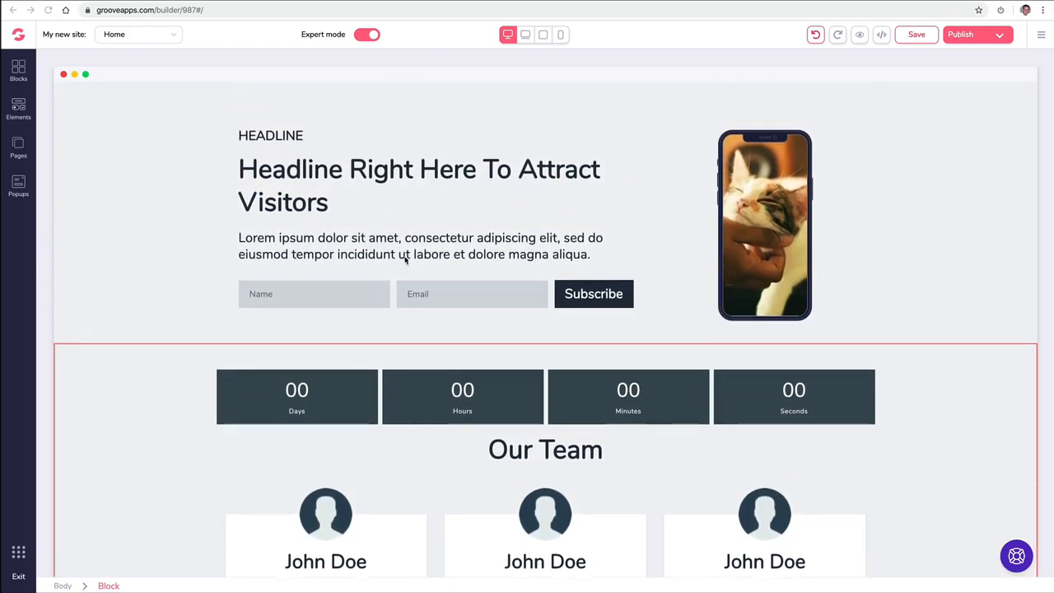
left_click(568, 296)
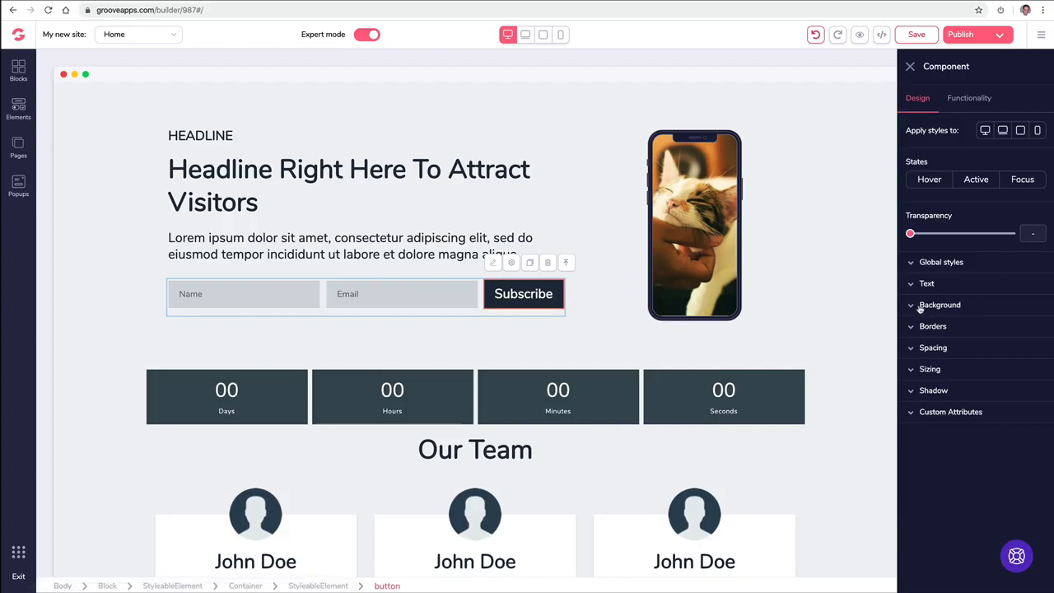
left_click(921, 306)
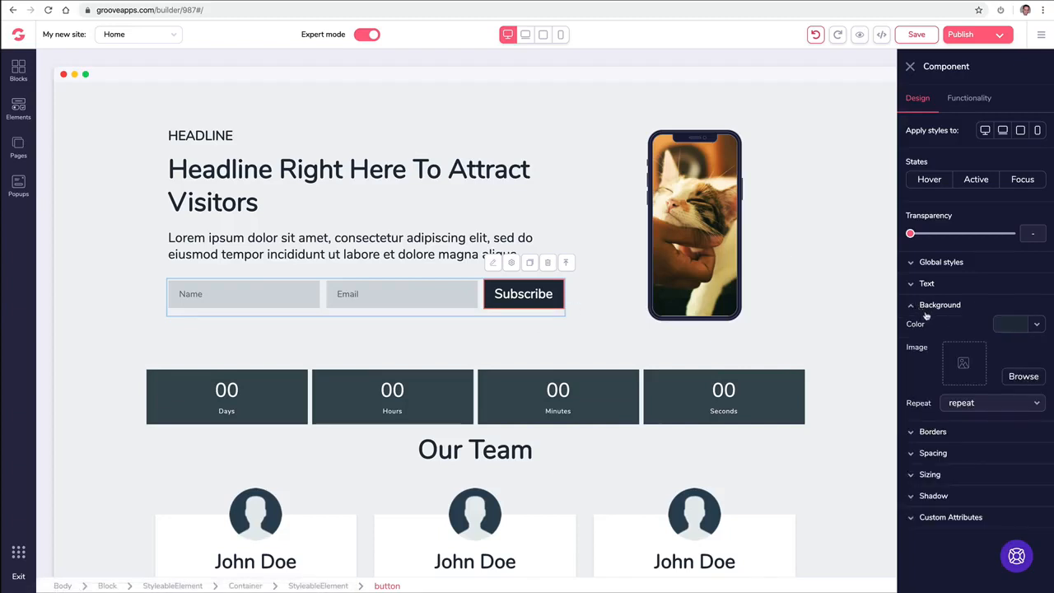
left_click(1004, 329)
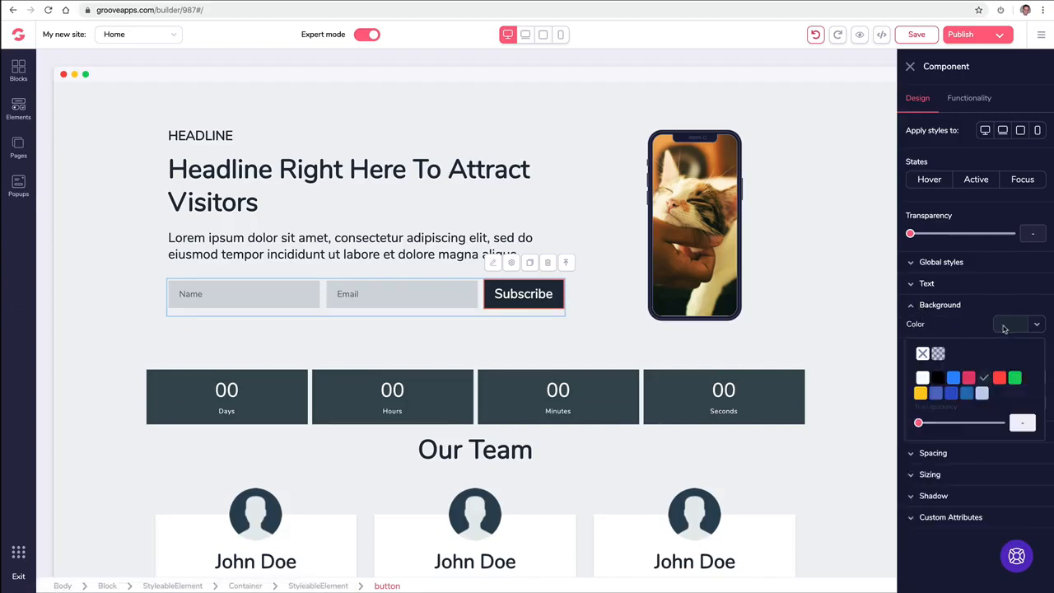
left_click(937, 378)
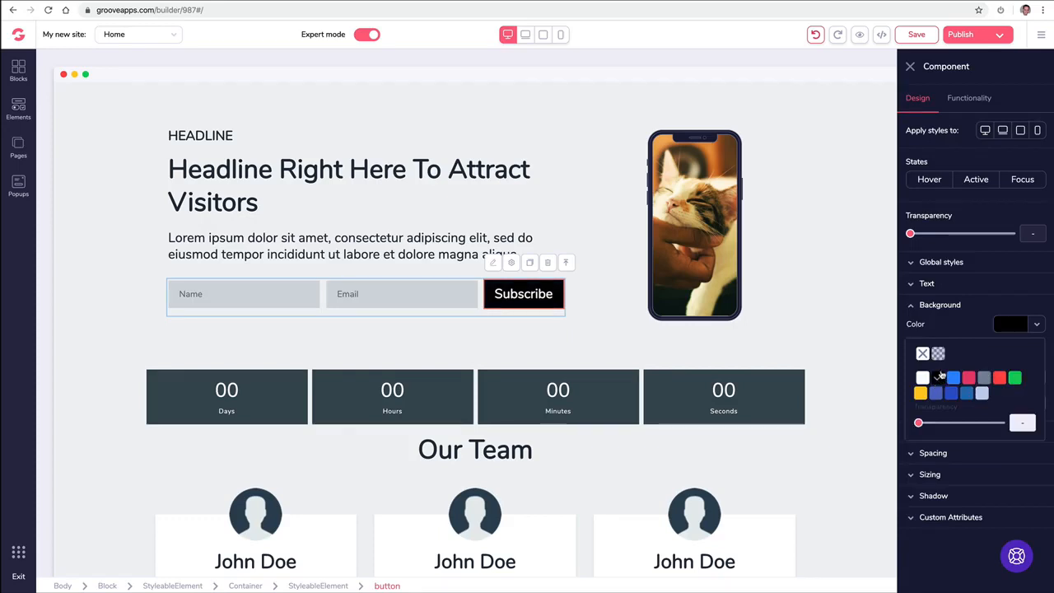
left_click(944, 285)
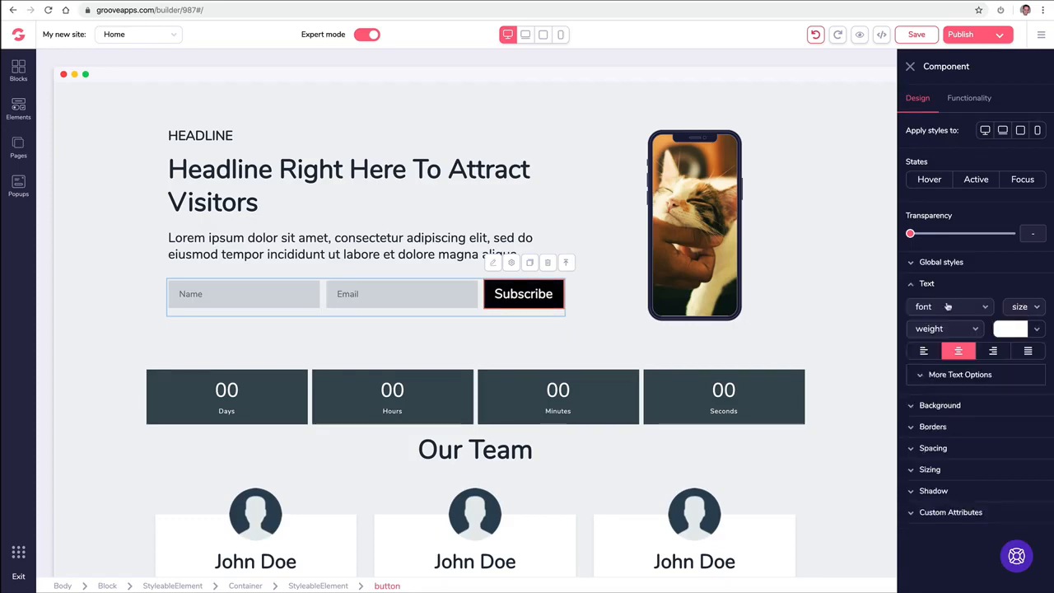
left_click(1024, 329)
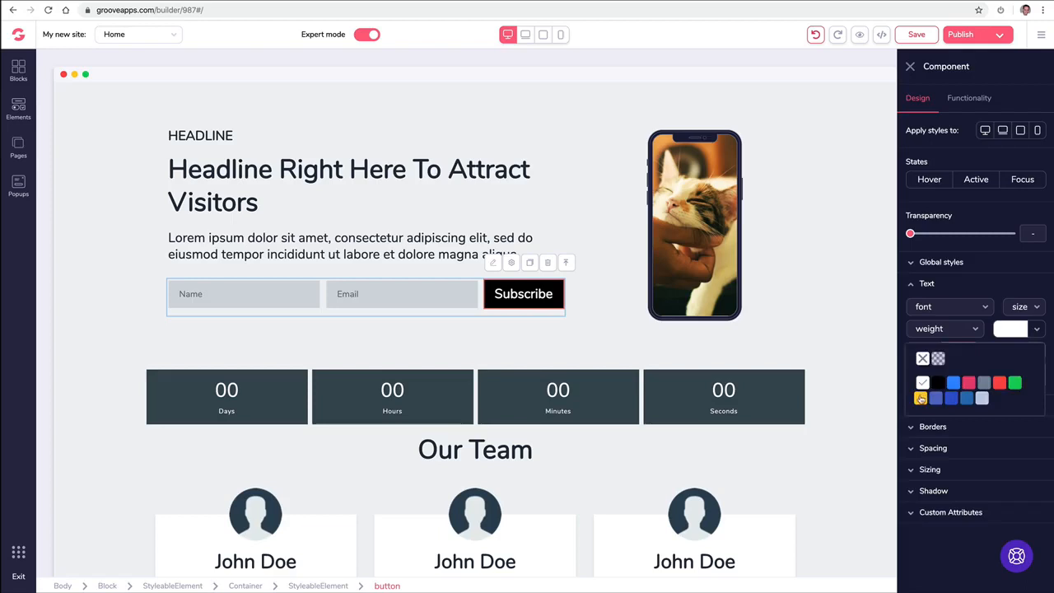
mouse_move(920, 400)
left_click(920, 449)
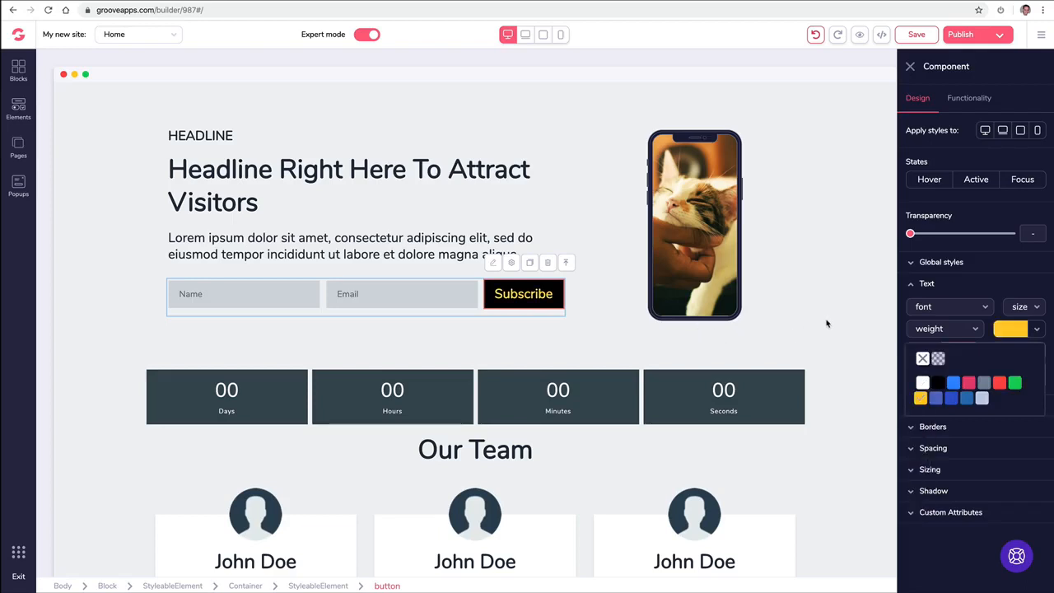
Step: Set the Subscribe button's background color to yellow and its text color to black
left_click(976, 286)
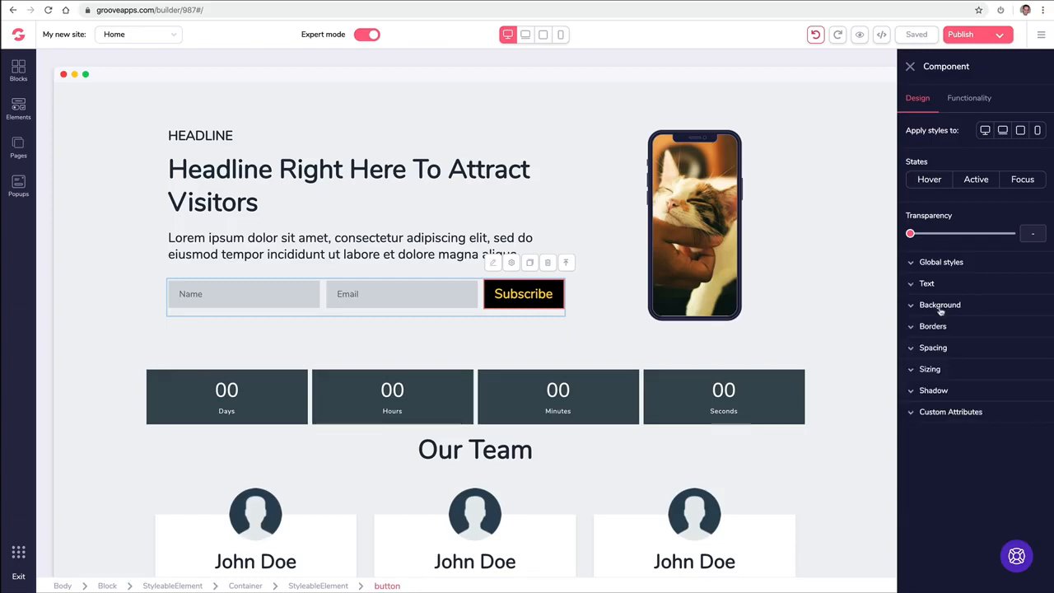
left_click(939, 307)
left_click(1032, 329)
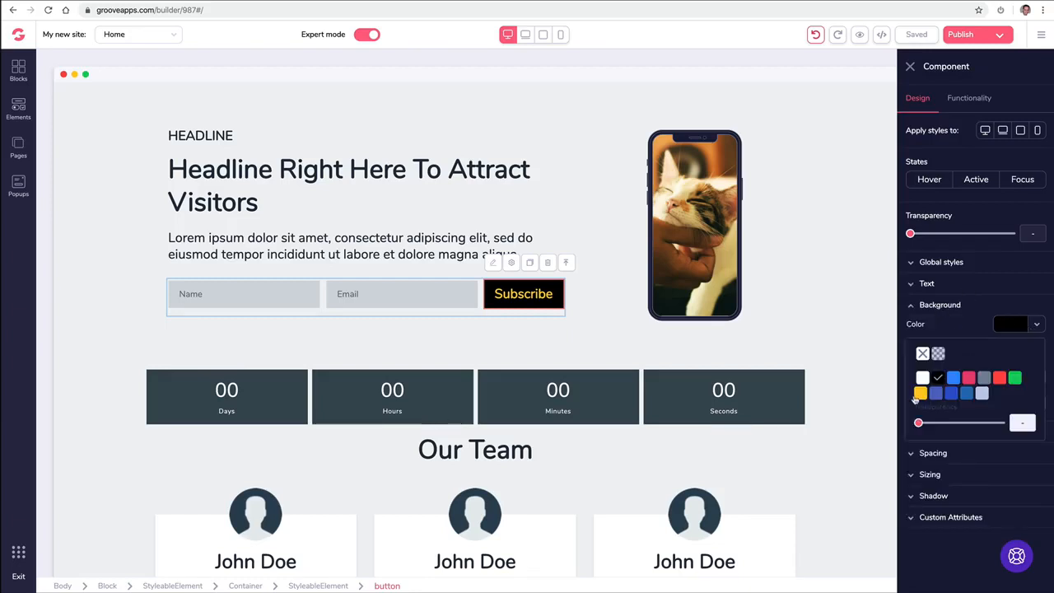
left_click(920, 446)
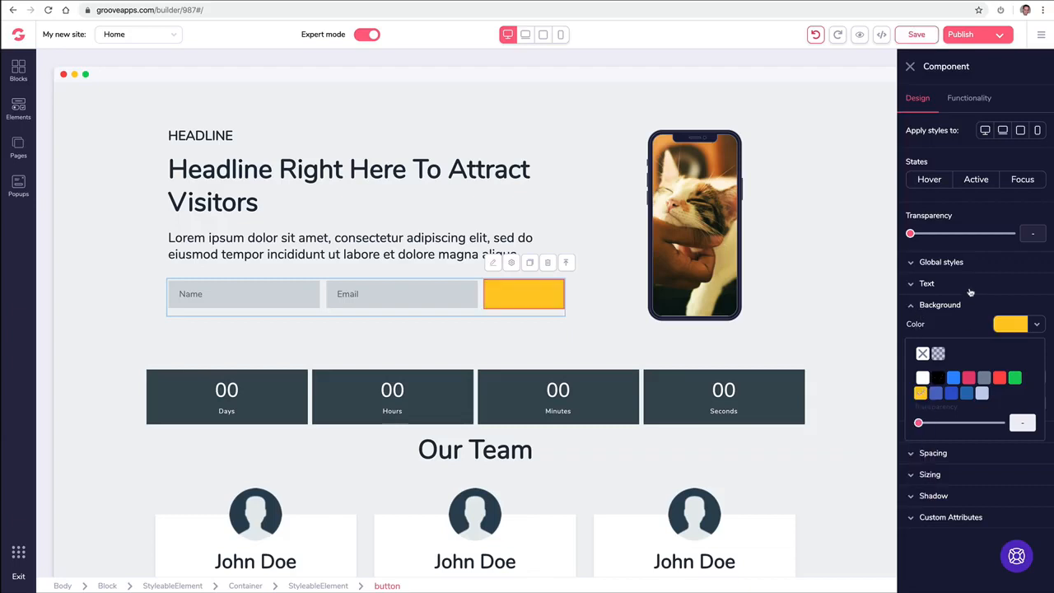
left_click(950, 285)
left_click(1036, 330)
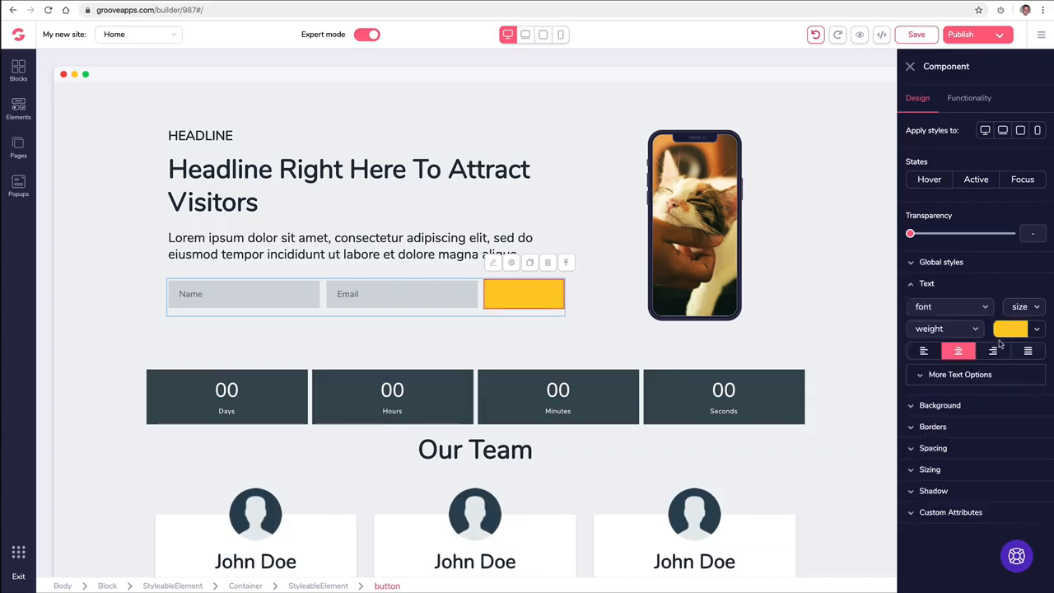
left_click(1036, 330)
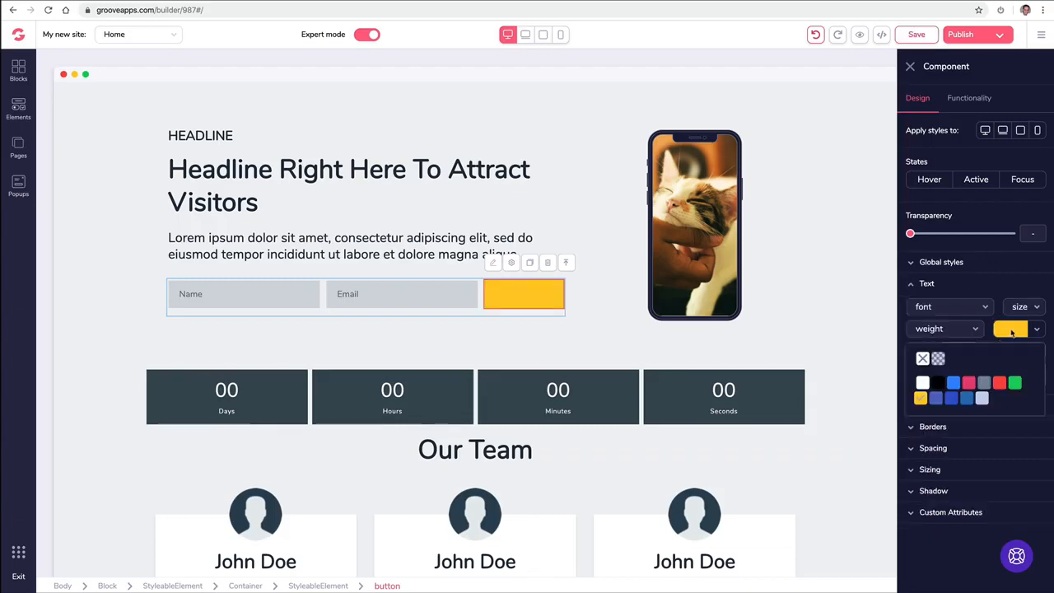
left_click(936, 383)
Step: Create a new global style named "Yellow Button" from the block that contains the Subscribe form
left_click(607, 338)
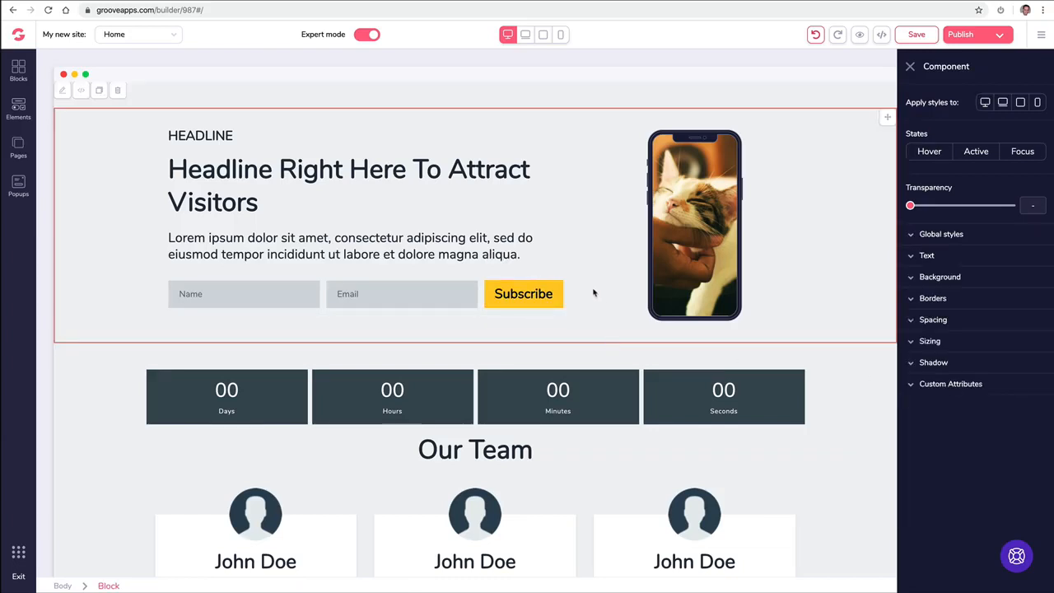
left_click(913, 236)
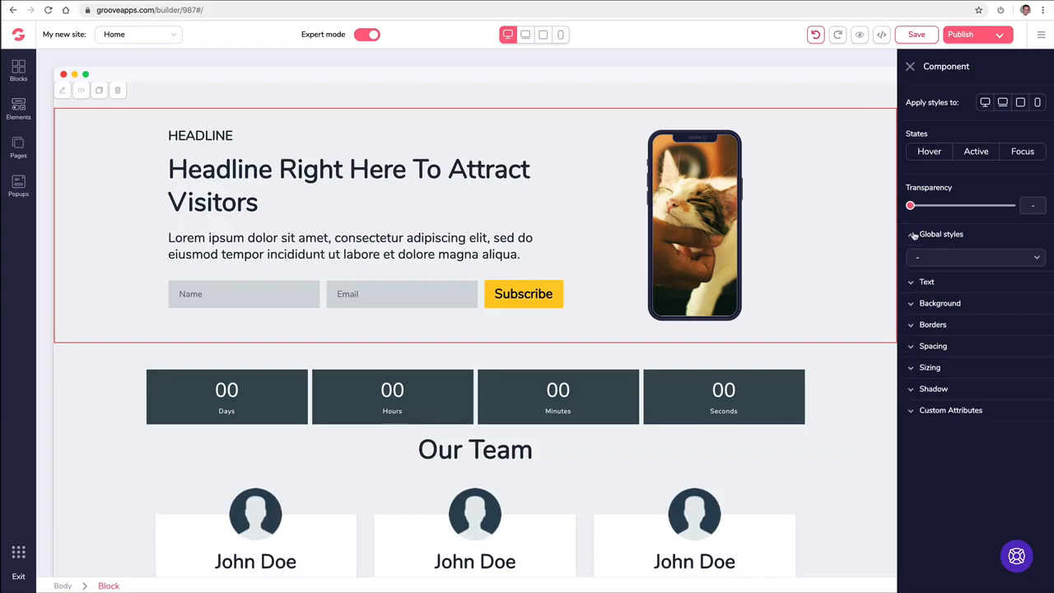
left_click(943, 260)
left_click(947, 271)
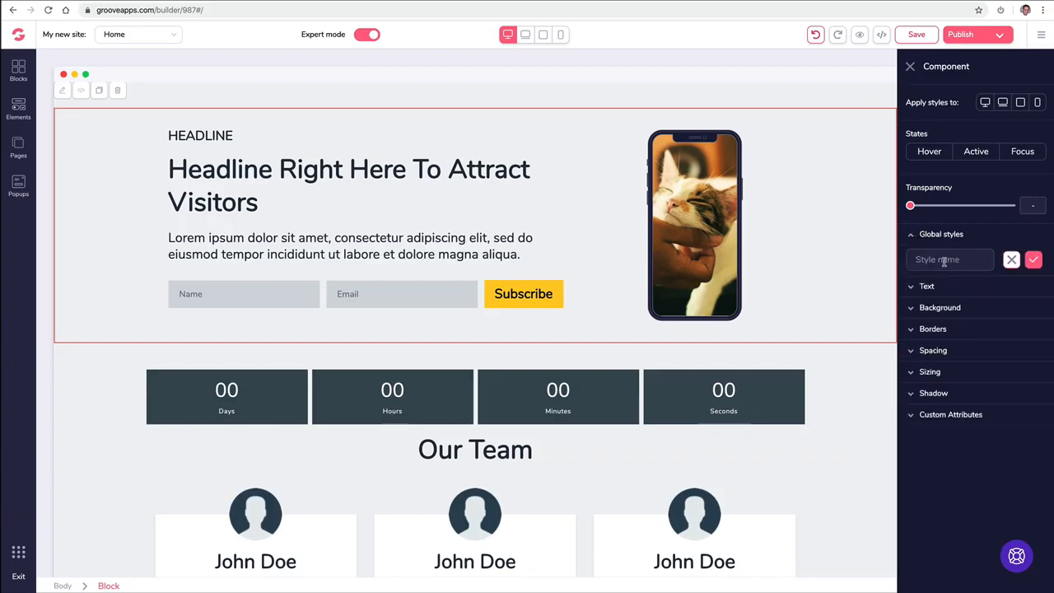
type("Yellow Button")
left_click(1033, 259)
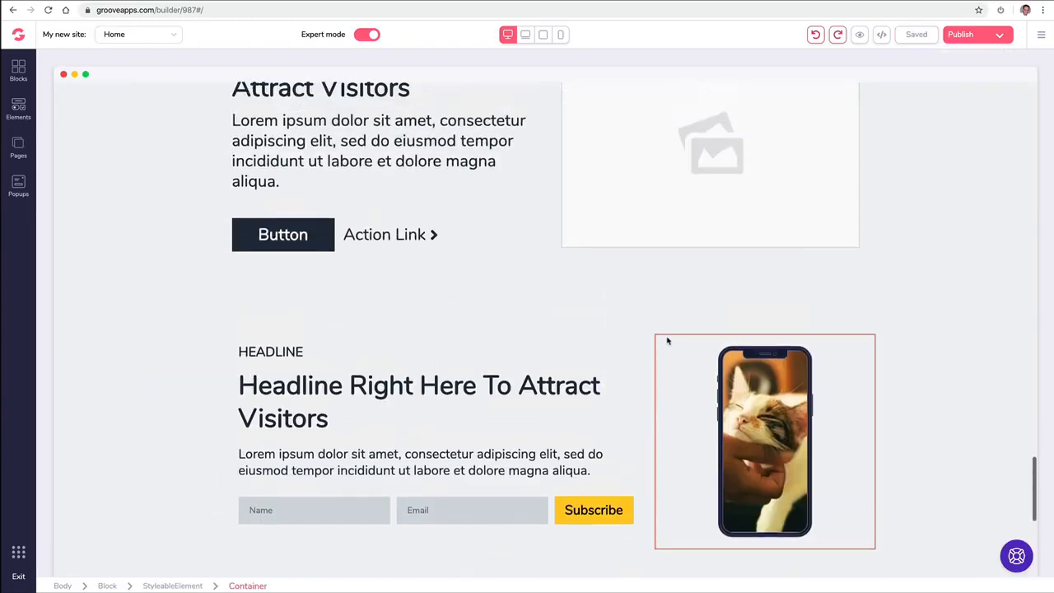
Step: Check the global styles offered for the $97 plan's button and select the $27 plan's button
scroll(667, 341, "up", 5)
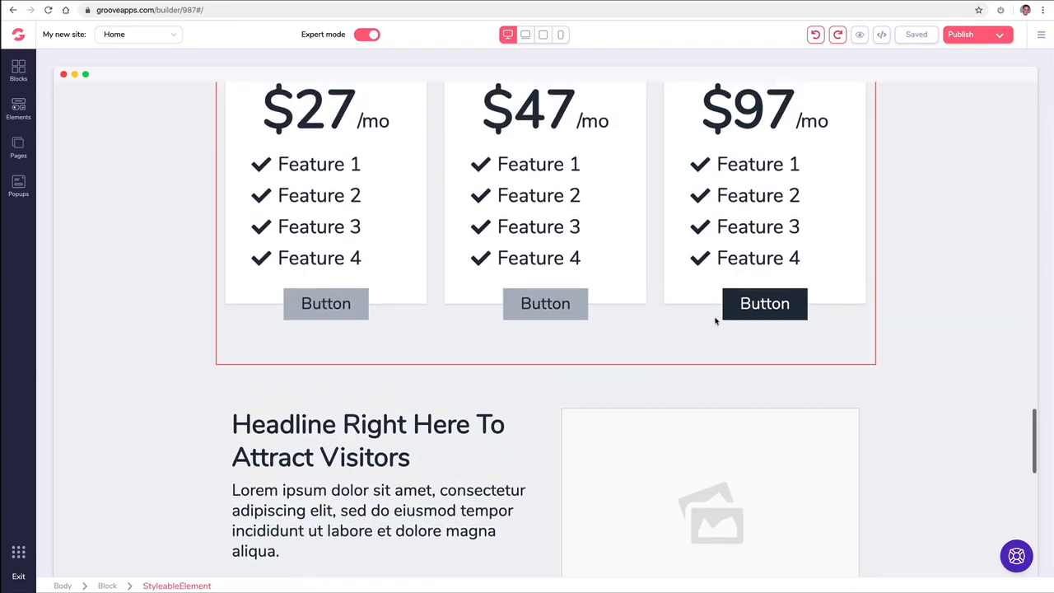
left_click(770, 306)
left_click(959, 261)
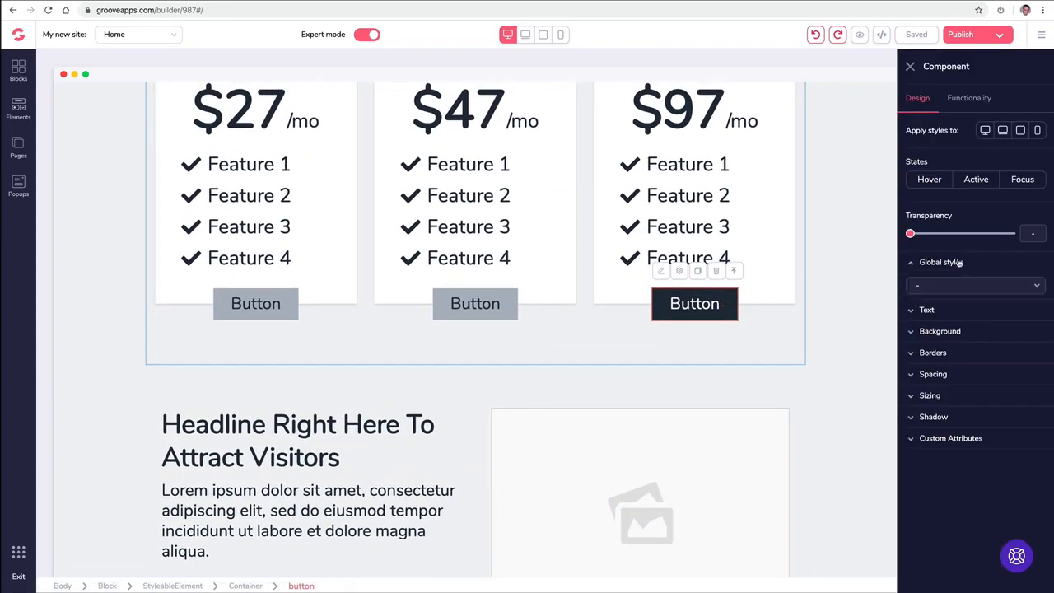
left_click(940, 288)
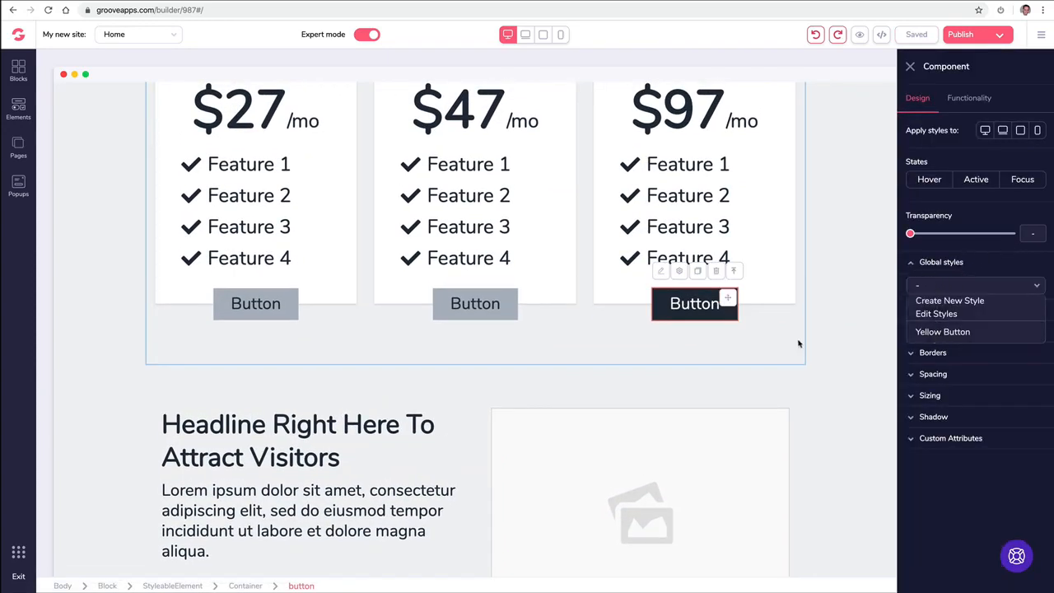
left_click(752, 355)
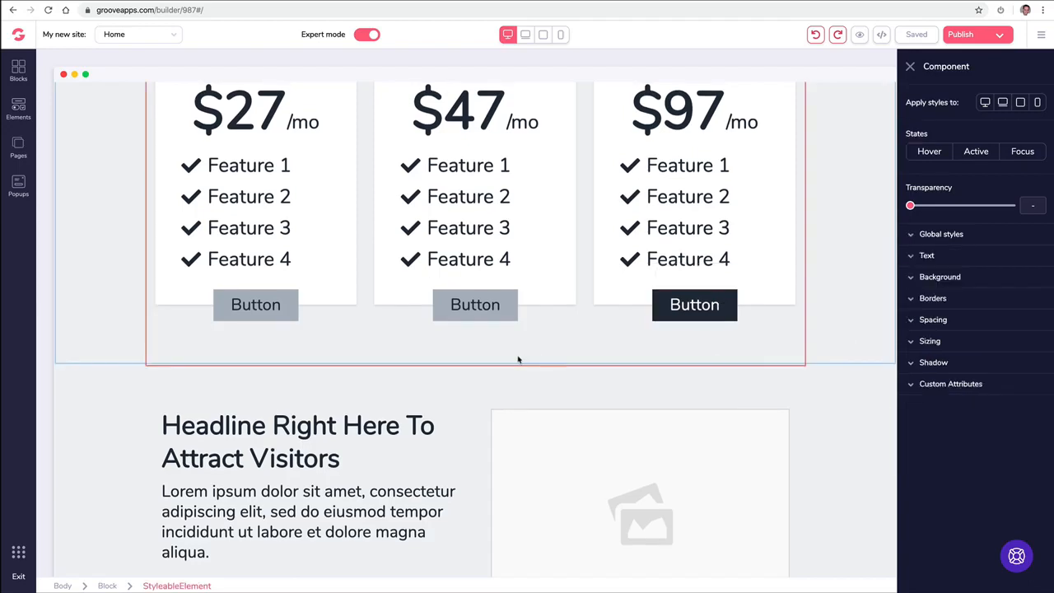
left_click(280, 308)
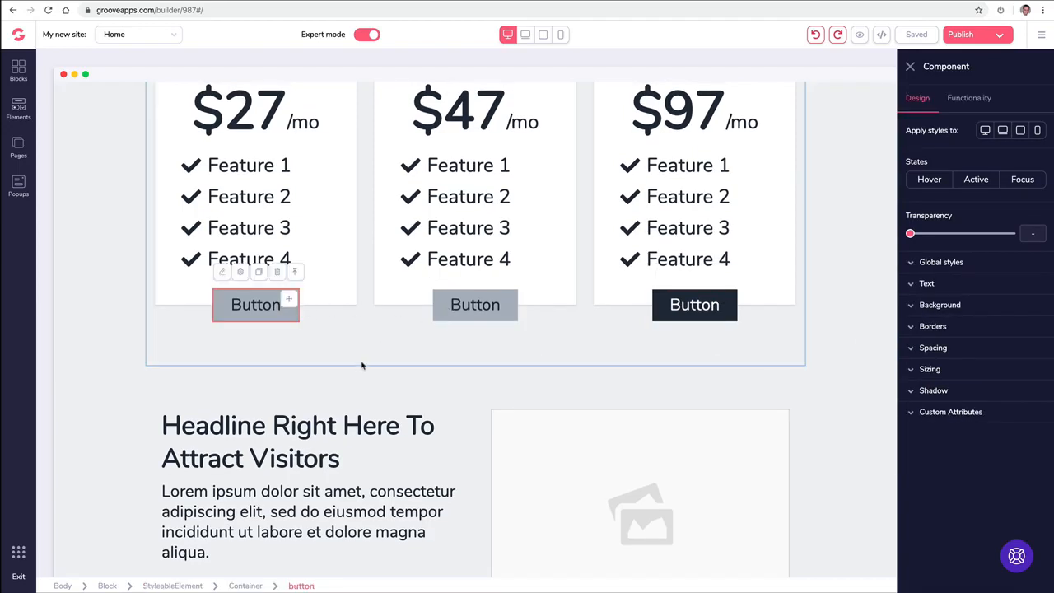
Step: Check the template, site settings and revision options offered for the site
scroll(362, 365, "down", 4)
scroll(402, 306, "down", 3)
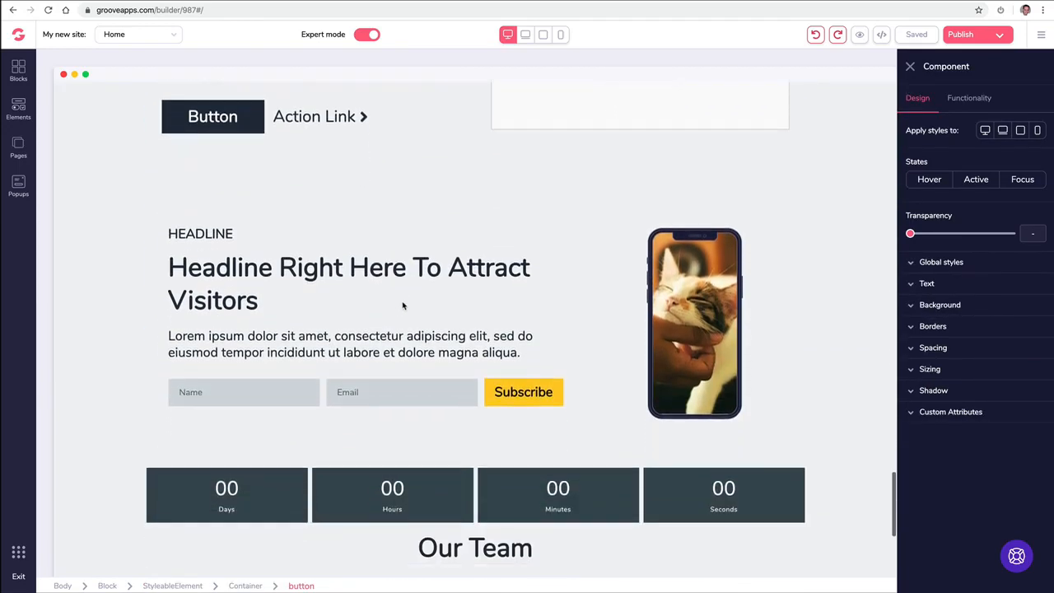
scroll(402, 302, "down", 1)
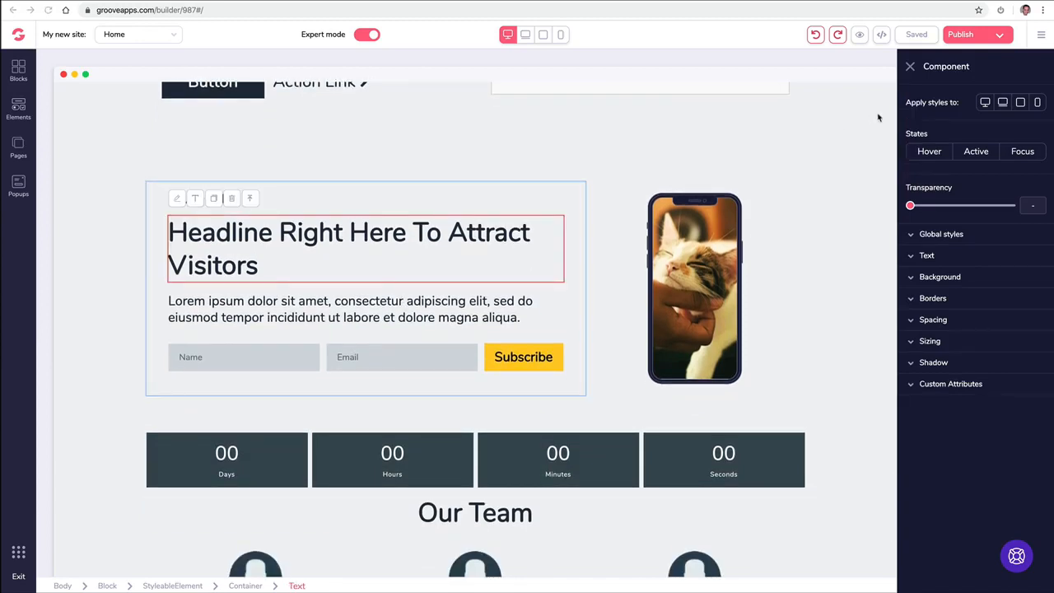
left_click(1041, 37)
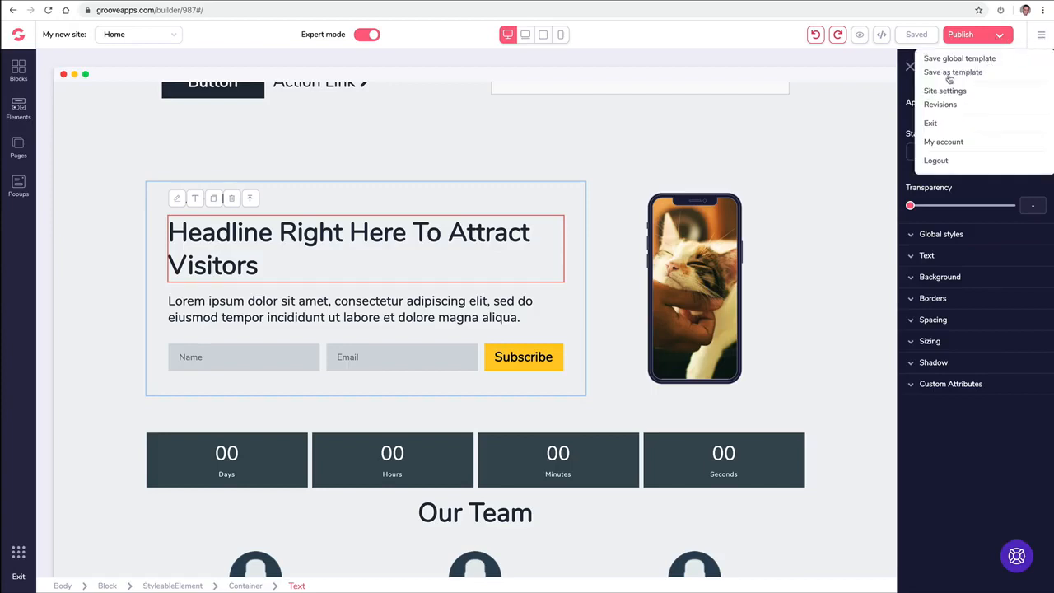
left_click(745, 153)
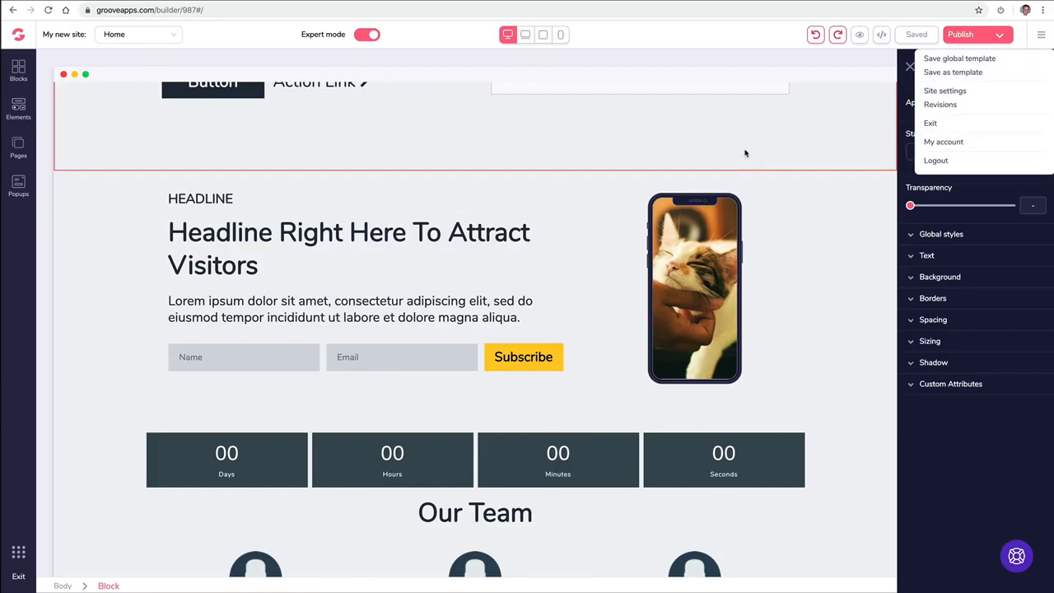
left_click(148, 238)
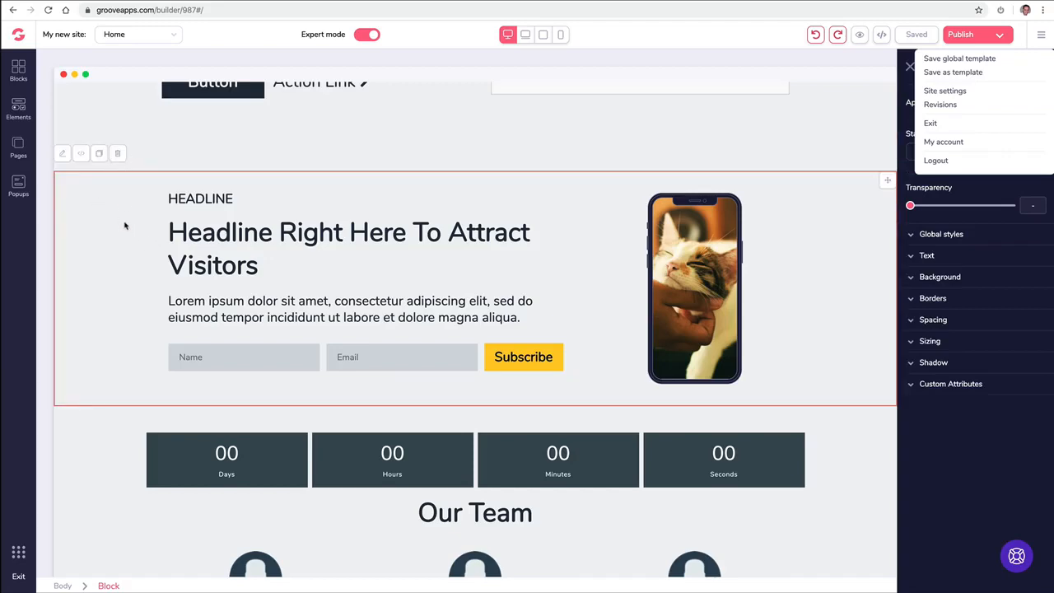
Step: Look over the Our Team and footer blocks and check the wireframe block categories in the block library
scroll(299, 234, "down", 5)
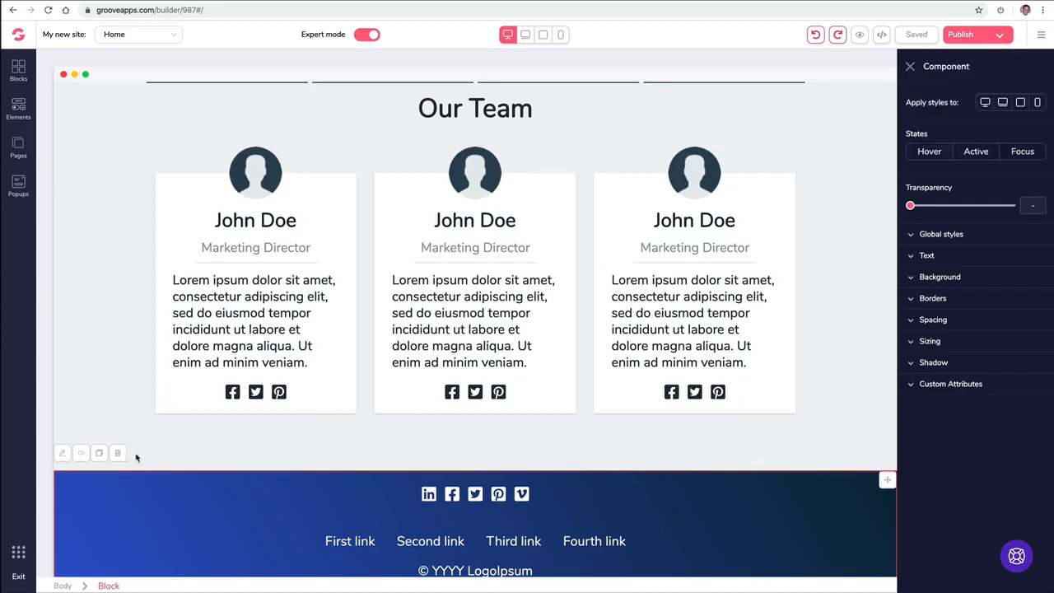
scroll(212, 465, "up", 1)
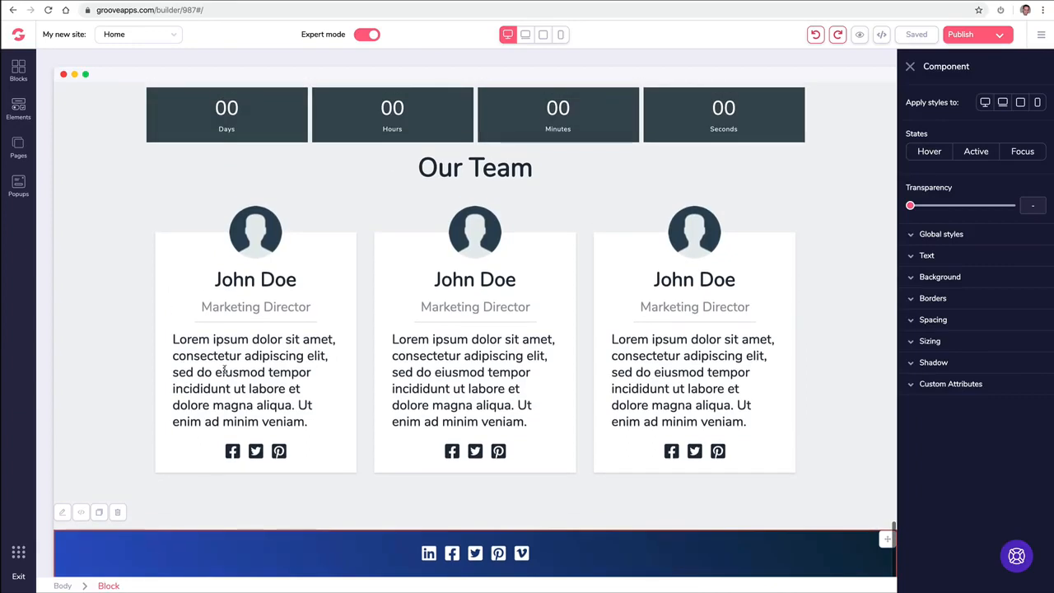
left_click(18, 69)
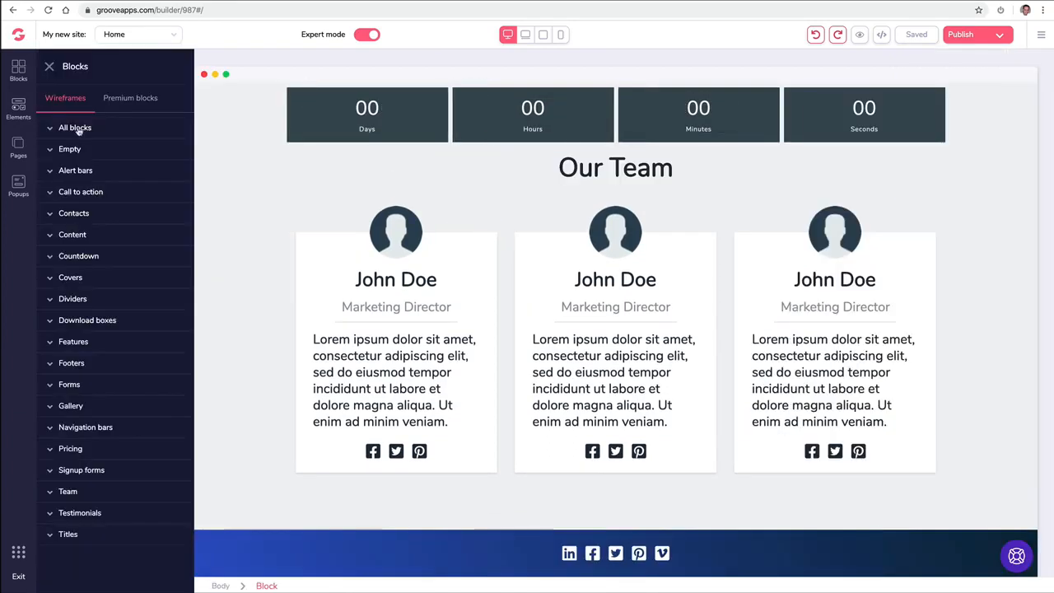
left_click(51, 68)
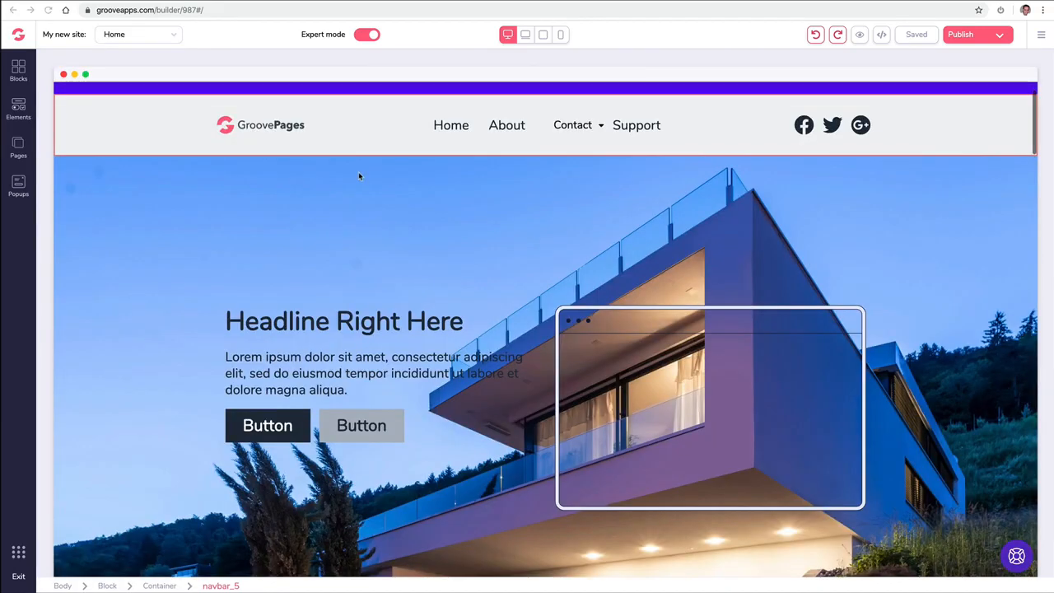
Step: Select the first testimonial's text and examine its custom attributes, including the available display types
scroll(359, 176, "down", 2)
scroll(378, 177, "down", 5)
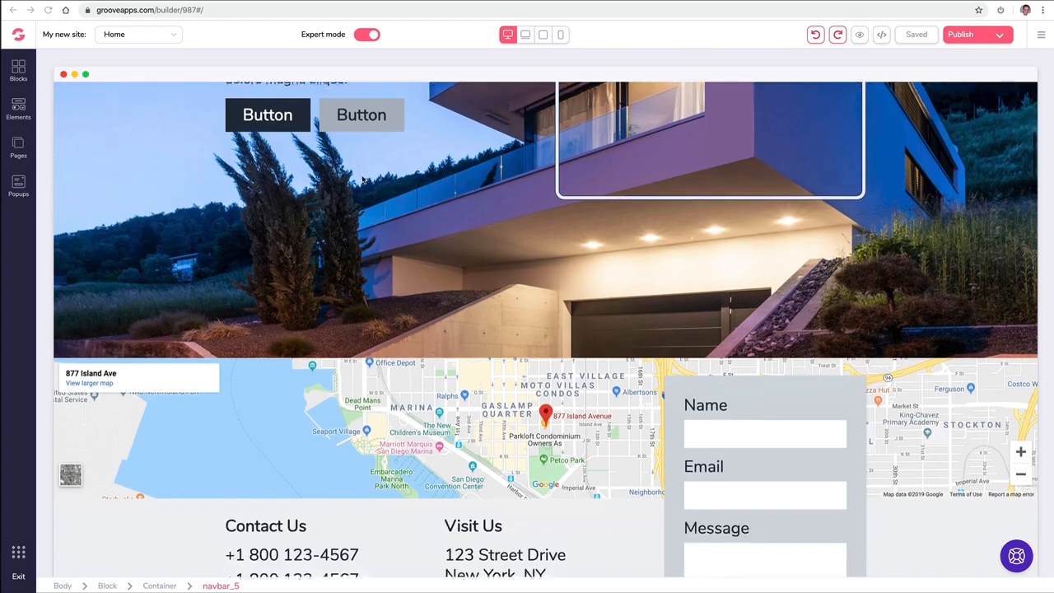
scroll(395, 177, "down", 5)
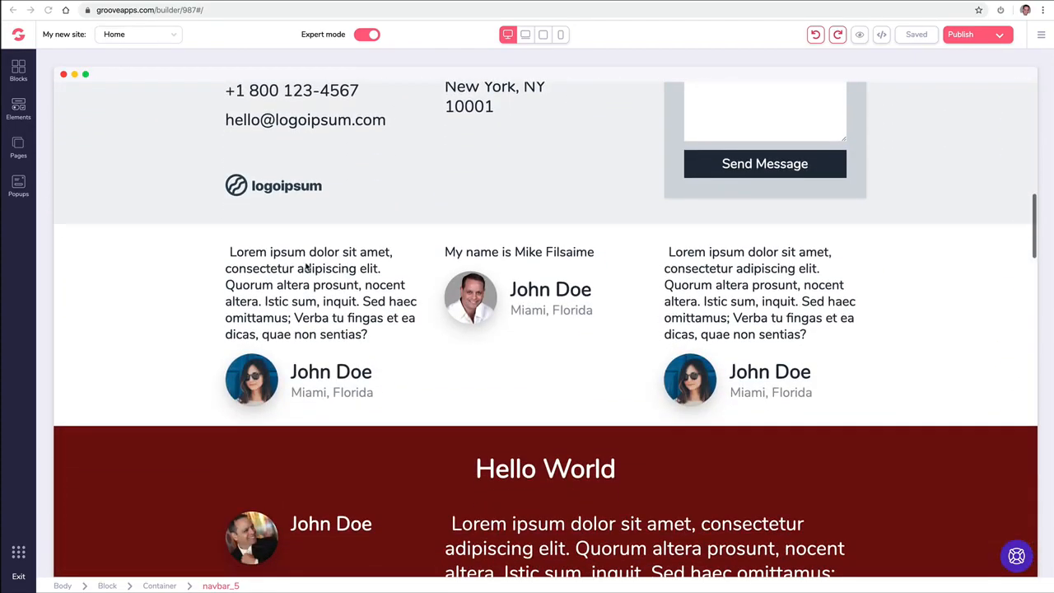
left_click(306, 265)
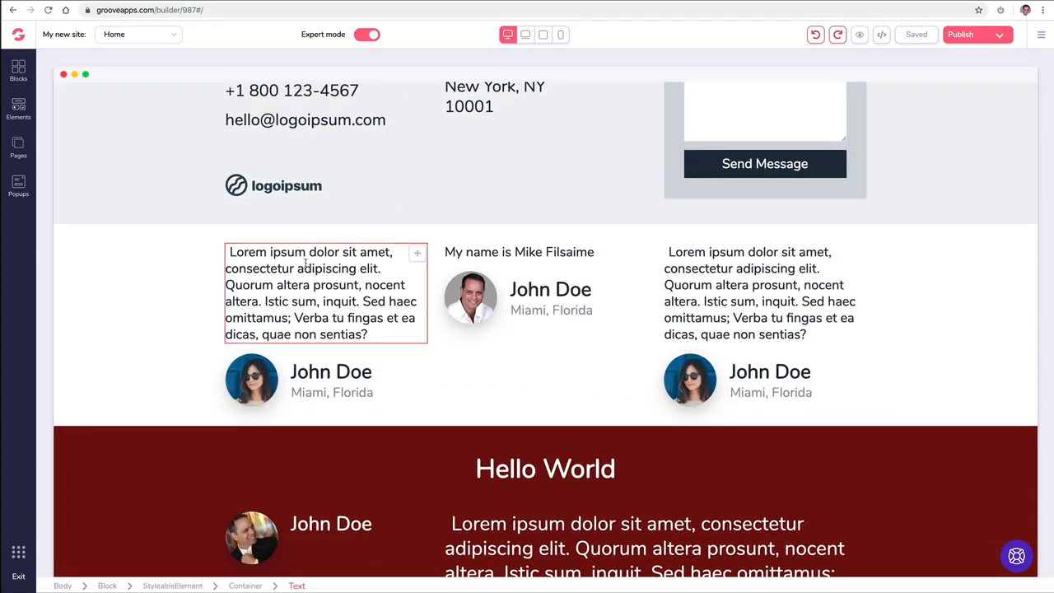
left_click(240, 258)
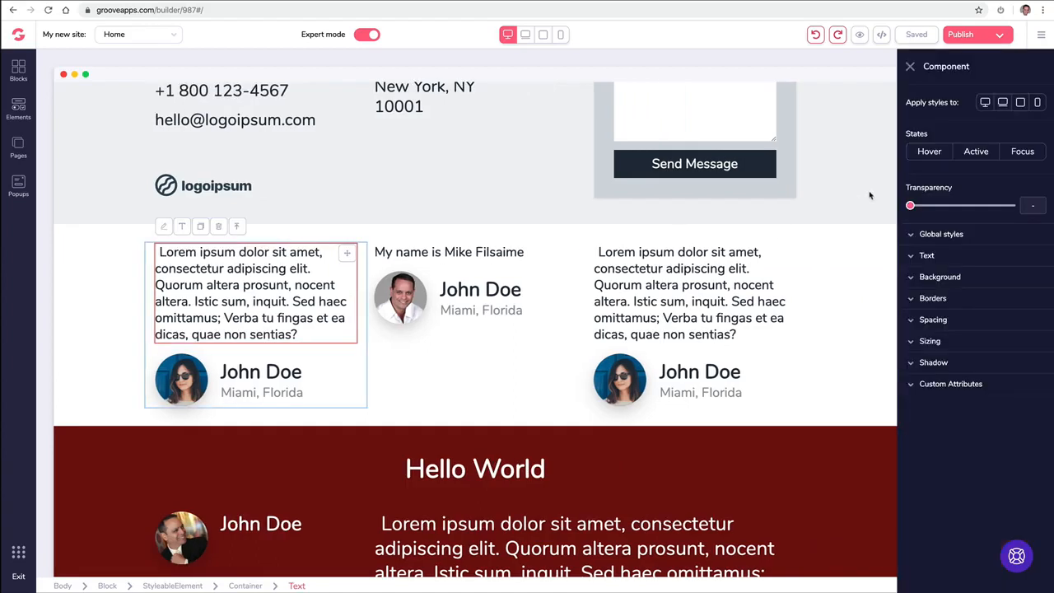
left_click(925, 387)
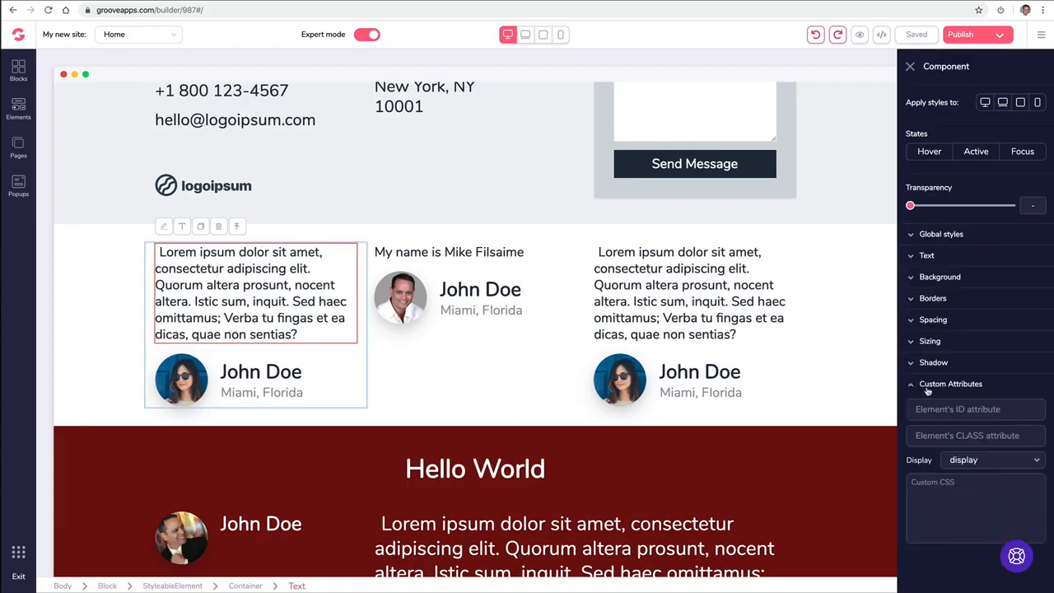
left_click(967, 461)
scroll(973, 486, "down", 2)
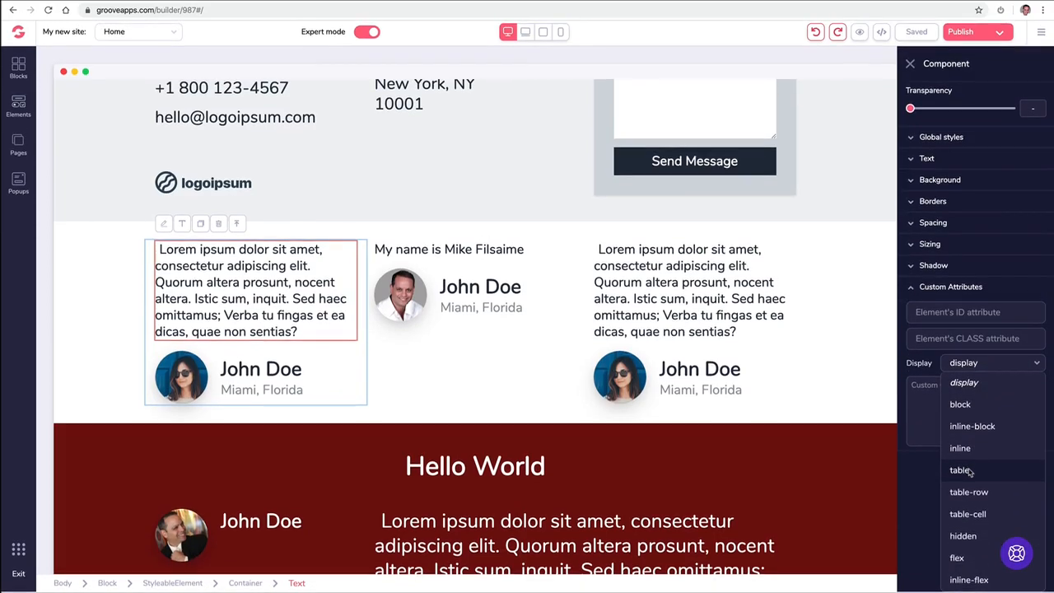
left_click(940, 320)
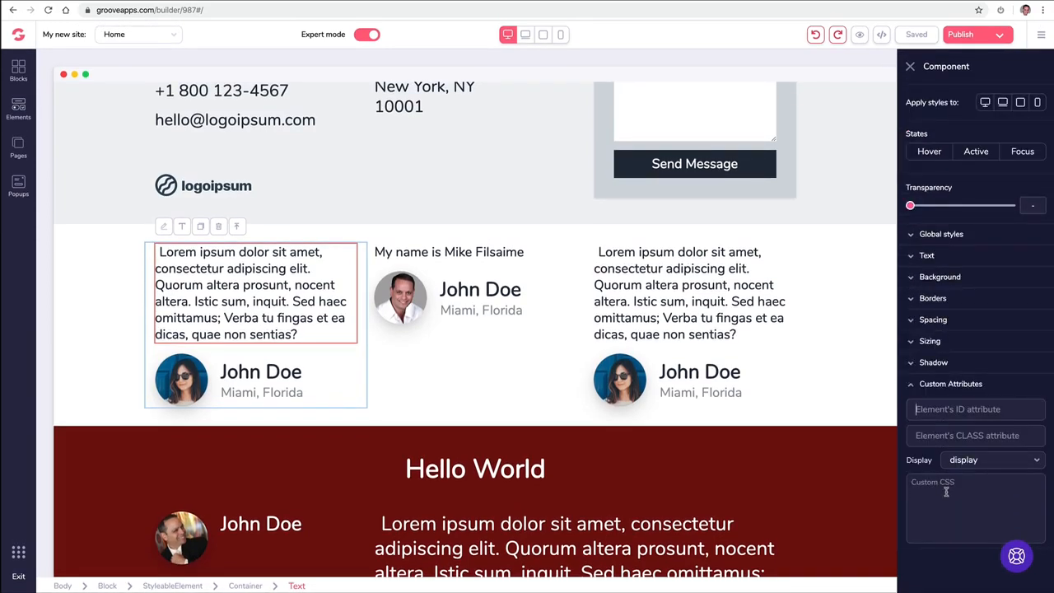
Step: Open the source code of the white three-column testimonials block and save it without edits
left_click(656, 285)
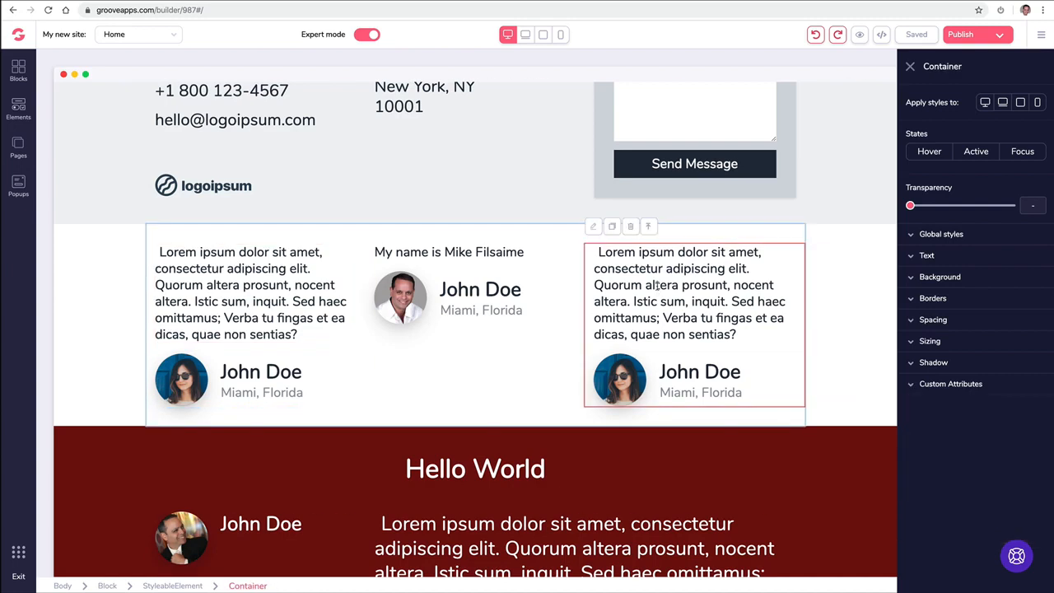
left_click(443, 306)
left_click(338, 298)
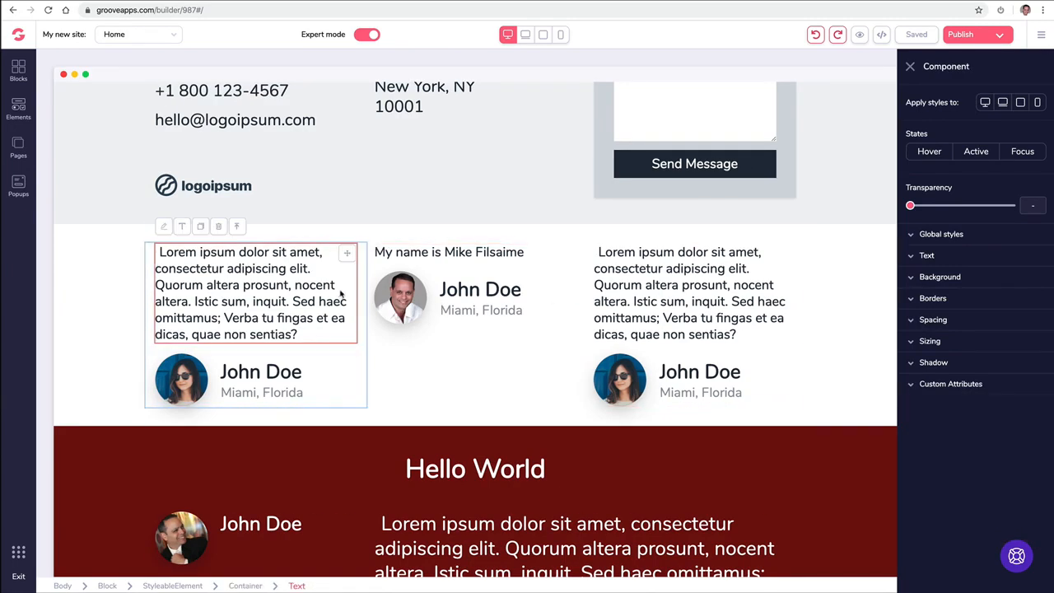
left_click(103, 250)
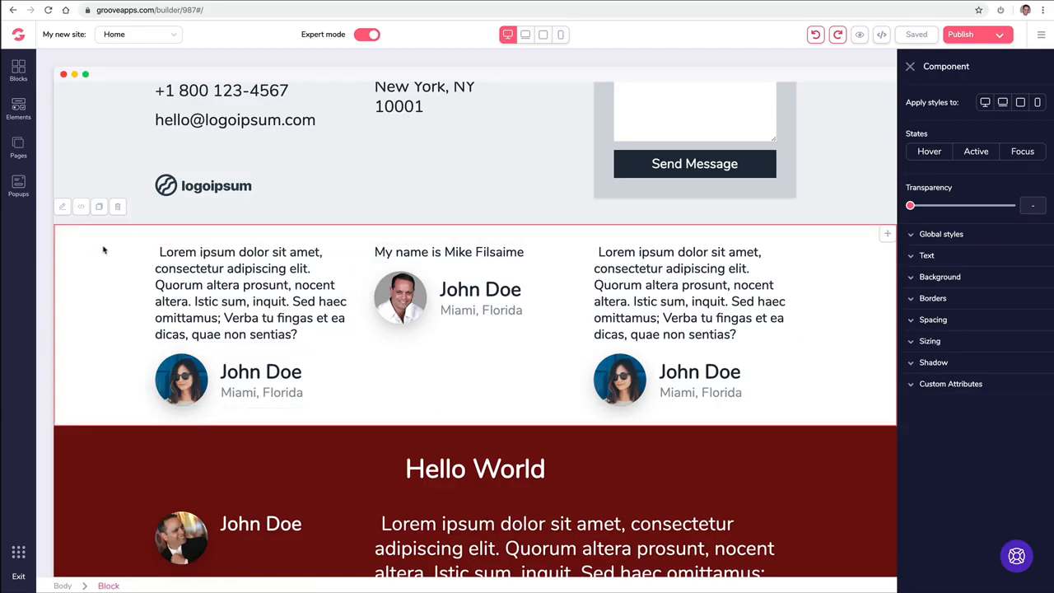
left_click(81, 207)
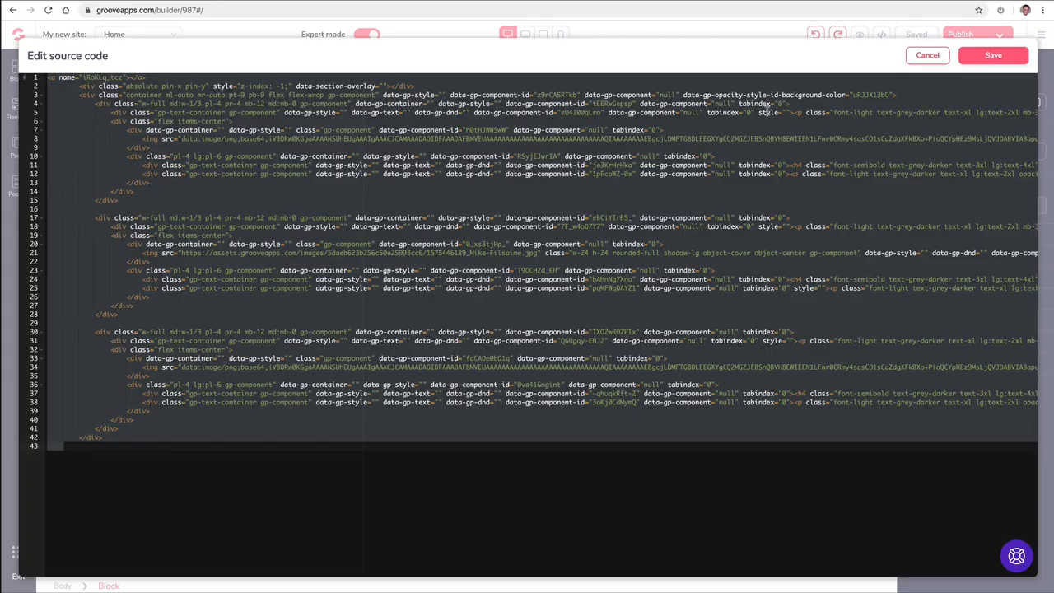
left_click(996, 61)
Step: Examine the source code of the blue footer block and close it without saving
scroll(285, 439, "down", 3)
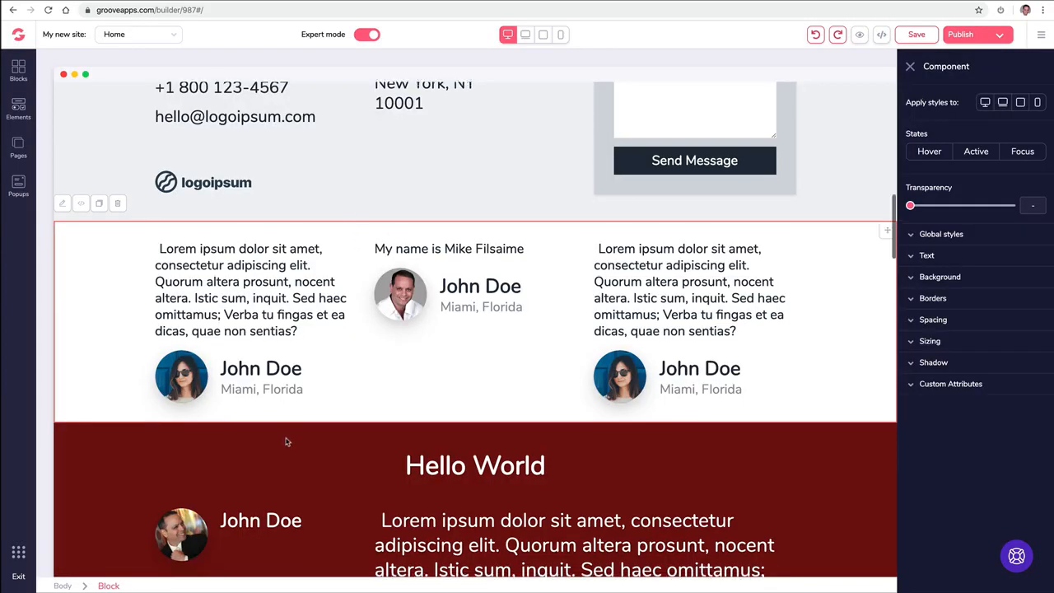
scroll(195, 369, "down", 15)
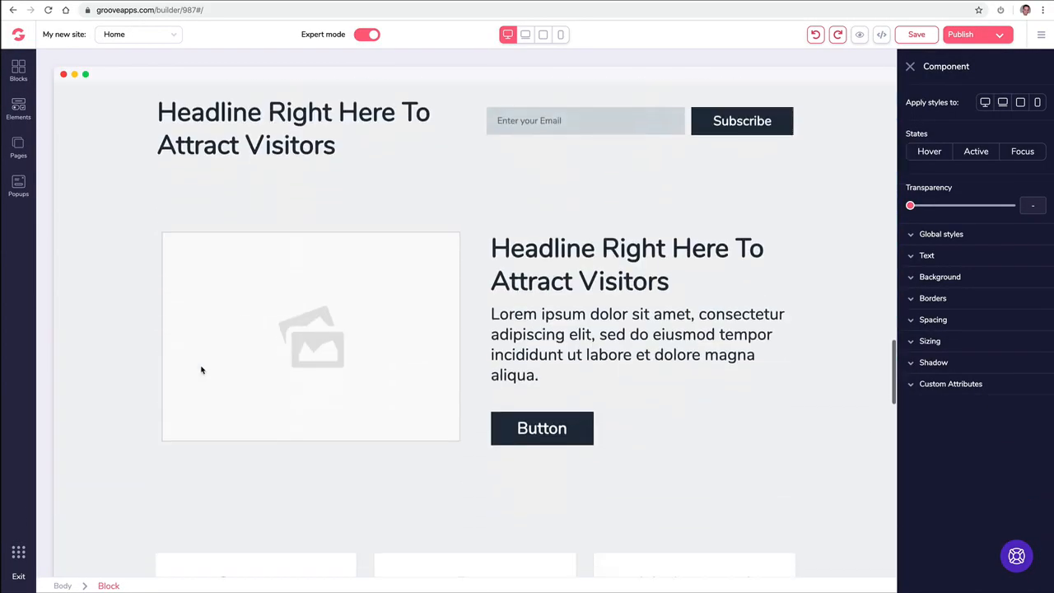
scroll(206, 386, "down", 15)
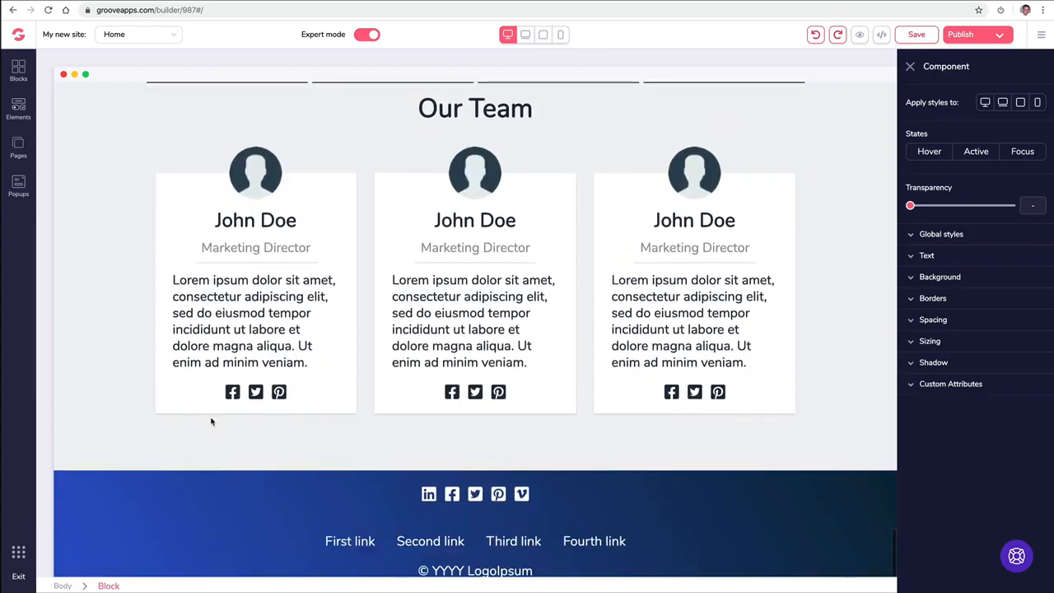
mouse_move(90, 477)
left_click(86, 458)
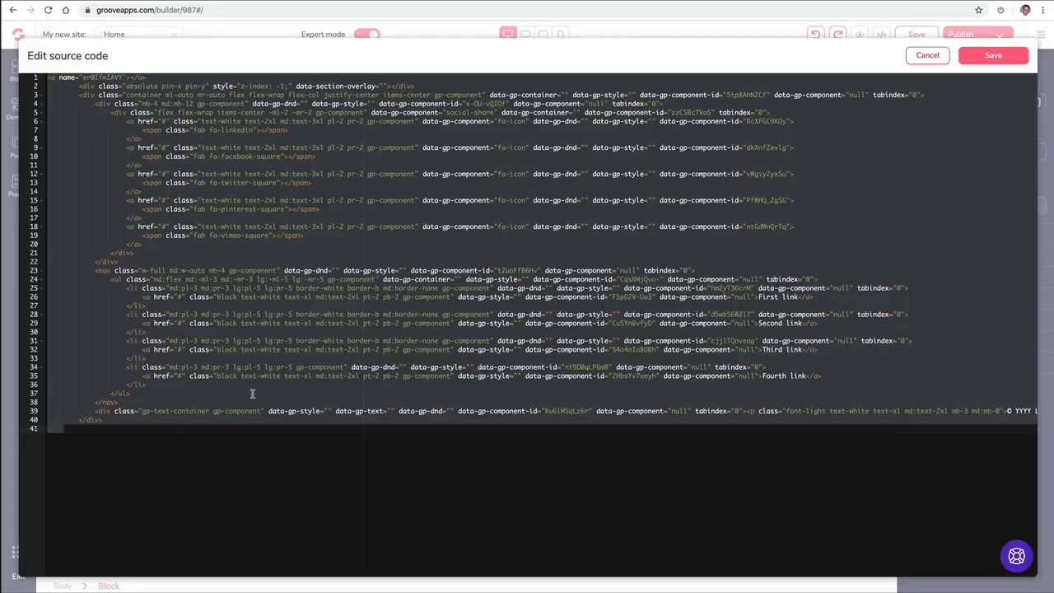
left_click(928, 58)
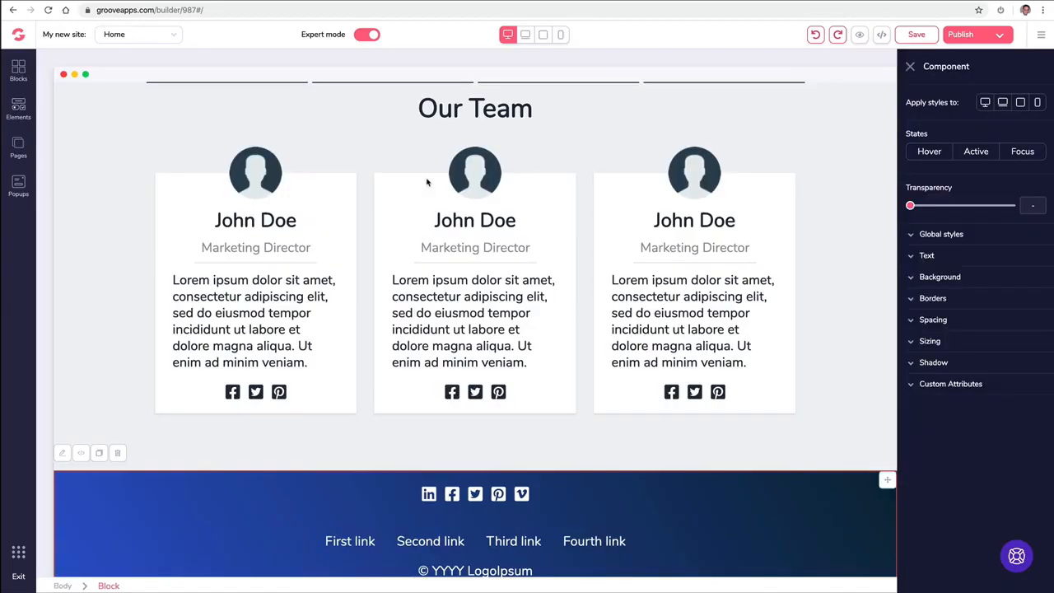
Step: Examine the source code of the headline block with the Action Link and close it without saving
scroll(427, 179, "up", 5)
scroll(428, 178, "up", 5)
scroll(338, 263, "down", 3)
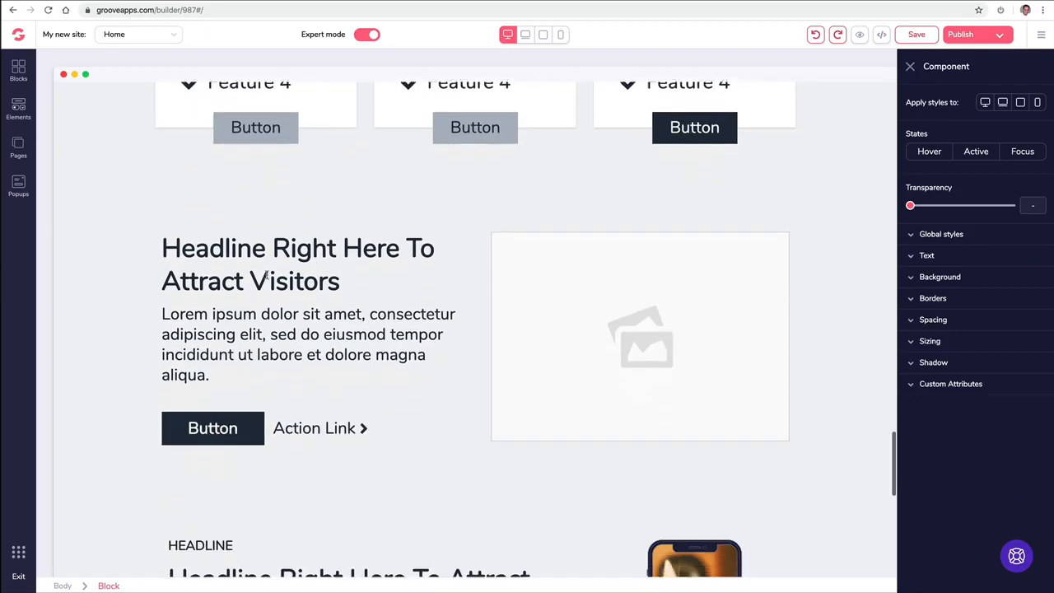
mouse_move(123, 178)
left_click(81, 151)
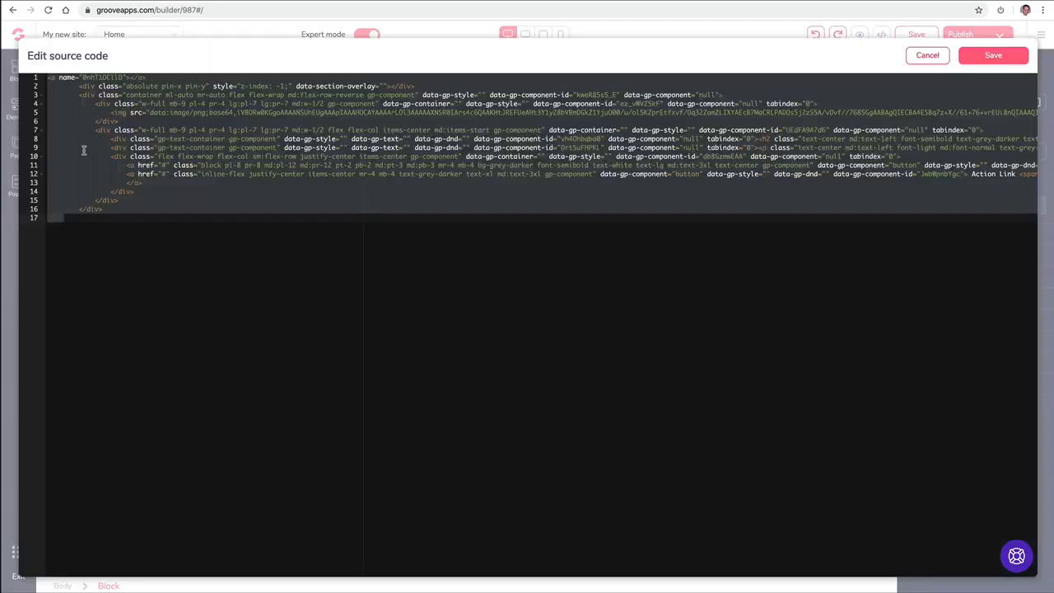
left_click(928, 56)
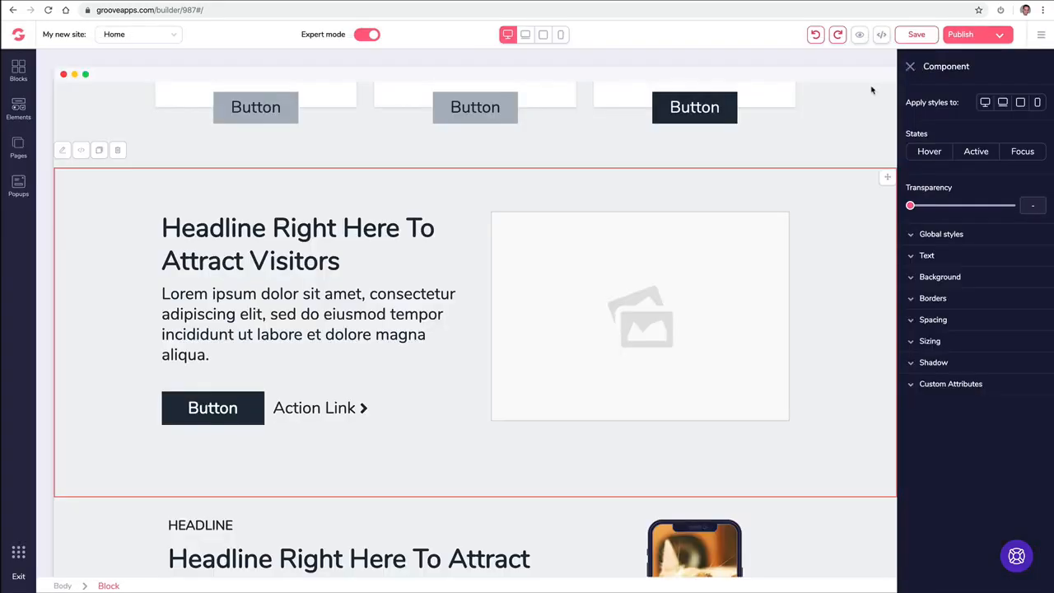
Step: Examine the source code of the entire page and close it without saving
left_click(880, 37)
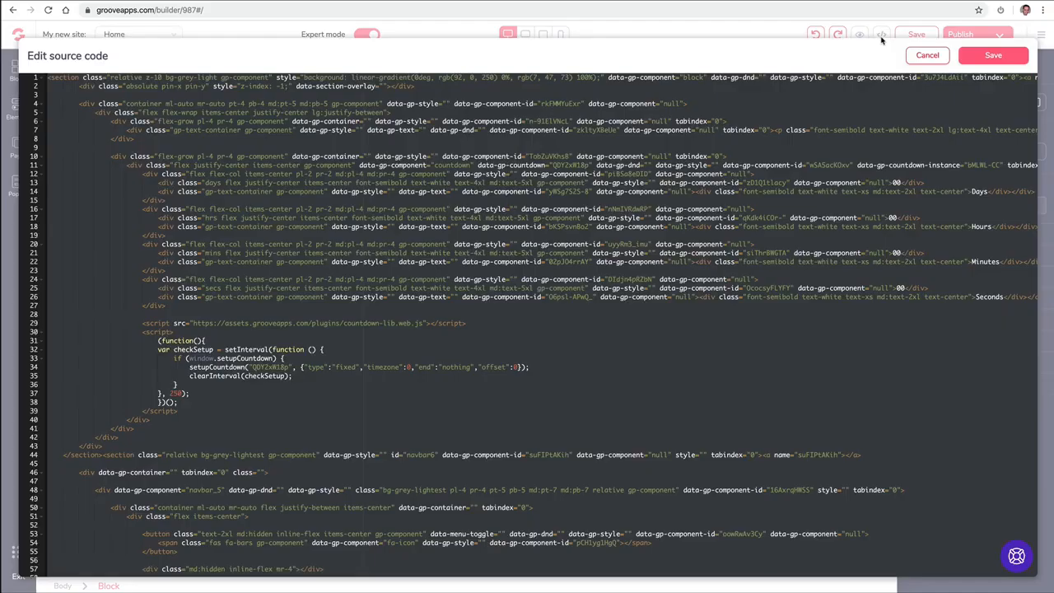
scroll(797, 119, "down", 6)
scroll(794, 119, "down", 2)
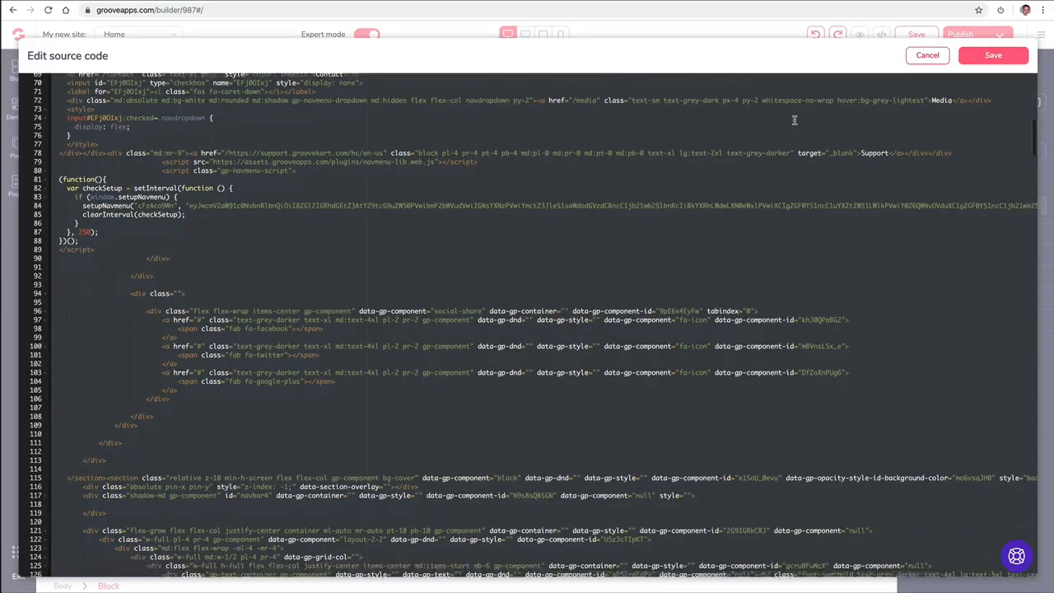
scroll(793, 118, "up", 10)
left_click(925, 56)
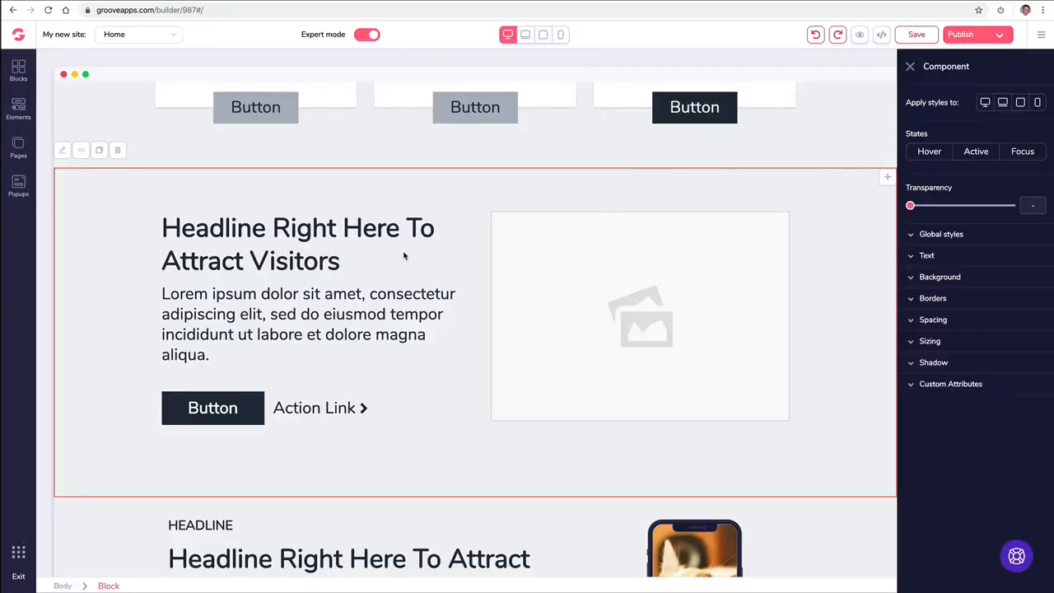
Step: Select the Subscribe button in the headline block with the phone mockup
scroll(387, 262, "down", 3)
left_click(241, 290)
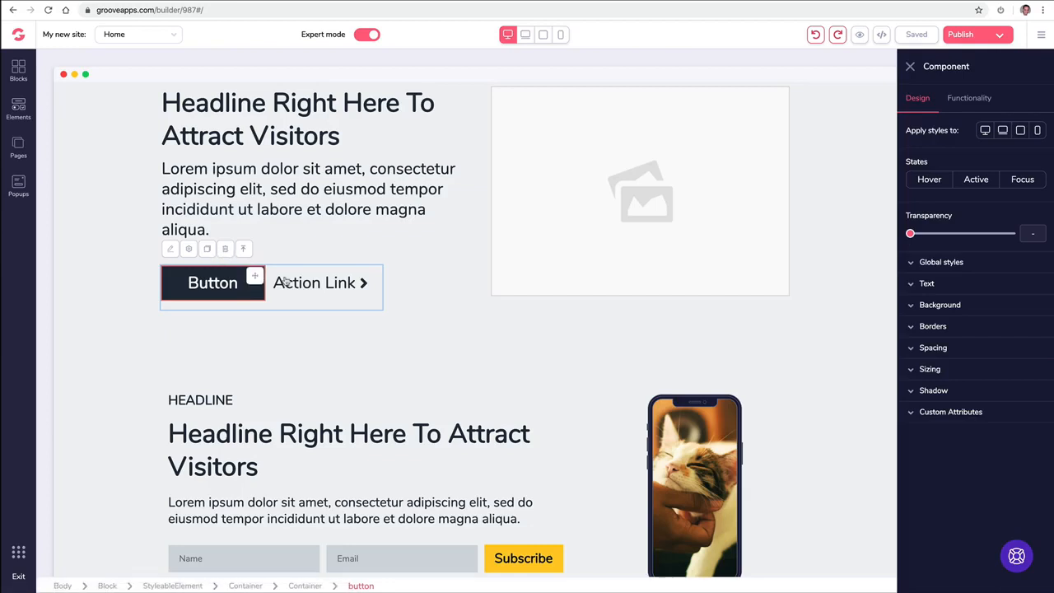
scroll(486, 465, "down", 3)
left_click(505, 450)
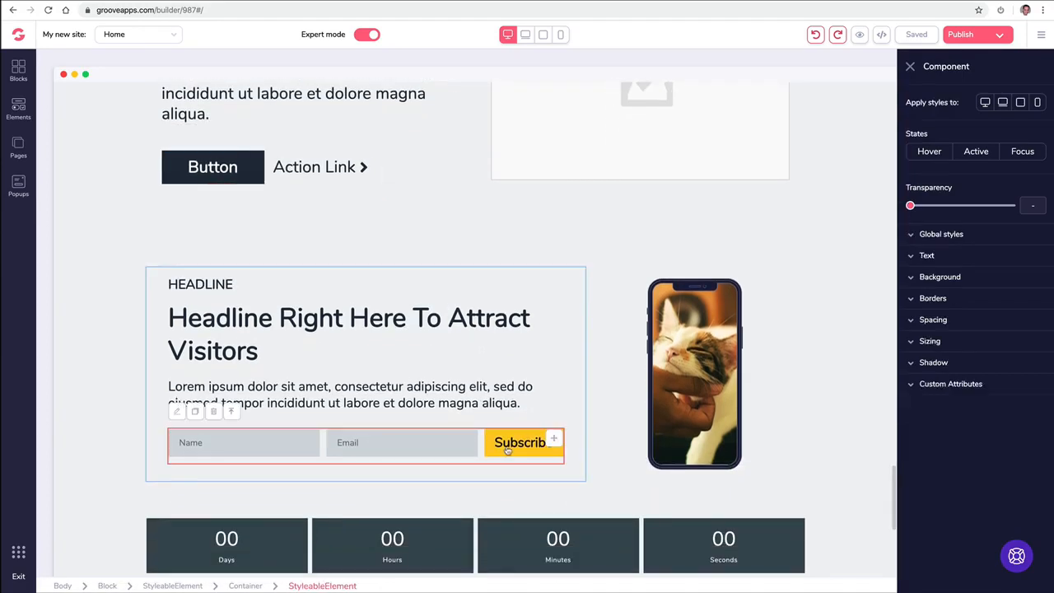
left_click(550, 450)
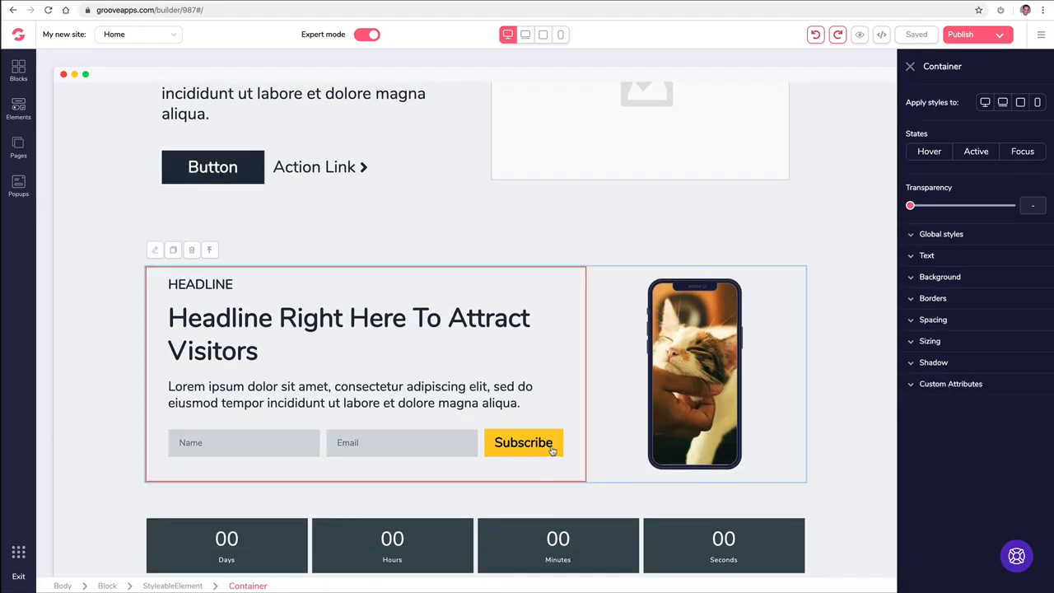
left_click(546, 450)
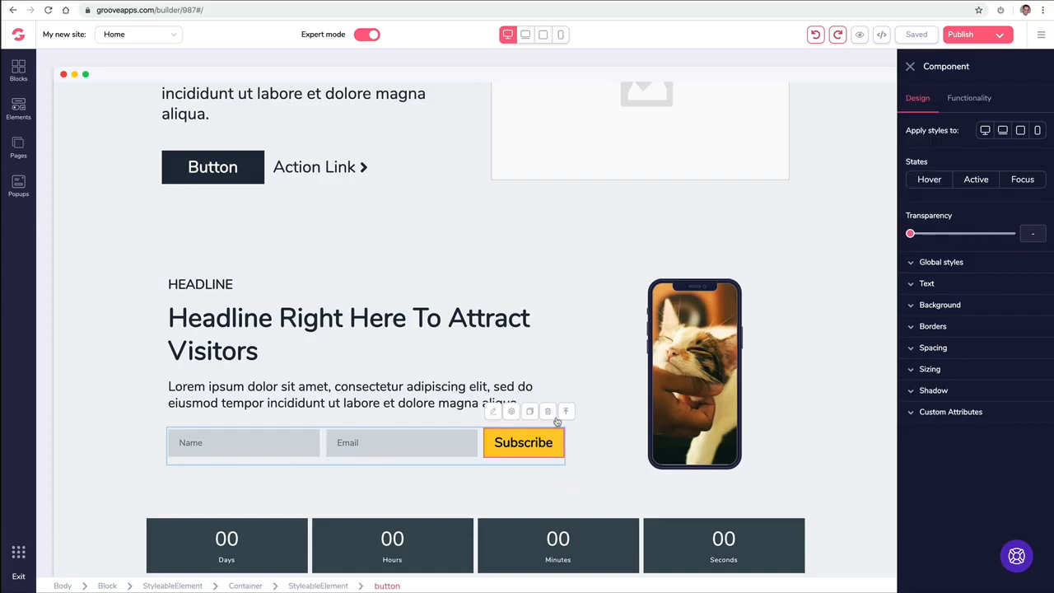
Step: Examine the source code of the headline block with the phone mockup and close it without saving
left_click(107, 269)
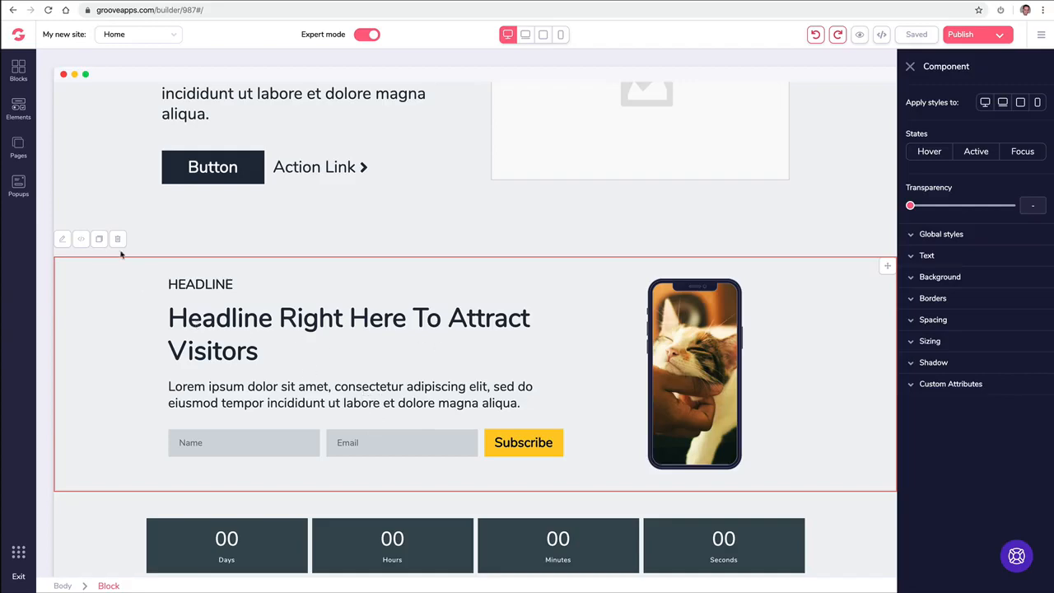
left_click(83, 241)
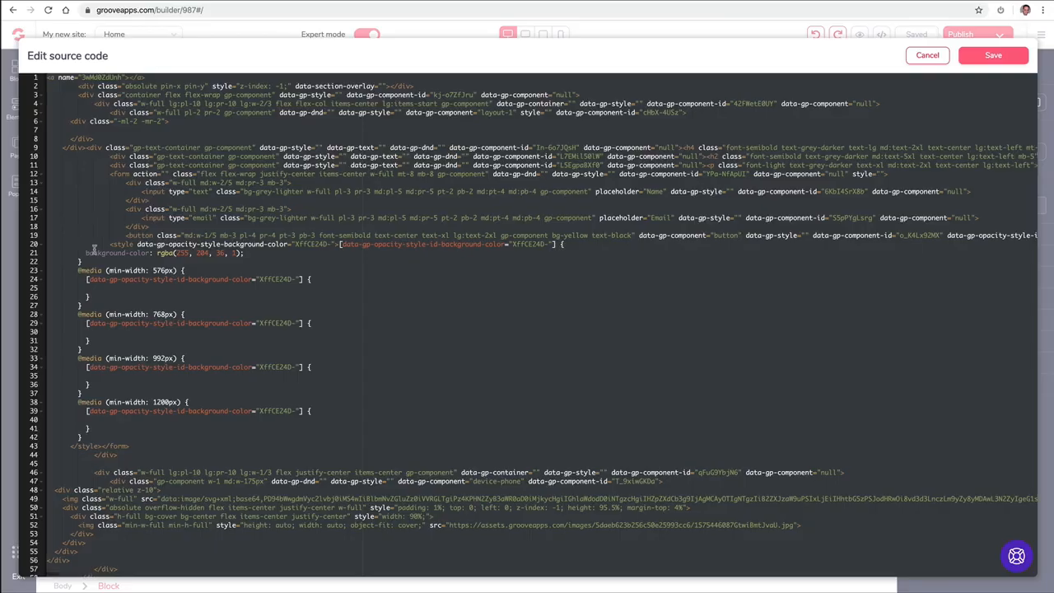
left_click(921, 57)
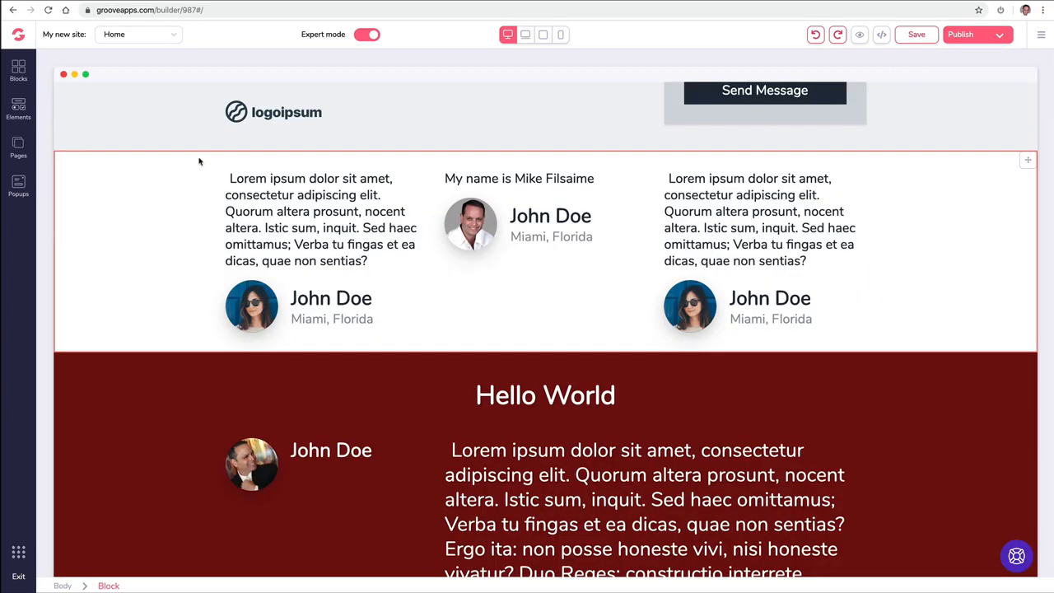
Step: Start a new popup named "Button" with the Standard type, appearing on the Home page
left_click(24, 188)
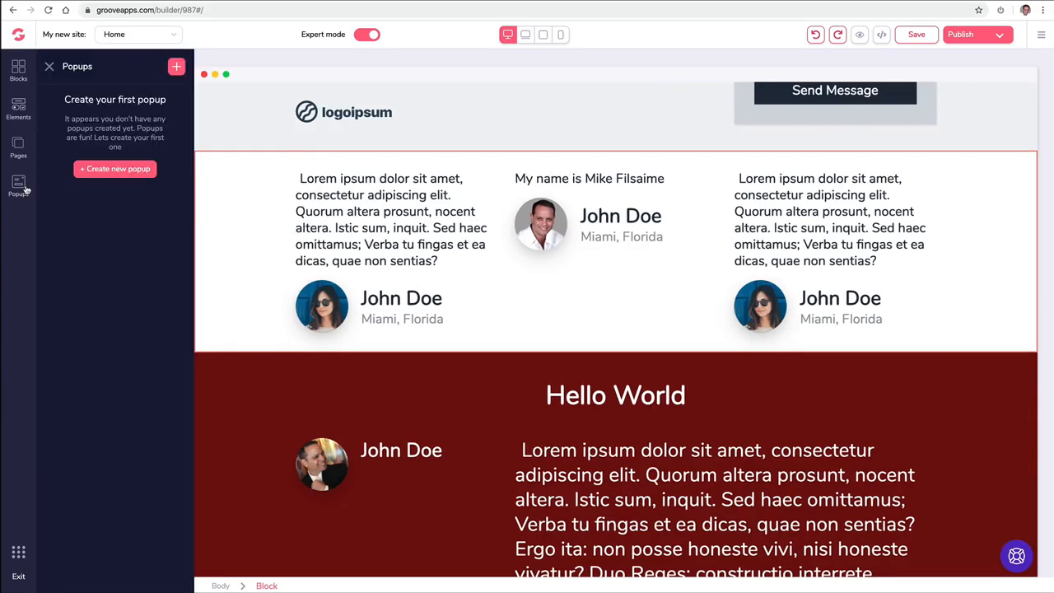
left_click(110, 169)
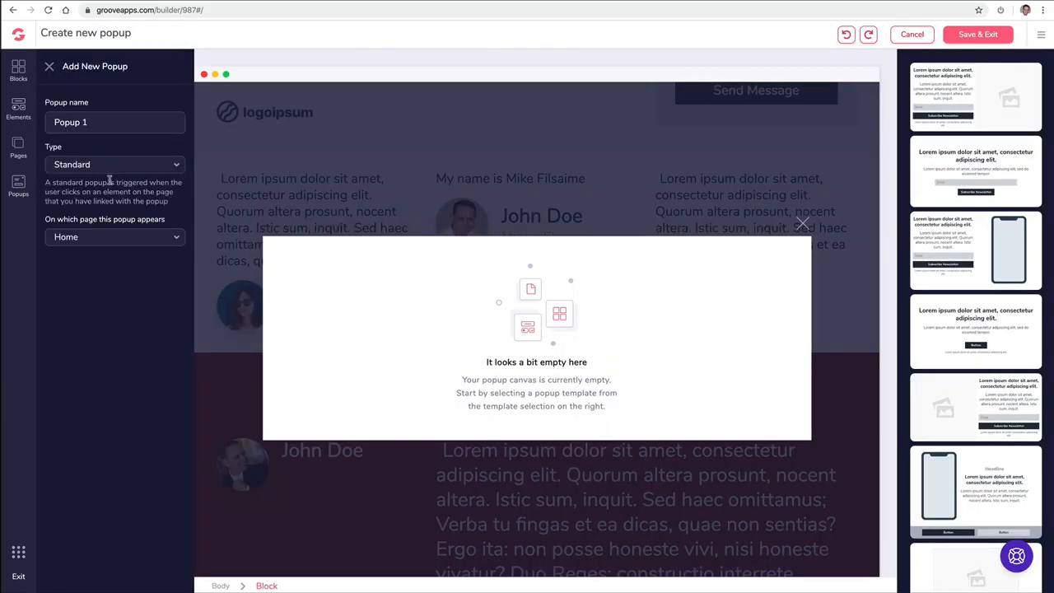
left_click(112, 167)
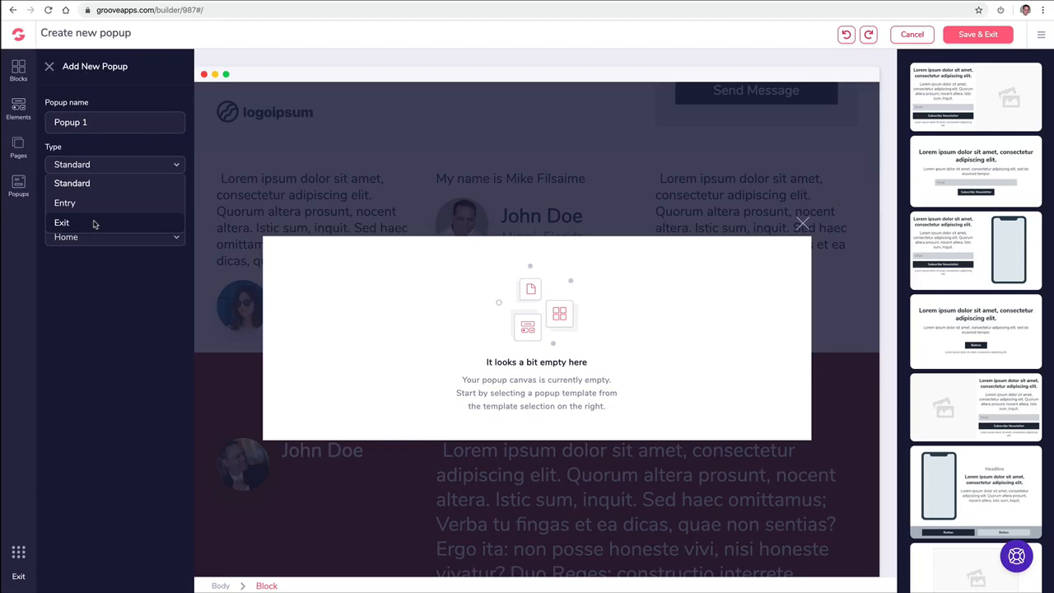
triple_click(101, 124)
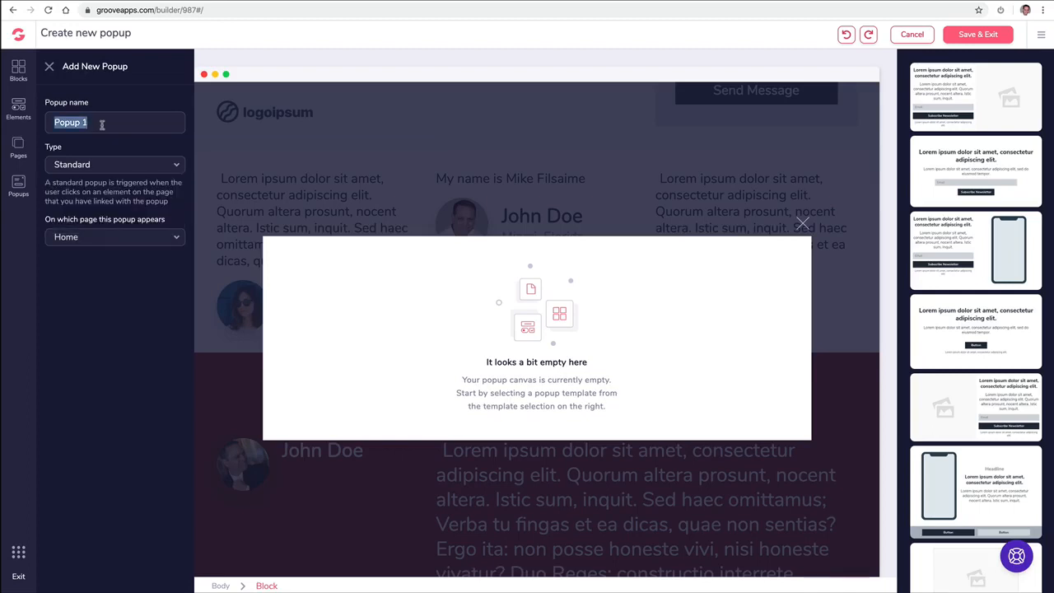
type("Button")
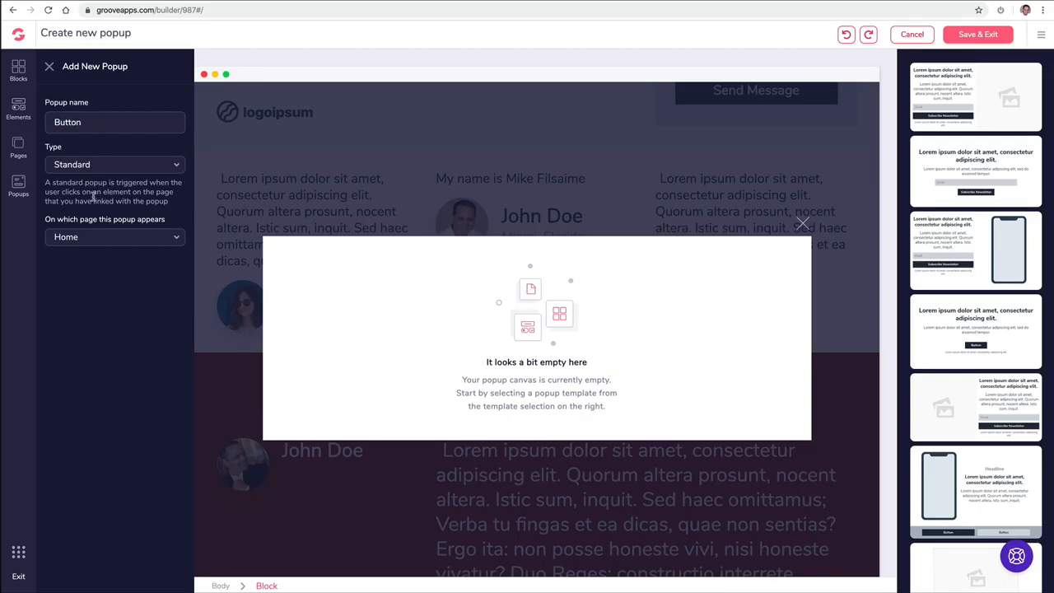
left_click(100, 238)
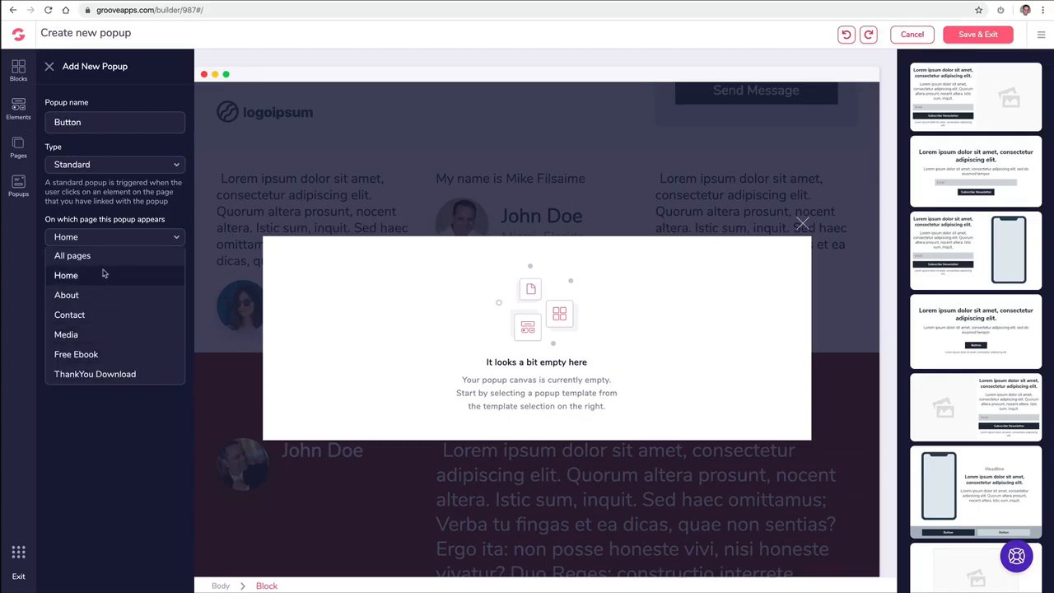
left_click(102, 241)
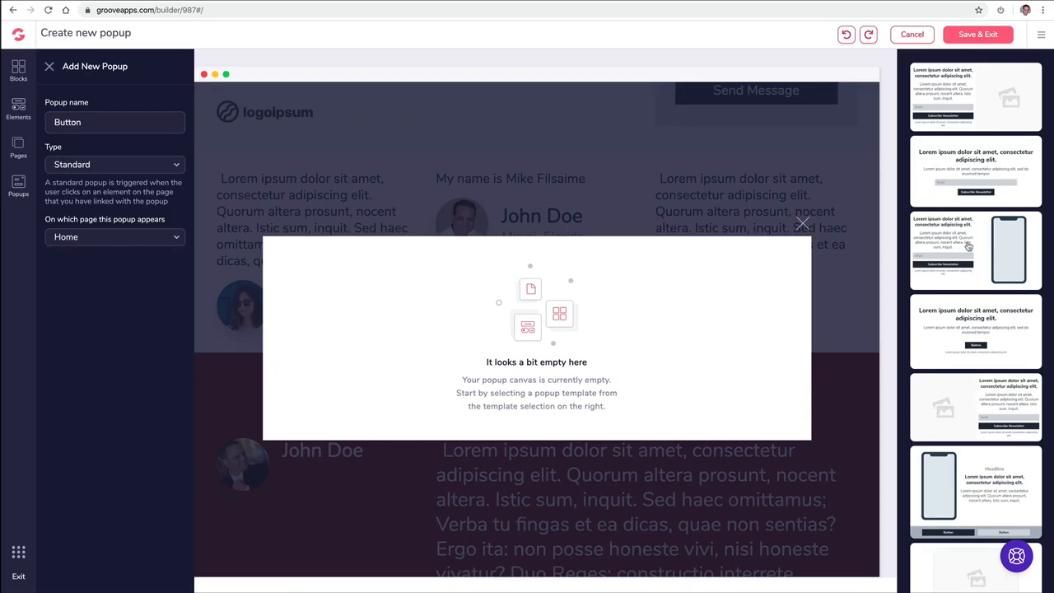
Step: Fill the popup with the centered template containing an email field and Subscribe Newsletter button, and save it
left_click_drag(972, 162, 613, 290)
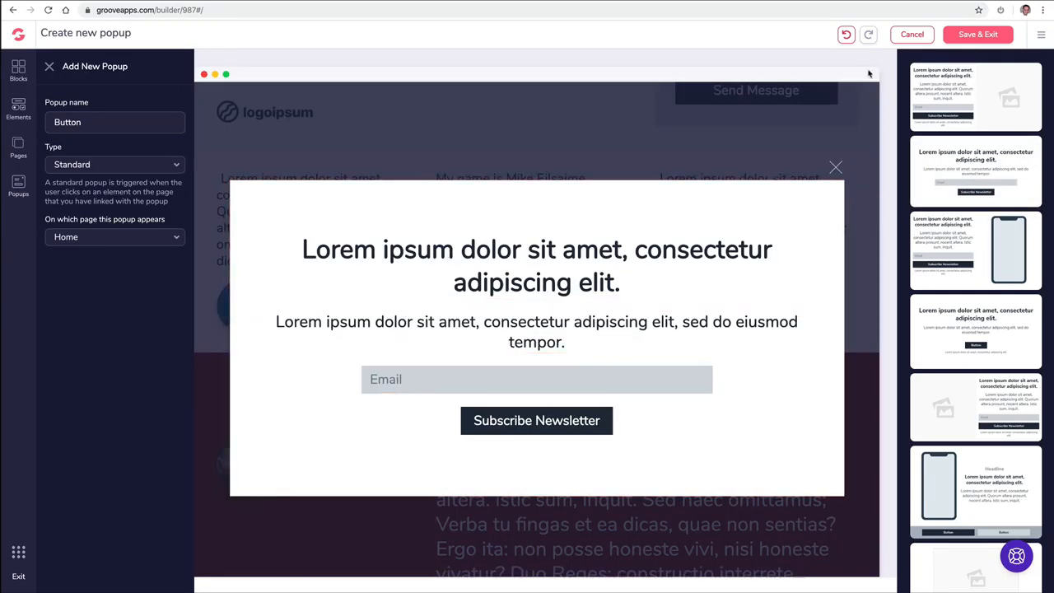
left_click(977, 34)
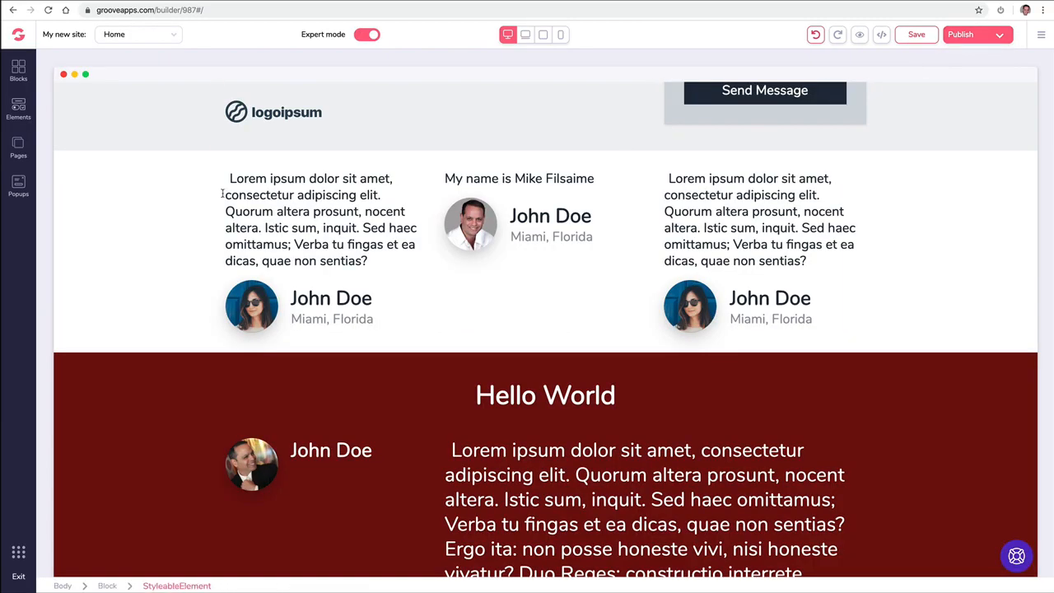
Step: Start a second popup named "Exit" and set its type to Exit
left_click(25, 186)
left_click(176, 68)
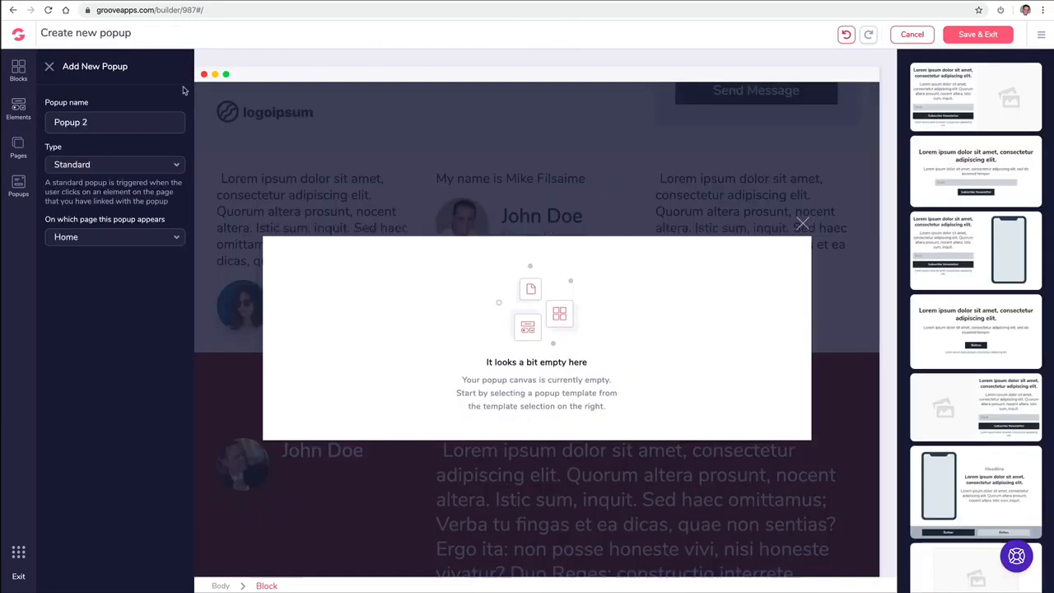
left_click(107, 124)
key("ctrl+a")
type("E")
left_click(105, 164)
left_click(85, 220)
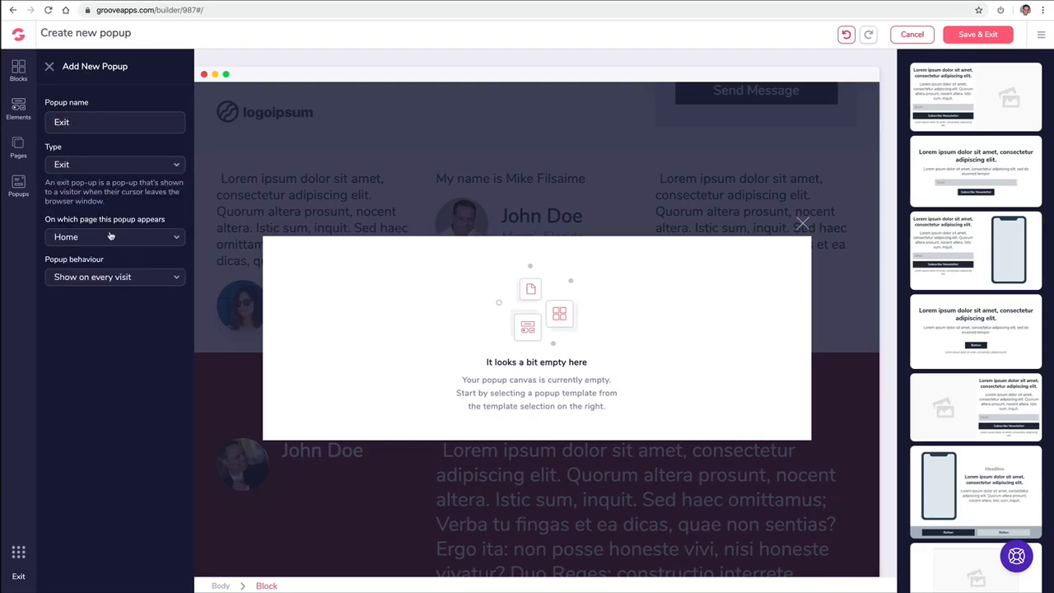
Step: Keep the exit popup's behaviour at Show on every visit and fill it with the countdown template
left_click(110, 278)
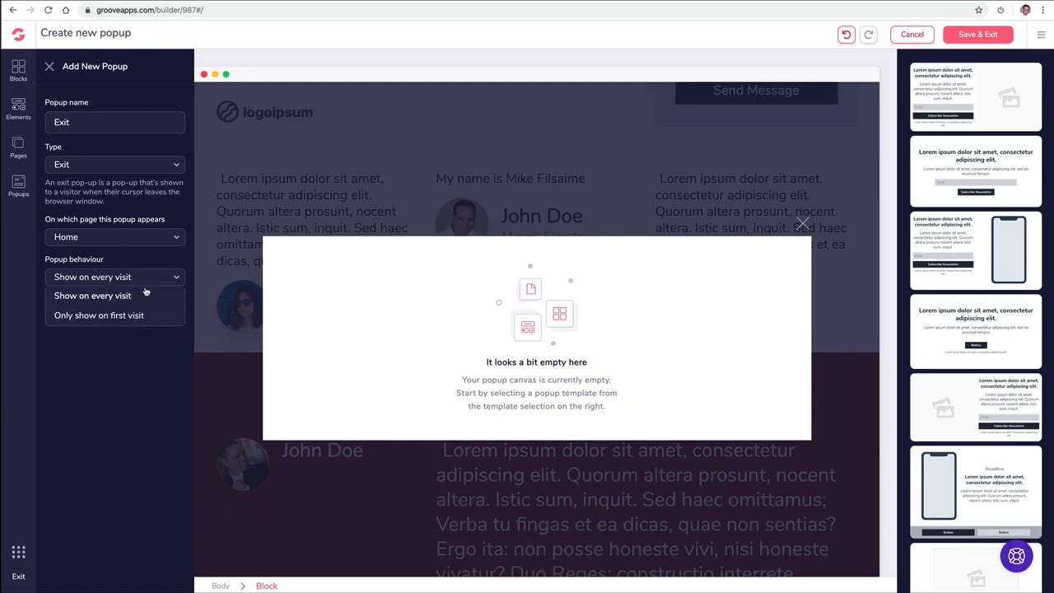
left_click(128, 301)
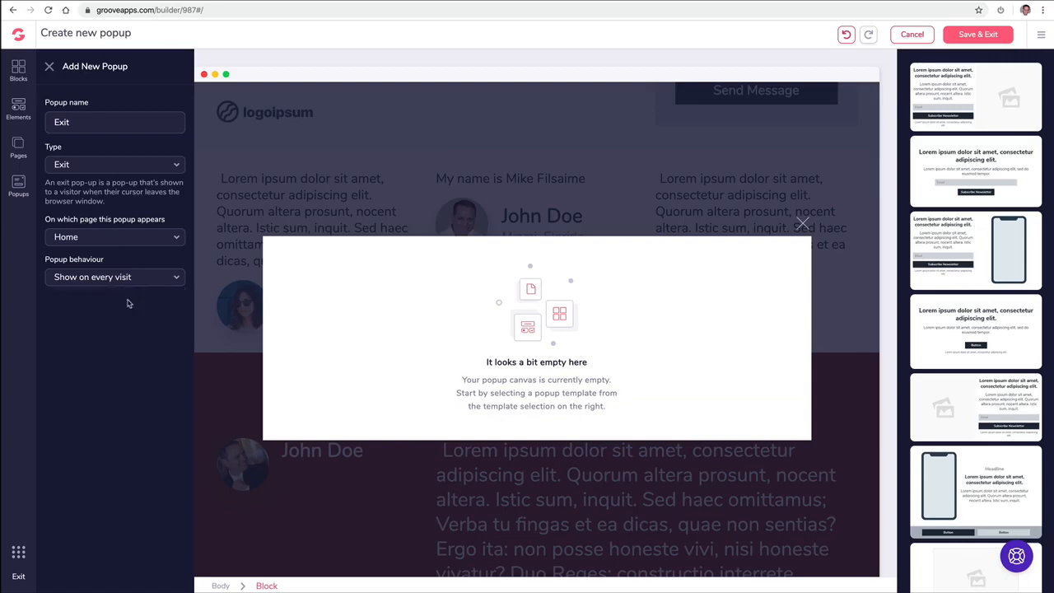
scroll(979, 273, "down", 1)
scroll(980, 273, "down", 4)
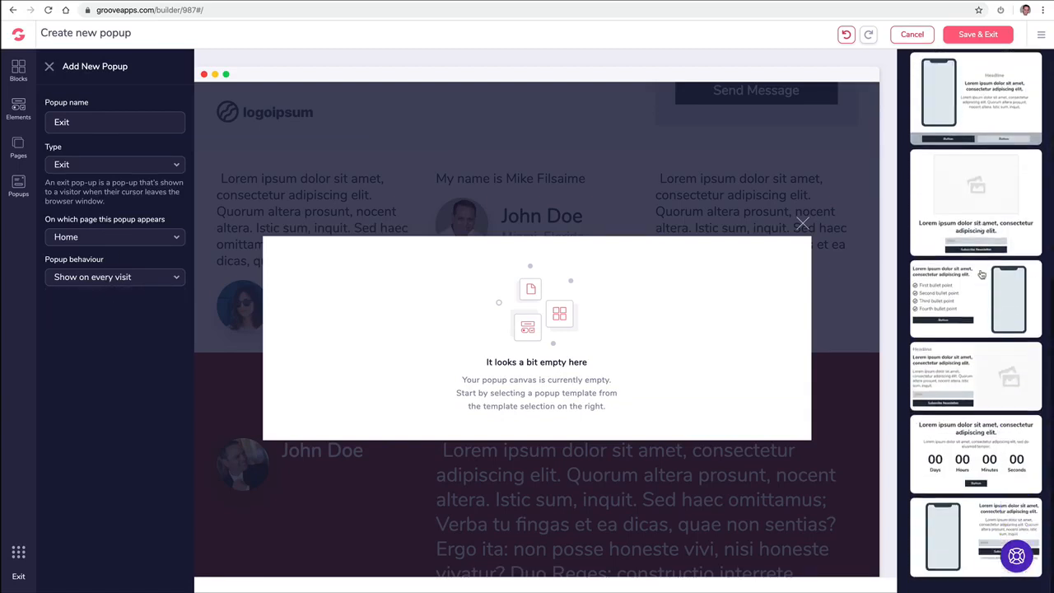
left_click(959, 469)
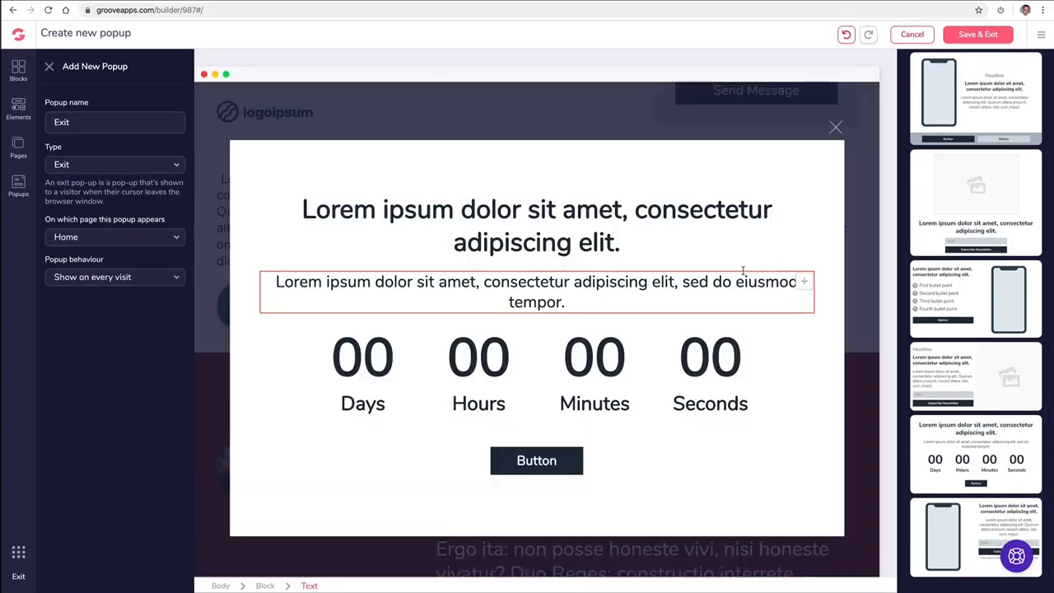
Step: View the functionality settings of the popup's countdown, and save the exit popup
left_click(458, 355)
left_click(492, 311)
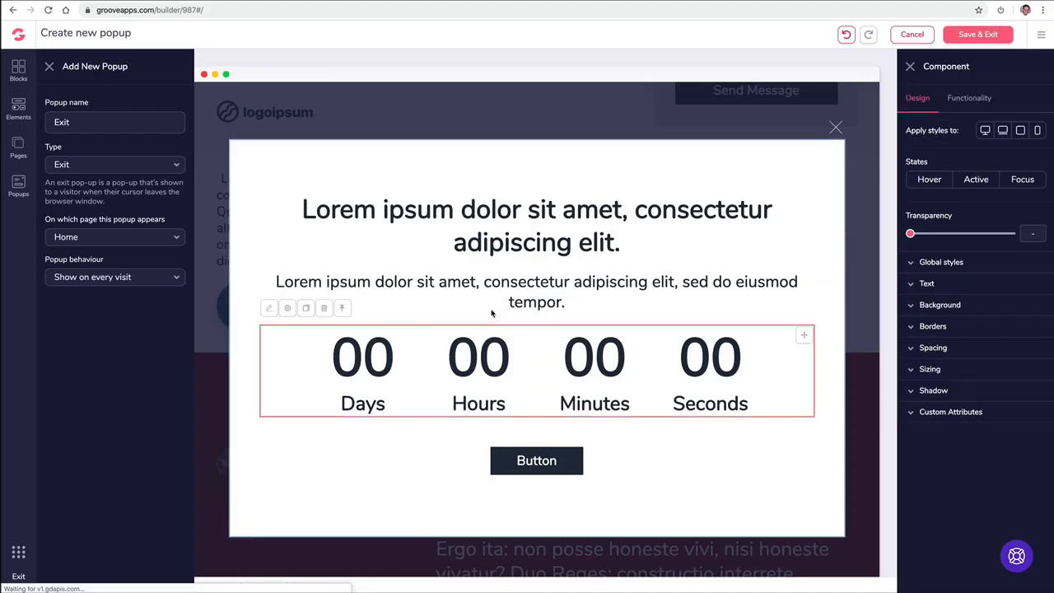
left_click(960, 100)
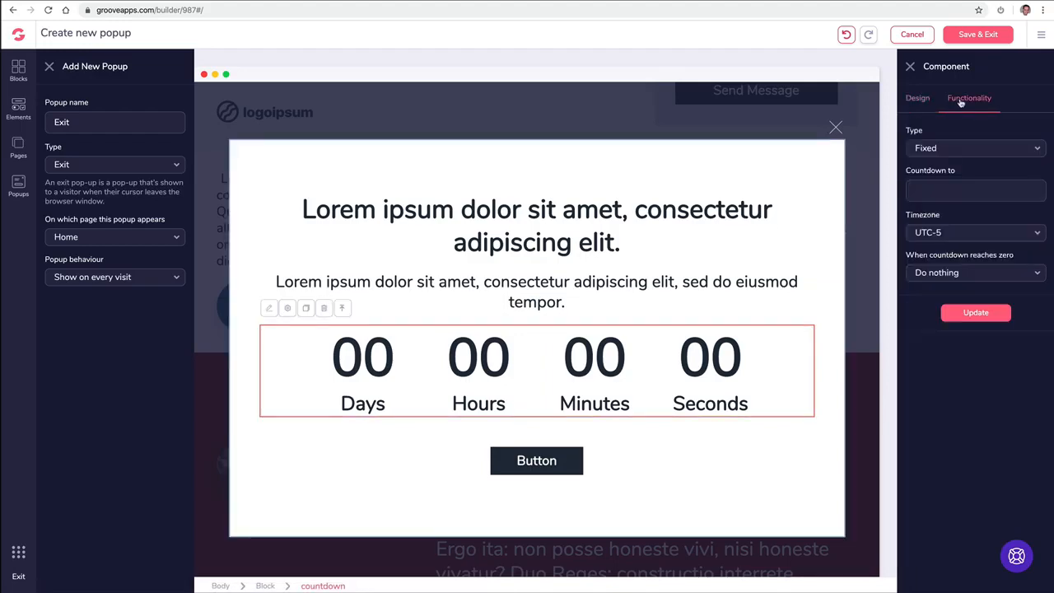
left_click(978, 34)
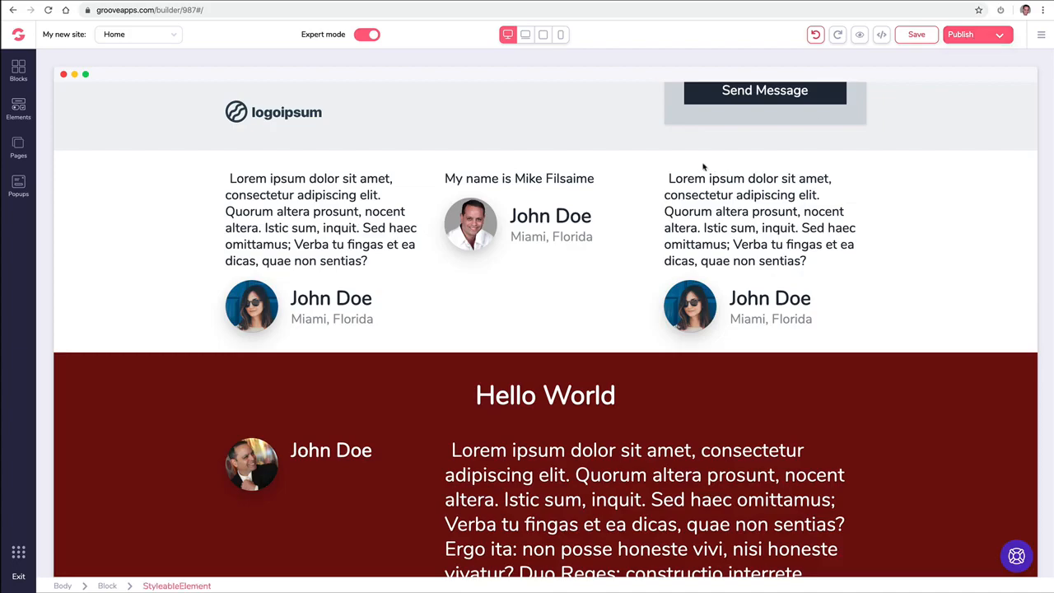
Step: Enter "Download" as the text of the dark button in the house-image hero block
scroll(576, 201, "up", 2)
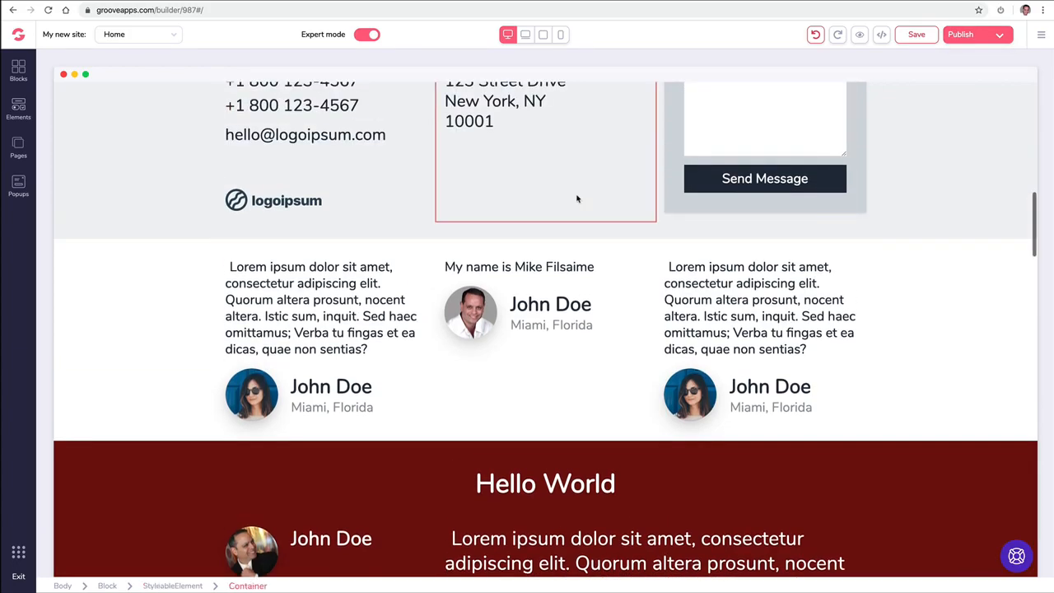
scroll(576, 201, "down", 3)
scroll(581, 192, "up", 2)
scroll(580, 193, "up", 15)
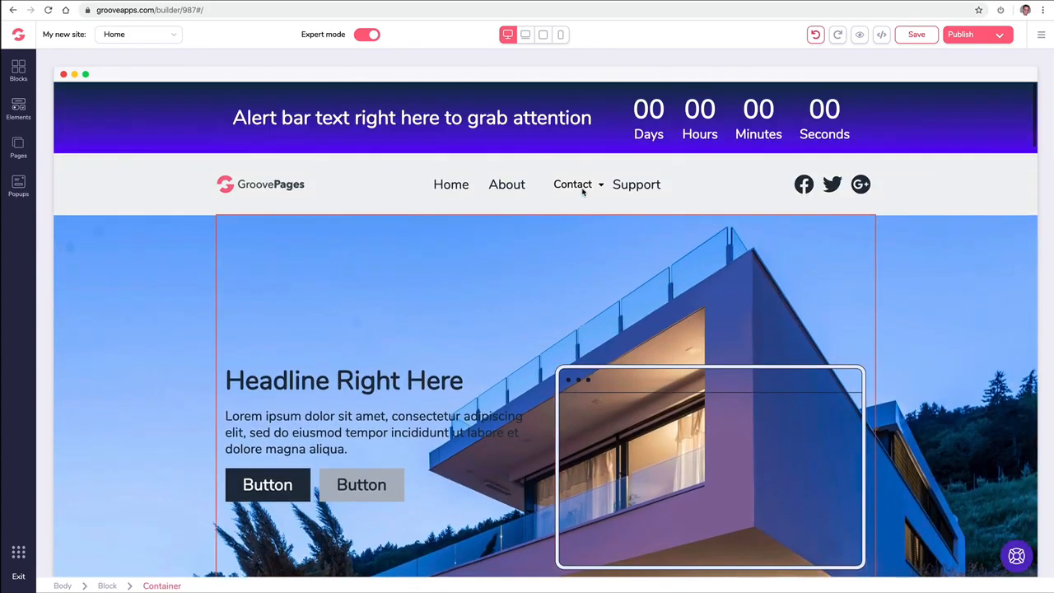
scroll(574, 198, "down", 3)
left_click(299, 360)
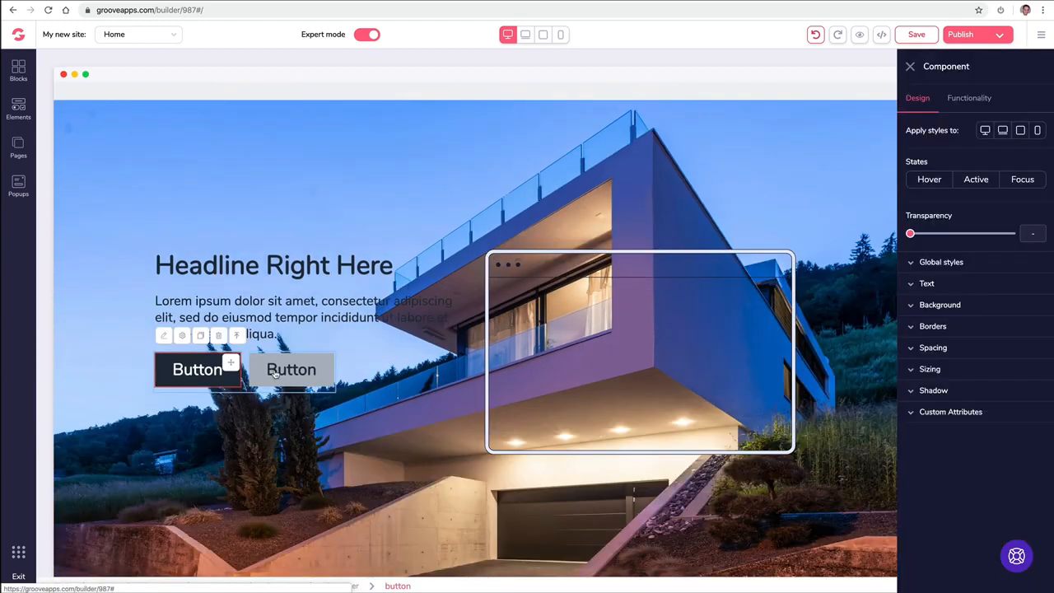
left_click(969, 98)
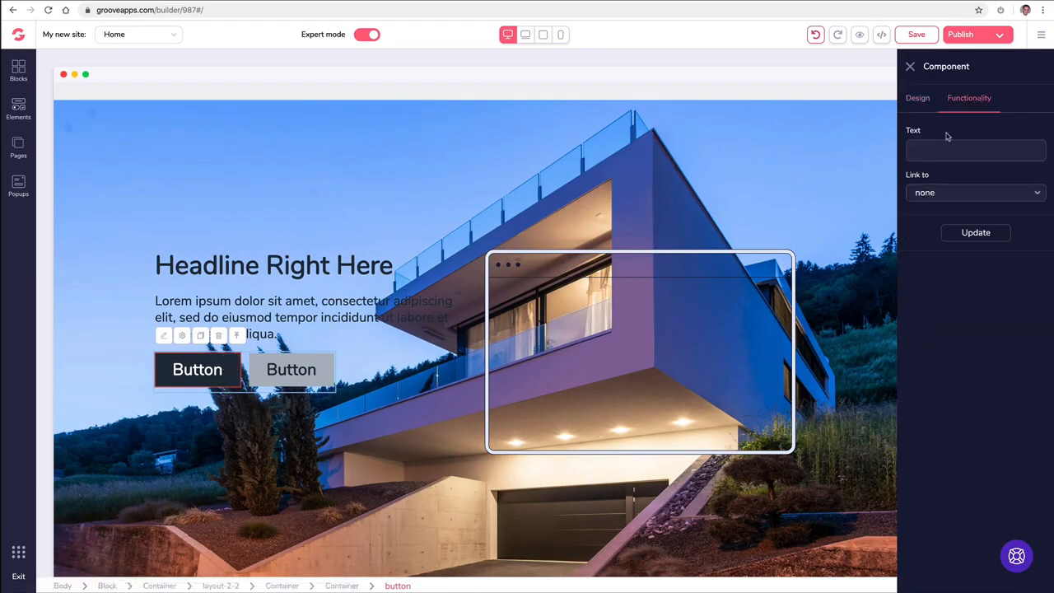
left_click(926, 151)
type("Download")
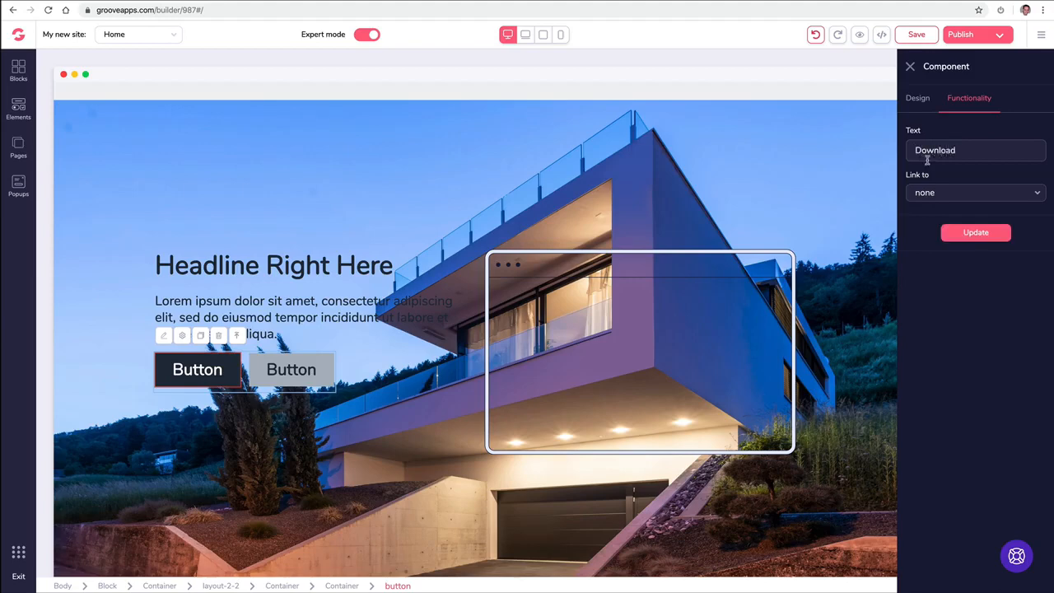
Step: Link the hero's dark button to the popup "Button", apply the update and save the page
left_click(934, 196)
left_click(930, 290)
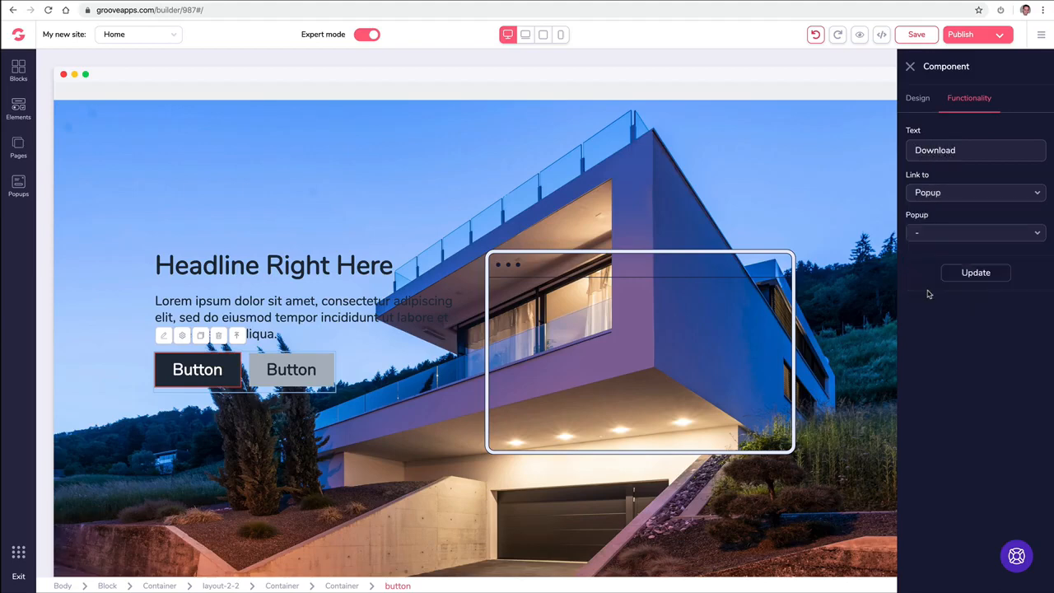
left_click(933, 234)
left_click(916, 247)
left_click(973, 273)
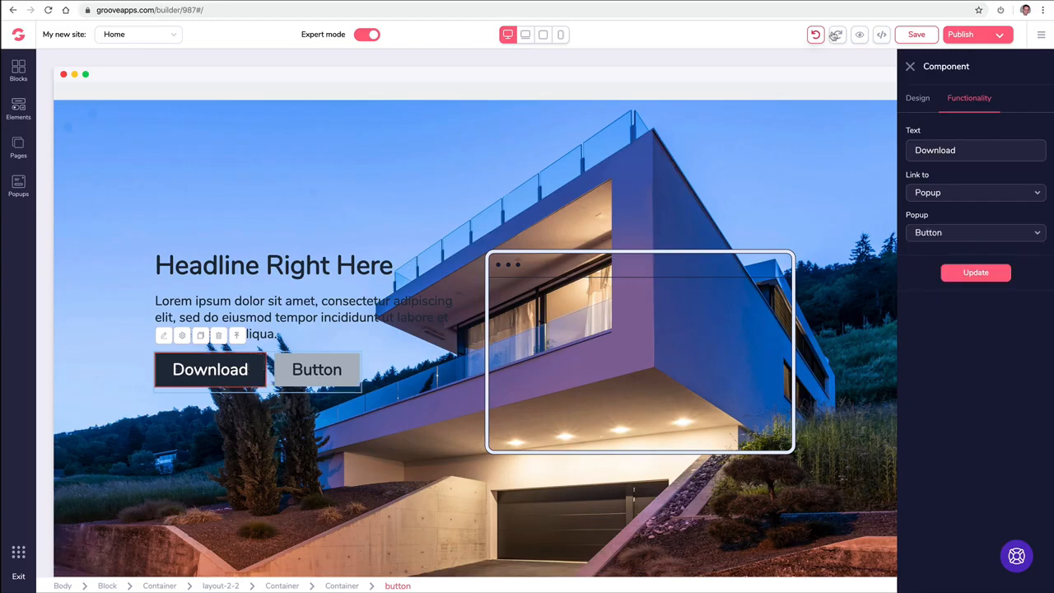
left_click(915, 35)
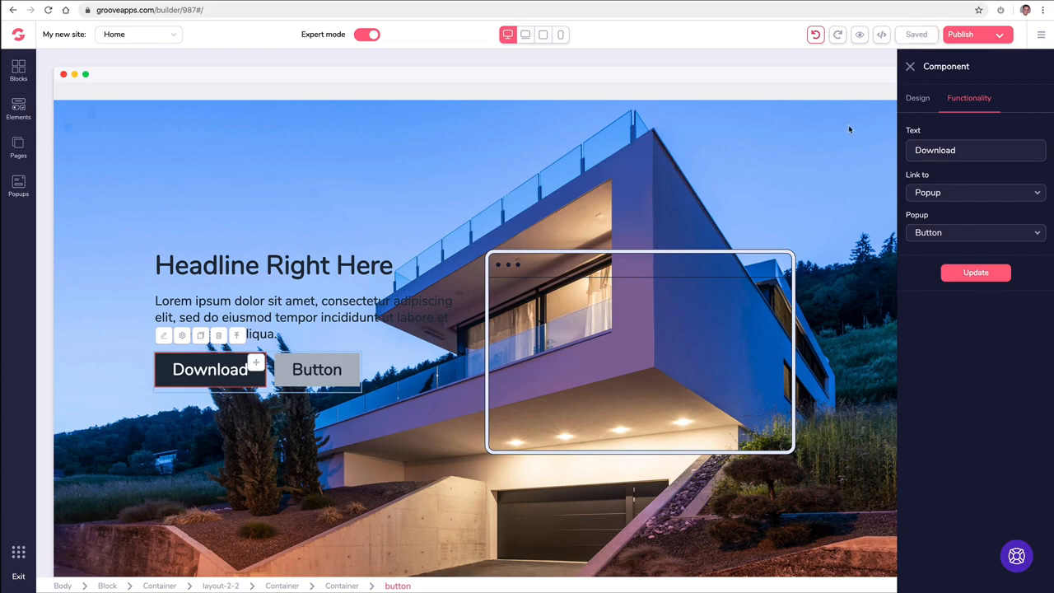
Step: Preview the page and test both the exit popup and the Download button's popup, closing each one
left_click(857, 36)
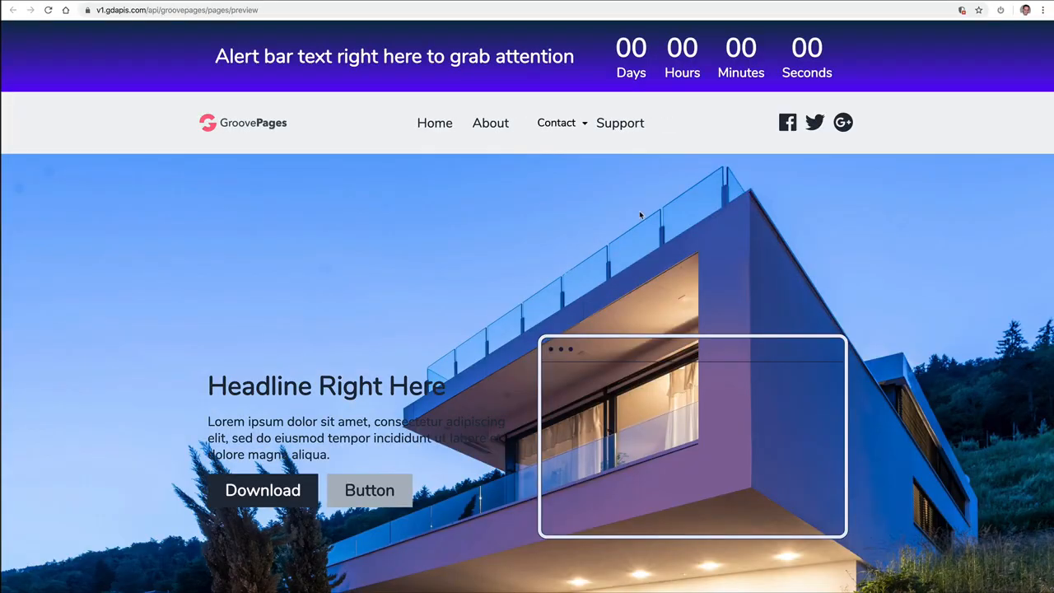
mouse_move(800, 4)
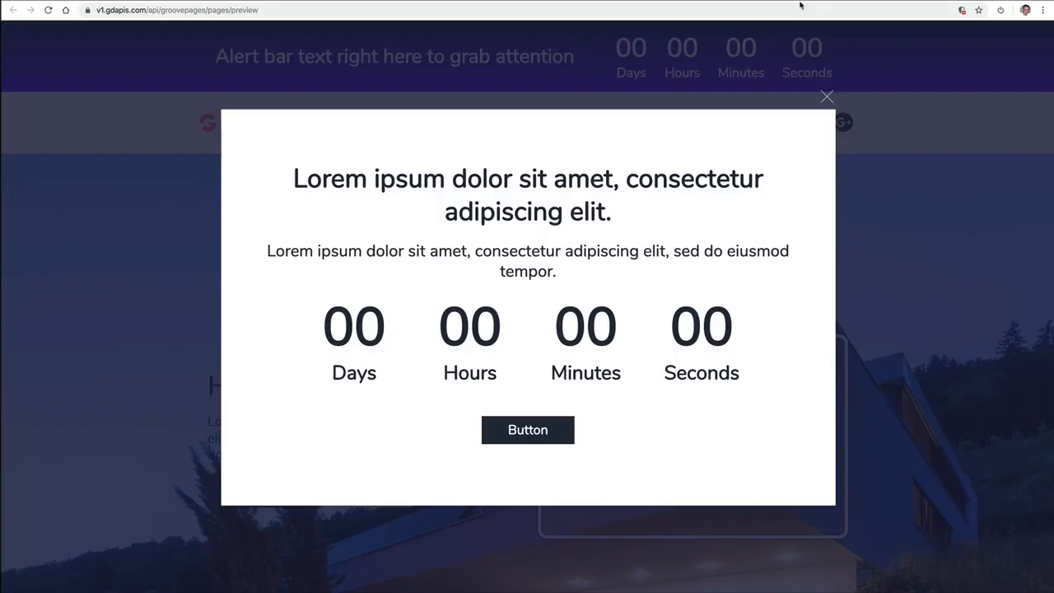
left_click(827, 98)
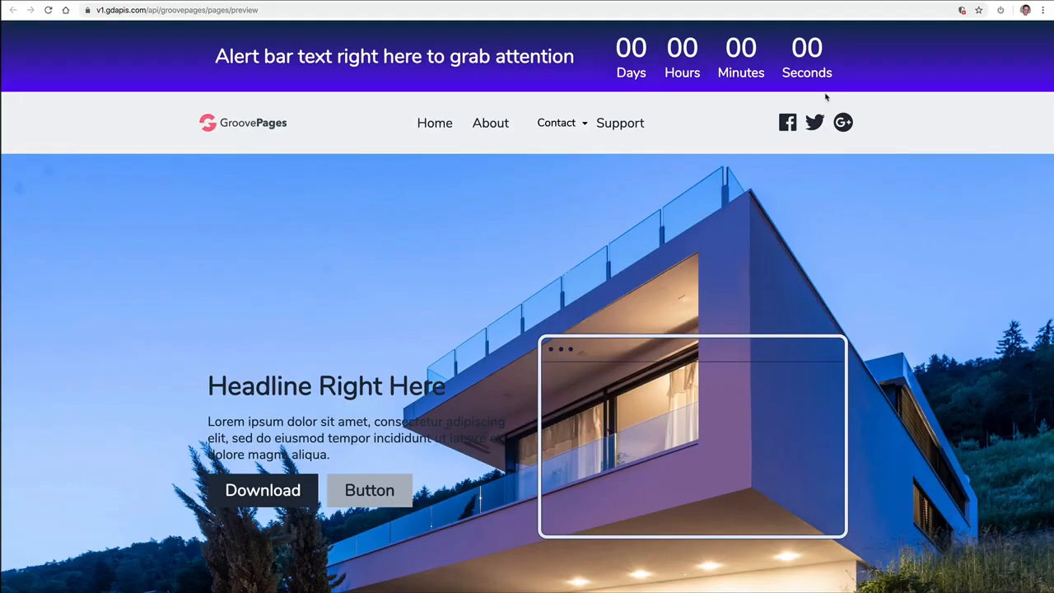
left_click(255, 490)
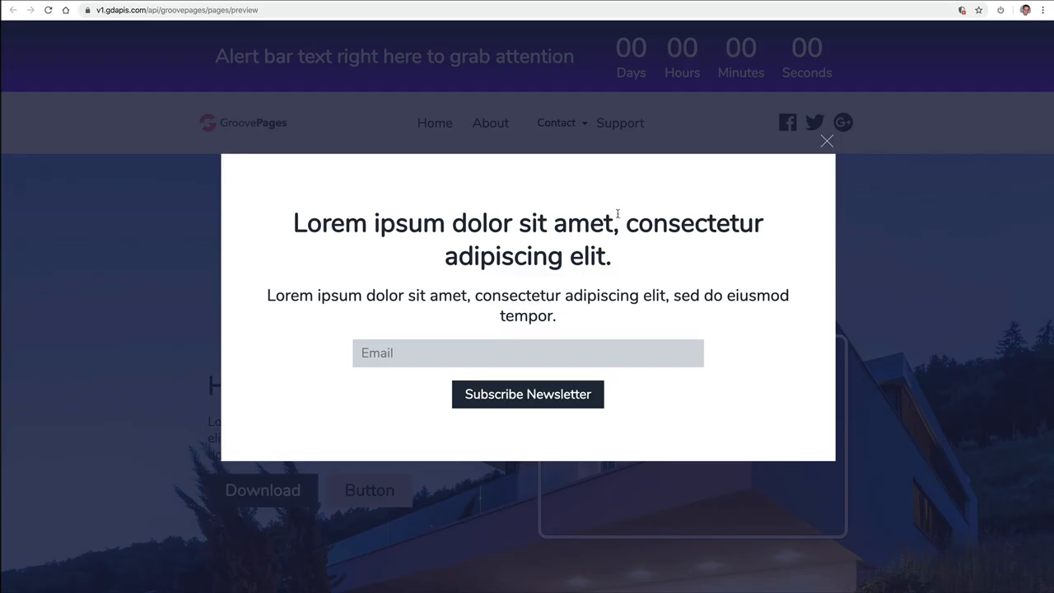
left_click(827, 142)
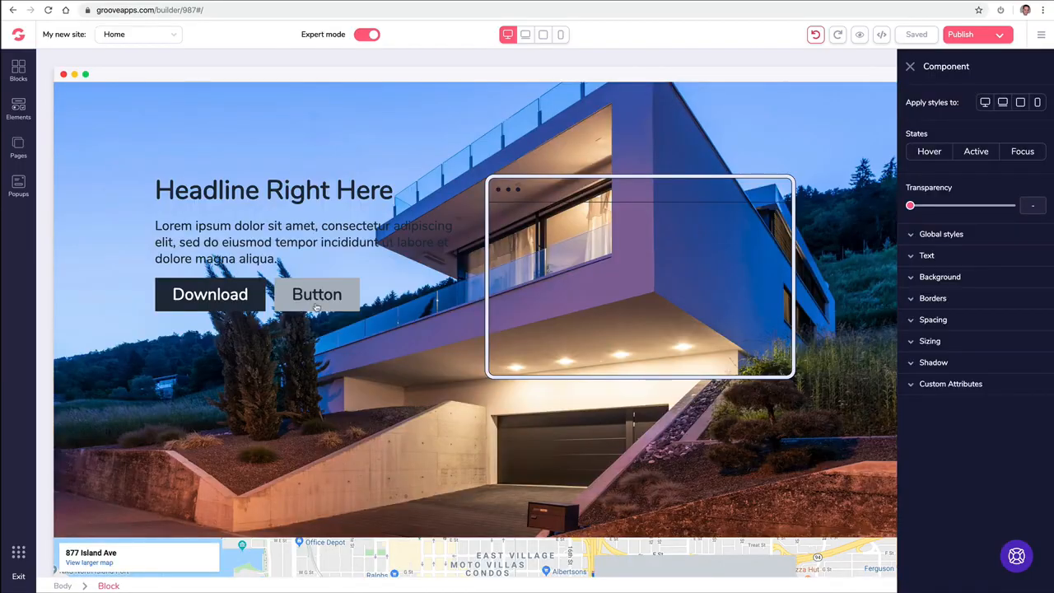
Step: Give the hero block's Download button a black background and yellow text
left_click(222, 289)
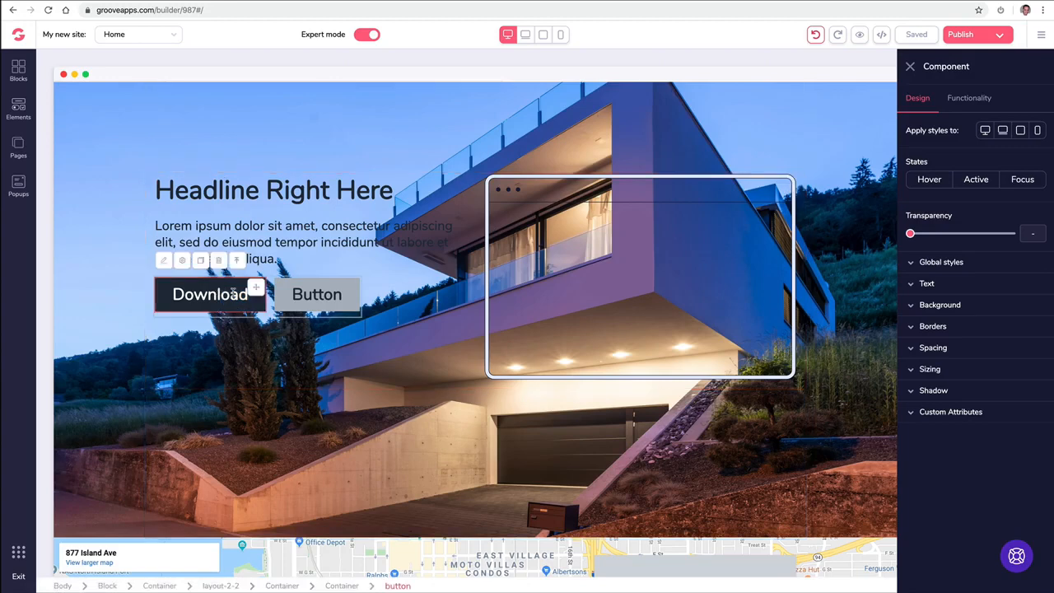
left_click(936, 305)
left_click(1032, 330)
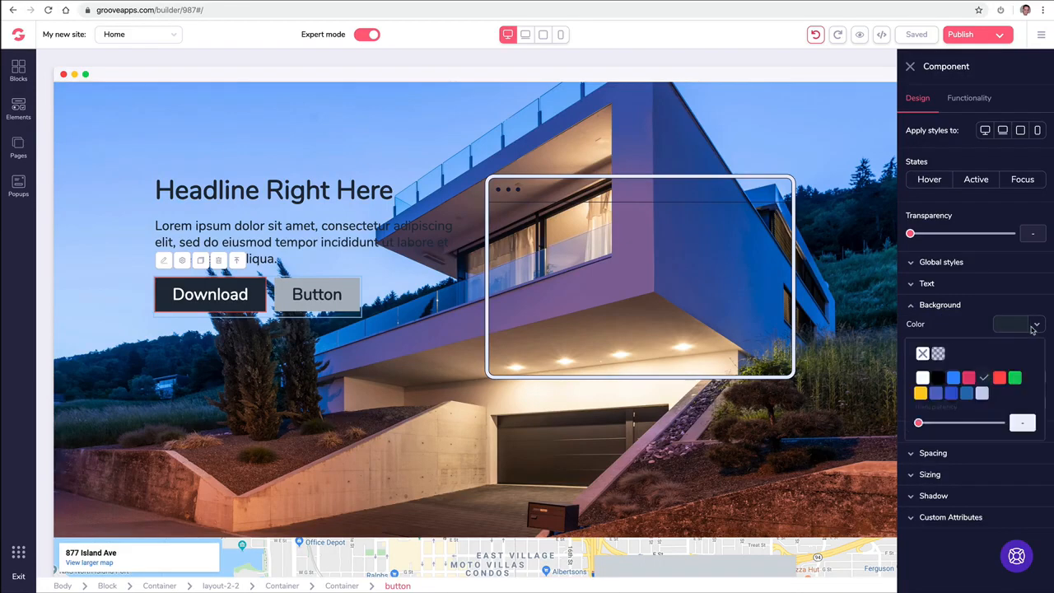
left_click(938, 378)
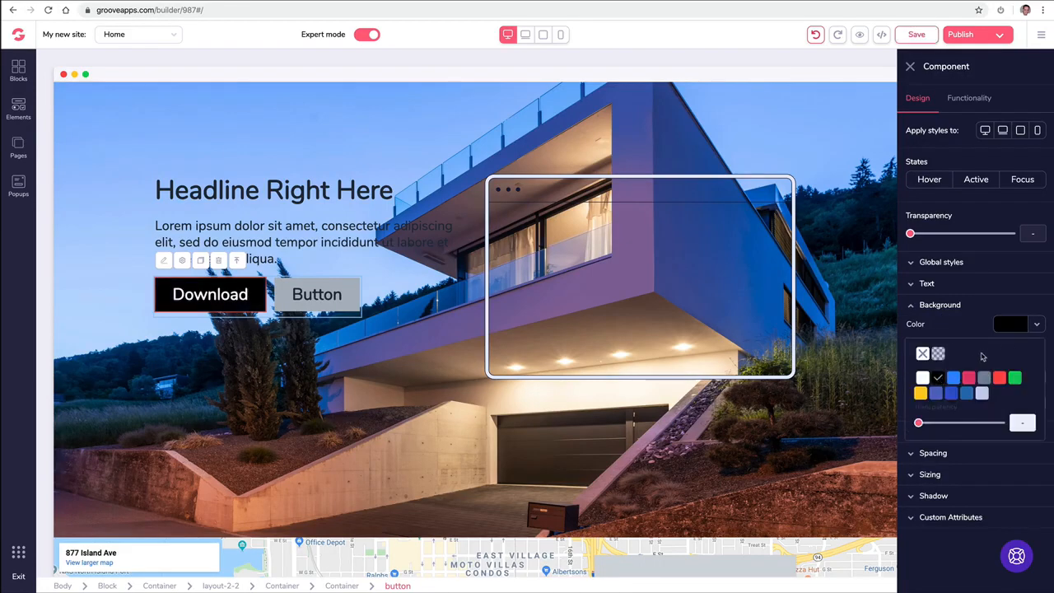
left_click(988, 284)
left_click(1018, 330)
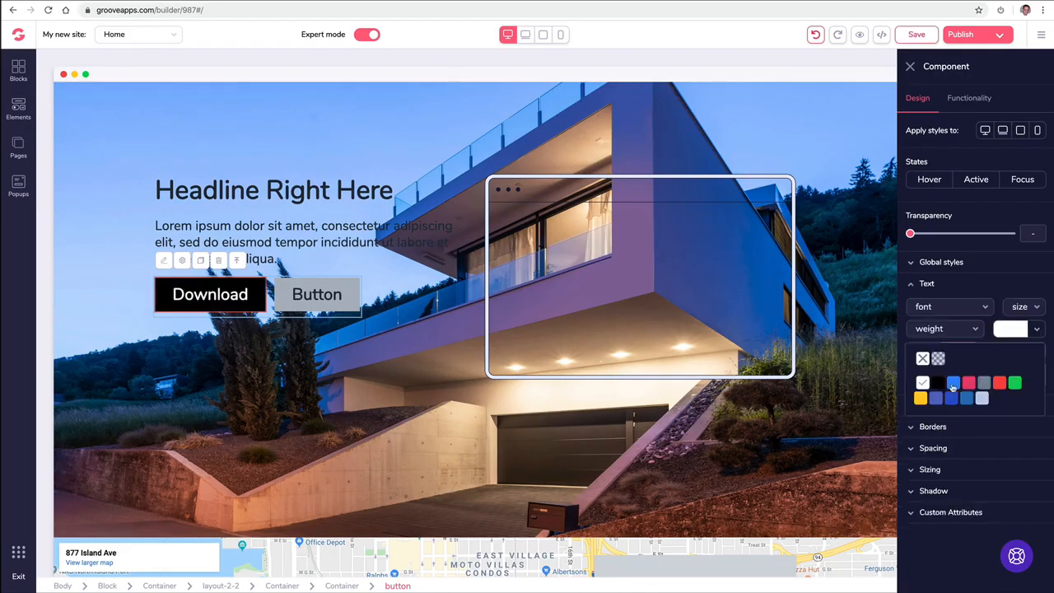
mouse_move(922, 400)
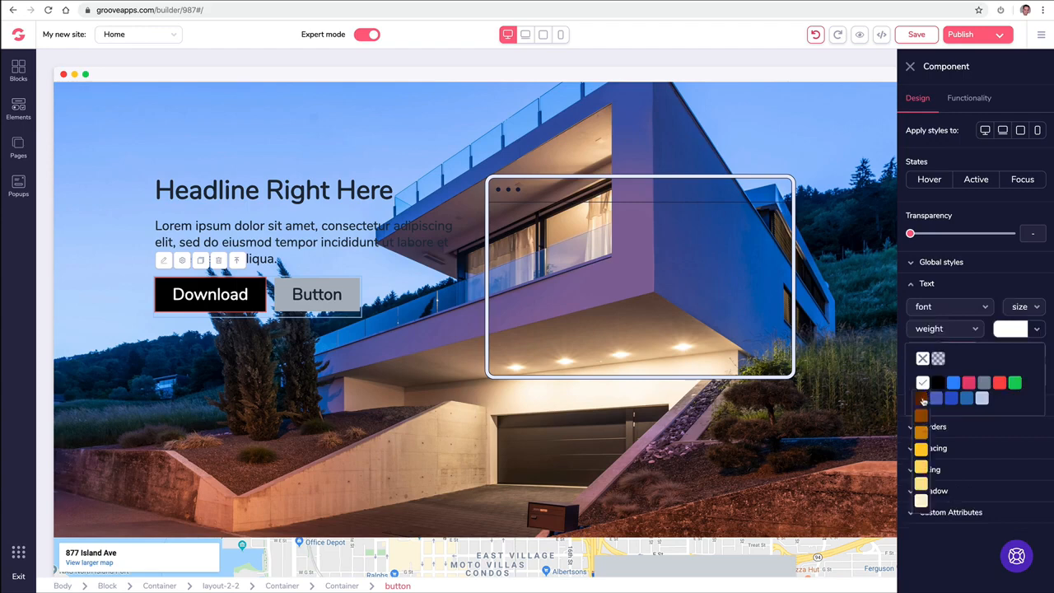
left_click(922, 449)
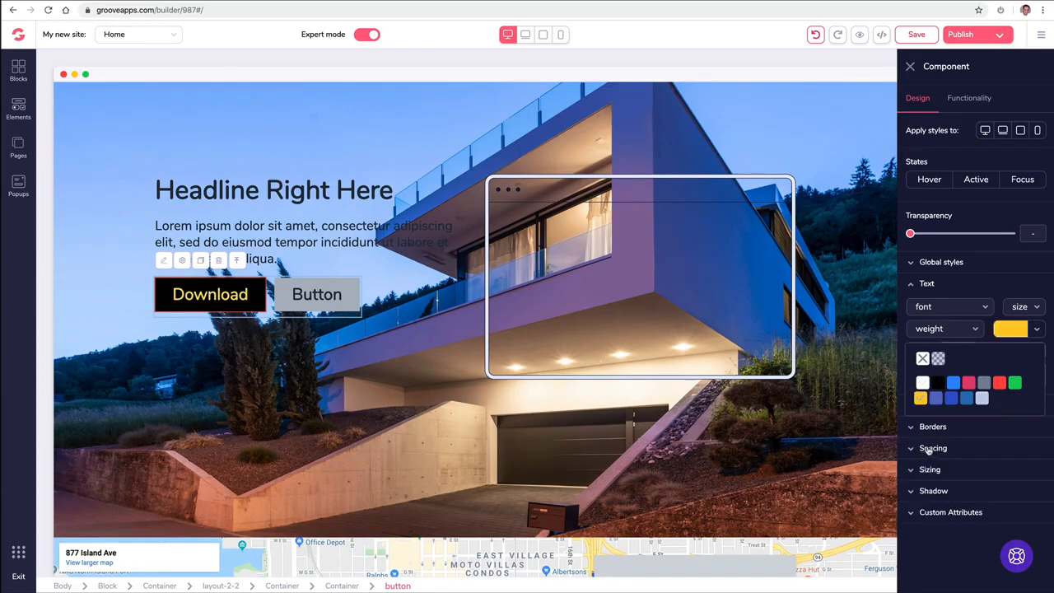
Step: Save the Download button's styling as a new global style named "Black Yellow"
left_click(967, 265)
left_click(945, 289)
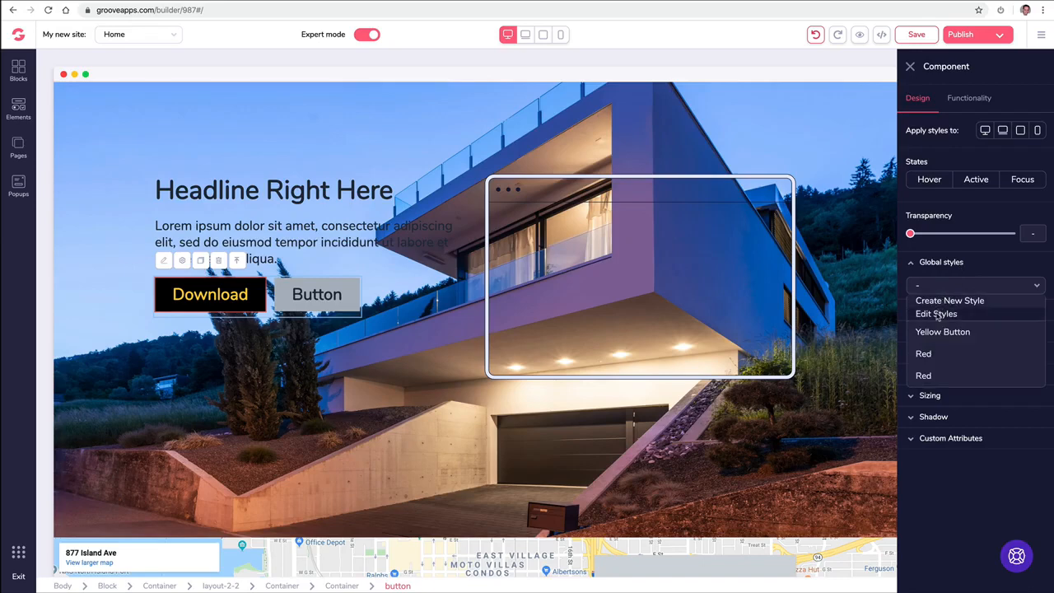
left_click(938, 303)
type("Black Yellow")
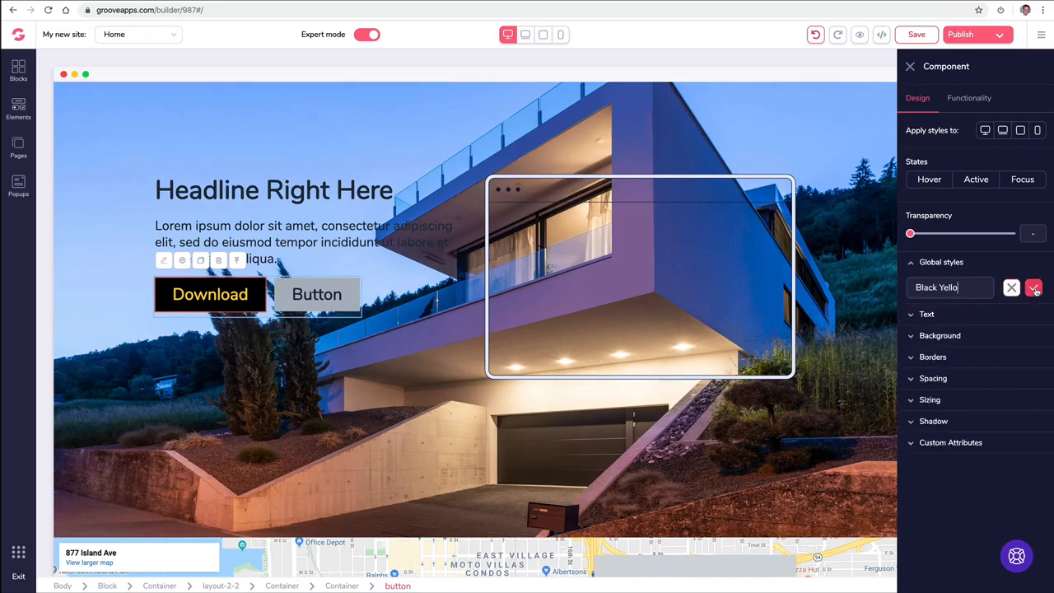
Step: Apply the "Black Yellow" global style to the second button in the hero block
left_click(334, 295)
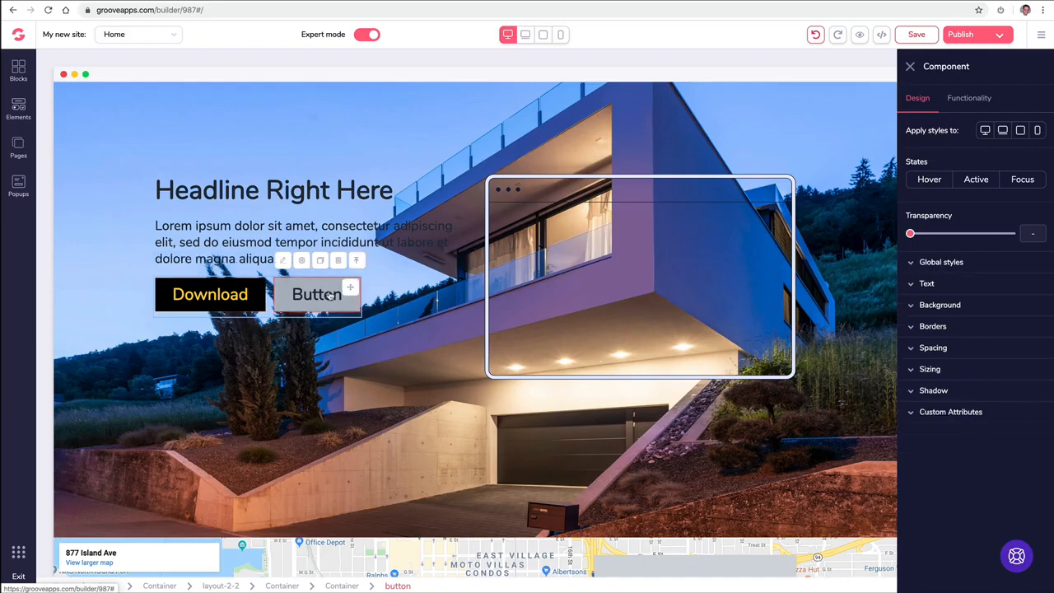
left_click(921, 264)
left_click(931, 285)
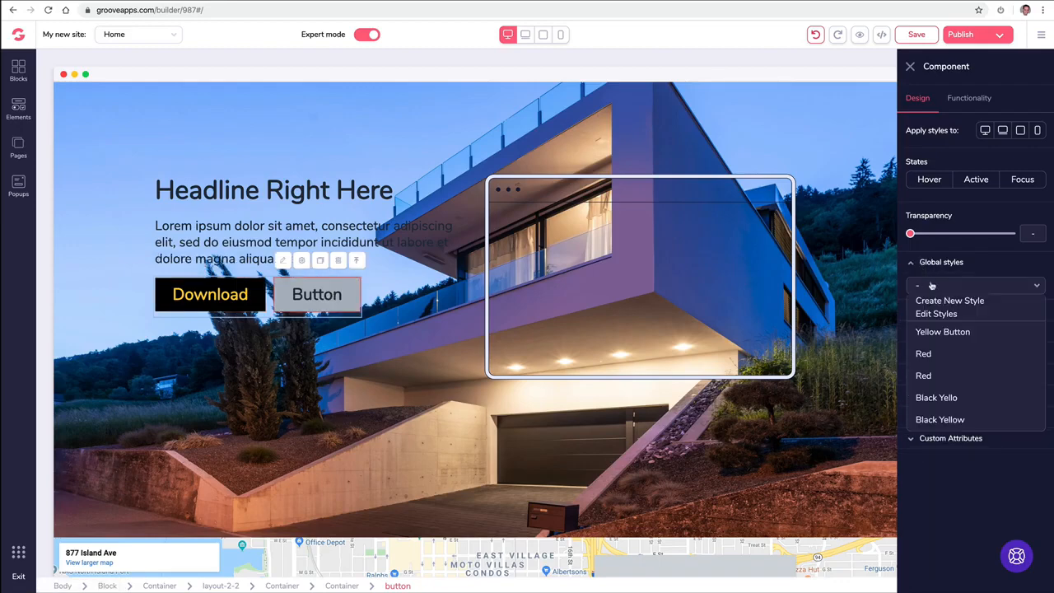
left_click(950, 420)
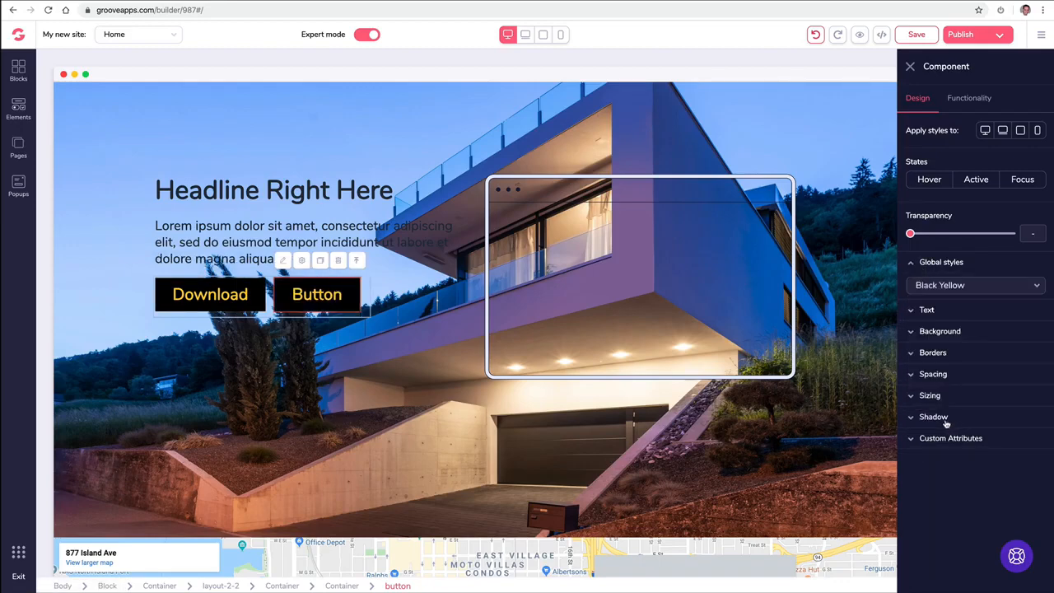
Step: Apply the "Black Yellow" global style to the contact form's Send Message button
left_click(390, 375)
scroll(393, 378, "down", 10)
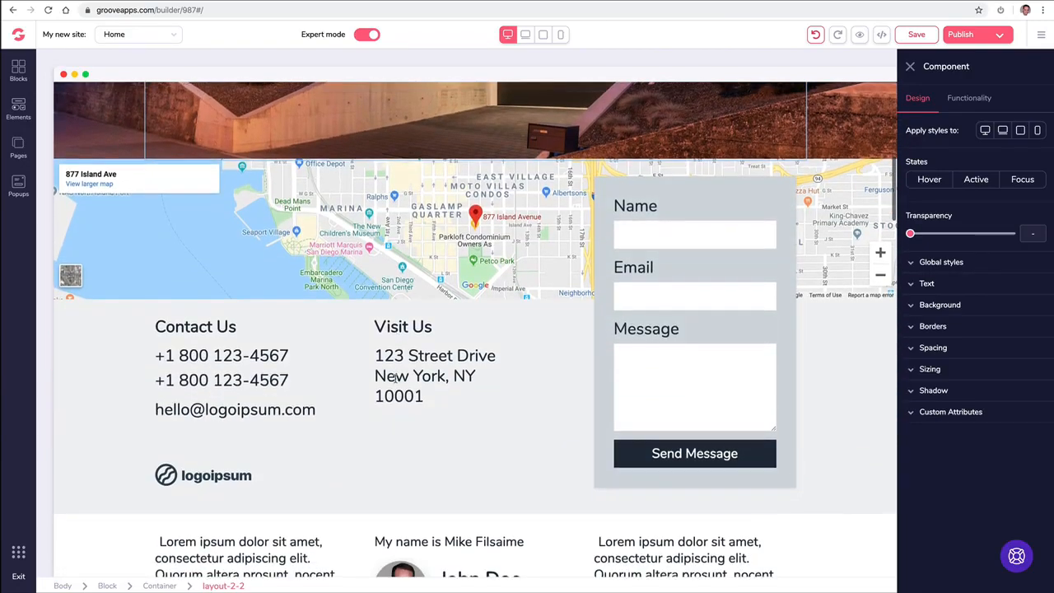
left_click(660, 274)
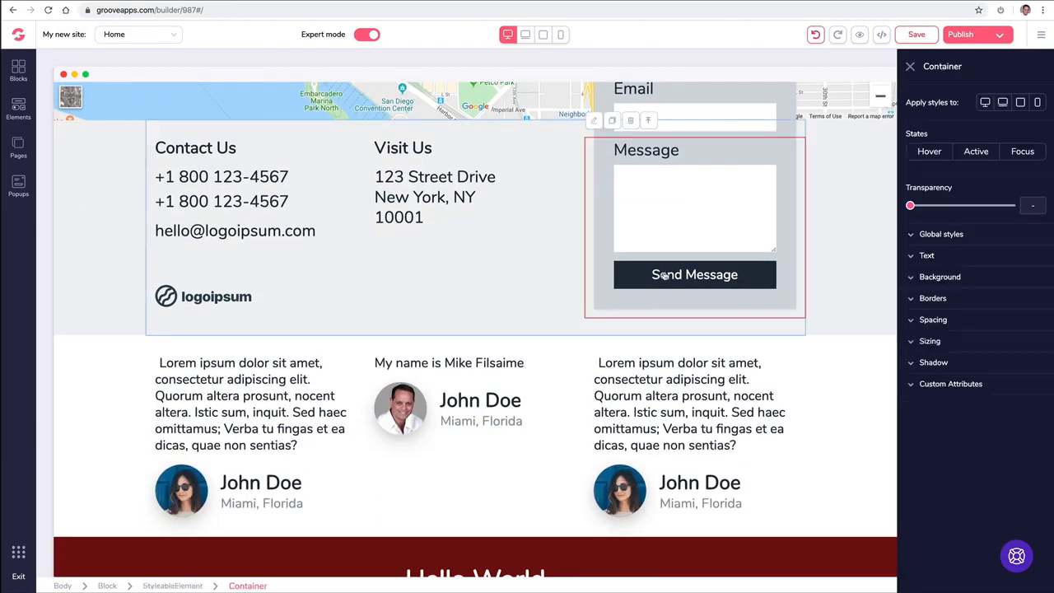
left_click(665, 275)
left_click(919, 264)
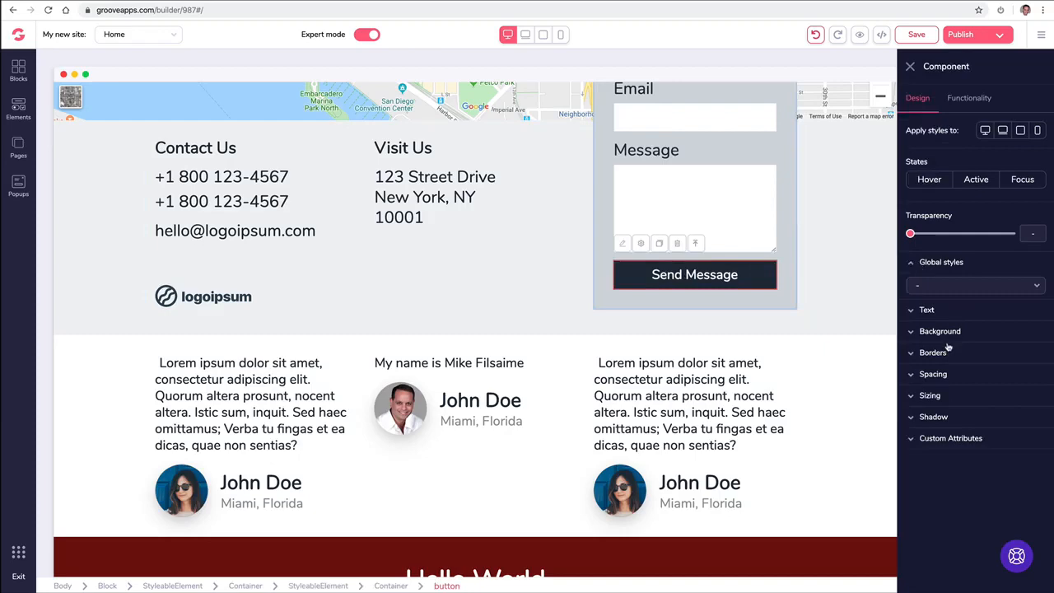
left_click(941, 288)
left_click(935, 421)
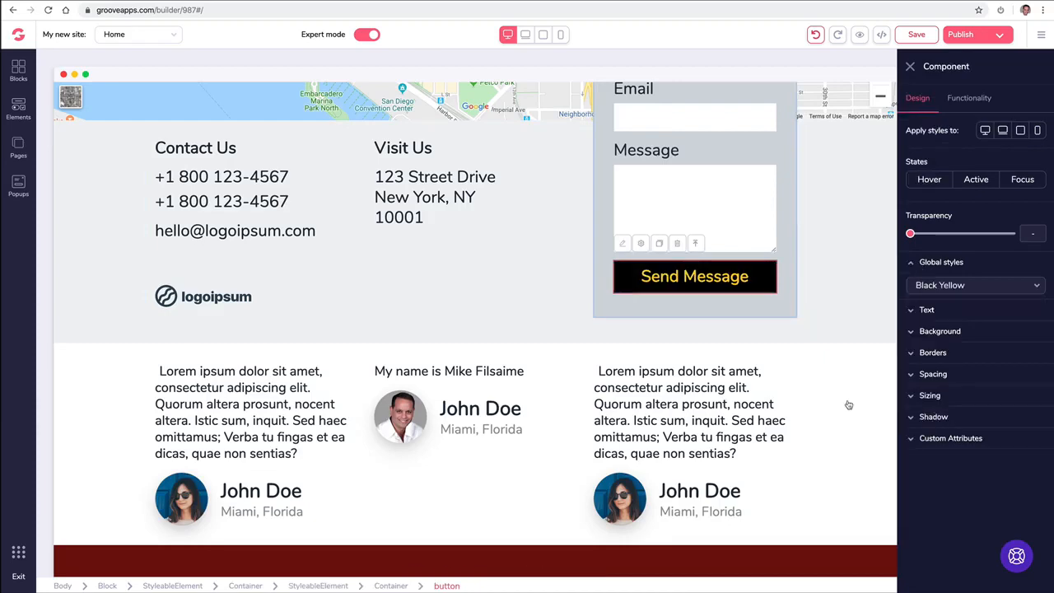
Step: Review the restyled buttons and check the page layout in the mobile, tablet, laptop and desktop views
left_click(448, 302)
scroll(231, 282, "up", 3)
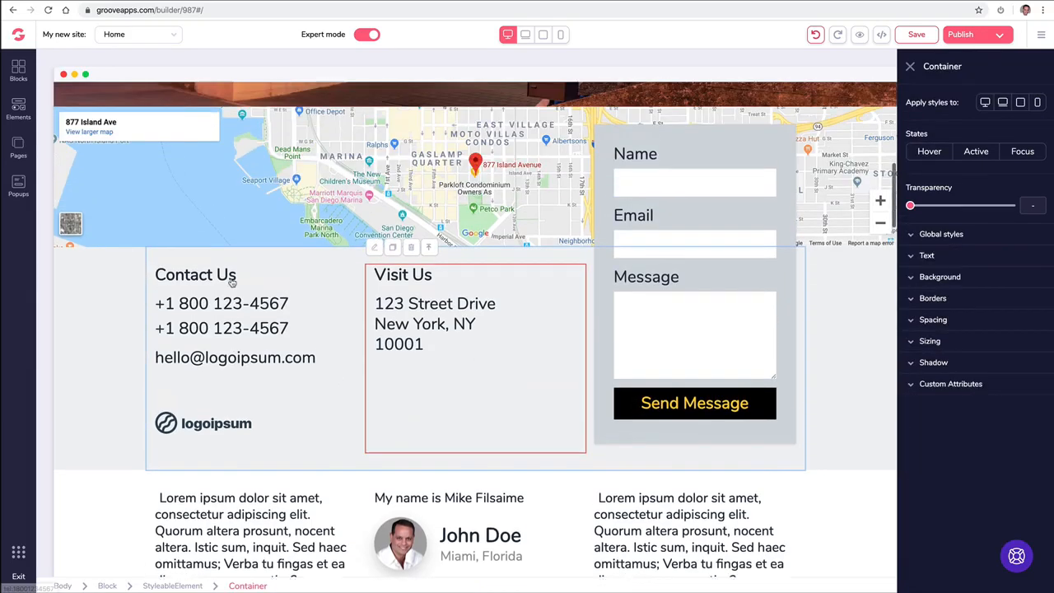
scroll(231, 283, "up", 5)
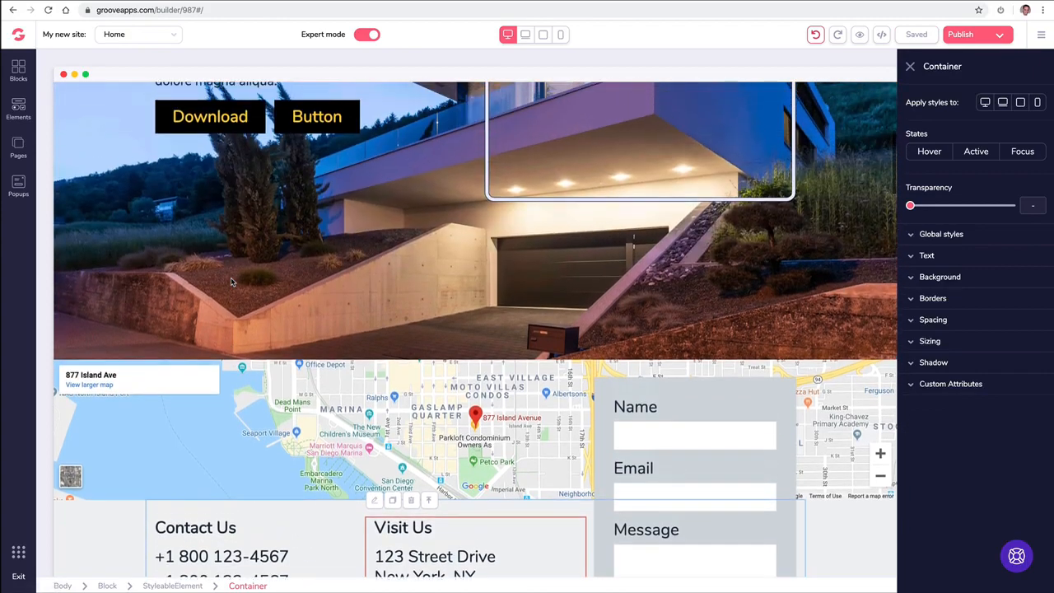
scroll(233, 281, "up", 3)
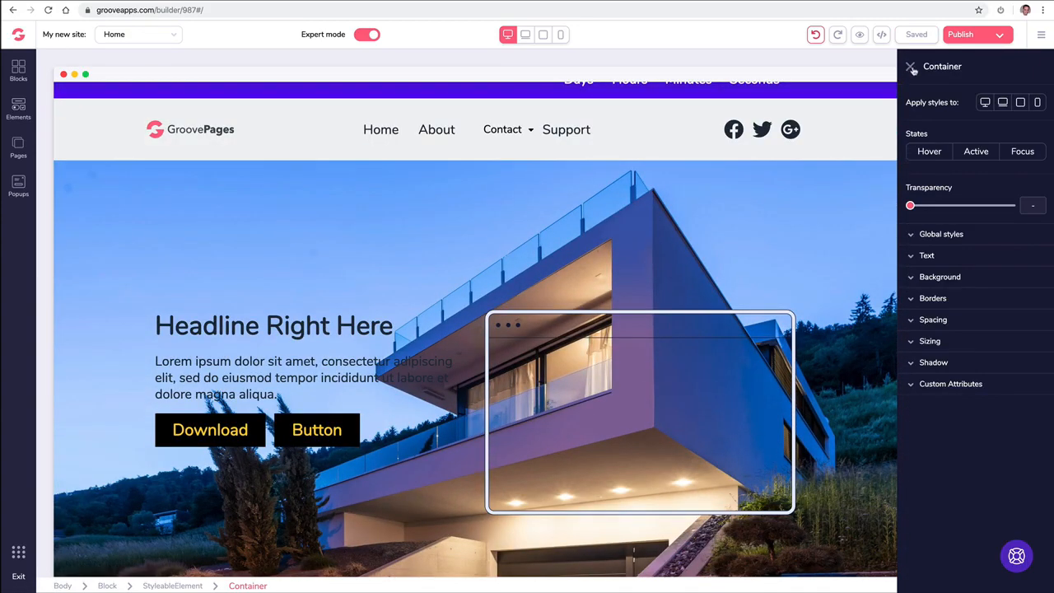
scroll(825, 159, "down", 2)
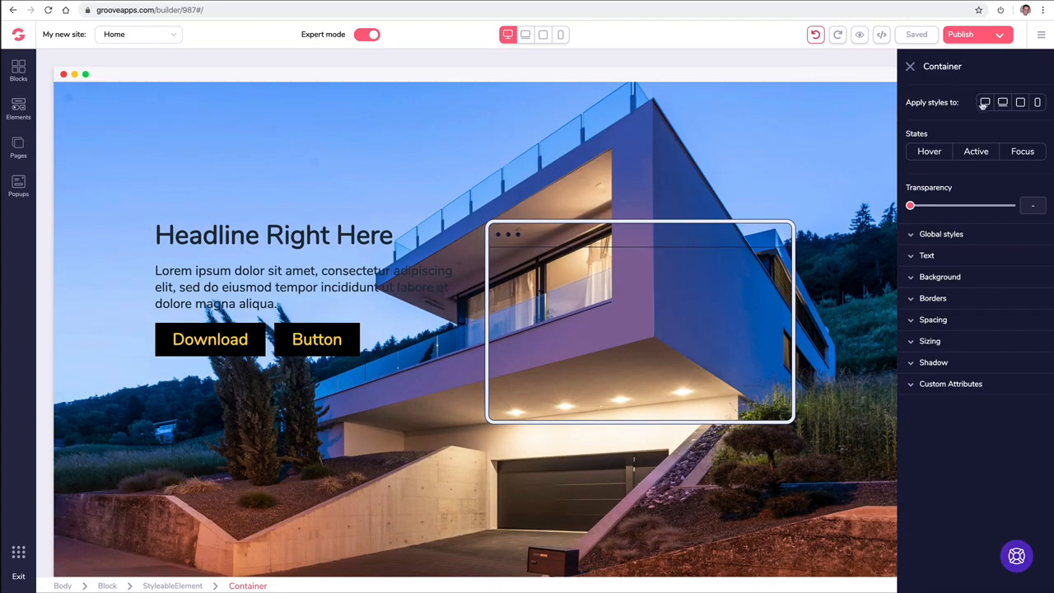
left_click(1036, 105)
left_click(560, 36)
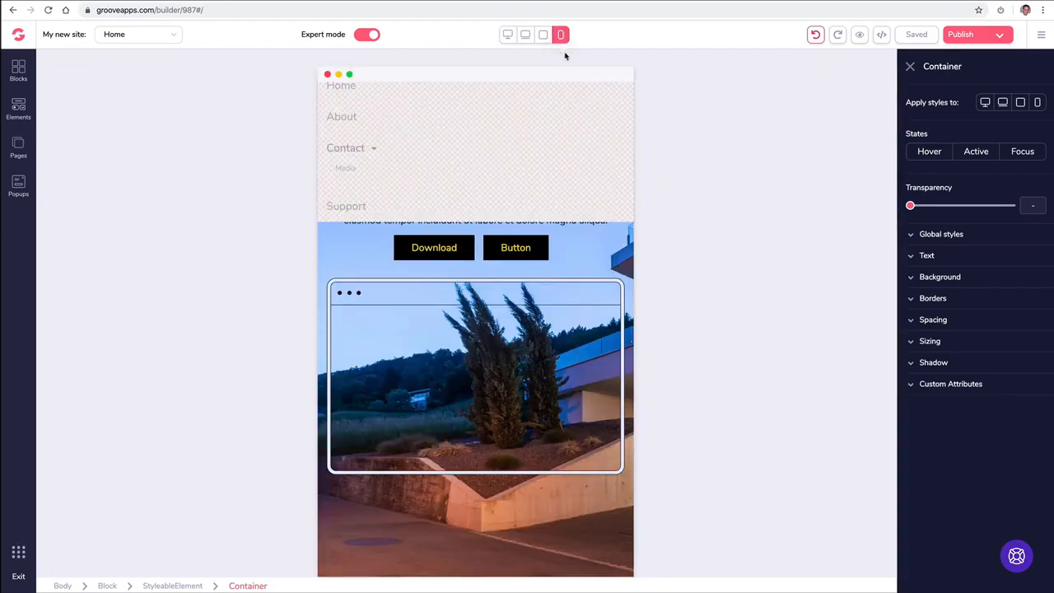
scroll(571, 93, "down", 15)
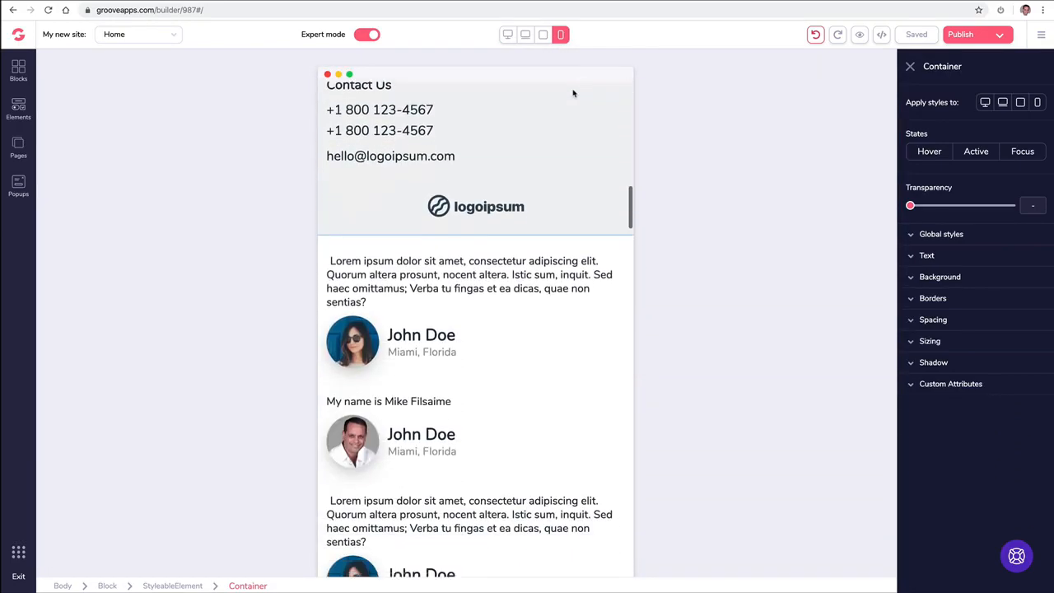
left_click(543, 35)
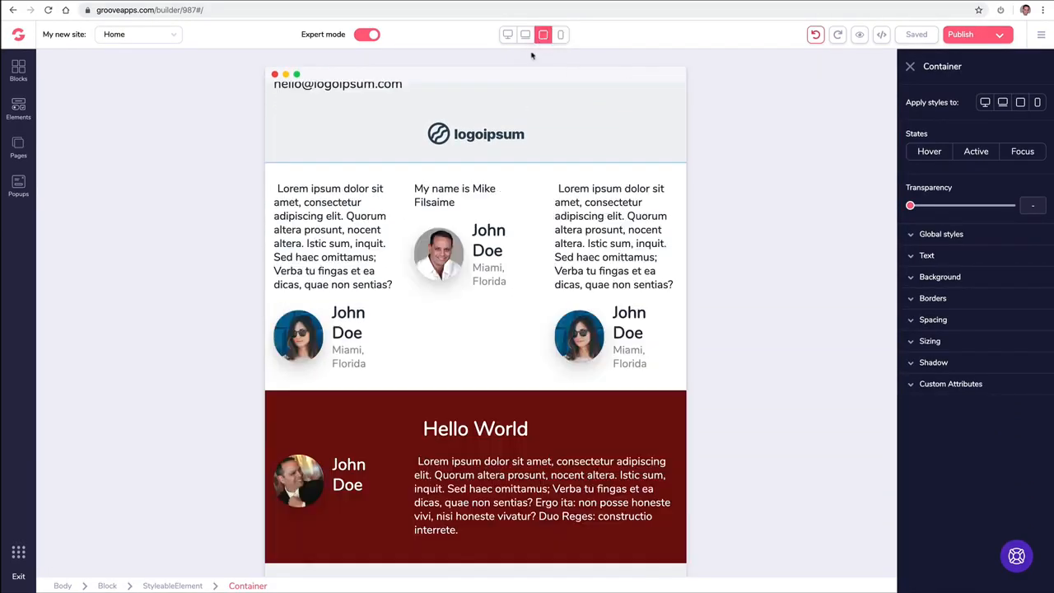
left_click(525, 35)
left_click(507, 34)
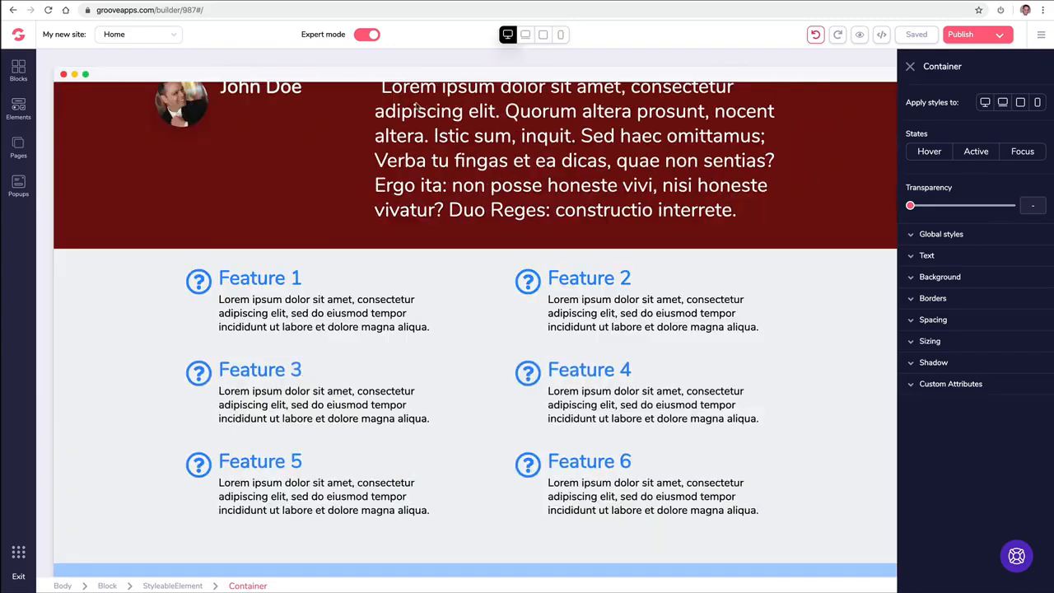
scroll(333, 170, "up", 1)
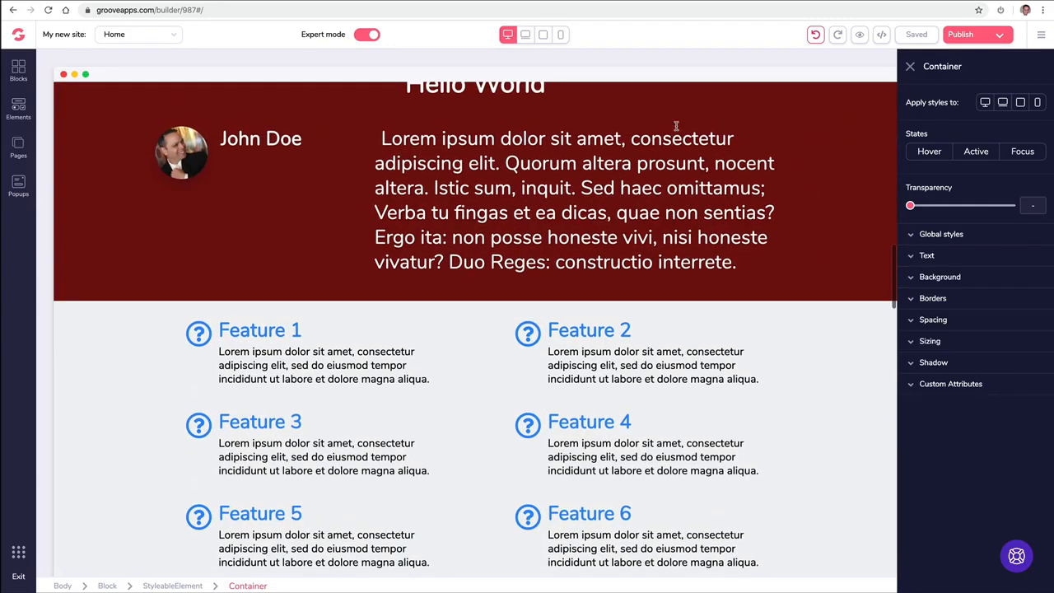
left_click(909, 67)
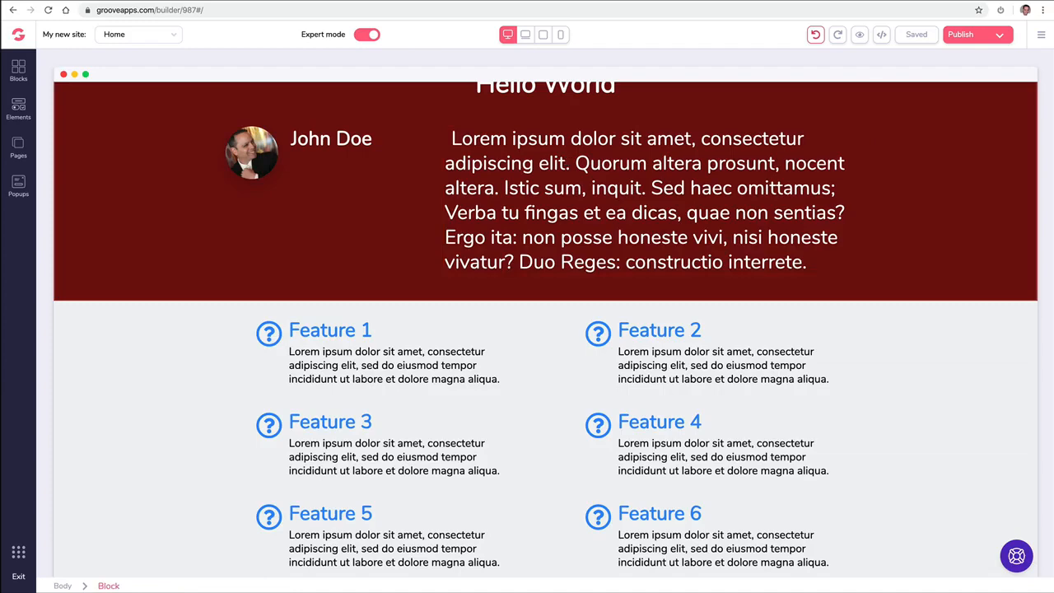
Step: Look through the page's blocks from the hero down to the countdown and back up to the hero
scroll(173, 274, "up", 5)
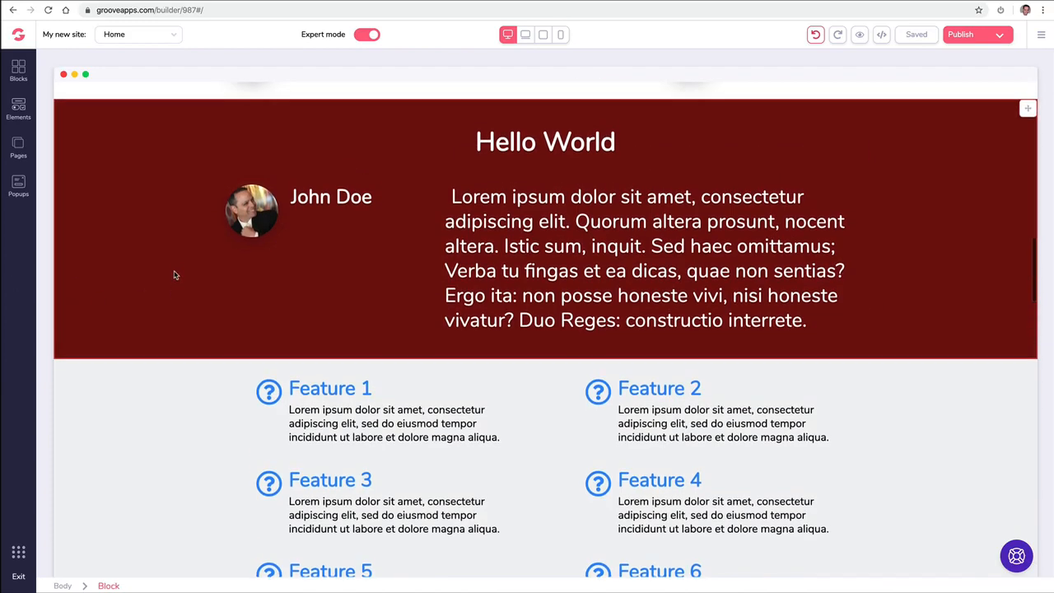
scroll(175, 273, "up", 8)
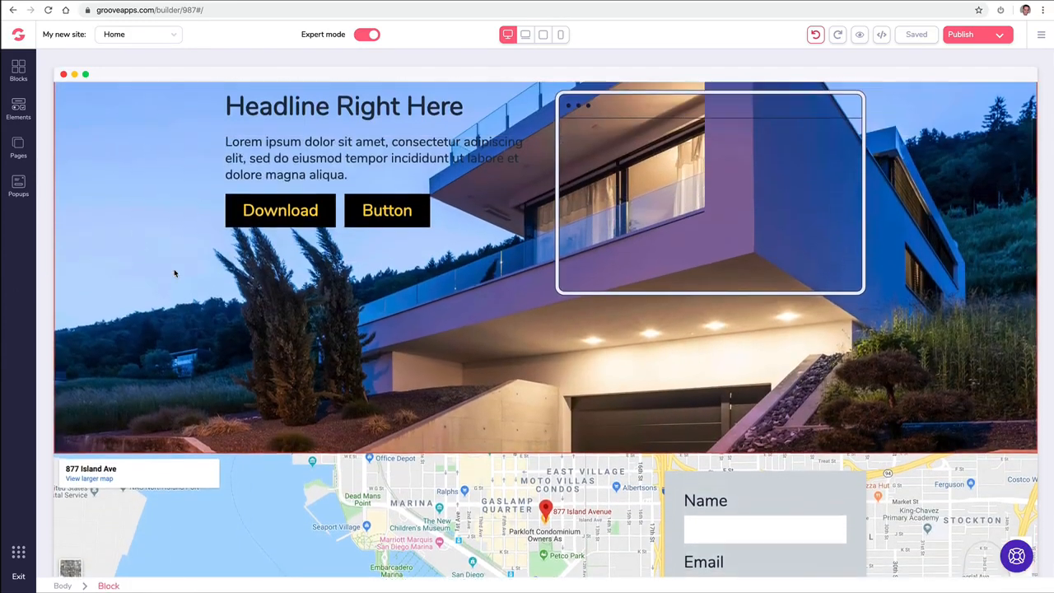
scroll(225, 208, "up", 1)
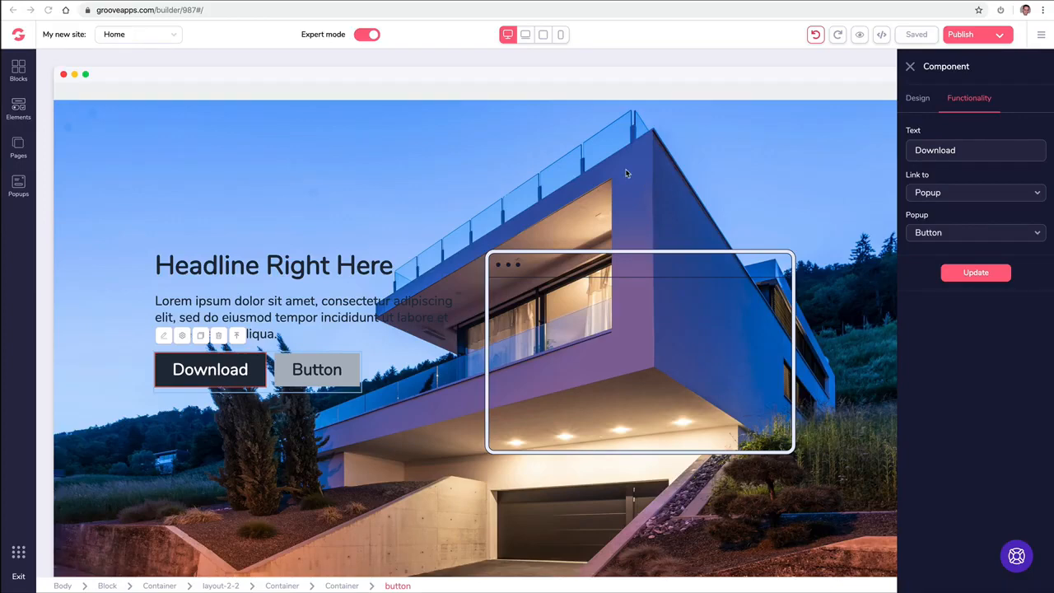
left_click(909, 67)
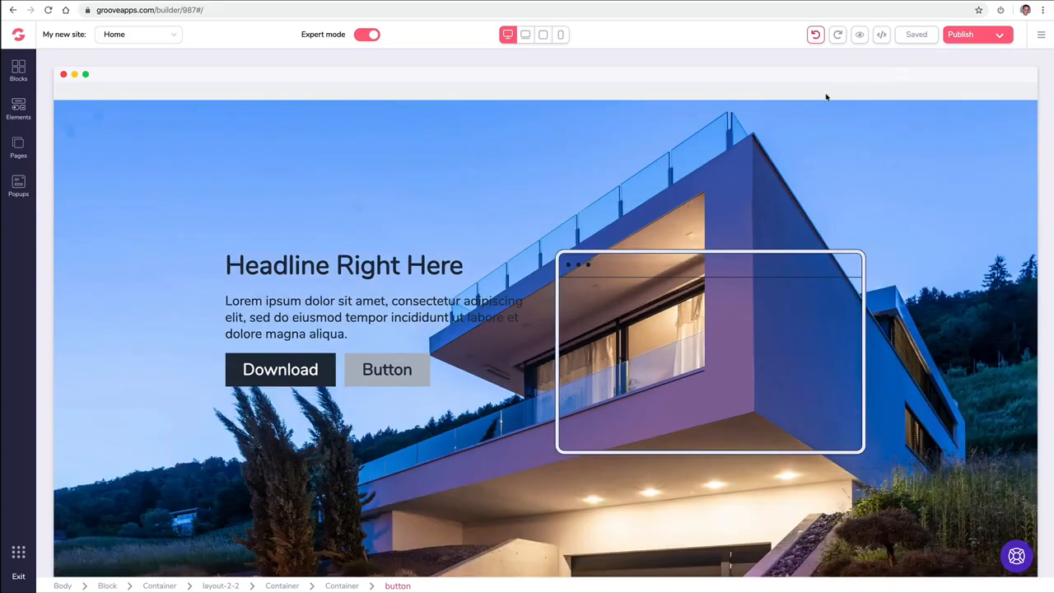
scroll(509, 207, "down", 6)
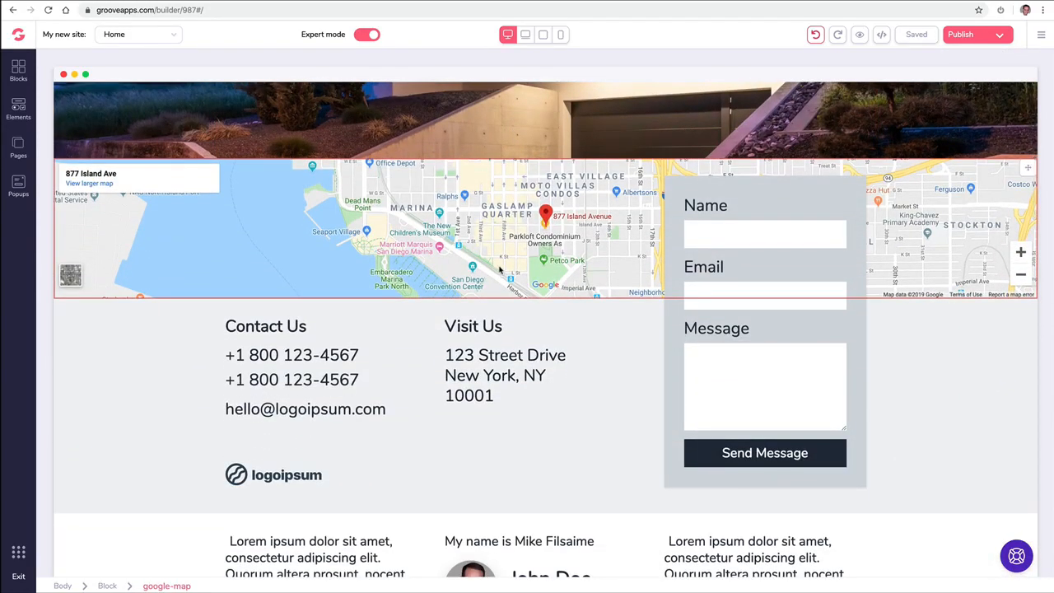
scroll(501, 272, "down", 5)
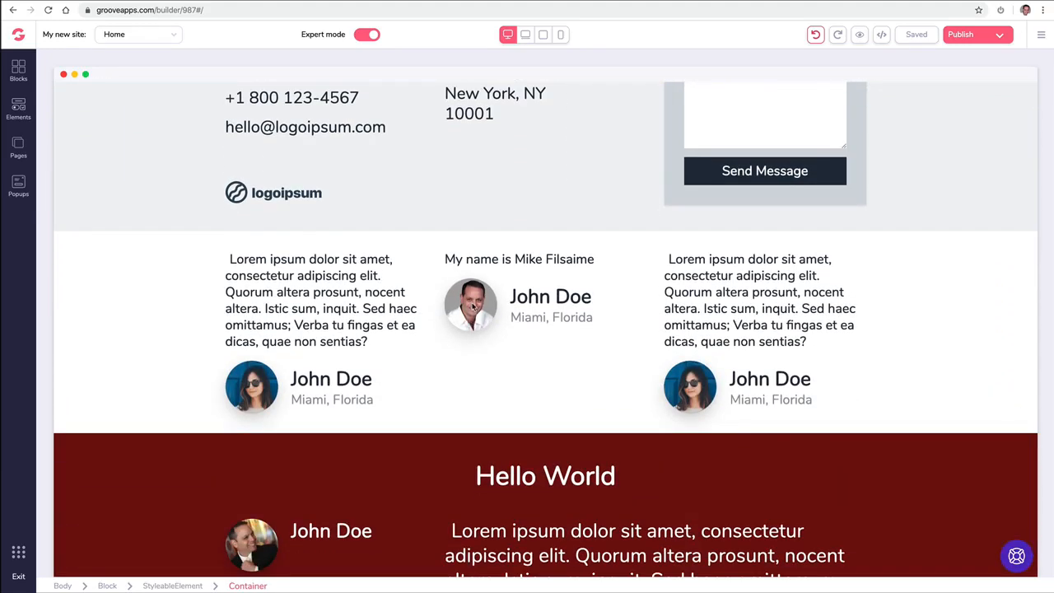
left_click(346, 280)
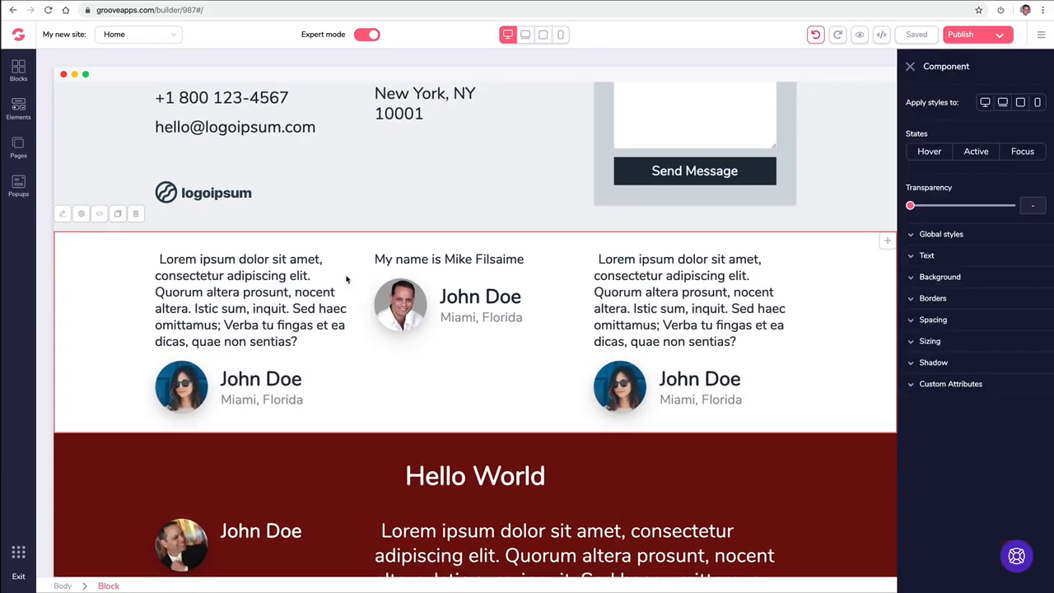
left_click(238, 466)
left_click(130, 452)
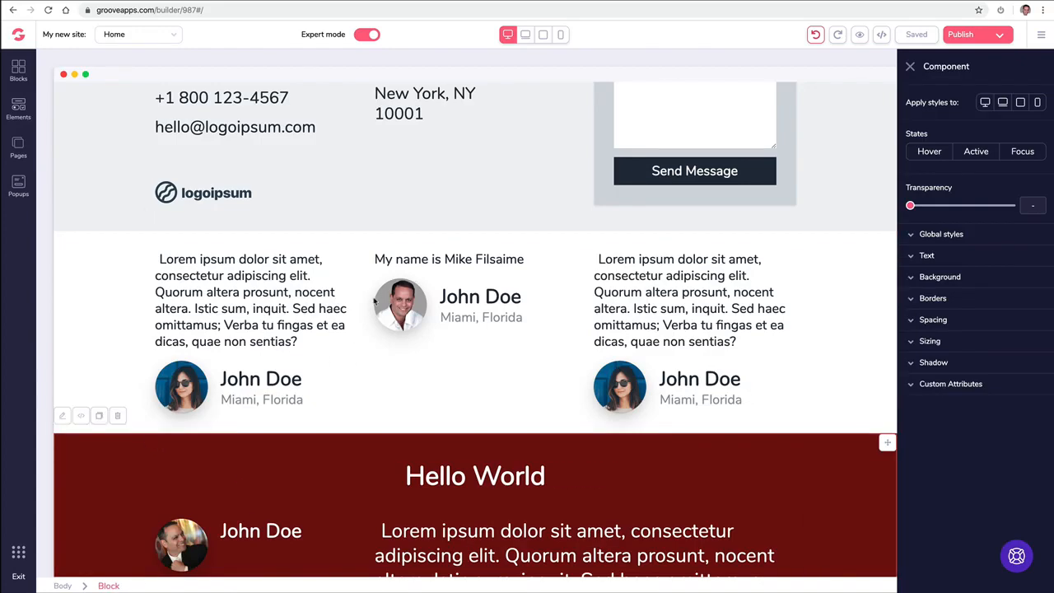
scroll(377, 302, "down", 5)
scroll(377, 302, "down", 5)
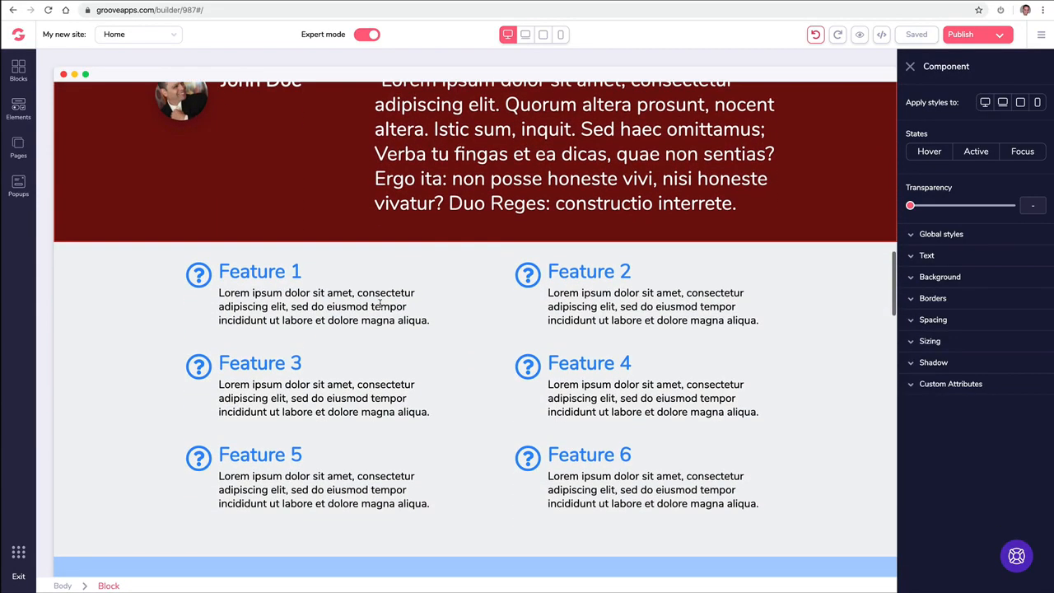
scroll(379, 306, "down", 3)
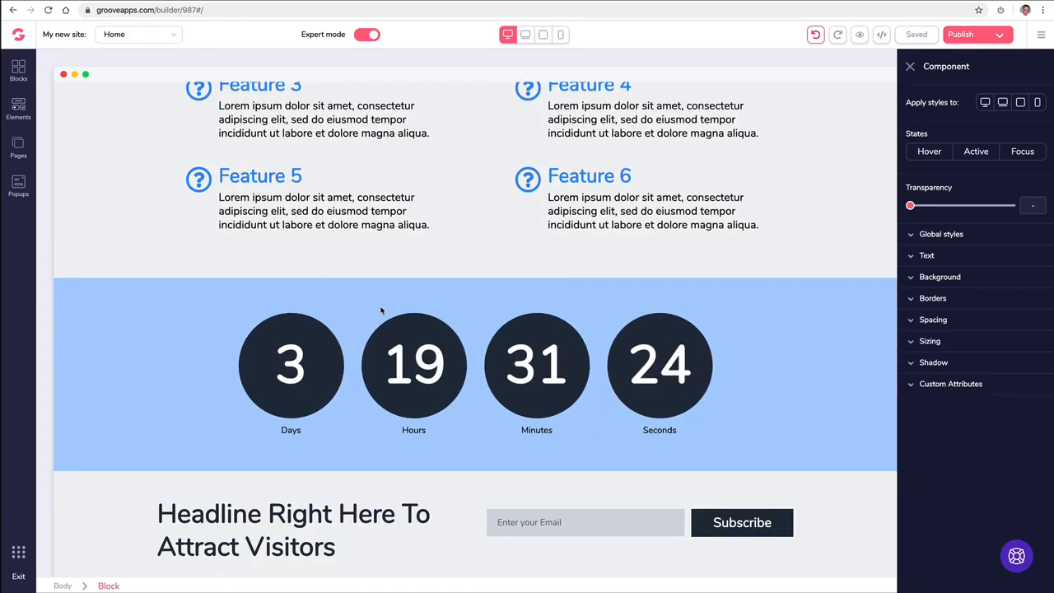
scroll(380, 309, "up", 8)
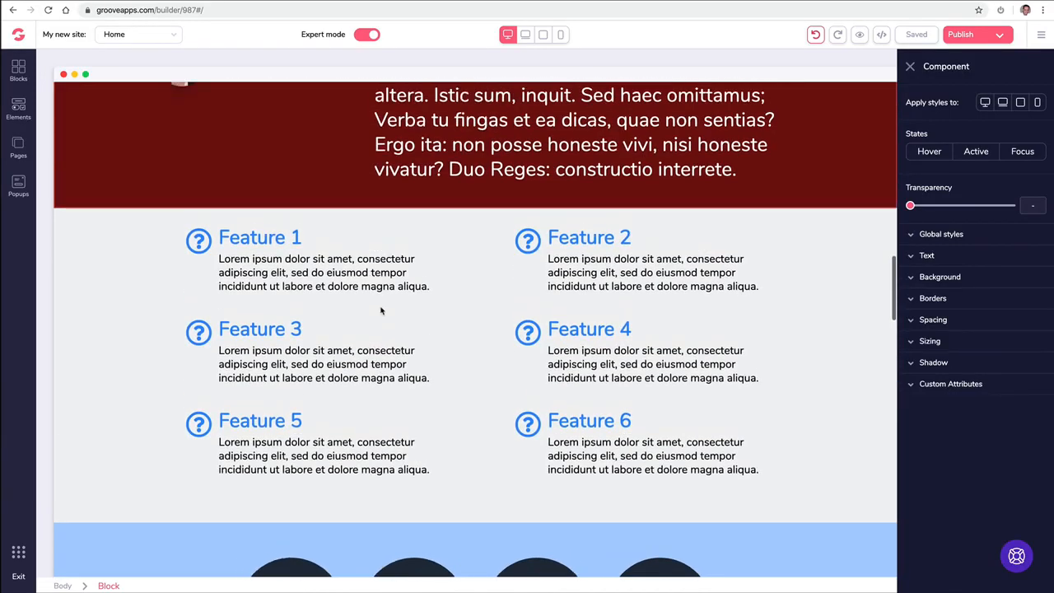
scroll(380, 309, "up", 8)
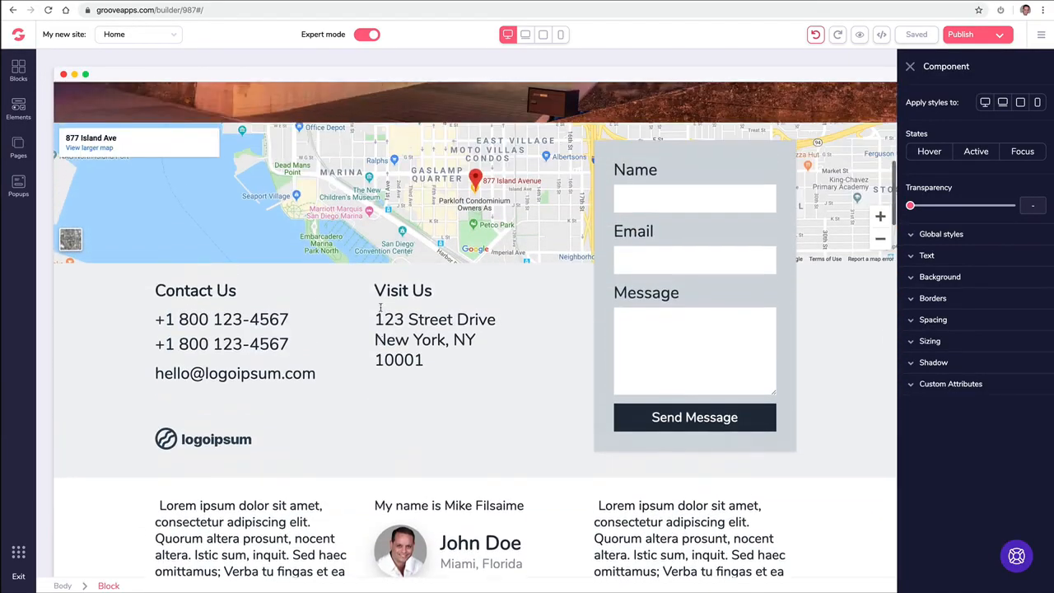
scroll(382, 310, "up", 3)
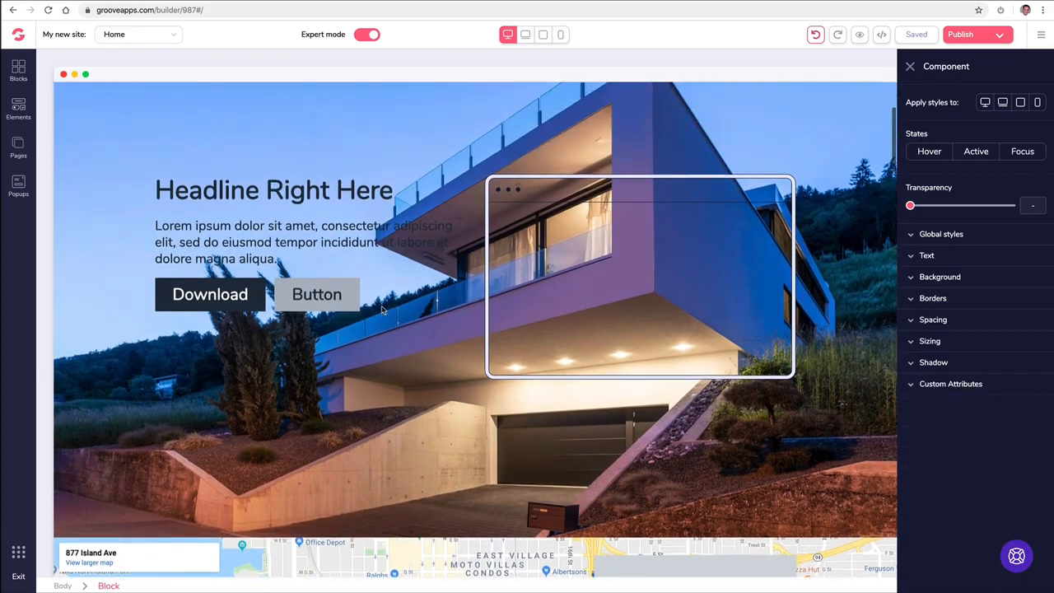